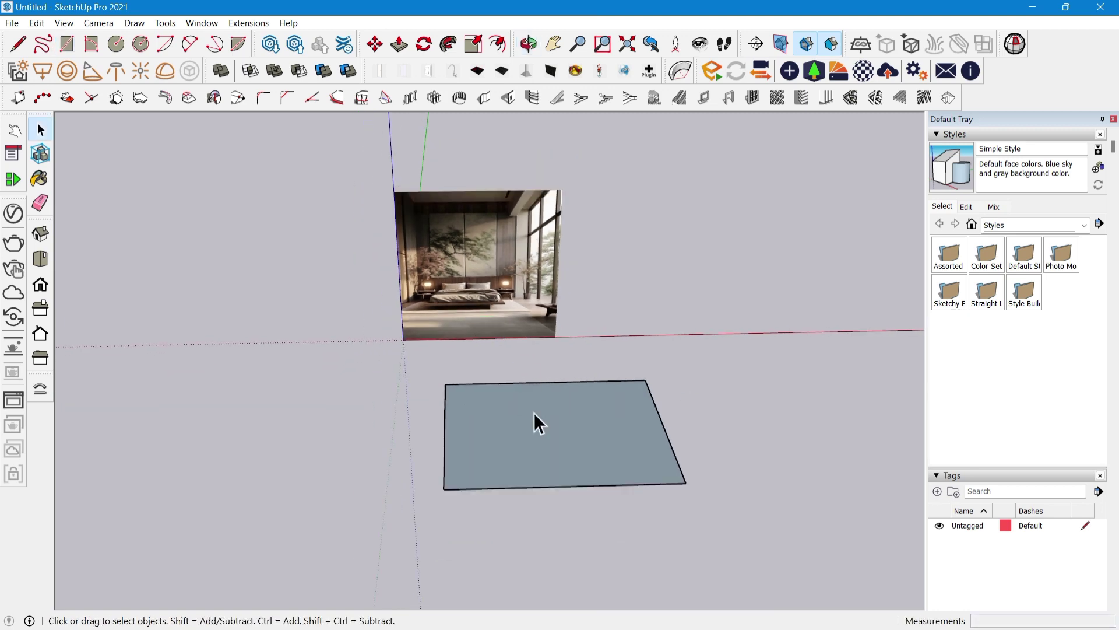
# Turn the floor rectangle into a group and extrude its face 6 inches upward
pyautogui.scroll(2, 533, 412)
pyautogui.doubleClick(550, 424)
pyautogui.rightClick(551, 425)
pyautogui.click(645, 252)
pyautogui.doubleClick(639, 434)
pyautogui.press('p')
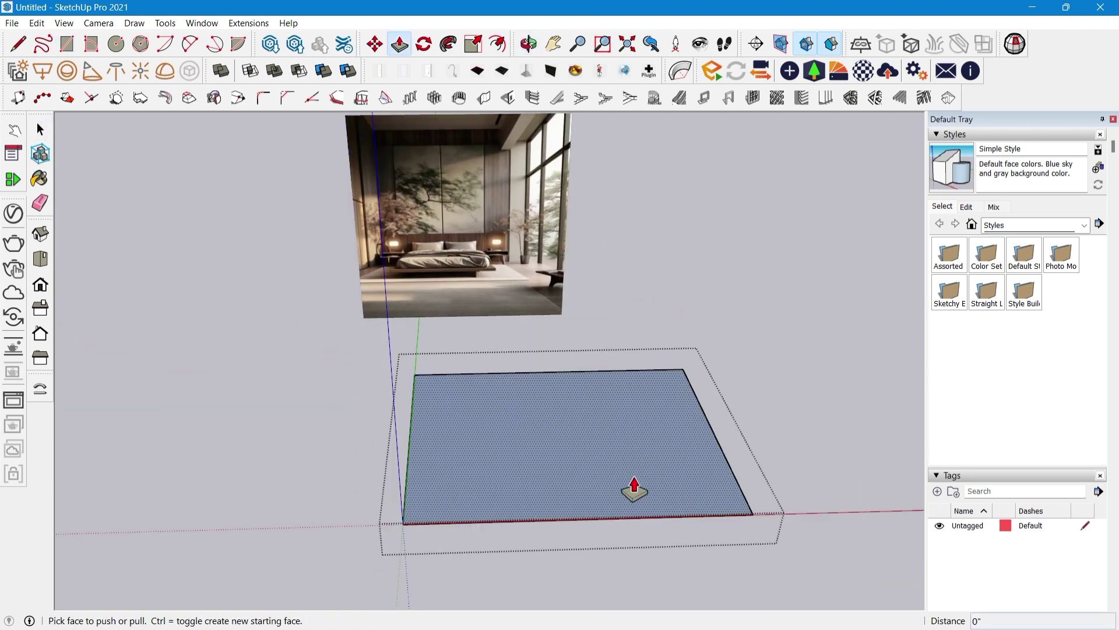
pyautogui.click(628, 498)
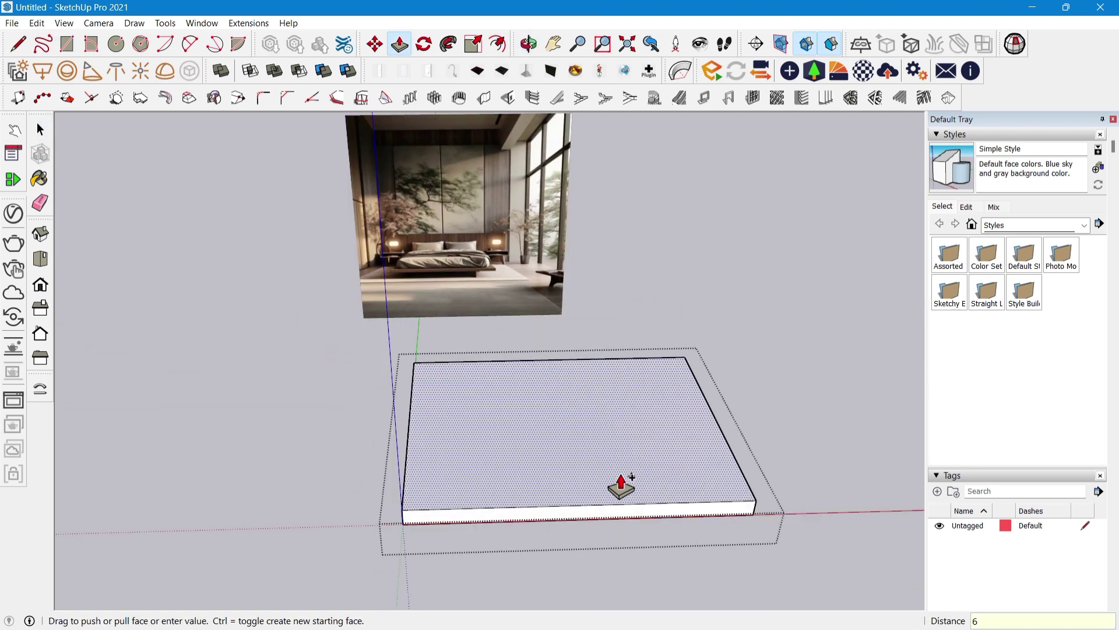
pyautogui.press('Return')
# Offset the slab's top face outward by 6 inches to form a wall border
pyautogui.moveTo(502, 500); pyautogui.dragTo(484, 439, button='middle')
pyautogui.press('f')
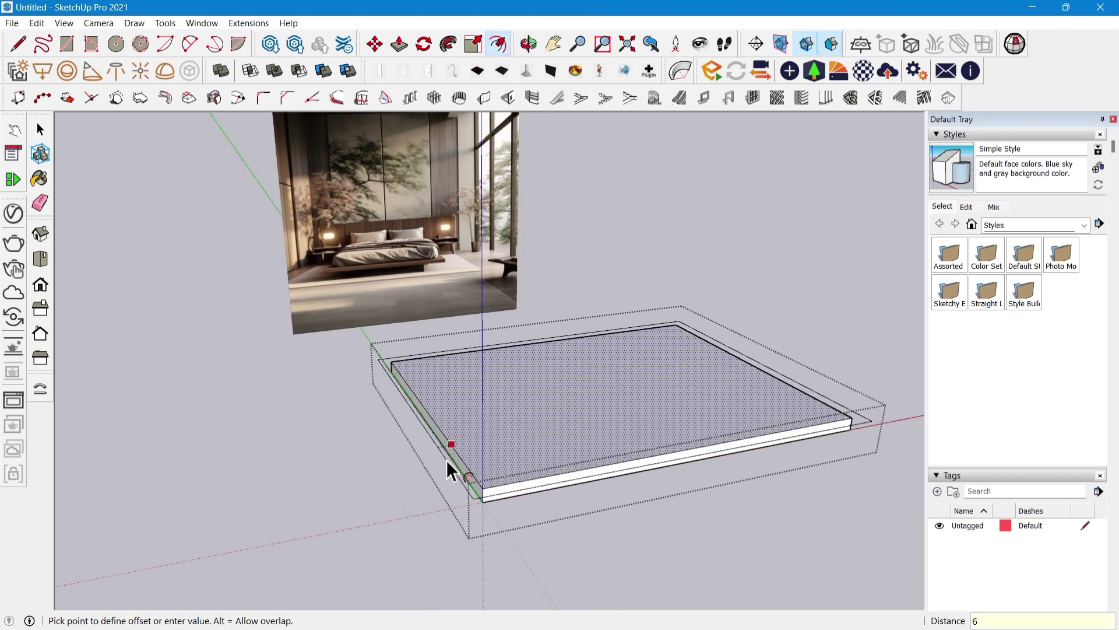
pyautogui.press('Return')
pyautogui.scroll(2, 468, 478)
pyautogui.press('space')
# Extrude the underside of the overhanging border down to the level of the slab's base
pyautogui.moveTo(478, 508); pyautogui.dragTo(457, 453, button='middle')
pyautogui.press('p')
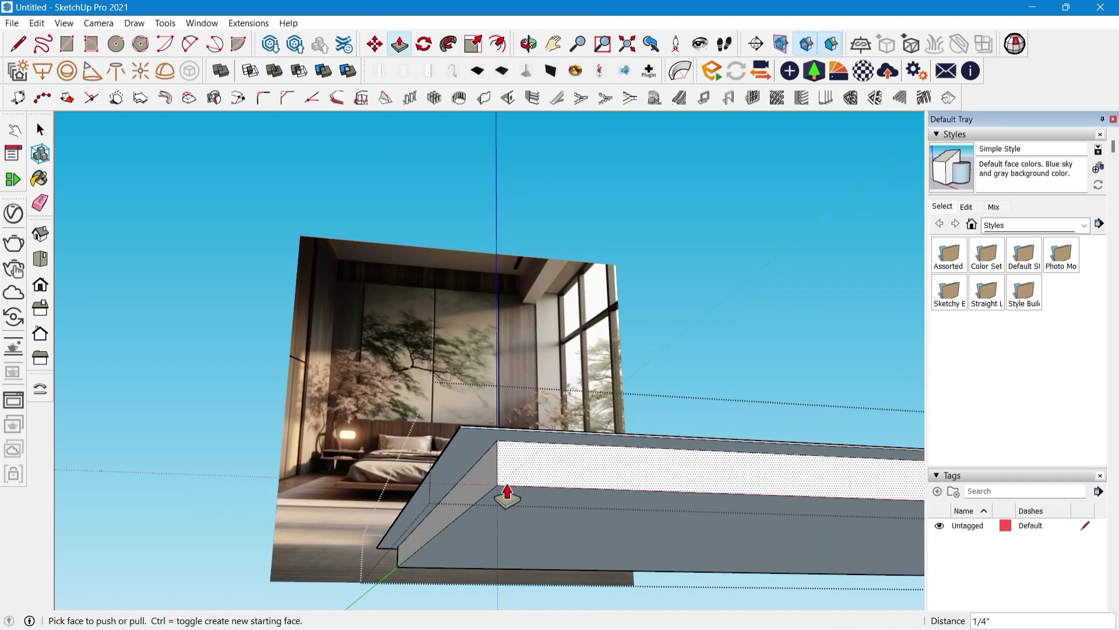
pyautogui.click(479, 444)
pyautogui.click(499, 489)
# Turn the border face around the floor into its own group
pyautogui.moveTo(500, 500); pyautogui.dragTo(462, 432, button='middle')
pyautogui.press('space')
pyautogui.rightClick(471, 395)
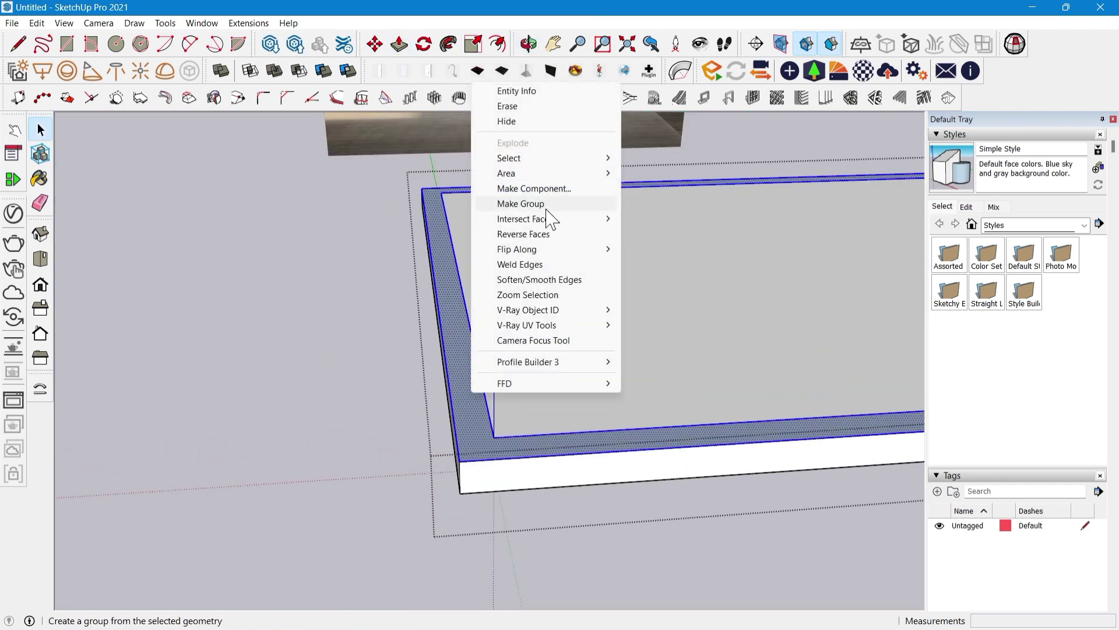
pyautogui.click(546, 209)
# Open the border group and draw a line across the border at the front-left inner corner
pyautogui.scroll(-2, 394, 472)
pyautogui.moveTo(395, 471); pyautogui.dragTo(414, 506, button='middle')
pyautogui.scroll(2, 415, 505)
pyautogui.tripleClick(412, 508)
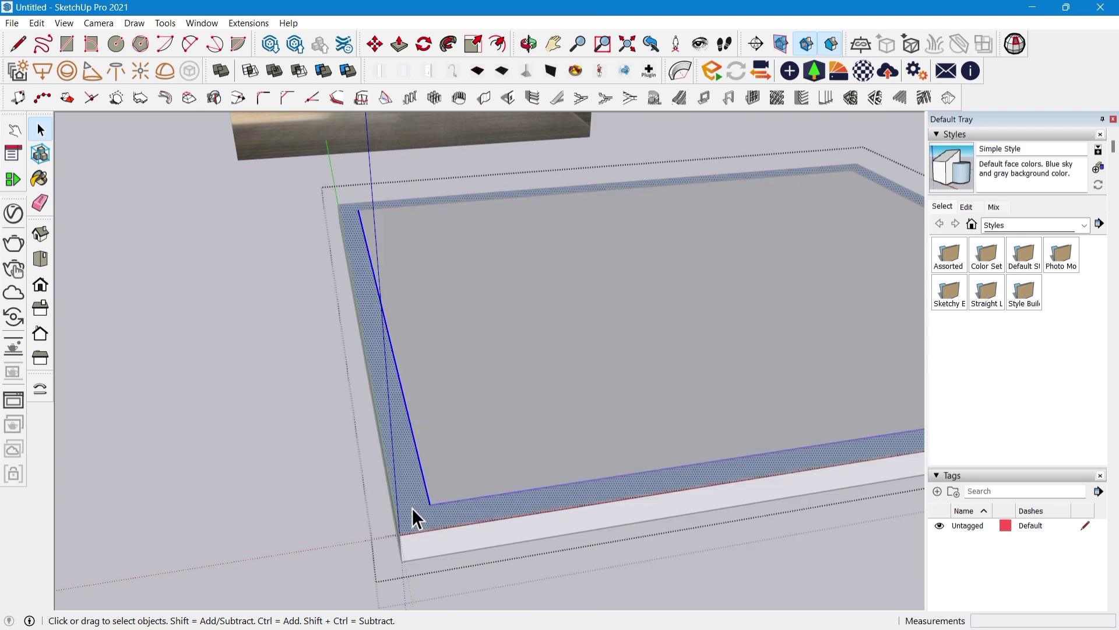
pyautogui.press('p')
pyautogui.click(412, 511)
pyautogui.scroll(-3, 394, 356)
pyautogui.moveTo(394, 355)
pyautogui.mouseDown(button='middle')
pyautogui.moveTo(431, 488)
pyautogui.moveTo(625, 307)
pyautogui.moveTo(513, 392)
pyautogui.mouseUp(button='middle')
pyautogui.scroll(5, 408, 505)
pyautogui.press('l')
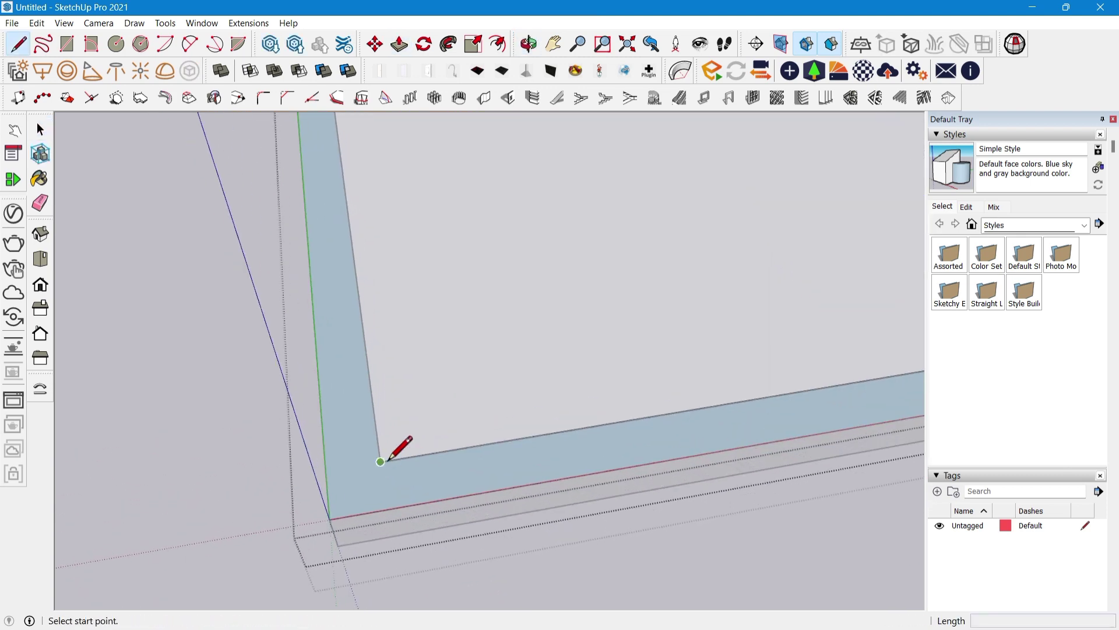
pyautogui.click(387, 509)
pyautogui.scroll(-5, 386, 509)
pyautogui.scroll(5, 710, 389)
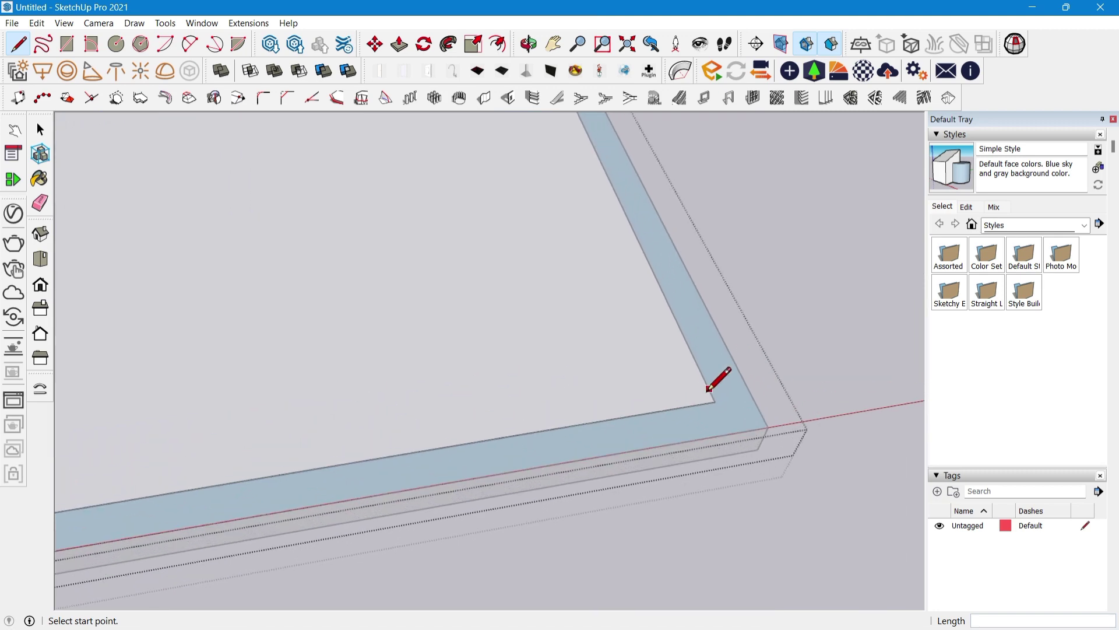
pyautogui.click(730, 434)
pyautogui.press('space')
pyautogui.click(734, 418)
pyautogui.scroll(-4, 735, 421)
pyautogui.press('p')
pyautogui.click(736, 424)
pyautogui.scroll(-4, 737, 427)
pyautogui.press('Escape')
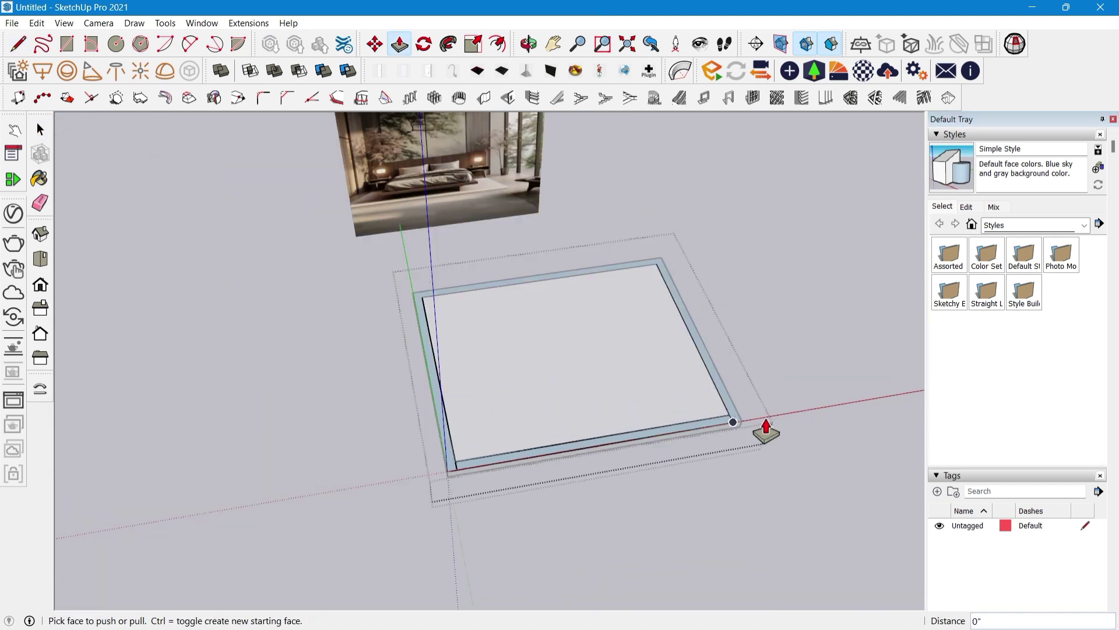
# Draw a line across the border from the front-right inner corner to the front edge
pyautogui.moveTo(766, 428); pyautogui.dragTo(739, 408, button='middle')
pyautogui.press('l')
pyautogui.scroll(5, 729, 397)
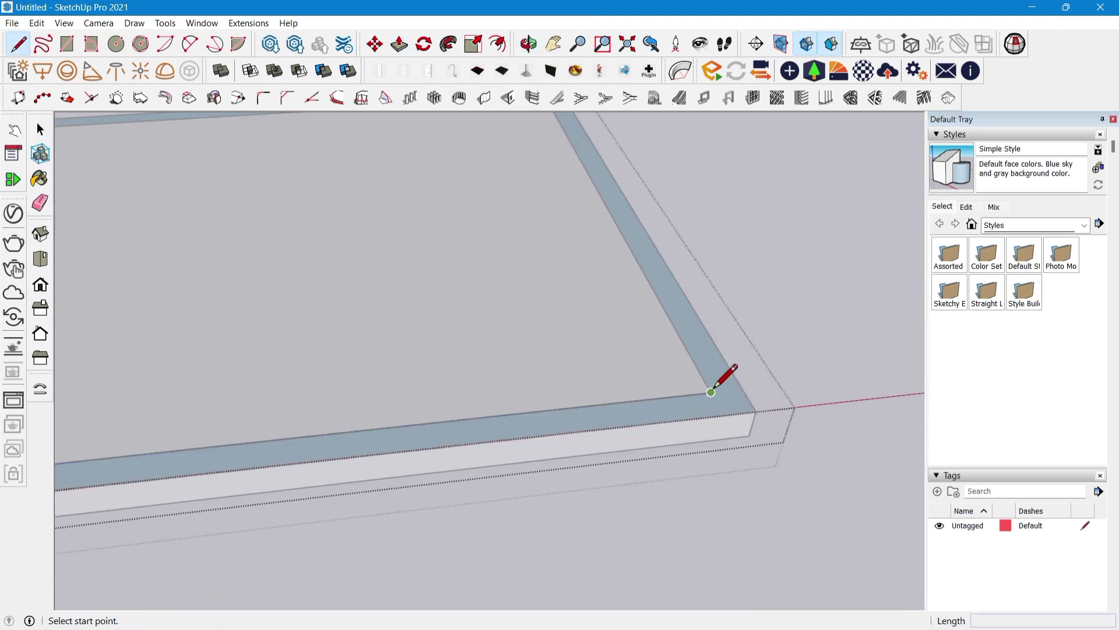
pyautogui.click(730, 412)
# Extrude the U-shaped border section upward into the back and side walls, leaving the front strip flat
pyautogui.press('ctrl')
pyautogui.scroll(-5, 689, 282)
pyautogui.moveTo(612, 222); pyautogui.dragTo(609, 251, button='middle')
pyautogui.scroll(-2, 616, 242)
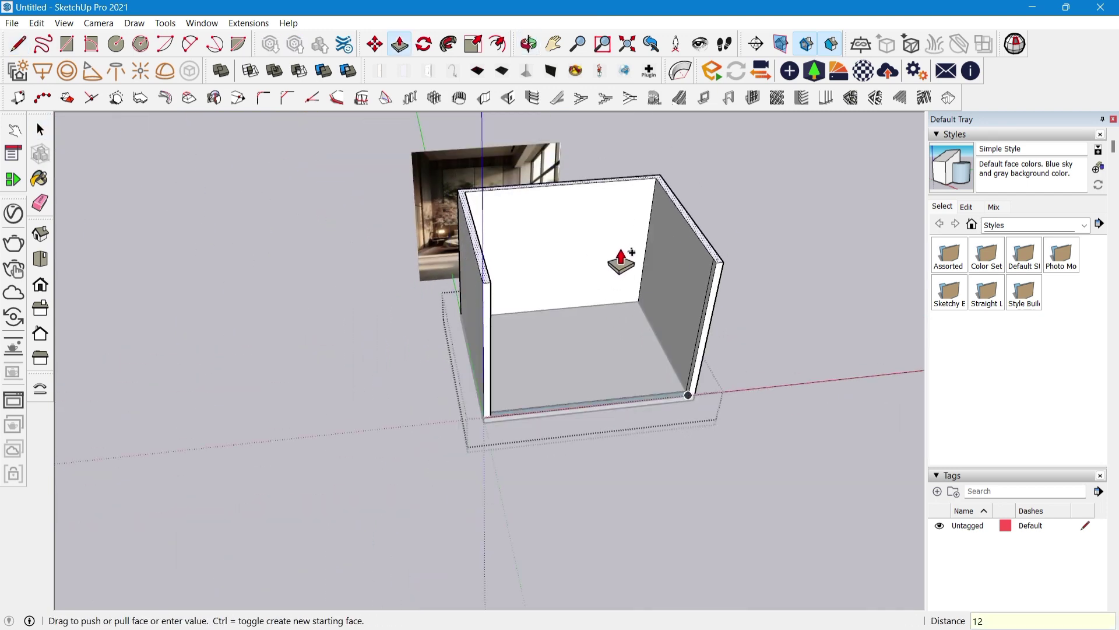
pyautogui.click(620, 260)
pyautogui.press('space')
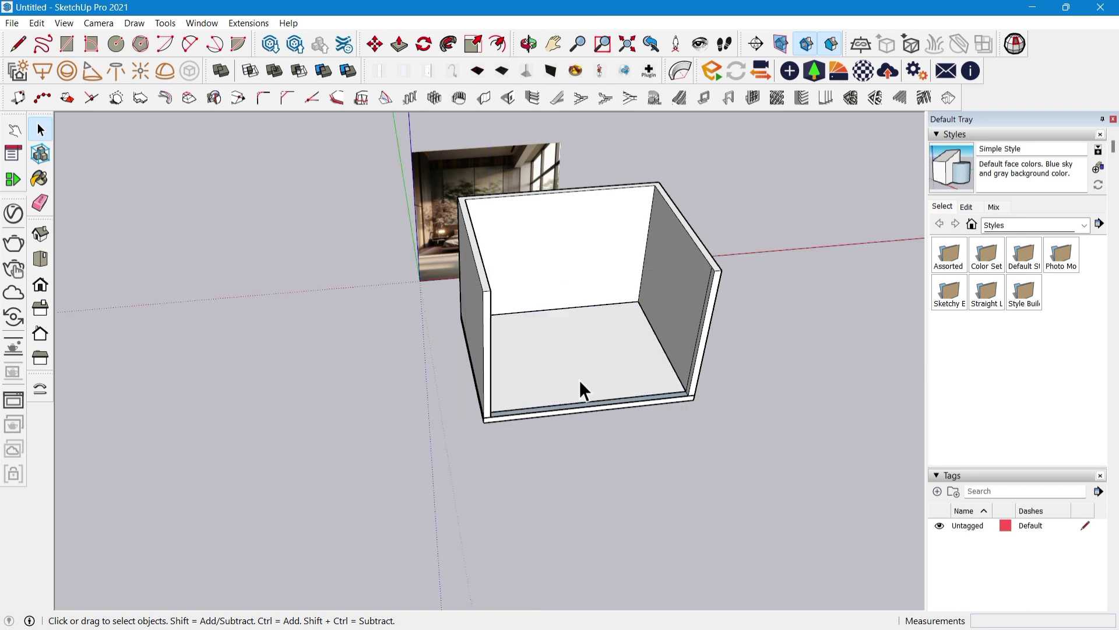
# Select the floor and walls and move them onto the red axis beside the reference image
pyautogui.click(478, 426)
pyautogui.scroll(3, 612, 256)
pyautogui.click(526, 279)
pyautogui.scroll(-1, 333, 394)
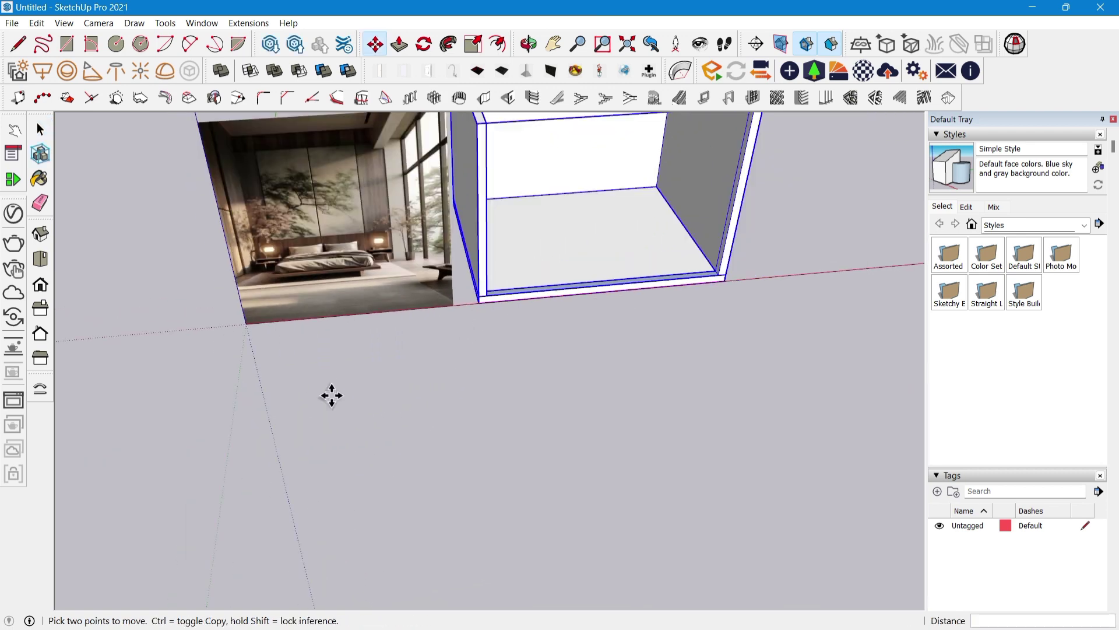
pyautogui.press('space')
pyautogui.click(332, 395)
# Draw a rectangle covering the top of the walls from corner to corner and make it a group
pyautogui.moveTo(489, 262); pyautogui.dragTo(362, 329, button='middle')
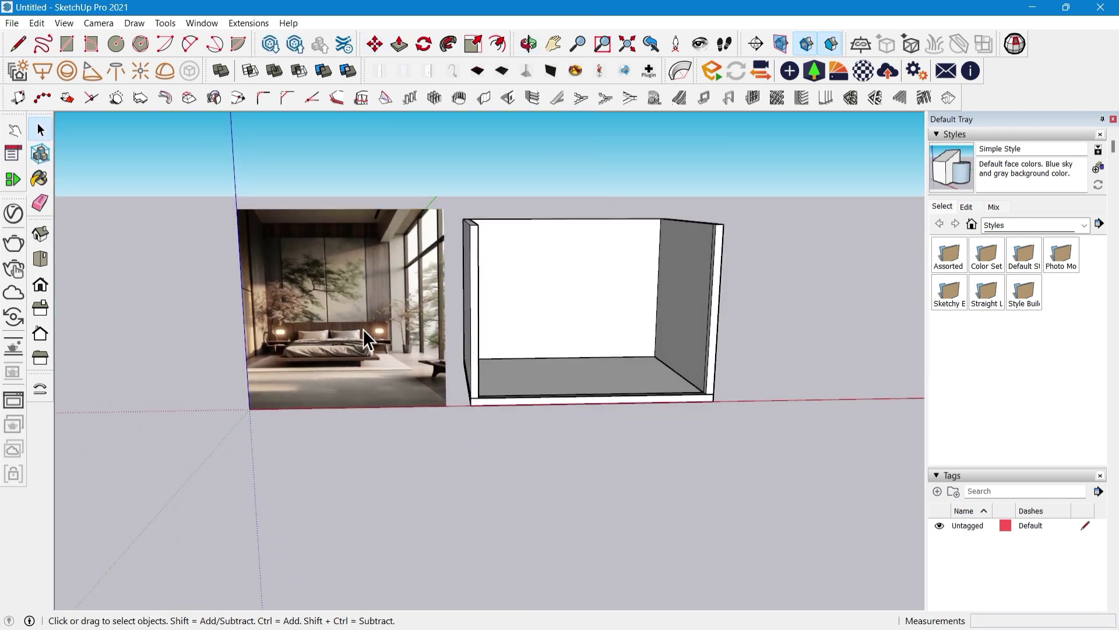
pyautogui.scroll(3, 473, 261)
pyautogui.moveTo(855, 375); pyautogui.dragTo(542, 278, button='middle')
pyautogui.scroll(-2, 798, 221)
pyautogui.moveTo(799, 221); pyautogui.dragTo(790, 210, button='middle')
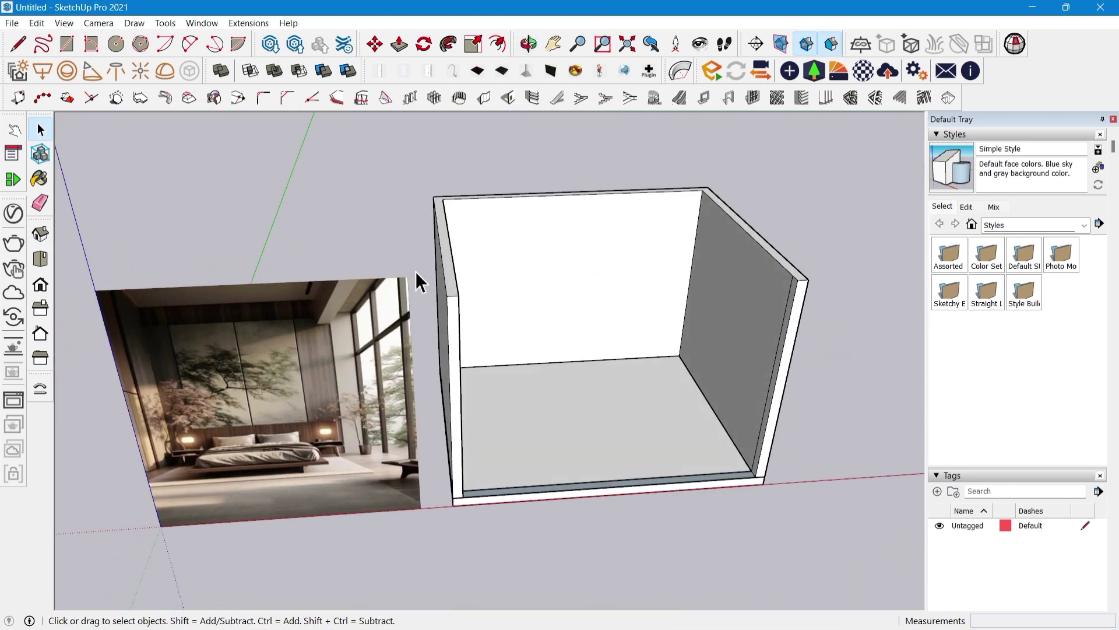
pyautogui.scroll(3, 659, 248)
pyautogui.moveTo(709, 274); pyautogui.dragTo(720, 318, button='middle')
pyautogui.scroll(-2, 719, 303)
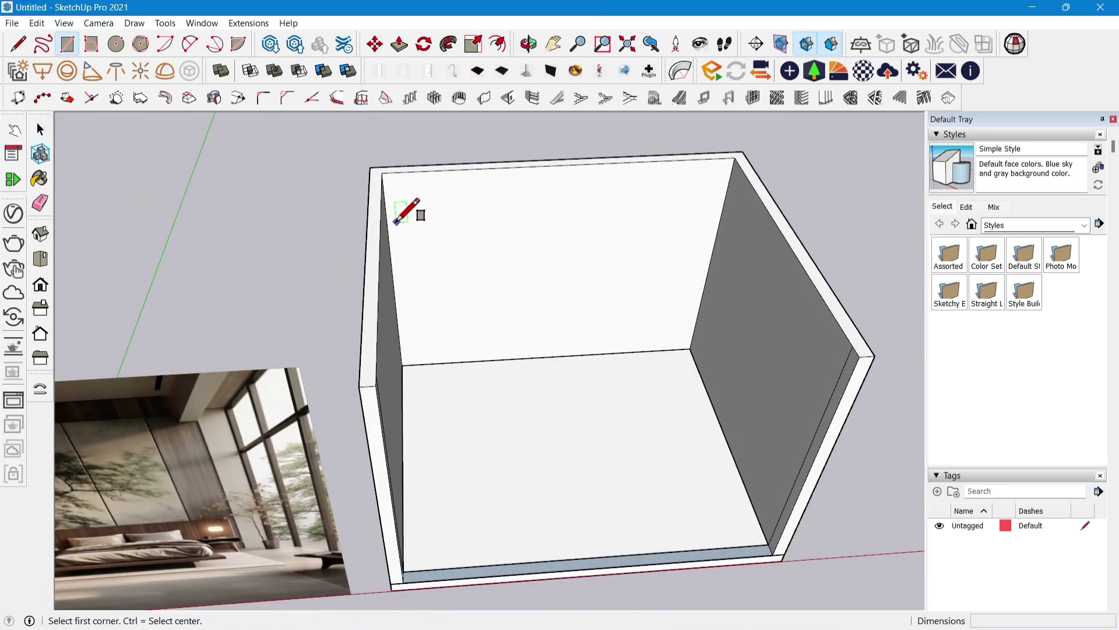
pyautogui.click(888, 361)
pyautogui.press('space')
pyautogui.rightClick(664, 316)
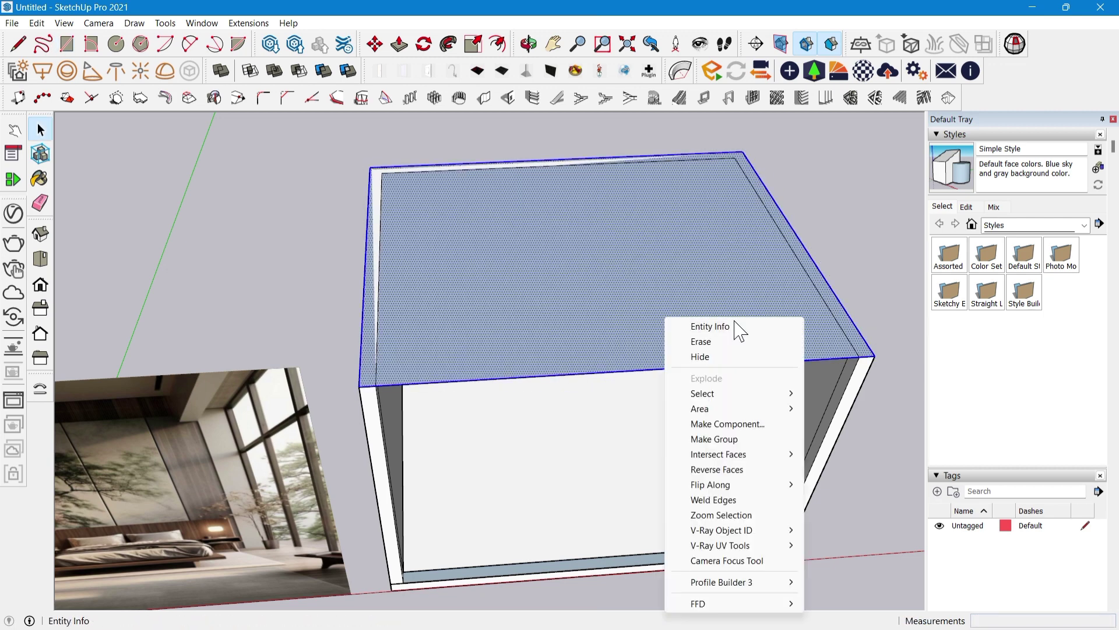
pyautogui.click(735, 442)
# Extrude the ceiling rectangle upward about 6 inches to form the ceiling slab
pyautogui.press('p')
pyautogui.click(666, 352)
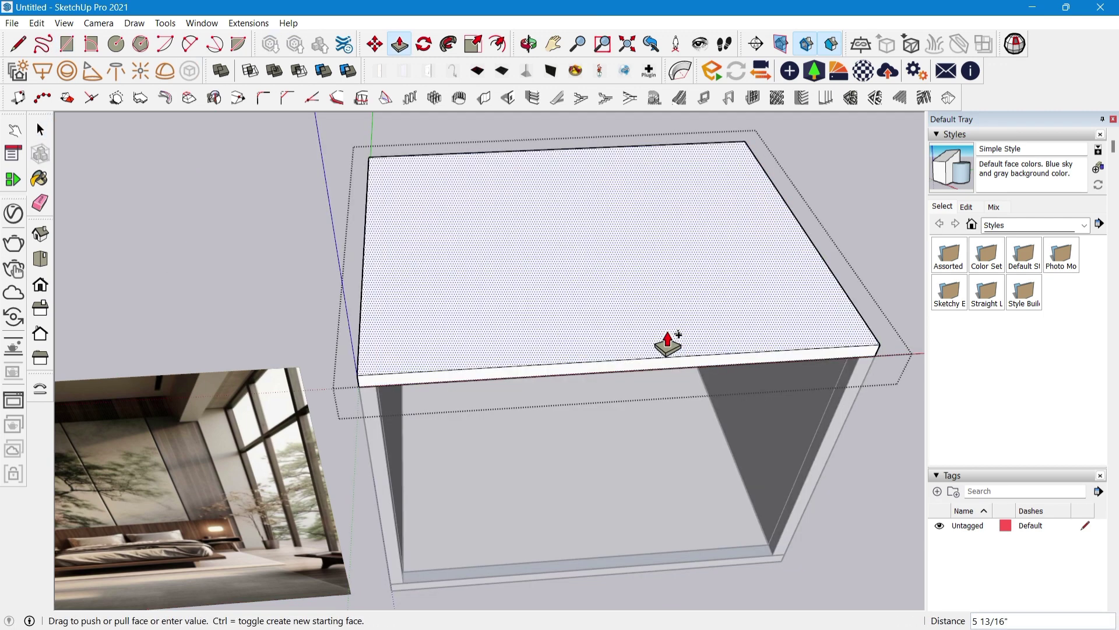
pyautogui.press('Return')
pyautogui.press('space')
pyautogui.scroll(-2, 667, 344)
pyautogui.moveTo(717, 396); pyautogui.dragTo(763, 270, button='middle')
pyautogui.click(736, 352)
pyautogui.scroll(2, 478, 315)
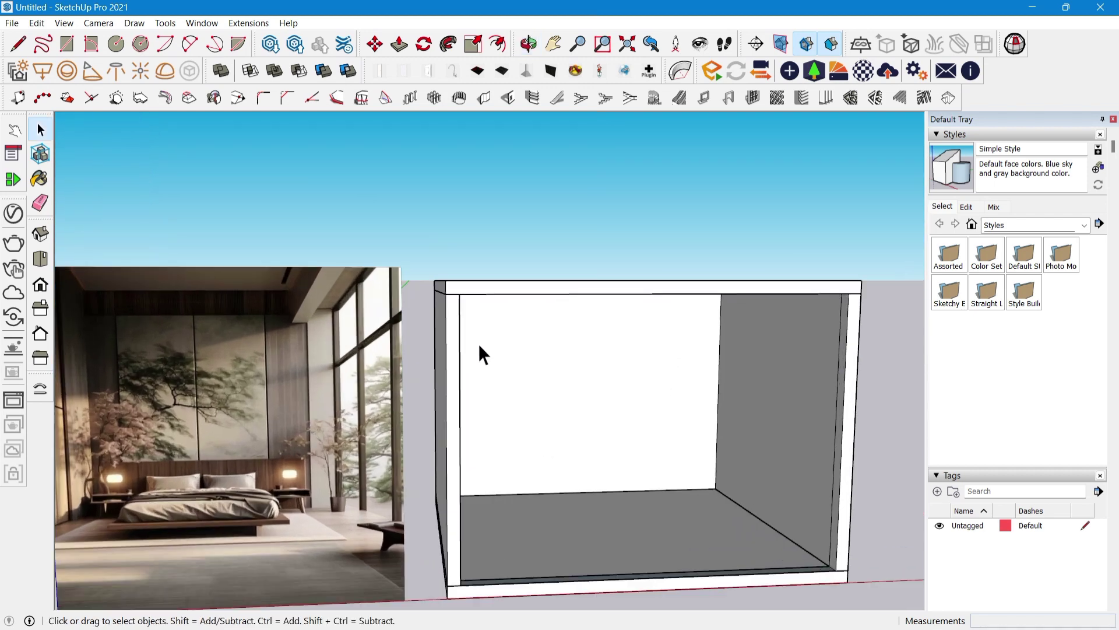
# Draw a narrow rectangle on the ceiling's underside near the right wall, from back wall to front edge, and group it
pyautogui.moveTo(478, 344)
pyautogui.mouseDown(button='middle')
pyautogui.moveTo(696, 398)
pyautogui.moveTo(629, 330)
pyautogui.moveTo(480, 325)
pyautogui.mouseUp(button='middle')
pyautogui.scroll(3, 652, 316)
pyautogui.moveTo(658, 323)
pyautogui.mouseDown(button='middle')
pyautogui.moveTo(680, 340)
pyautogui.moveTo(657, 326)
pyautogui.mouseUp(button='middle')
pyautogui.tripleClick(669, 287)
pyautogui.click(669, 287)
pyautogui.scroll(-2, 641, 347)
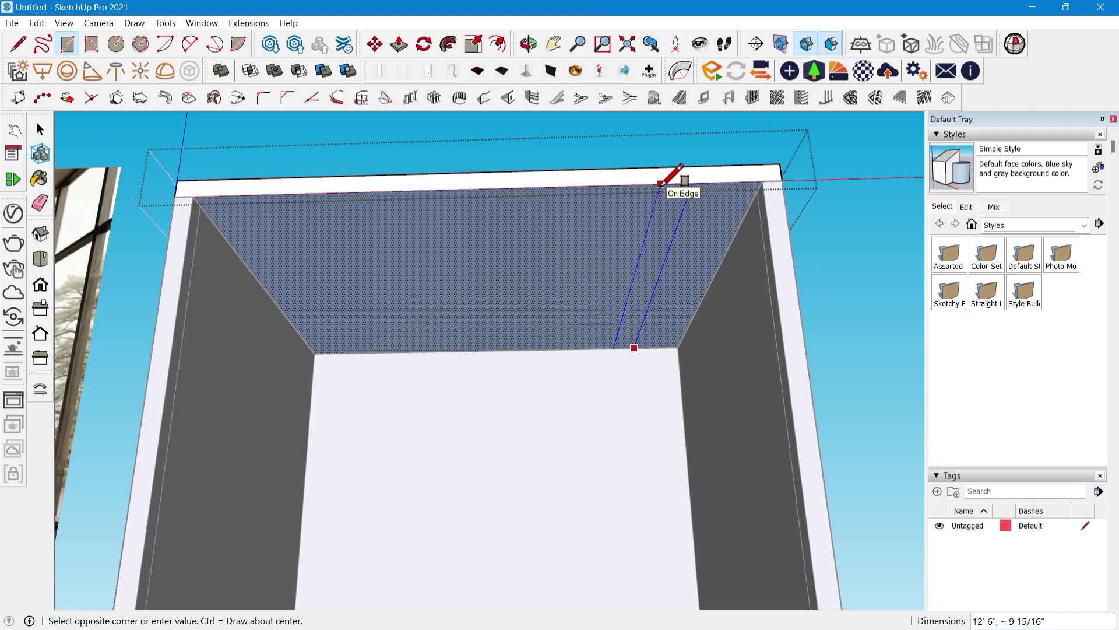
pyautogui.doubleClick(661, 254)
pyautogui.rightClick(661, 255)
pyautogui.click(720, 377)
pyautogui.scroll(1, 656, 271)
# Extrude the narrow ceiling strip down 1' 6" to form a beam
pyautogui.doubleClick(655, 272)
pyautogui.press('p')
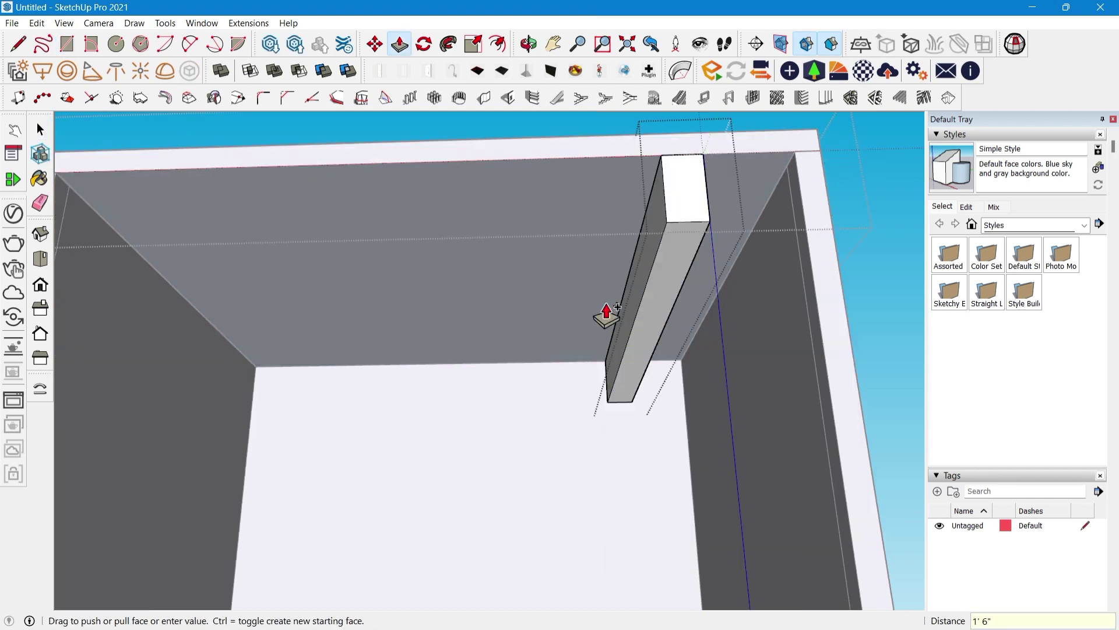
pyautogui.press('space')
pyautogui.scroll(-4, 606, 315)
pyautogui.moveTo(653, 326); pyautogui.dragTo(824, 370, button='middle')
# Open the wall group and place a vertical guide on the right wall's inner face, measured from the back corner
pyautogui.click(187, 214)
pyautogui.scroll(1, 372, 335)
pyautogui.scroll(3, 848, 276)
pyautogui.scroll(6, 602, 365)
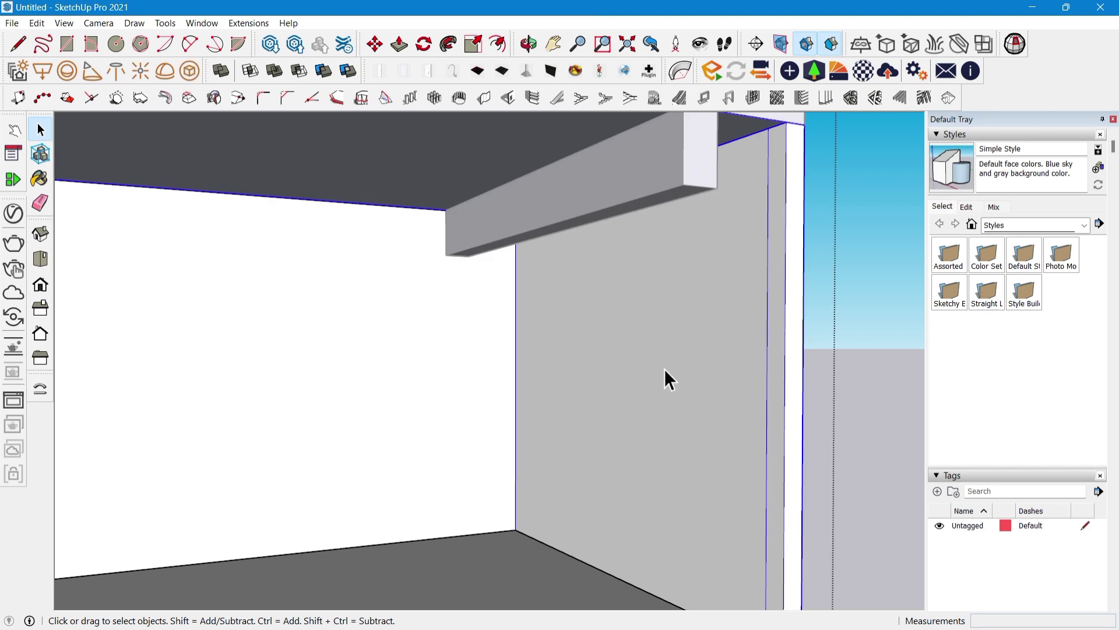
pyautogui.scroll(-1, 670, 379)
pyautogui.moveTo(670, 382); pyautogui.dragTo(606, 317, button='middle')
pyautogui.press('t')
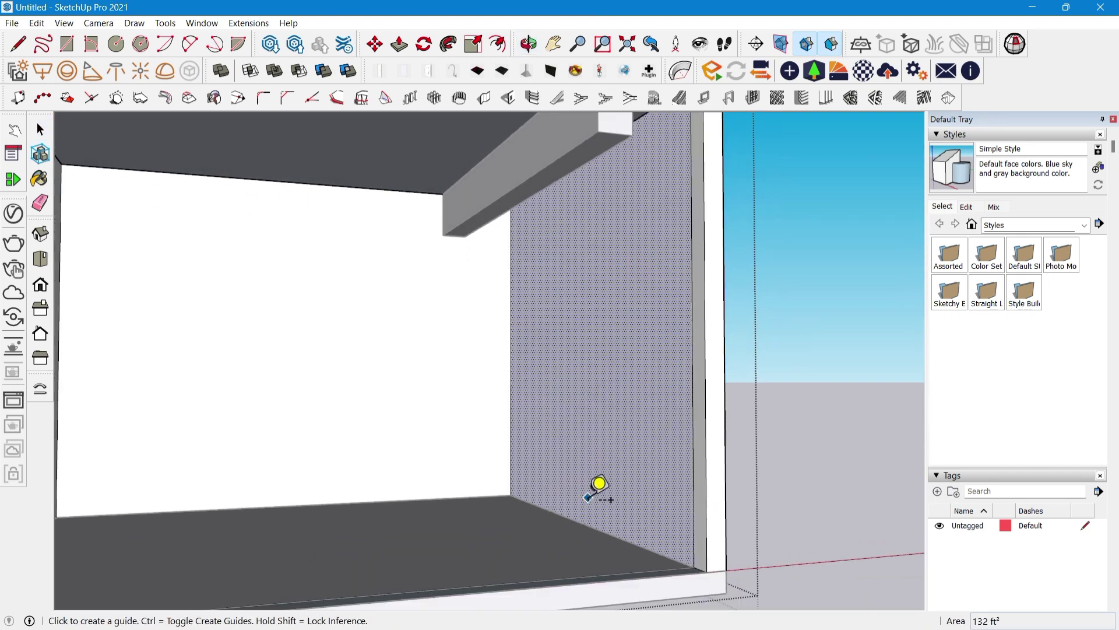
pyautogui.scroll(-4, 732, 470)
pyautogui.scroll(5, 663, 452)
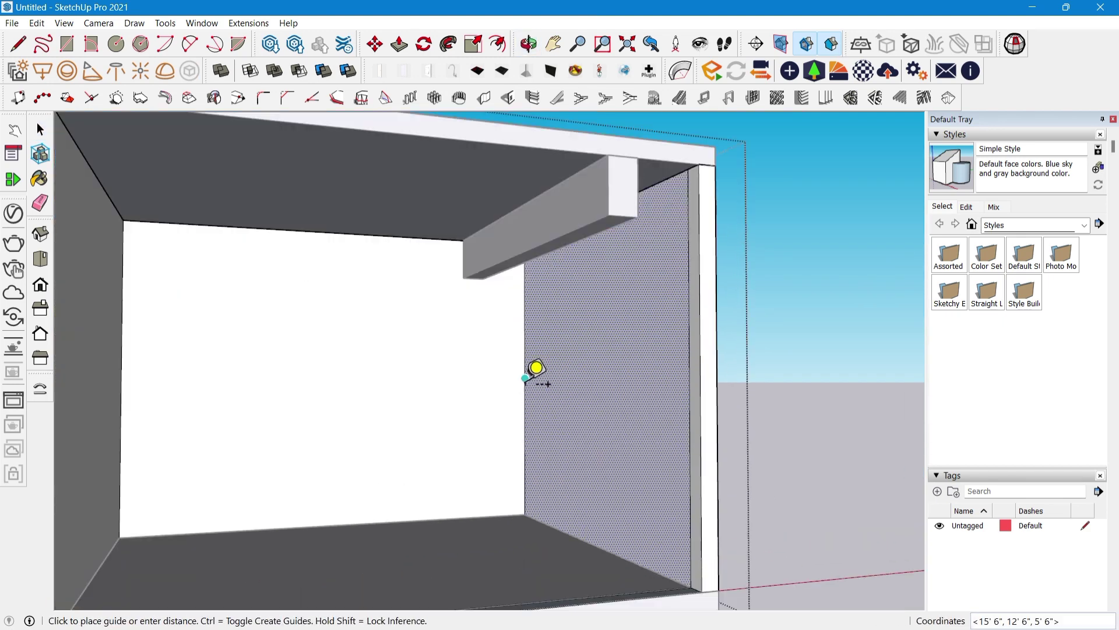
# Draw a vertical line along the guide to divide the right wall's inner face from floor to ceiling
pyautogui.click(649, 569)
pyautogui.scroll(-1, 650, 569)
pyautogui.moveTo(649, 569); pyautogui.dragTo(638, 393, button='middle')
pyautogui.click(644, 250)
pyautogui.press('space')
pyautogui.scroll(-3, 670, 382)
pyautogui.scroll(2, 617, 394)
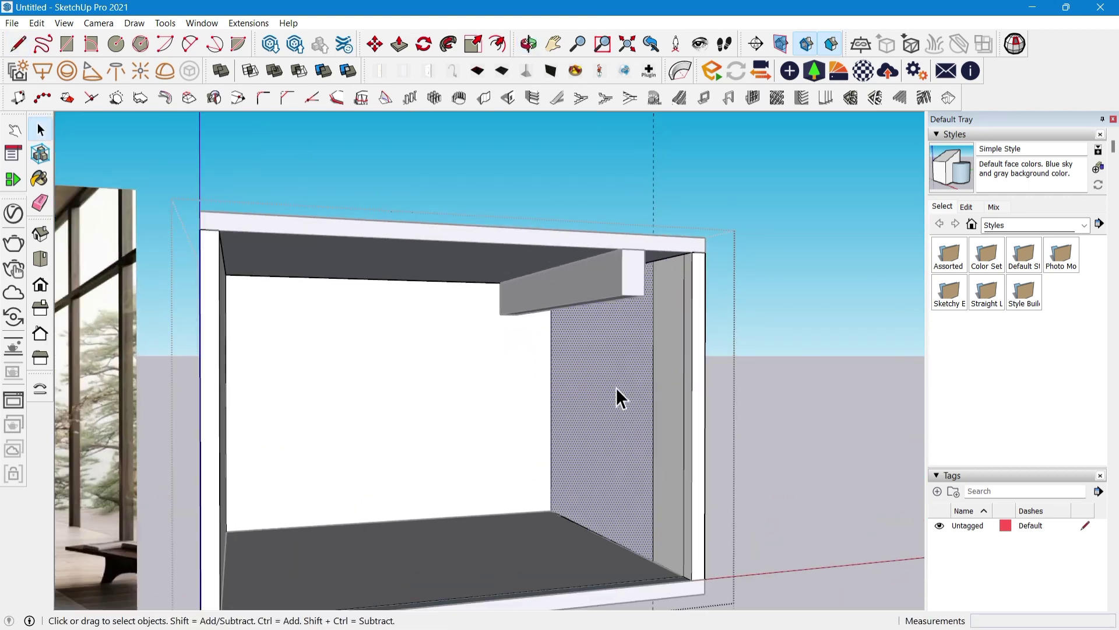
pyautogui.press('p')
pyautogui.click(618, 455)
pyautogui.scroll(-2, 635, 419)
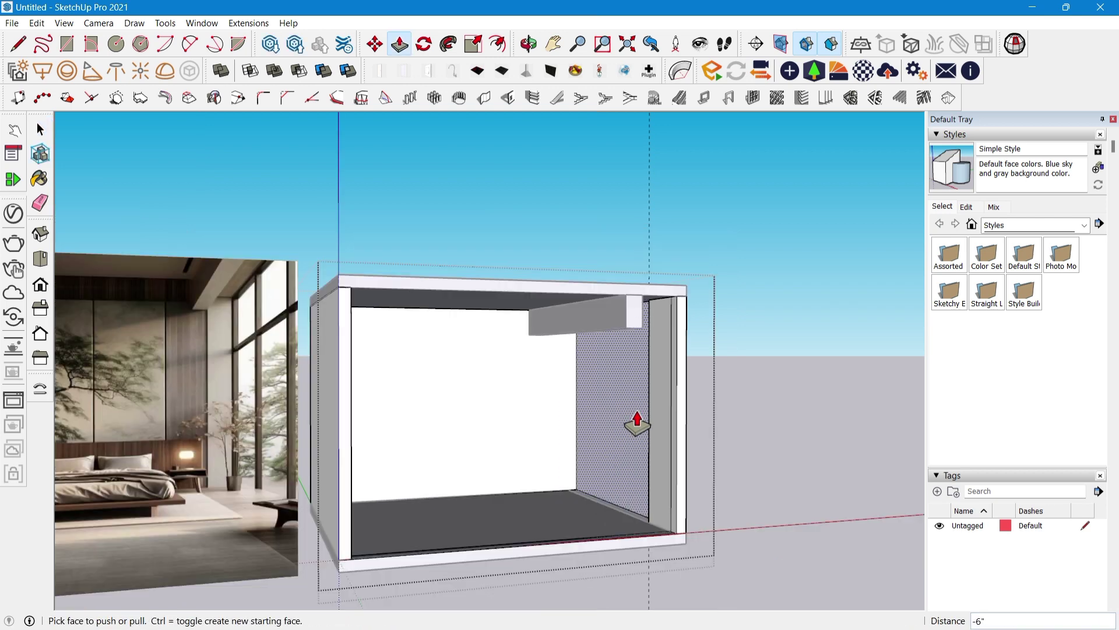
# Offset the rear section of the right wall's inner face inward by 1 inch
pyautogui.scroll(2, 635, 417)
pyautogui.moveTo(634, 426); pyautogui.dragTo(644, 452, button='middle')
pyautogui.scroll(2, 644, 452)
pyautogui.press('f')
pyautogui.click(661, 448)
pyautogui.write('1')
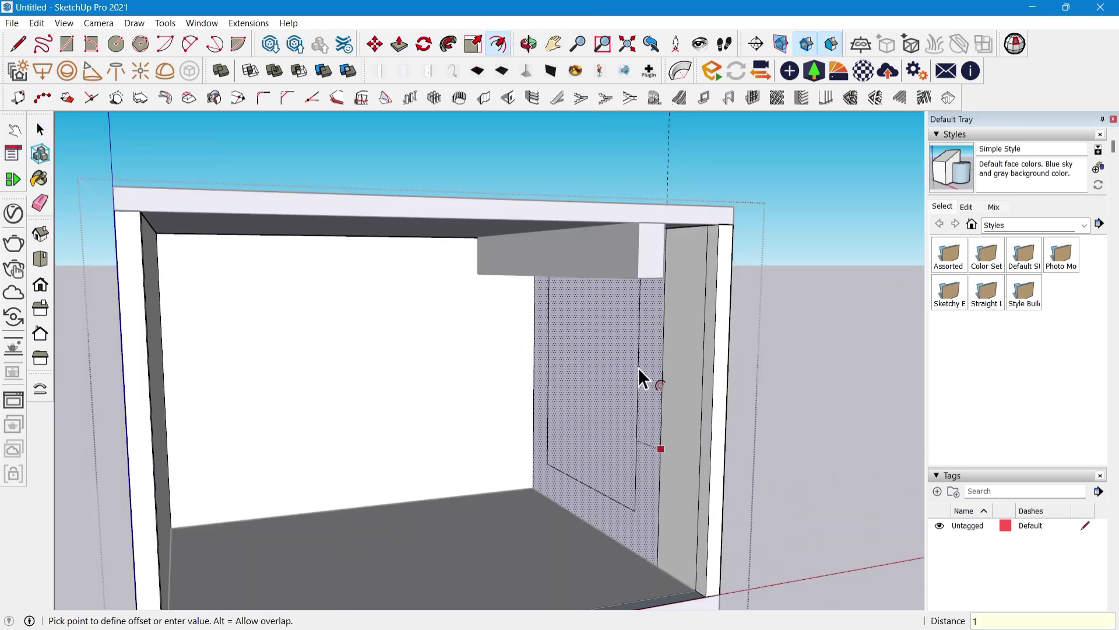
pyautogui.press('Return')
# Push the inset face 6 inches through the right wall to cut the window opening
pyautogui.press('space')
pyautogui.click(634, 408)
pyautogui.press('p')
pyautogui.click(615, 469)
pyautogui.click(638, 435)
pyautogui.scroll(-1, 641, 446)
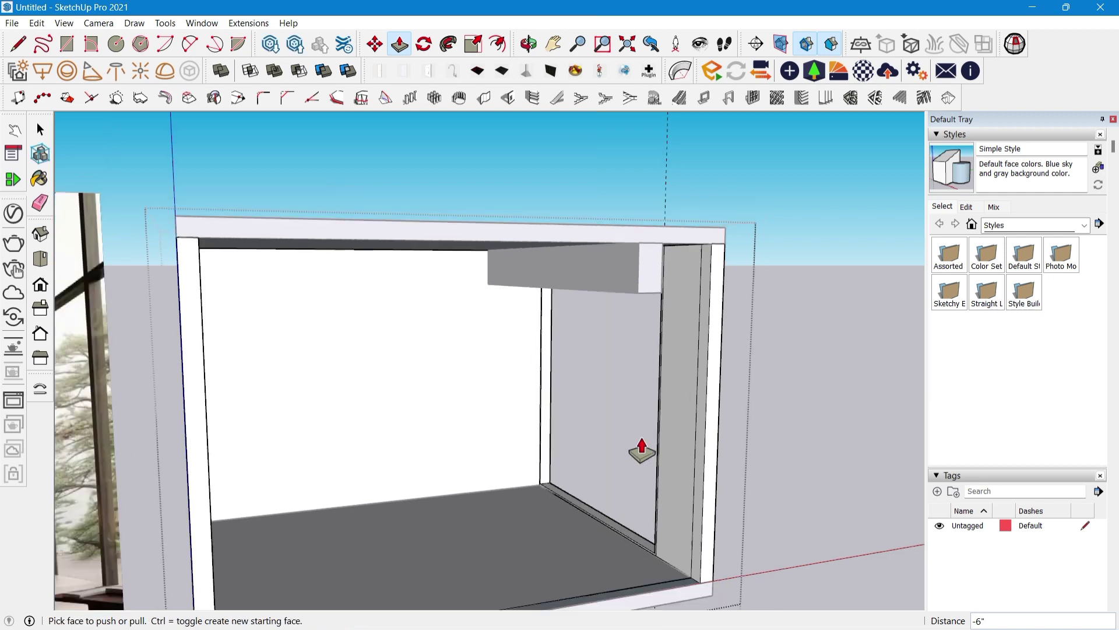
# Place a framed glass window component on the floor and rotate it 90 degrees parallel to the right wall
pyautogui.scroll(-3, 642, 449)
pyautogui.moveTo(642, 449); pyautogui.dragTo(629, 364, button='middle')
pyautogui.scroll(3, 663, 477)
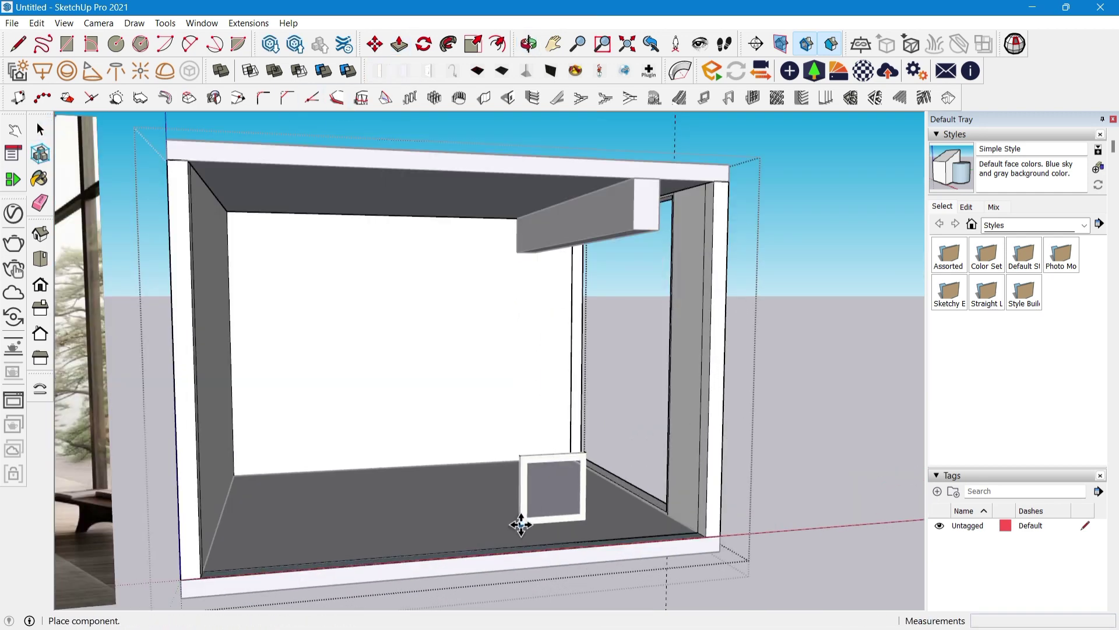
pyautogui.click(520, 524)
pyautogui.moveTo(524, 496); pyautogui.dragTo(554, 519, button='middle')
pyautogui.scroll(3, 570, 457)
pyautogui.click(564, 457)
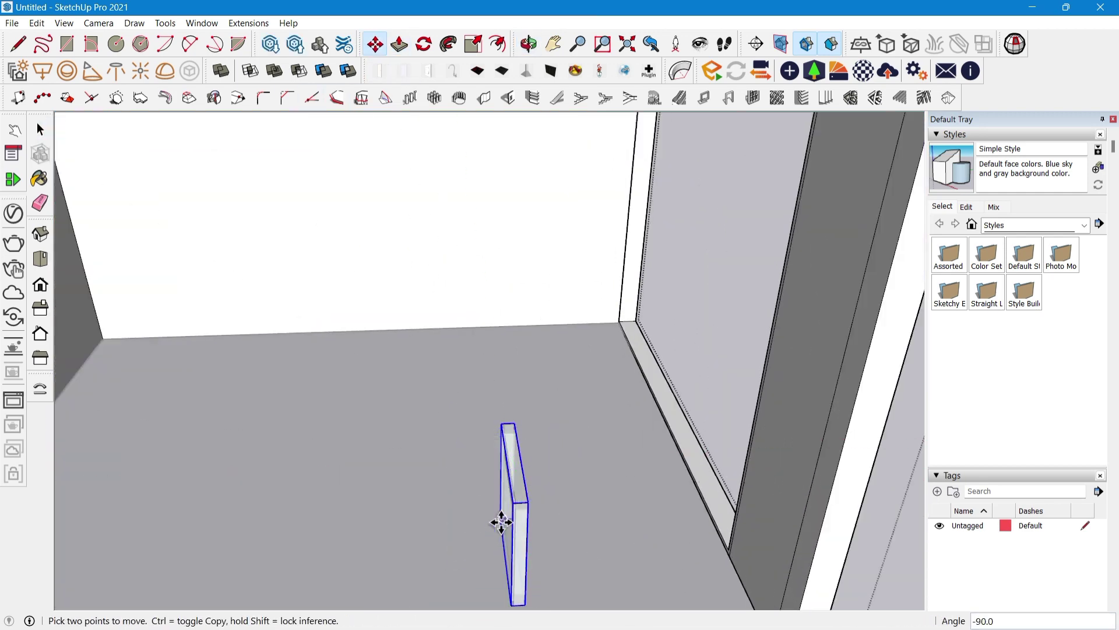
# Move the window component by its bottom corner into the opening's lower rear corner
pyautogui.click(502, 523)
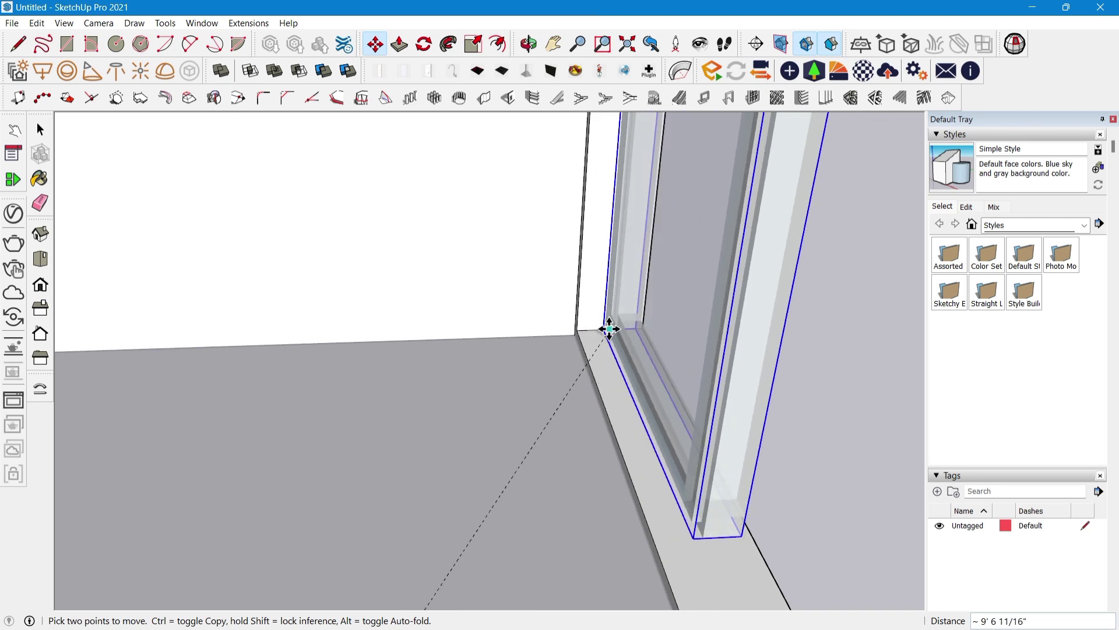
pyautogui.moveTo(609, 329); pyautogui.dragTo(699, 320, button='middle')
pyautogui.scroll(5, 527, 380)
pyautogui.moveTo(532, 373); pyautogui.dragTo(400, 233, button='middle')
pyautogui.scroll(-5, 509, 333)
pyautogui.scroll(-7, 434, 324)
pyautogui.press('space')
# Scale the window panel vertically by about 3.35
pyautogui.press('s')
pyautogui.scroll(3, 417, 327)
pyautogui.click(413, 326)
pyautogui.scroll(-4, 411, 321)
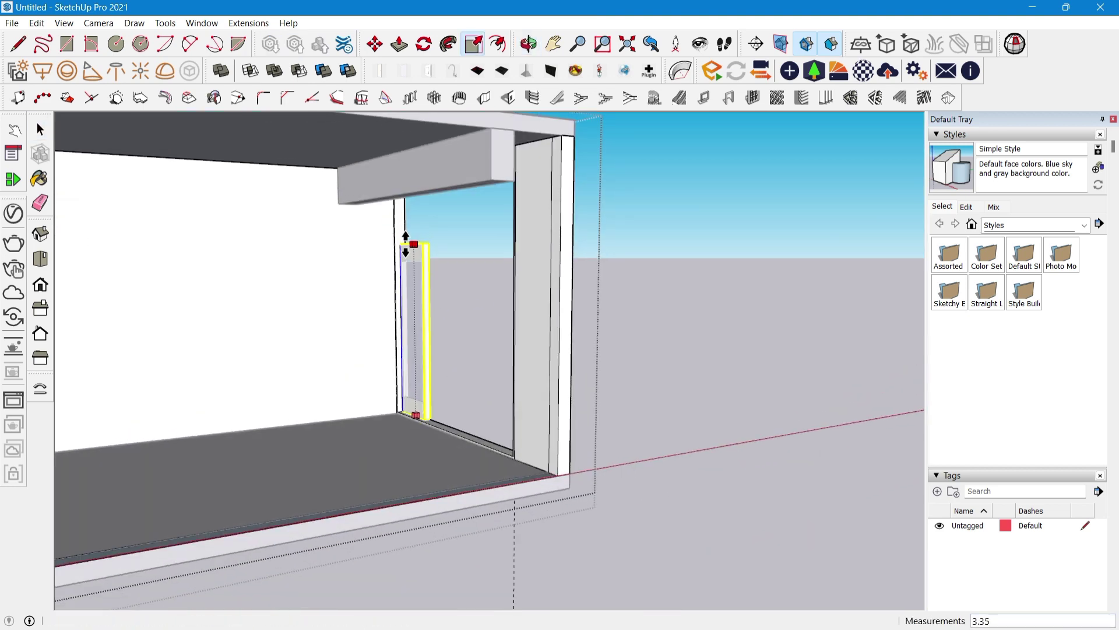
pyautogui.click(406, 243)
# Copy the window panel along the opening by about 3' 7 13/16" to place a second panel beside it
pyautogui.scroll(1, 407, 256)
pyautogui.moveTo(425, 289); pyautogui.dragTo(471, 392, button='middle')
pyautogui.scroll(-6, 628, 214)
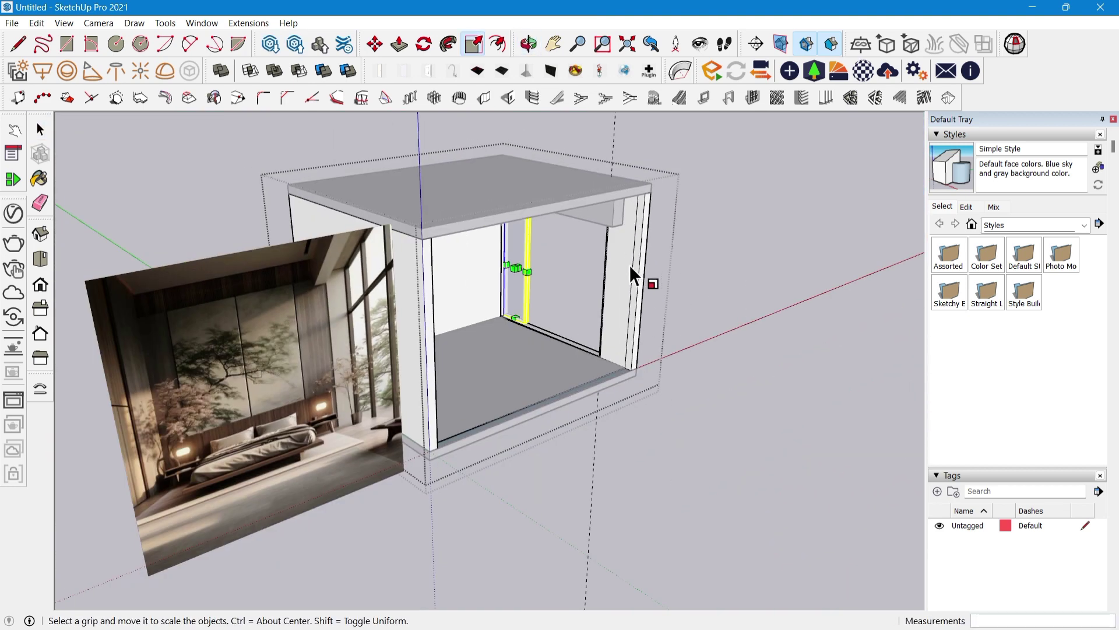
pyautogui.scroll(5, 583, 262)
pyautogui.press('m')
pyautogui.scroll(3, 403, 417)
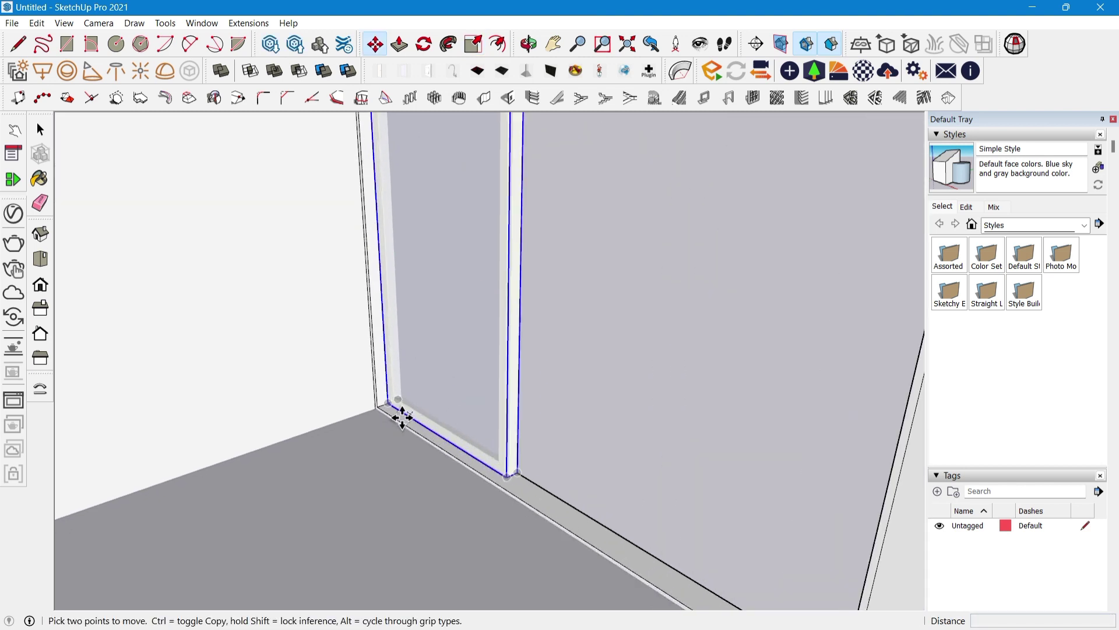
pyautogui.click(379, 406)
pyautogui.press('ctrl')
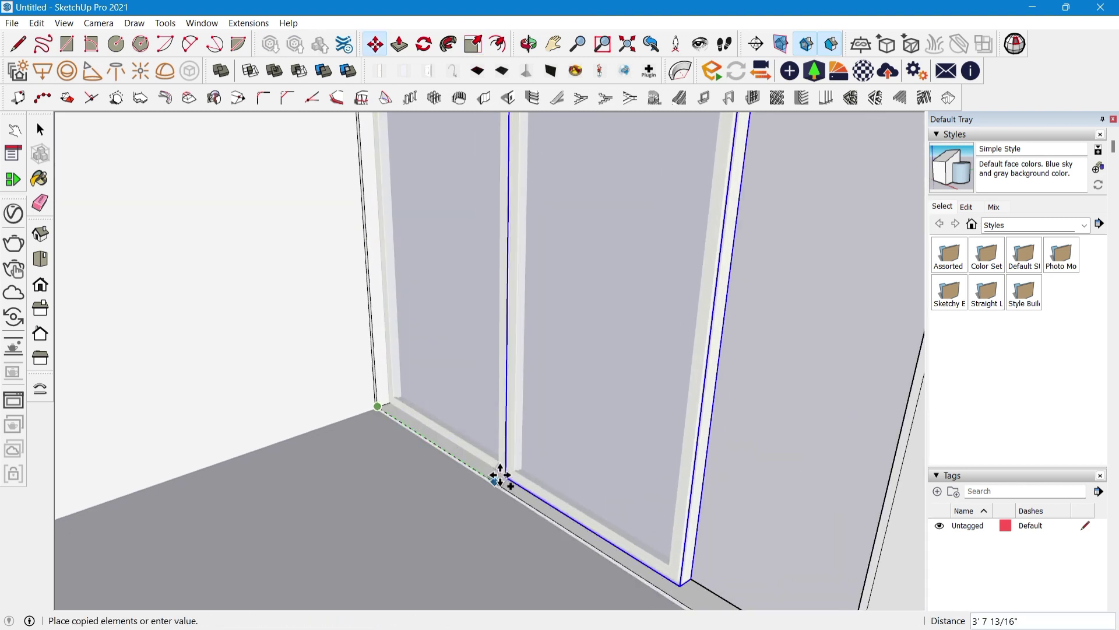
pyautogui.scroll(3, 500, 476)
pyautogui.click(499, 479)
# Move the second window panel by its bottom corner so it sits flush against the first panel's frame
pyautogui.scroll(2, 548, 471)
pyautogui.click(519, 468)
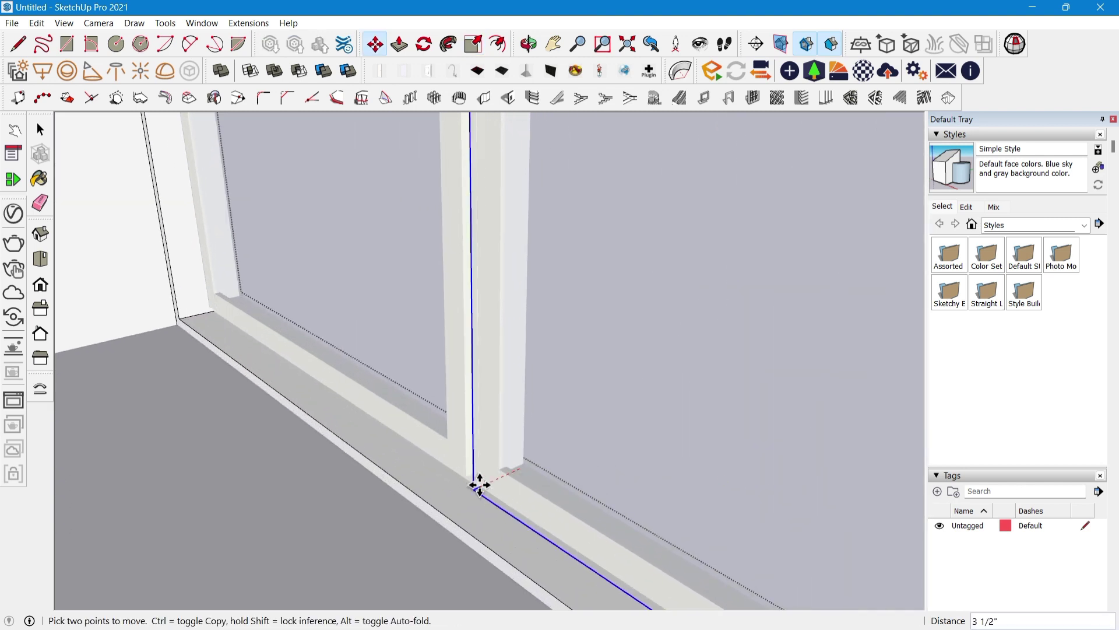
pyautogui.scroll(1, 480, 485)
pyautogui.click(493, 500)
pyautogui.moveTo(442, 500); pyautogui.dragTo(527, 495, button='middle')
pyautogui.scroll(1, 521, 492)
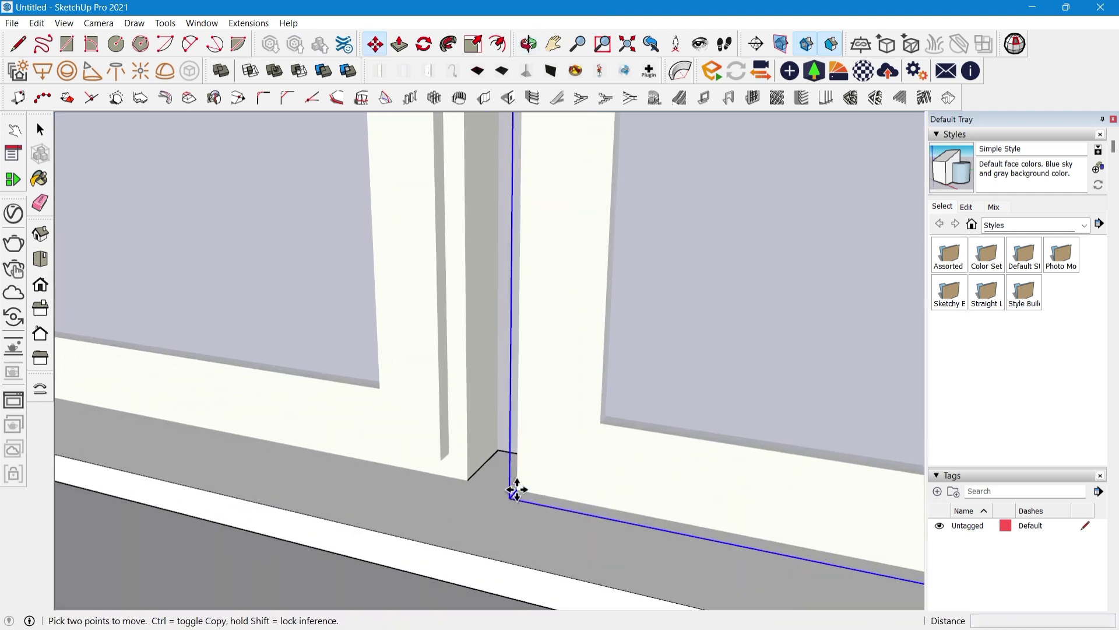
pyautogui.click(517, 490)
pyautogui.click(468, 480)
# Copy the second window panel 3' 7 1/2" along the sill to place a third adjoining panel
pyautogui.scroll(-3, 372, 415)
pyautogui.click(402, 440)
pyautogui.press('ctrl')
pyautogui.scroll(-2, 277, 434)
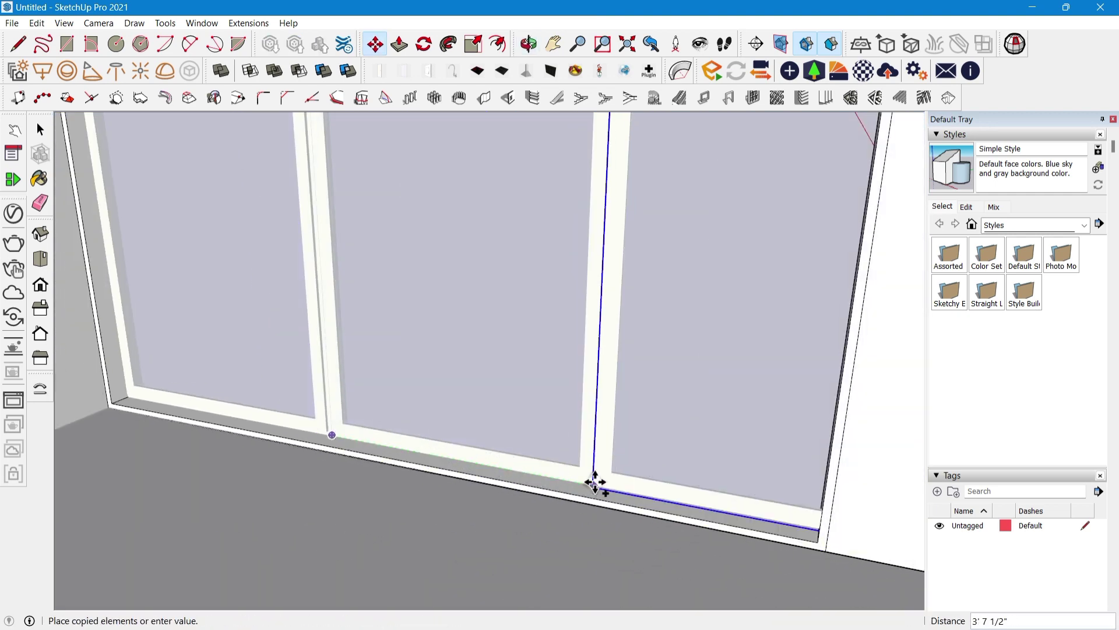
pyautogui.click(595, 482)
# Select all three window panels together and activate the Scale tool on them
pyautogui.scroll(-3, 344, 425)
pyautogui.press('space')
pyautogui.keyDown('shift'); pyautogui.click(432, 379); pyautogui.keyUp('shift')
pyautogui.keyDown('shift'); pyautogui.click(315, 385); pyautogui.keyUp('shift')
pyautogui.moveTo(490, 416); pyautogui.dragTo(525, 428, button='middle')
pyautogui.press('s')
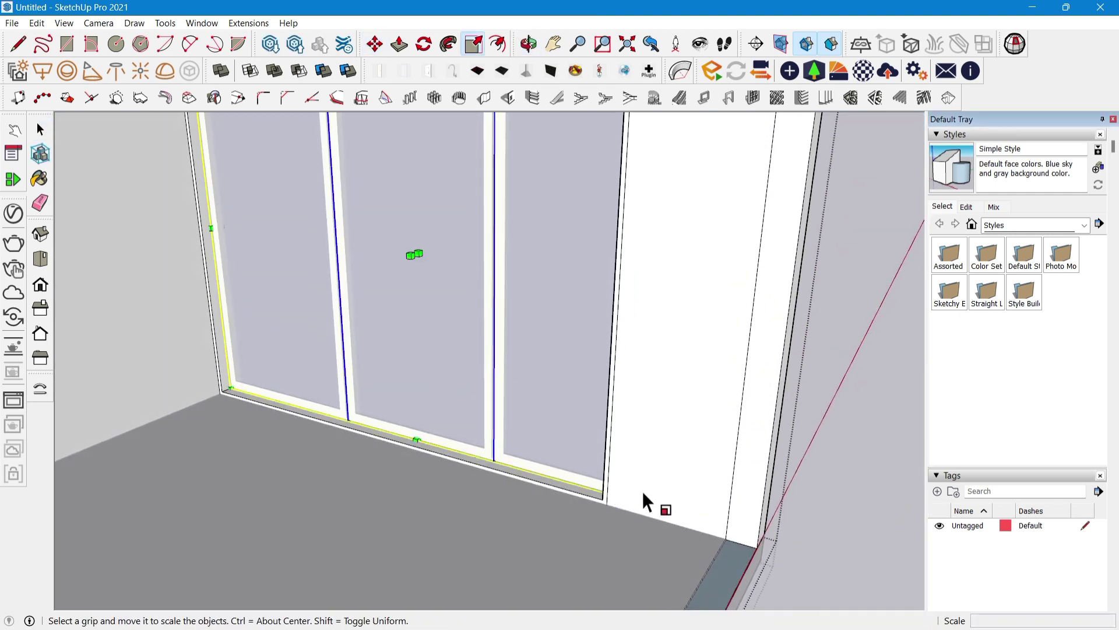
pyautogui.click(681, 503)
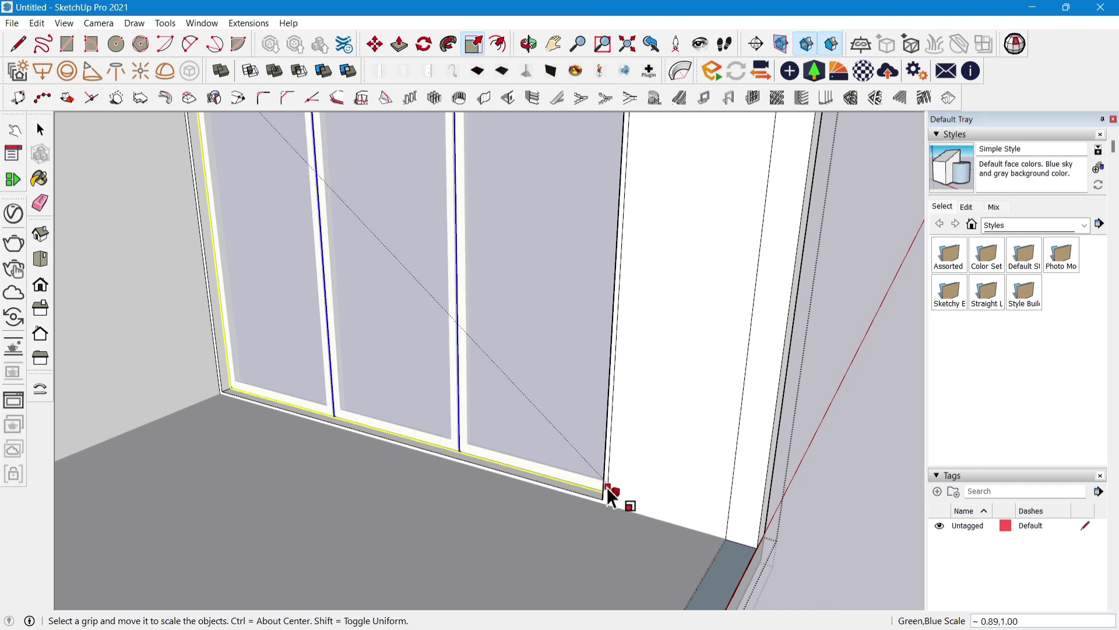
pyautogui.press('Escape')
pyautogui.scroll(-1, 564, 434)
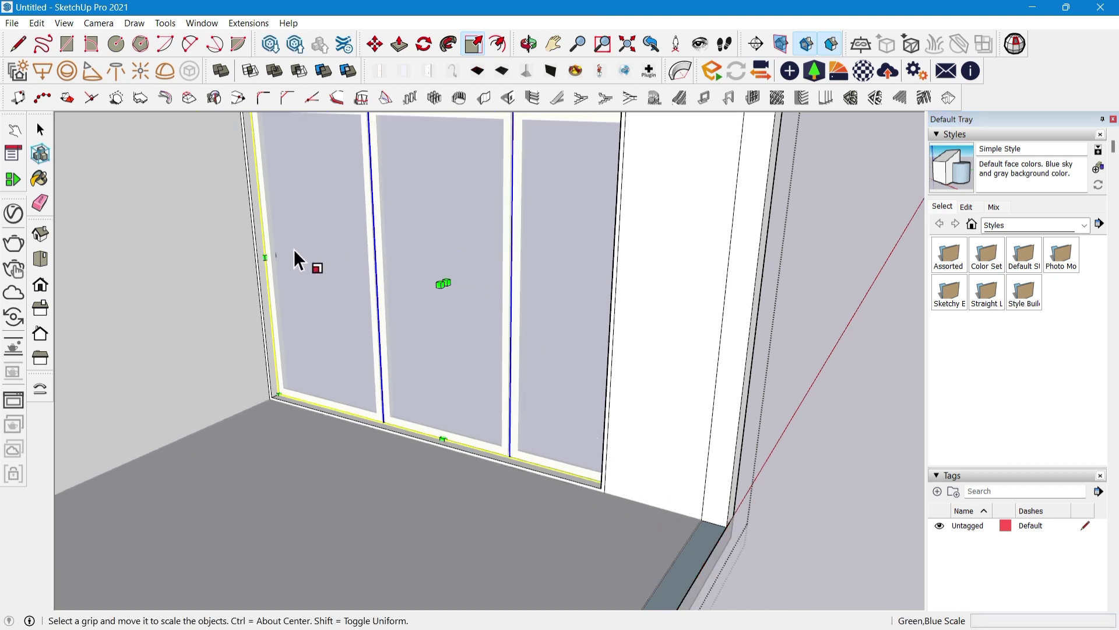
pyautogui.click(678, 318)
pyautogui.press('Escape')
pyautogui.click(680, 320)
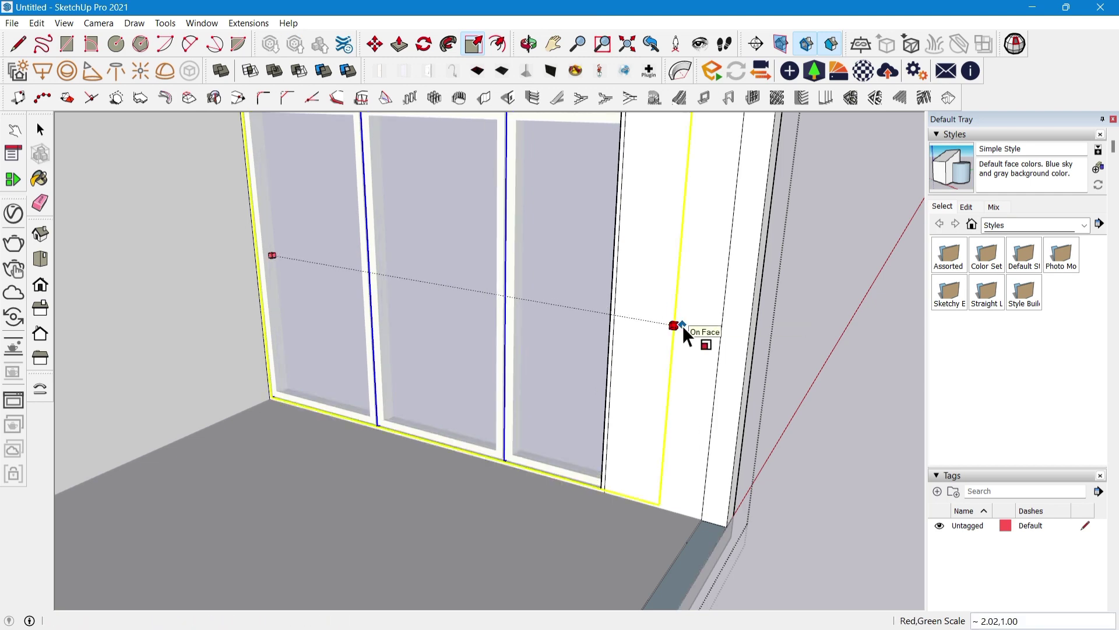
pyautogui.press('Escape')
# Scale the width of the three window panels by about 0.88 to fit the side wall opening
pyautogui.scroll(5, 682, 323)
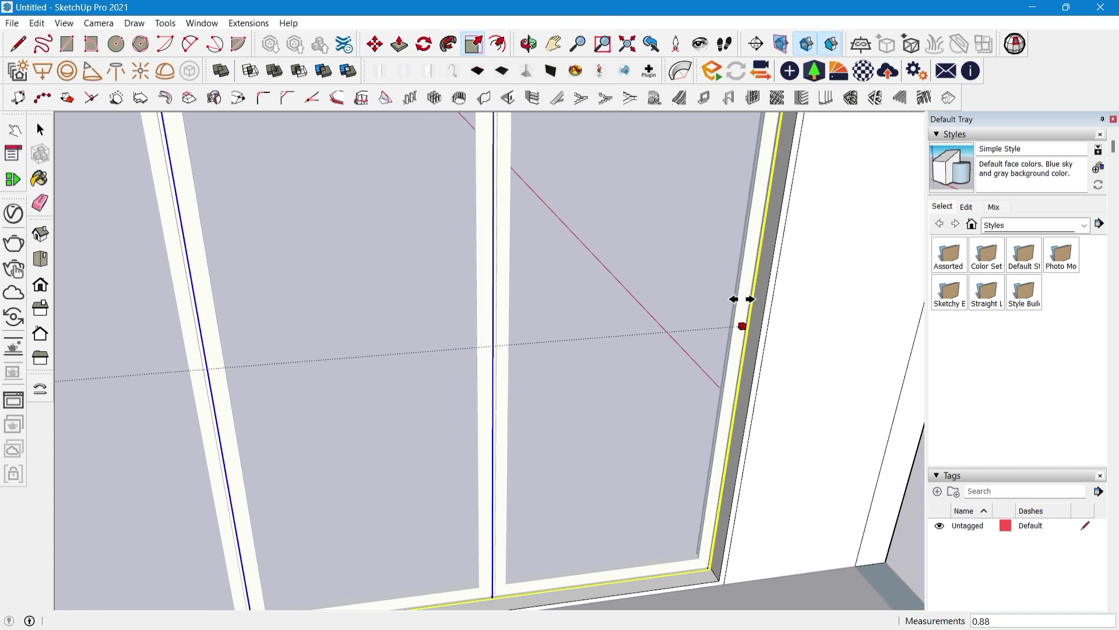
pyautogui.click(759, 269)
pyautogui.moveTo(752, 277); pyautogui.dragTo(554, 320, button='middle')
pyautogui.scroll(-4, 554, 318)
# Copy the three-panel window set to the empty space outside the room, beyond the right wall
pyautogui.moveTo(524, 309); pyautogui.dragTo(574, 307, button='middle')
pyautogui.scroll(-2, 575, 306)
pyautogui.scroll(2, 446, 427)
pyautogui.press('m')
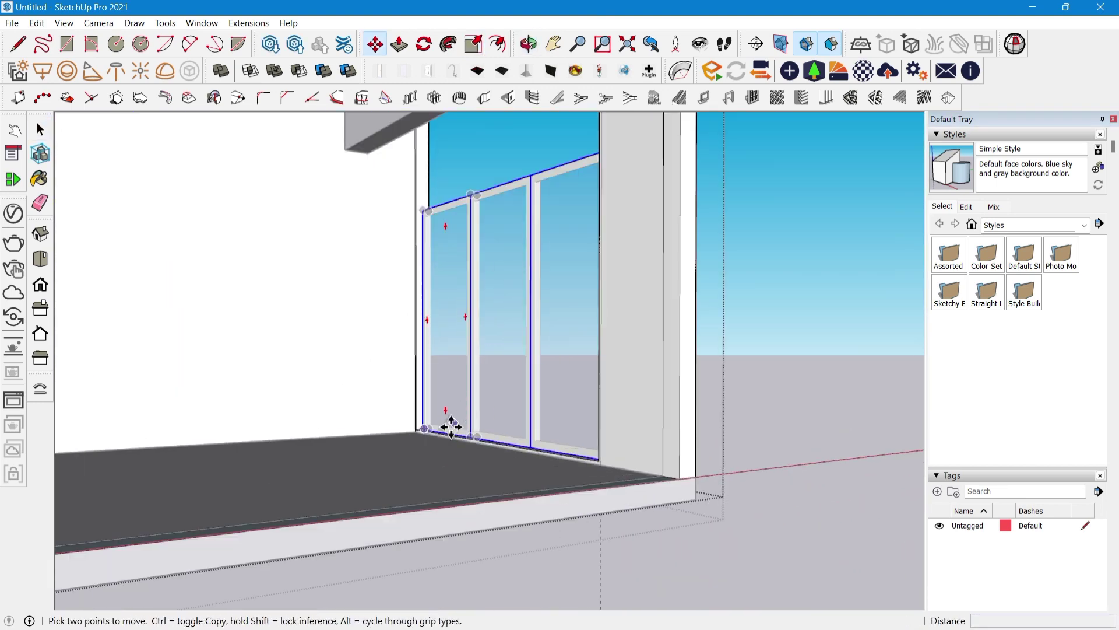
pyautogui.moveTo(778, 361); pyautogui.dragTo(594, 455, button='middle')
pyautogui.scroll(-3, 596, 451)
pyautogui.scroll(1, 597, 449)
pyautogui.click(594, 478)
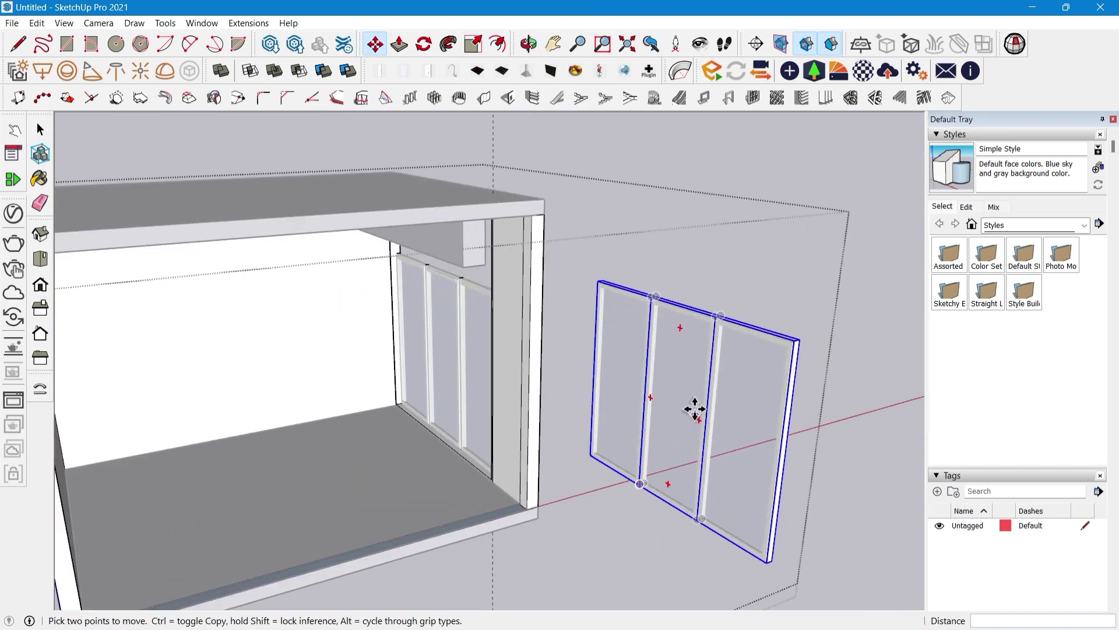
# Scale the height of the copied window set down by about 0.27
pyautogui.press('s')
pyautogui.scroll(2, 688, 308)
pyautogui.click(686, 309)
pyautogui.scroll(-3, 689, 408)
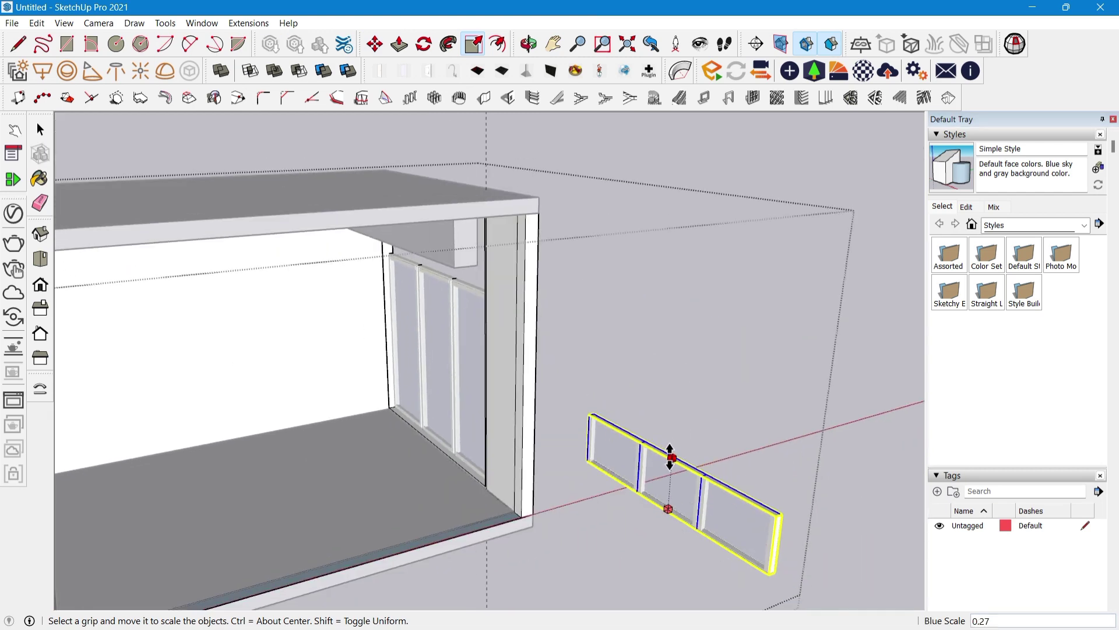
pyautogui.click(670, 457)
# Move the shortened window set by its bottom corner onto the top of the panels in the opening
pyautogui.press('m')
pyautogui.scroll(2, 769, 566)
pyautogui.click(769, 565)
pyautogui.scroll(-1, 770, 565)
pyautogui.scroll(2, 342, 324)
pyautogui.moveTo(343, 324); pyautogui.dragTo(413, 376, button='middle')
pyautogui.scroll(5, 699, 218)
pyautogui.moveTo(712, 213); pyautogui.dragTo(729, 323, button='middle')
pyautogui.scroll(-5, 729, 323)
pyautogui.moveTo(465, 369); pyautogui.dragTo(507, 323, button='middle')
pyautogui.scroll(3, 500, 321)
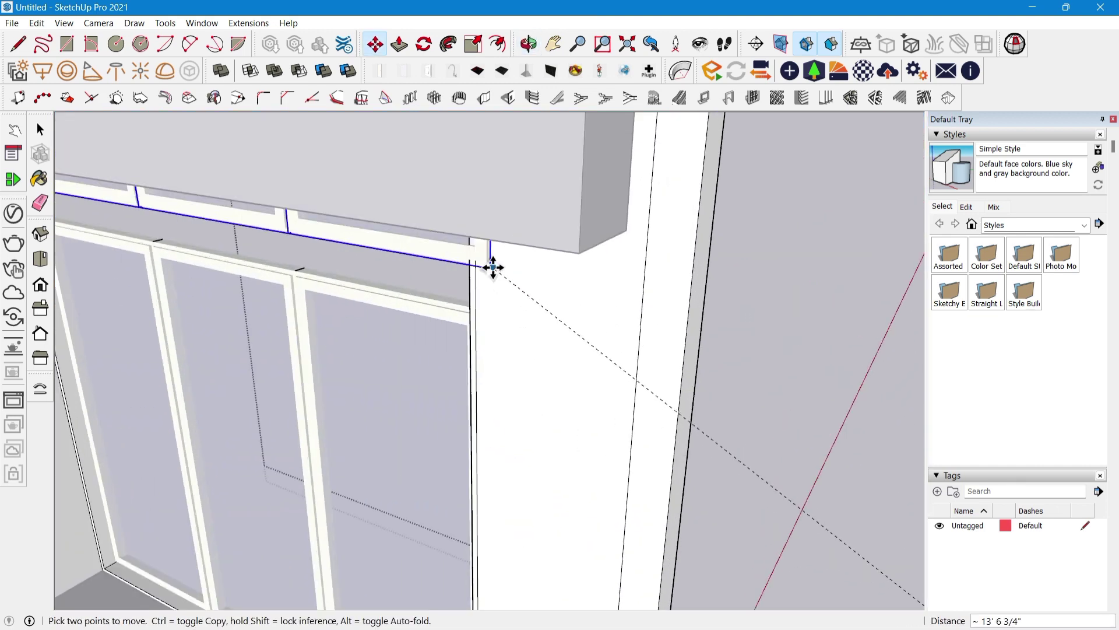
pyautogui.moveTo(493, 268); pyautogui.dragTo(484, 232, button='middle')
pyautogui.scroll(3, 350, 350)
pyautogui.moveTo(492, 303); pyautogui.dragTo(513, 409, button='middle')
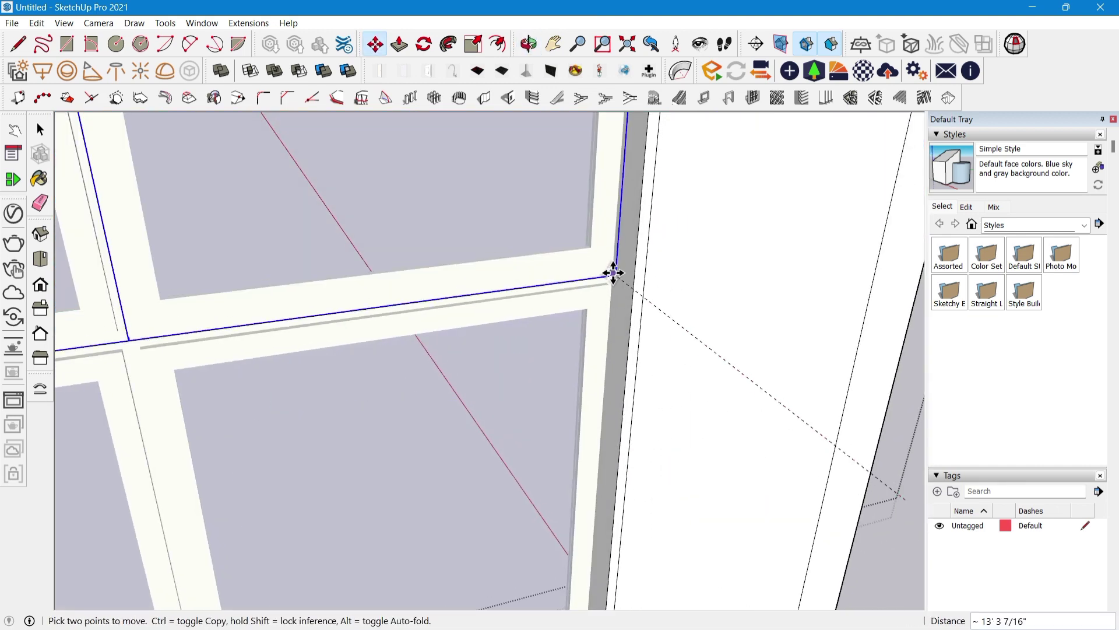
pyautogui.click(613, 273)
# Scale the upper window set vertically by about 1.57 so it reaches the top of the opening
pyautogui.moveTo(614, 273); pyautogui.dragTo(385, 245, button='middle')
pyautogui.moveTo(445, 335); pyautogui.dragTo(245, 454, button='middle')
pyautogui.keyDown('shift'); pyautogui.moveTo(245, 455); pyautogui.dragTo(271, 487, button='middle'); pyautogui.keyUp('shift')
pyautogui.press('s')
pyautogui.scroll(3, 544, 309)
pyautogui.click(487, 301)
pyautogui.click(492, 223)
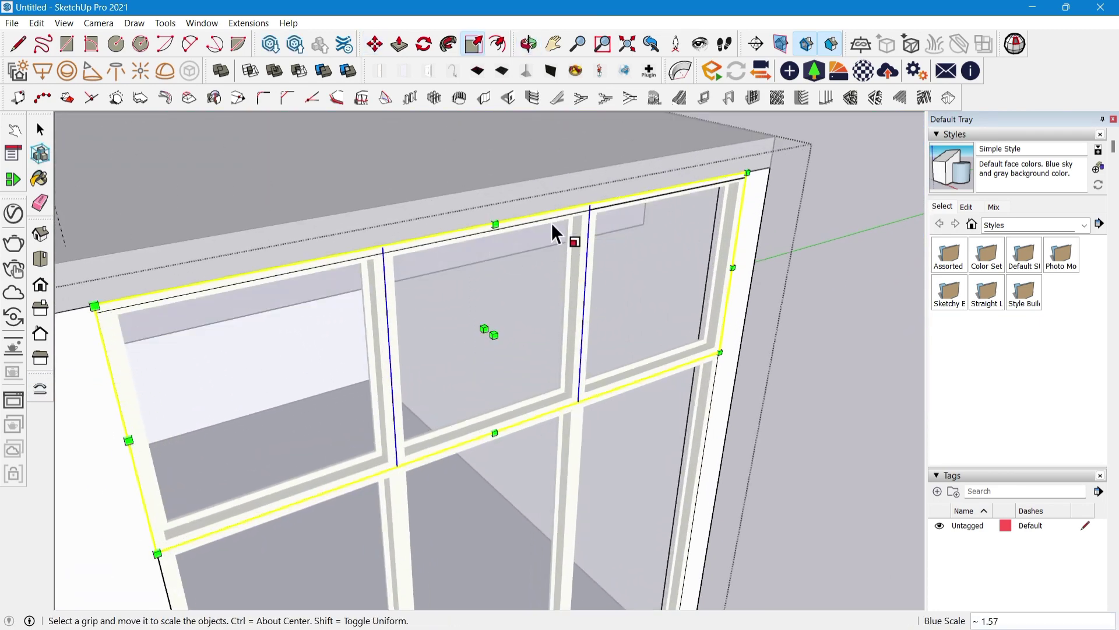
# Sample the window frame's FENETRE material and darken its colour to dark grey
pyautogui.scroll(-5, 552, 222)
pyautogui.moveTo(635, 280); pyautogui.dragTo(758, 236, button='middle')
pyautogui.moveTo(514, 271); pyautogui.dragTo(635, 268, button='middle')
pyautogui.moveTo(586, 335); pyautogui.dragTo(616, 293, button='middle')
pyautogui.scroll(5, 617, 293)
pyautogui.scroll(-10, 1102, 359)
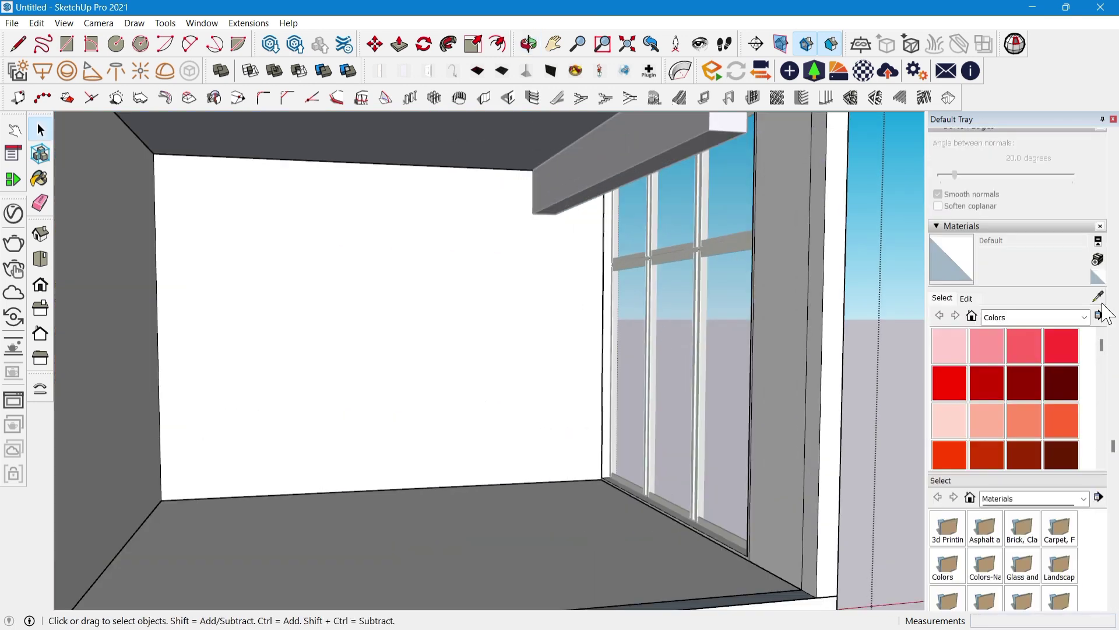
pyautogui.click(1098, 297)
pyautogui.scroll(2, 722, 375)
pyautogui.click(1098, 296)
pyautogui.scroll(3, 704, 117)
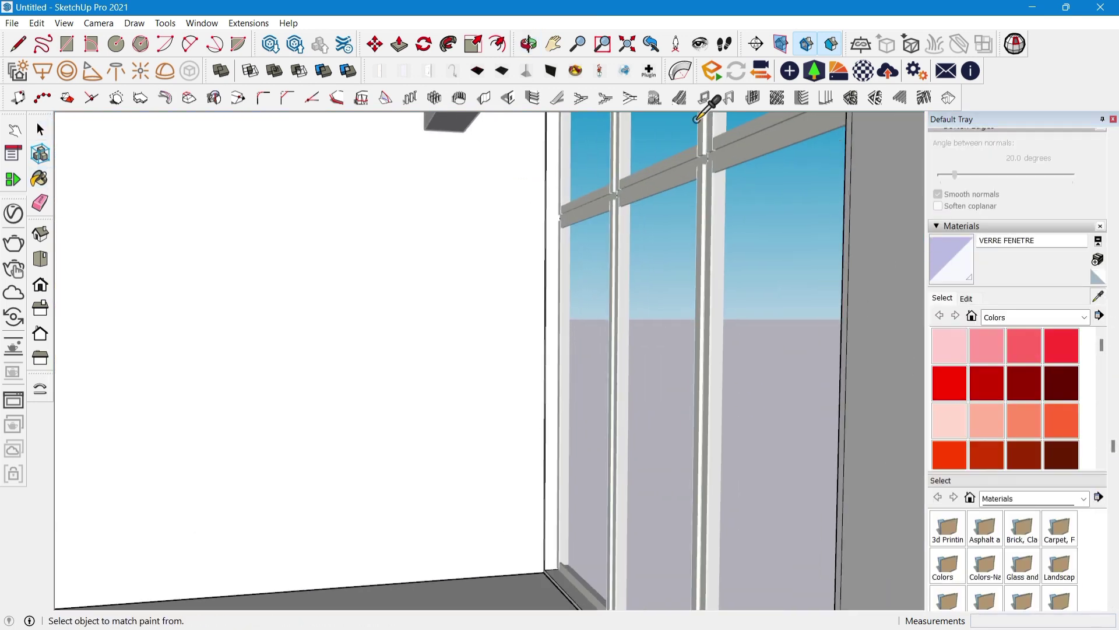
pyautogui.click(703, 117)
pyautogui.click(969, 298)
pyautogui.moveTo(1001, 348); pyautogui.dragTo(1012, 392)
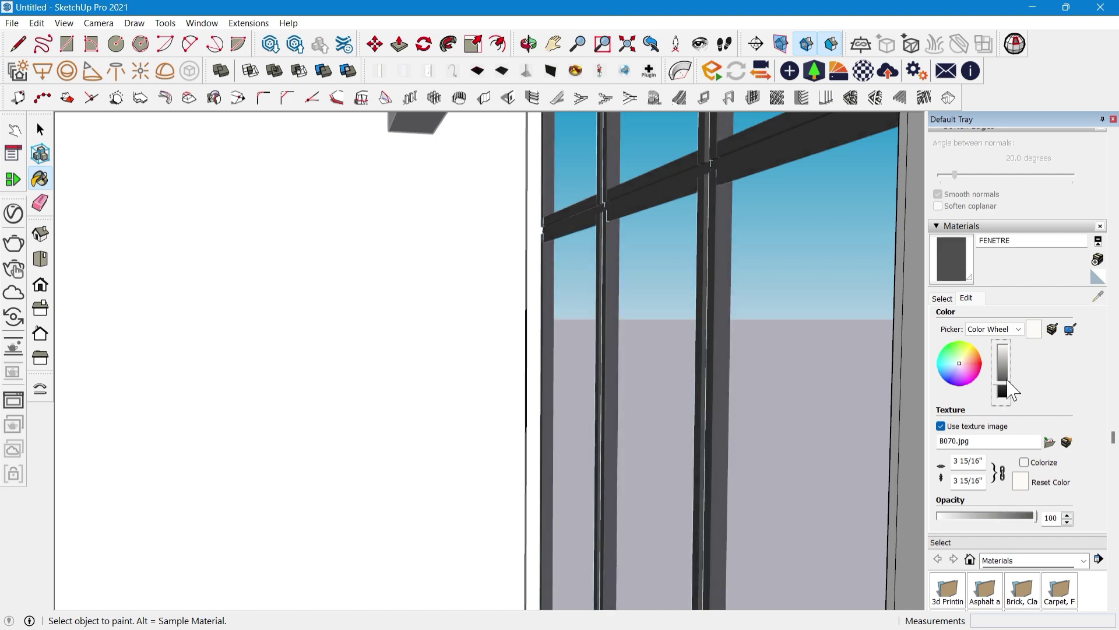
# Delete all construction guides from the model
pyautogui.scroll(-10, 533, 358)
pyautogui.click(40, 129)
pyautogui.scroll(-3, 488, 363)
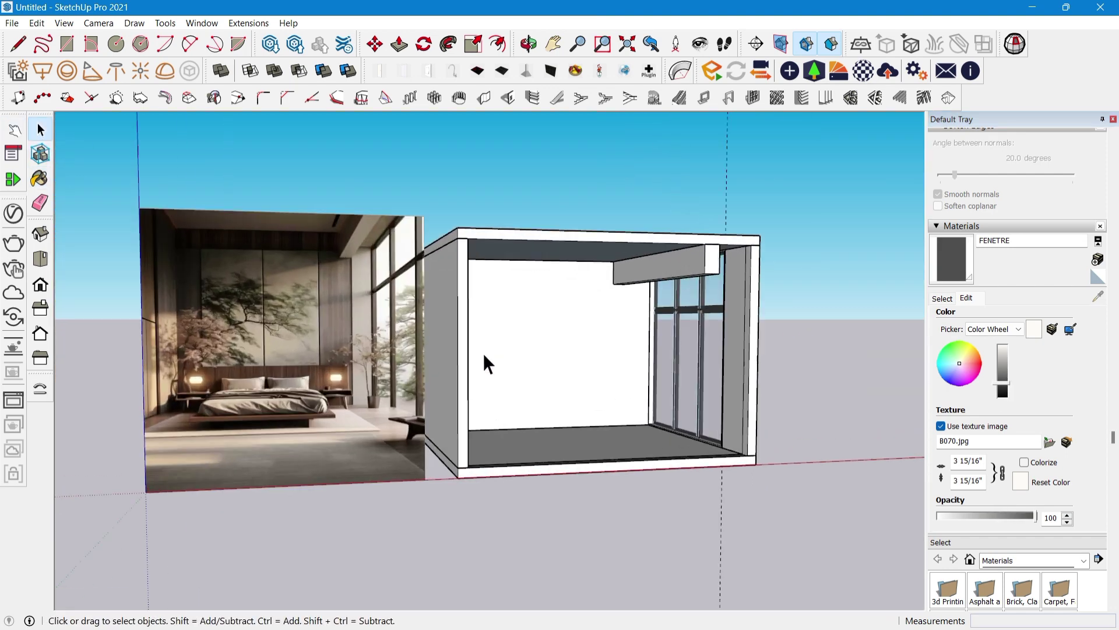
pyautogui.click(37, 23)
pyautogui.click(119, 150)
# Inside the room group, draw a vertical line about 10' 6 7/8" long on the back wall, from beside the beam to the floor
pyautogui.scroll(3, 774, 379)
pyautogui.click(621, 376)
pyautogui.doubleClick(621, 376)
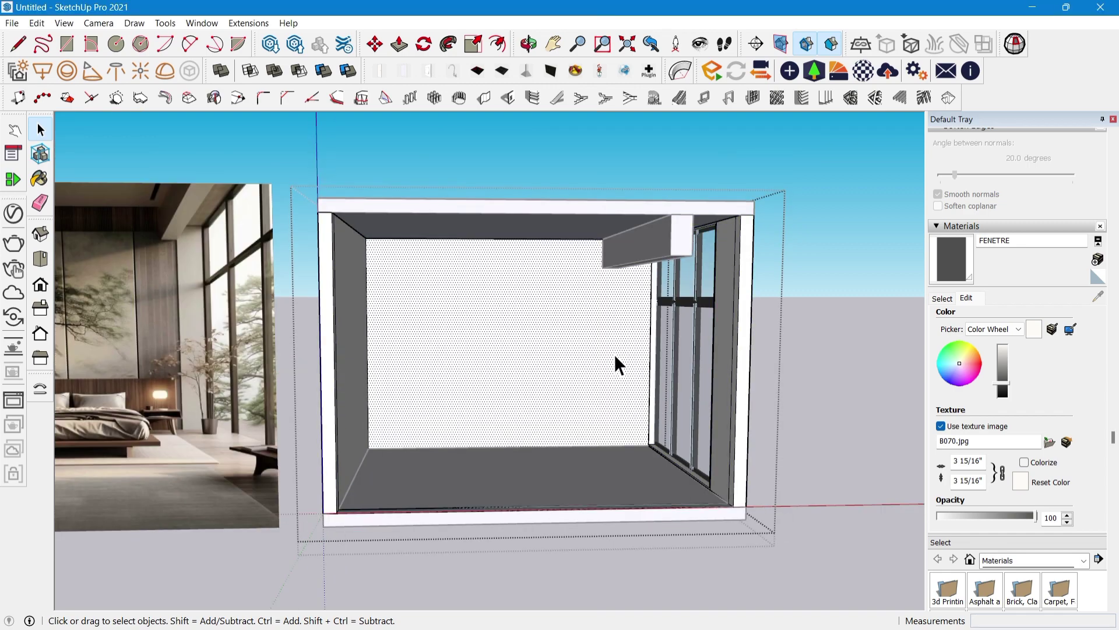
pyautogui.scroll(3, 671, 303)
pyautogui.press('l')
pyautogui.scroll(2, 655, 187)
pyautogui.click(637, 194)
pyautogui.scroll(-4, 635, 199)
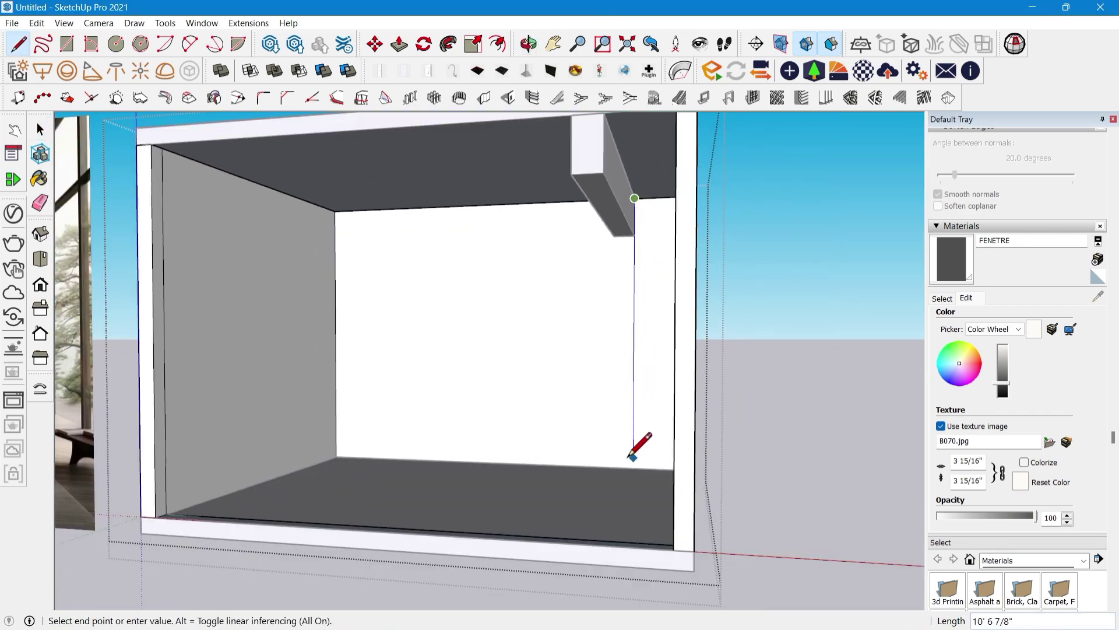
# Push the large section of the back wall by 0.2 inch
pyautogui.press('space')
pyautogui.click(556, 384)
pyautogui.scroll(-3, 548, 367)
pyautogui.moveTo(490, 356); pyautogui.dragTo(525, 359, button='middle')
pyautogui.scroll(3, 591, 371)
pyautogui.scroll(-2, 592, 374)
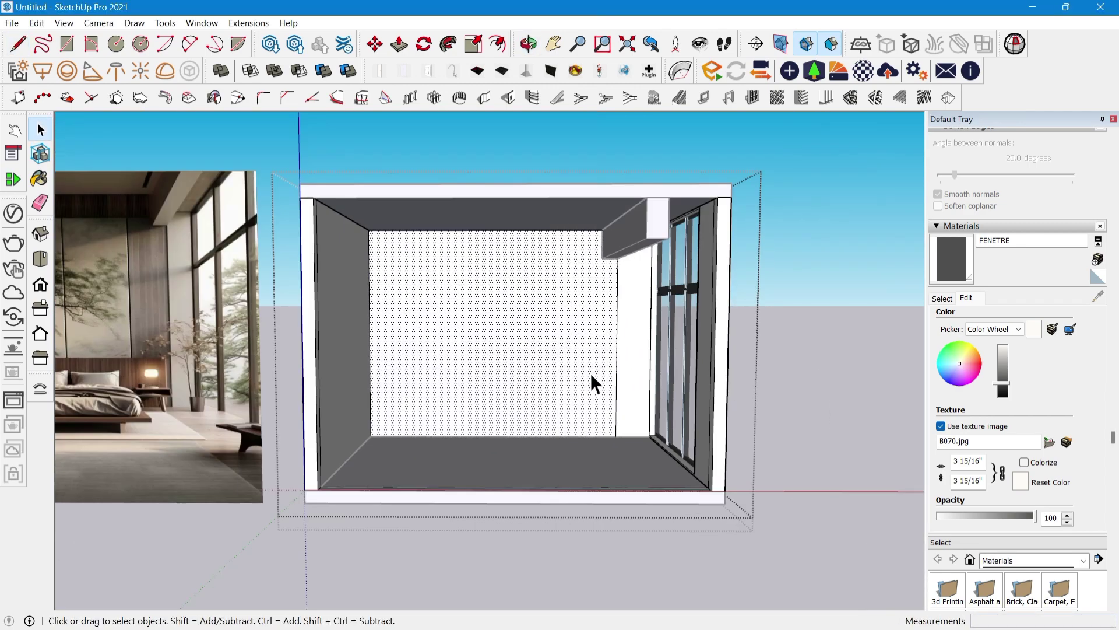
pyautogui.scroll(5, 592, 350)
pyautogui.press('p')
pyautogui.click(605, 467)
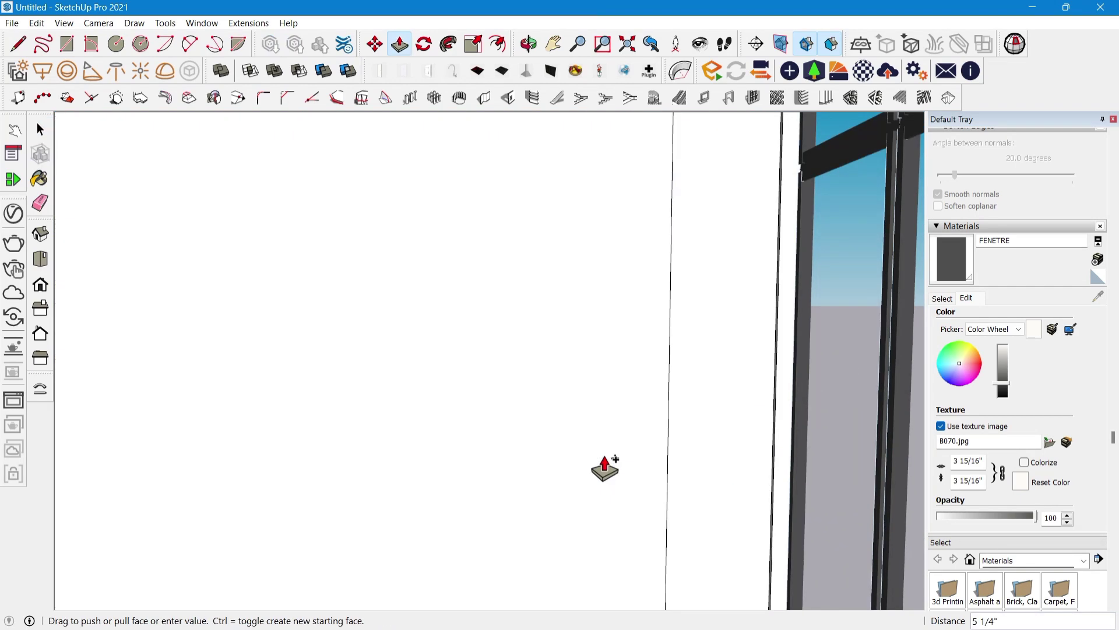
pyautogui.click(596, 455)
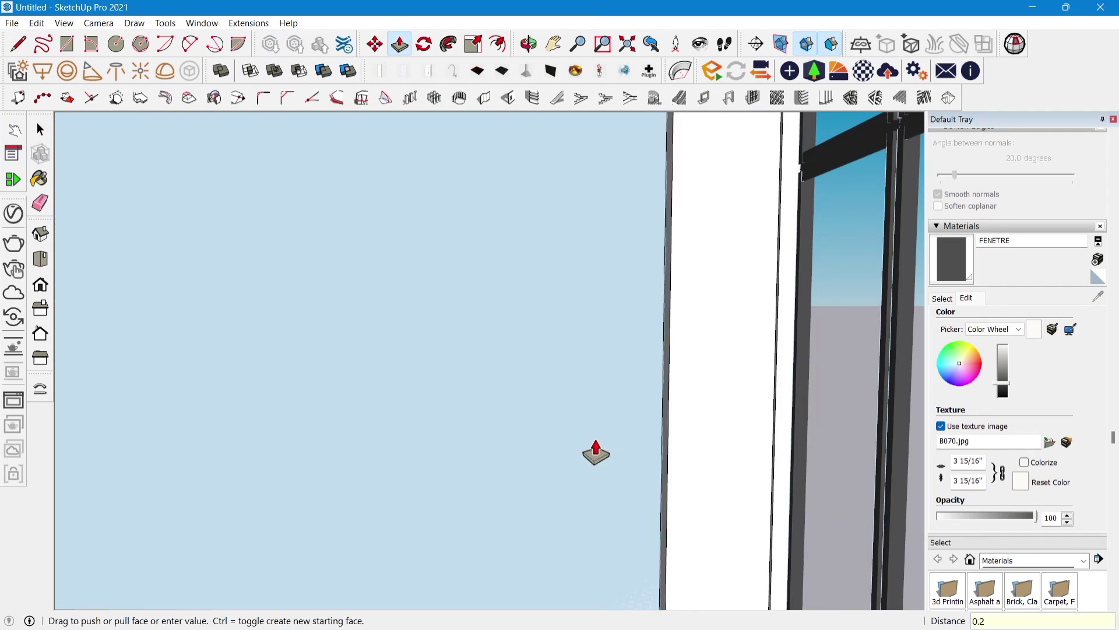
pyautogui.press('Return')
pyautogui.scroll(-5, 596, 453)
pyautogui.moveTo(596, 453); pyautogui.dragTo(631, 550, button='middle')
pyautogui.scroll(4, 617, 458)
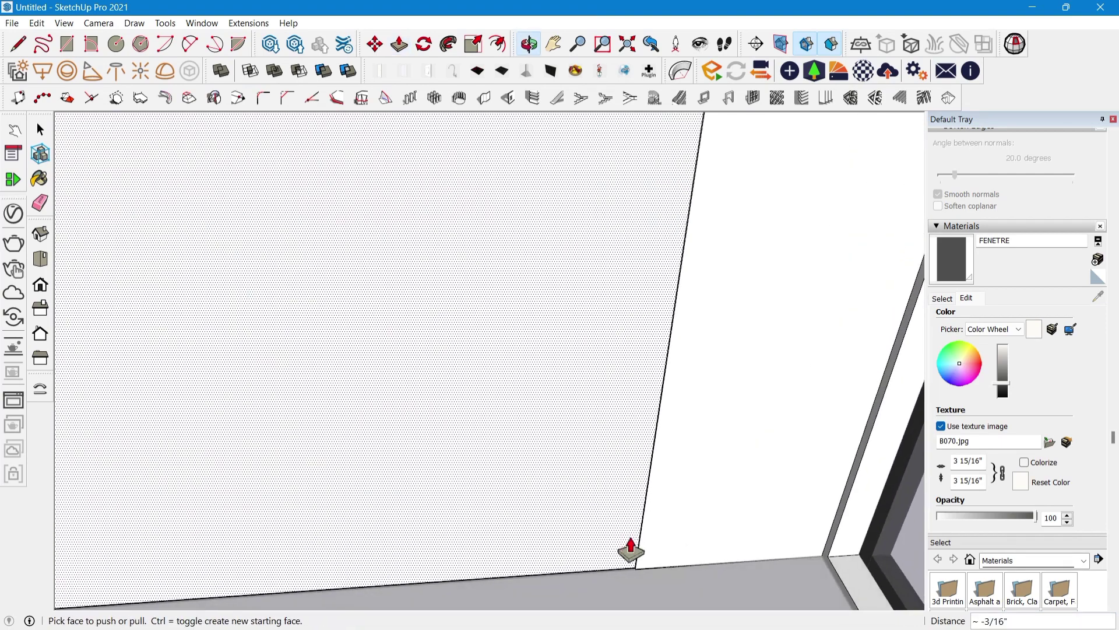
# Push the large back wall section back by 1 inch to recess it behind the narrow strip
pyautogui.click(622, 535)
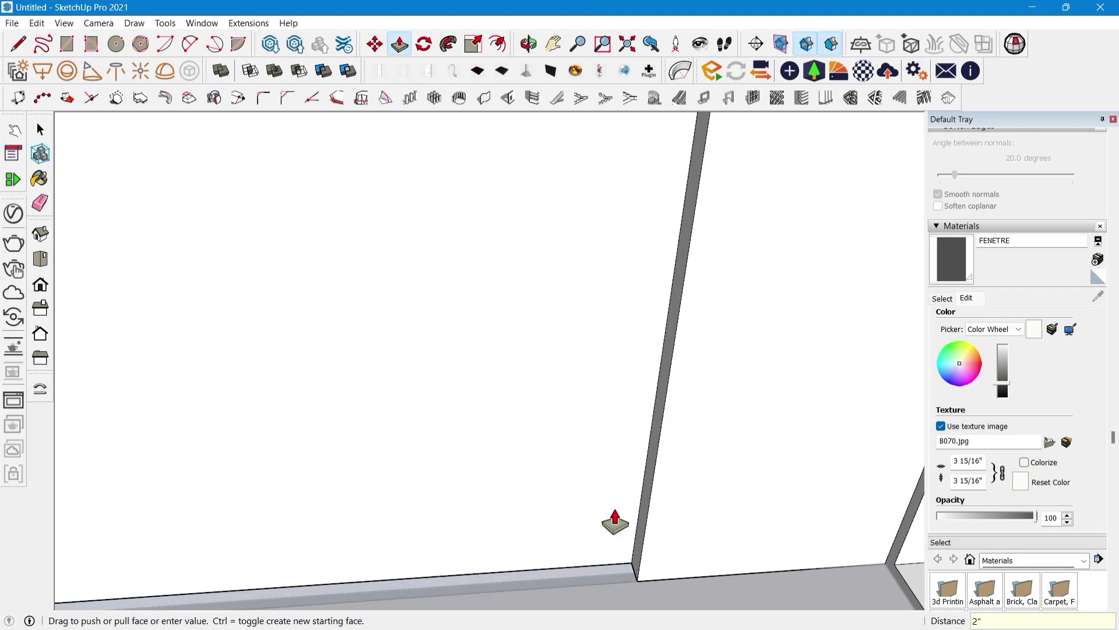
pyautogui.click(616, 522)
pyautogui.scroll(-10, 610, 510)
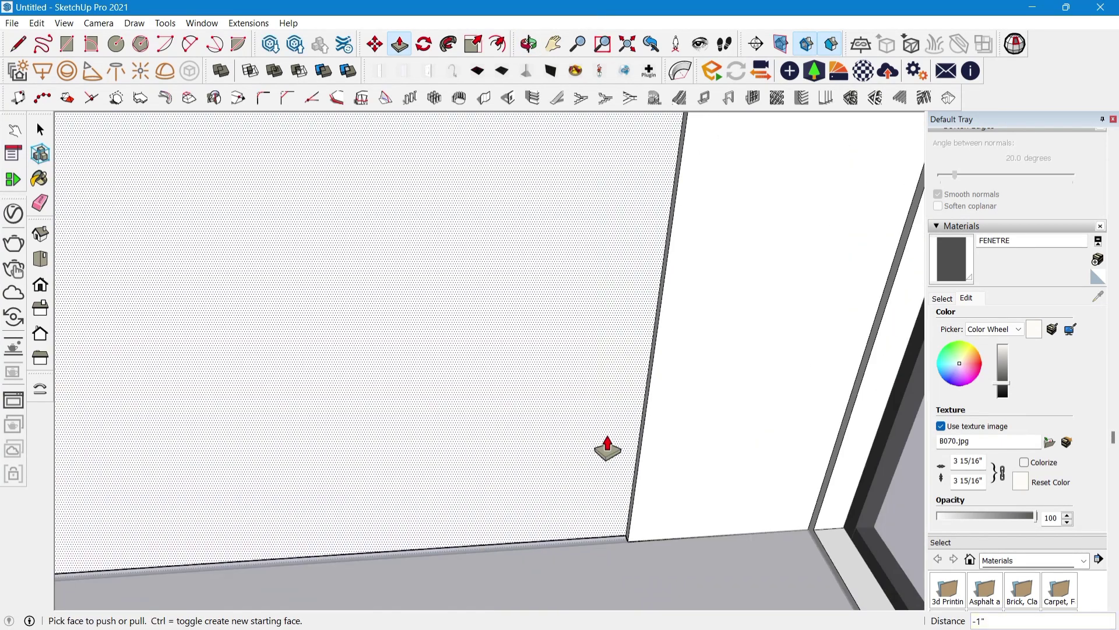
# Push/Pull the narrow back wall strip beside the window by 1 inch
pyautogui.moveTo(641, 445); pyautogui.dragTo(666, 352, button='middle')
pyautogui.scroll(8, 649, 407)
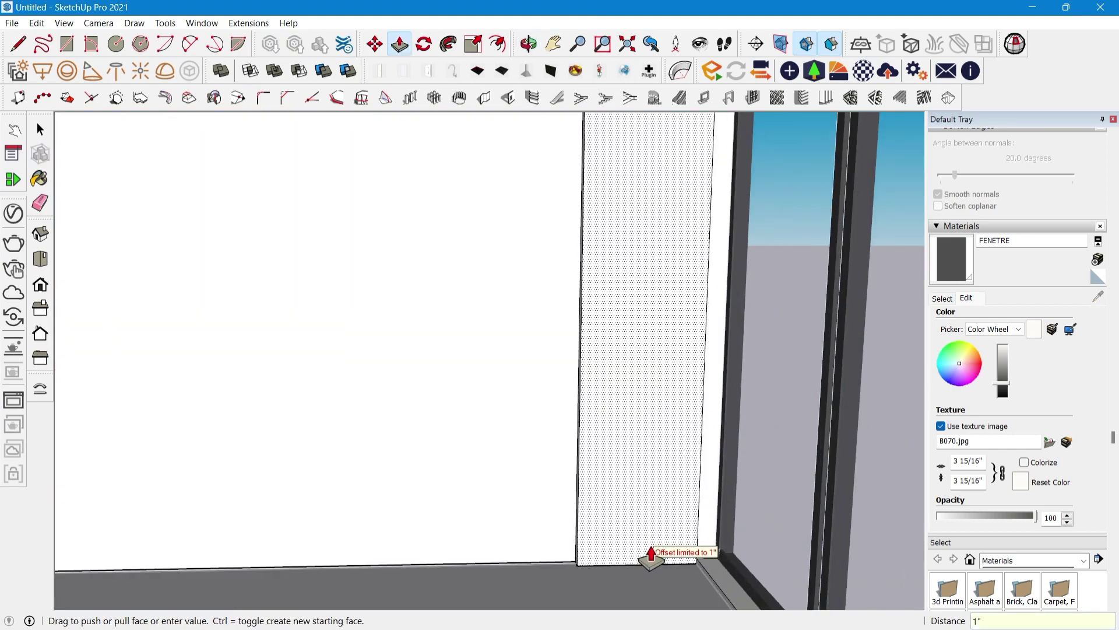
pyautogui.click(600, 436)
pyautogui.scroll(-1, 599, 437)
pyautogui.press('space')
pyautogui.scroll(-8, 615, 450)
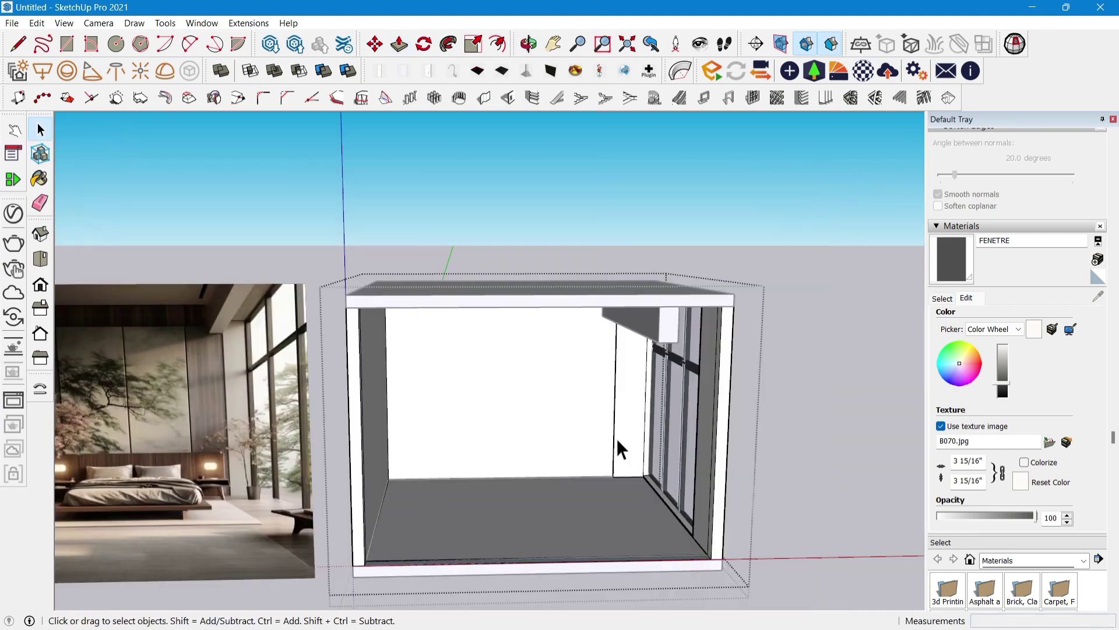
# Import Wood 55 from the Wood category of the Enscape Material Library and select the large back wall face
pyautogui.moveTo(615, 449); pyautogui.dragTo(581, 407, button='middle')
pyautogui.scroll(-3, 600, 415)
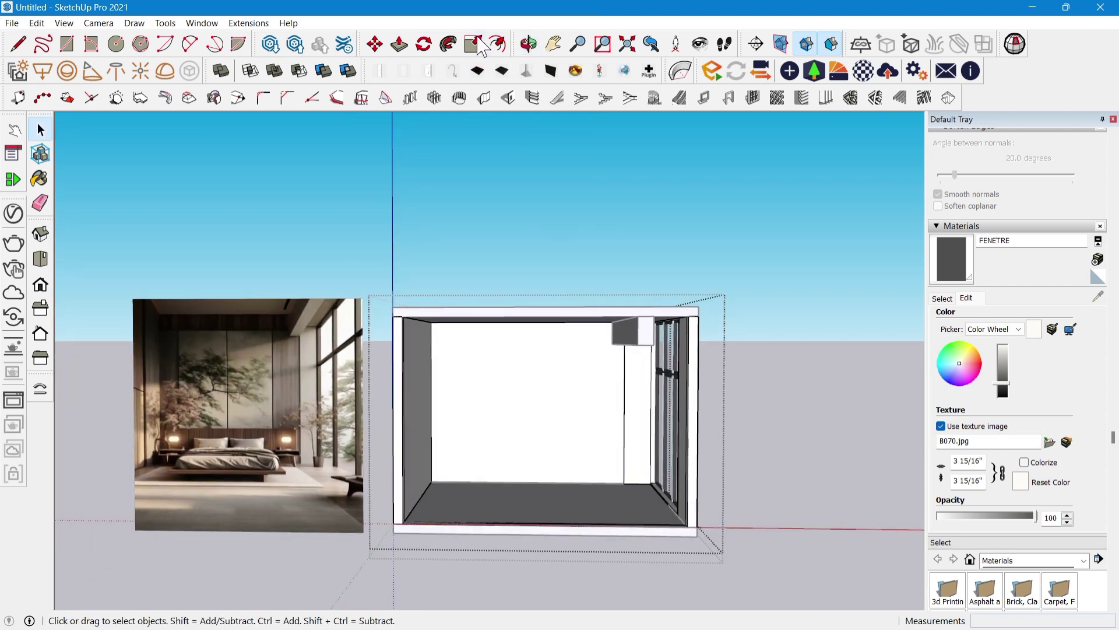
pyautogui.click(248, 22)
pyautogui.moveTo(315, 193)
pyautogui.click(447, 271)
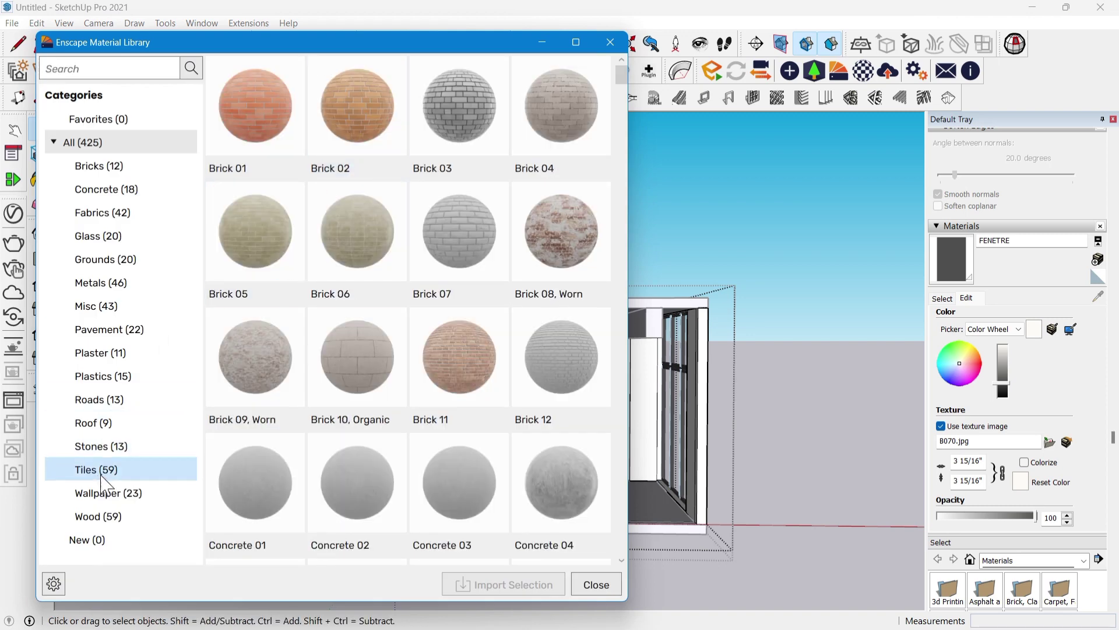
pyautogui.click(158, 517)
pyautogui.scroll(-20, 409, 385)
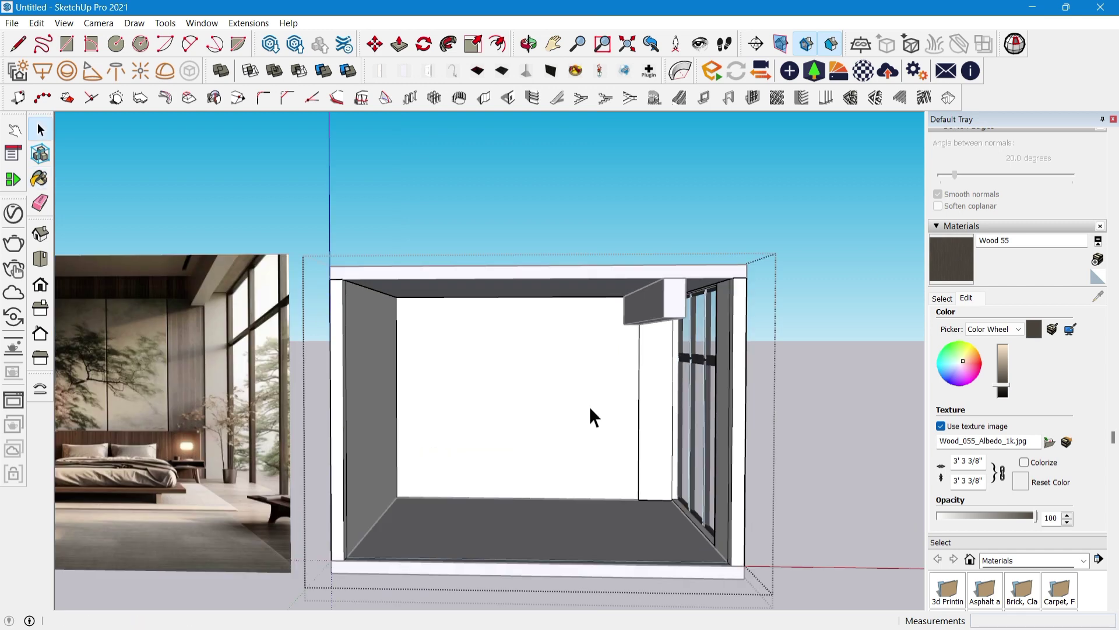
pyautogui.click(591, 417)
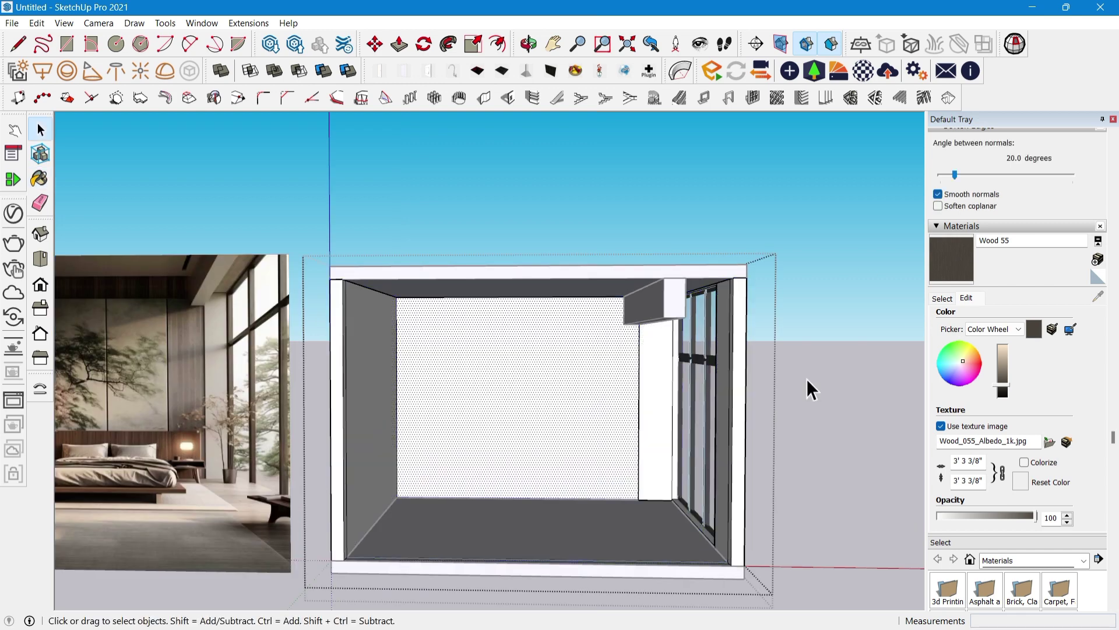
# Paint the large back wall face with Wood 55 and set its texture size to 4' by 4'
pyautogui.click(516, 350)
pyautogui.scroll(3, 513, 349)
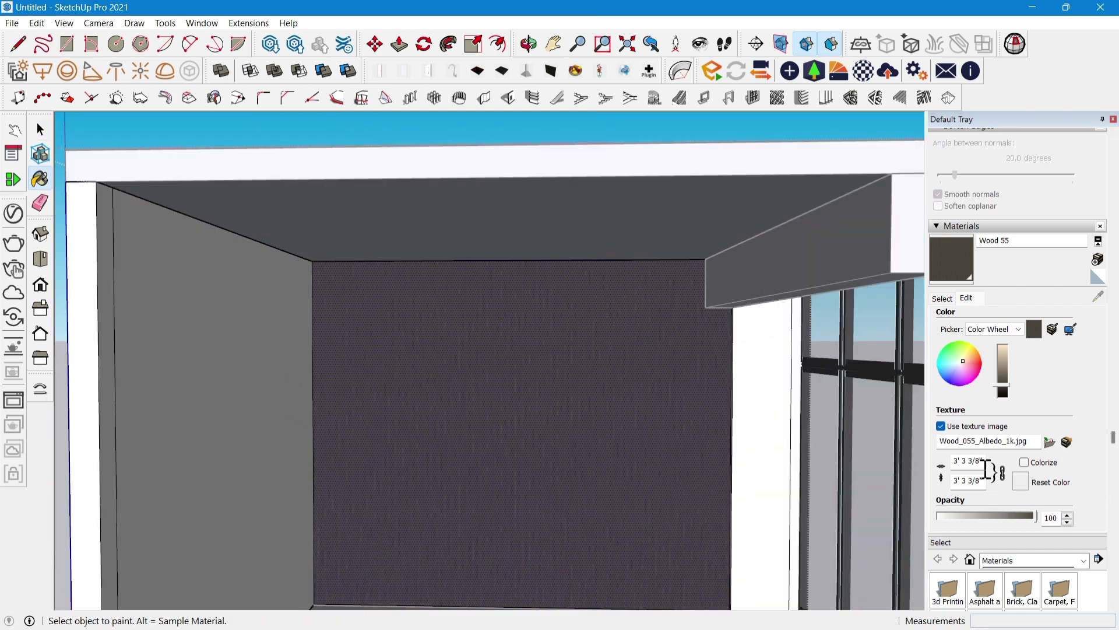
pyautogui.scroll(-3, 385, 300)
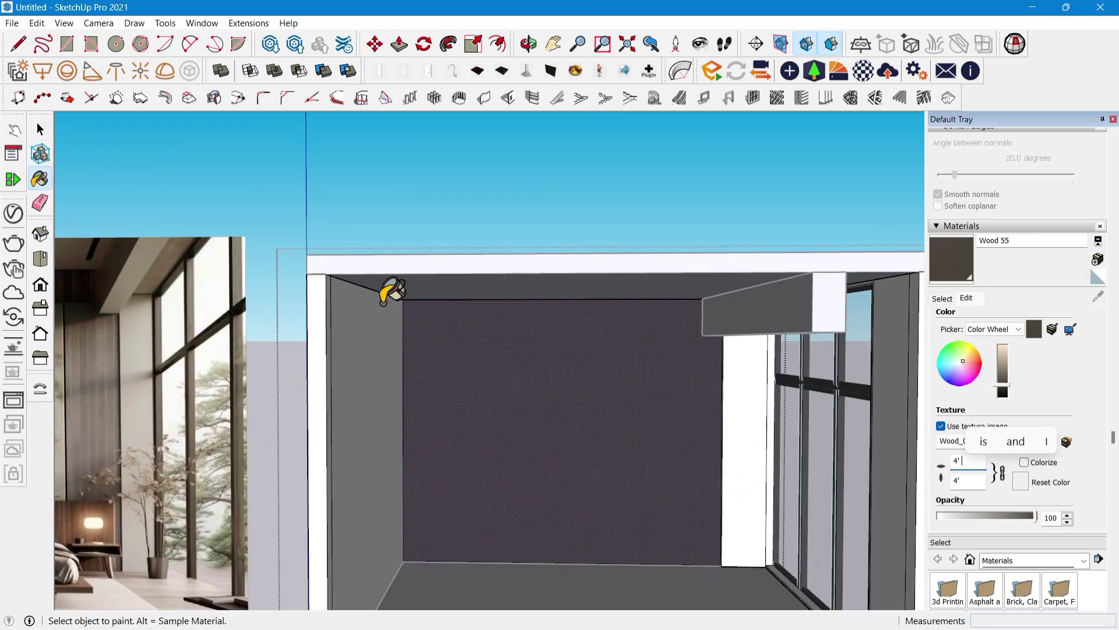
pyautogui.click(47, 138)
pyautogui.click(565, 211)
pyautogui.scroll(-2, 565, 211)
pyautogui.click(565, 199)
pyautogui.scroll(4, 718, 492)
pyautogui.scroll(1, 565, 435)
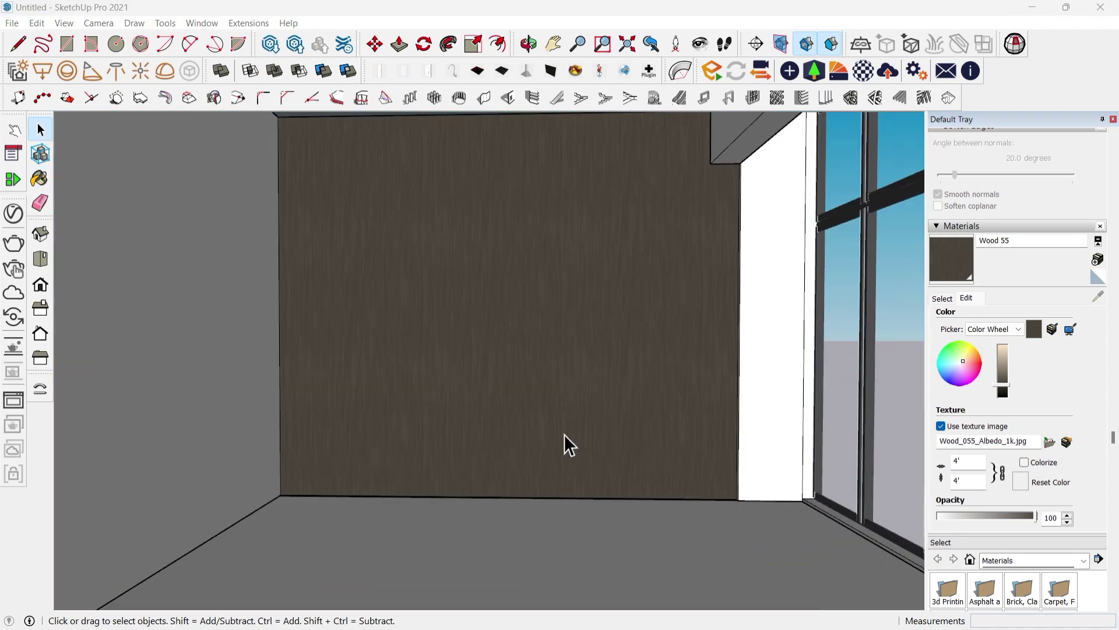
# Place vertical guides slightly inside both side edges of the dark wood back wall
pyautogui.scroll(5, 677, 443)
pyautogui.press('t')
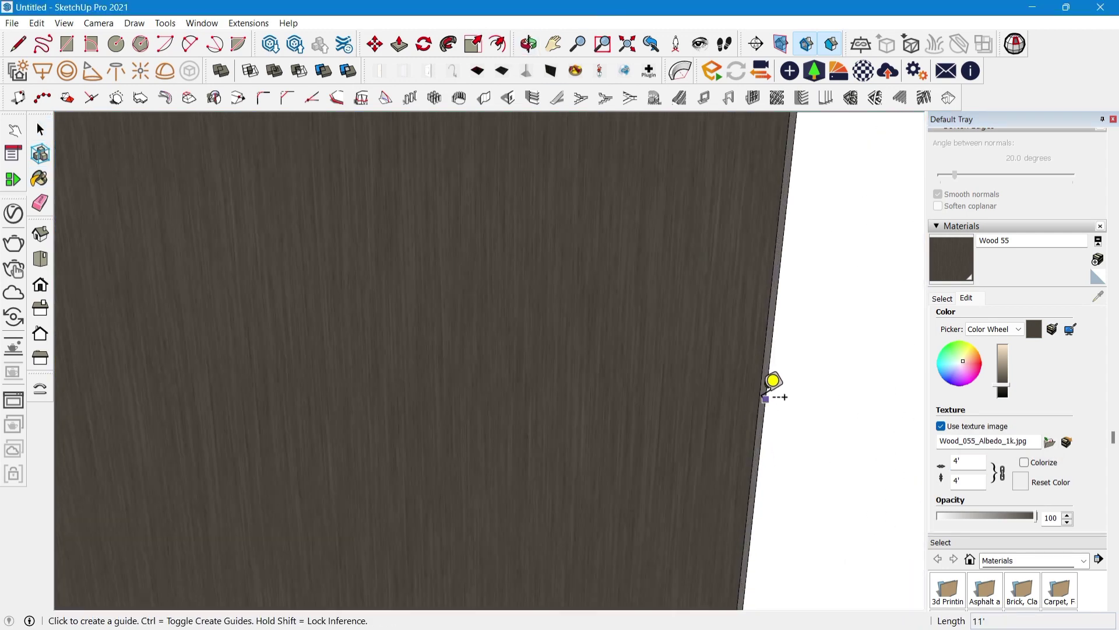
pyautogui.click(763, 380)
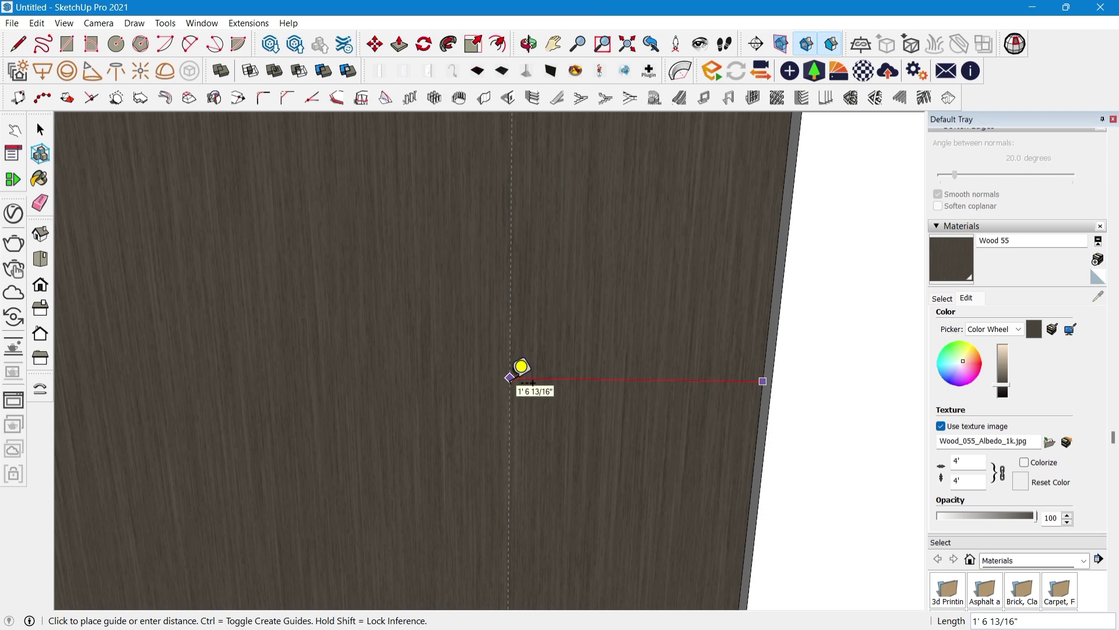
pyautogui.scroll(-6, 518, 383)
pyautogui.scroll(2, 231, 333)
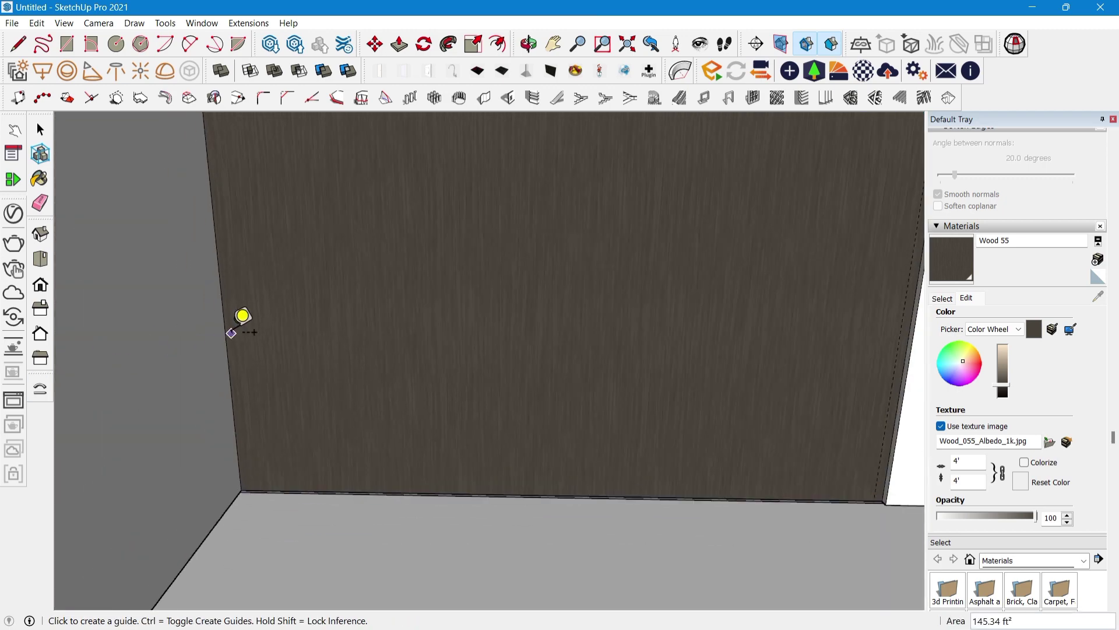
pyautogui.scroll(-3, 408, 350)
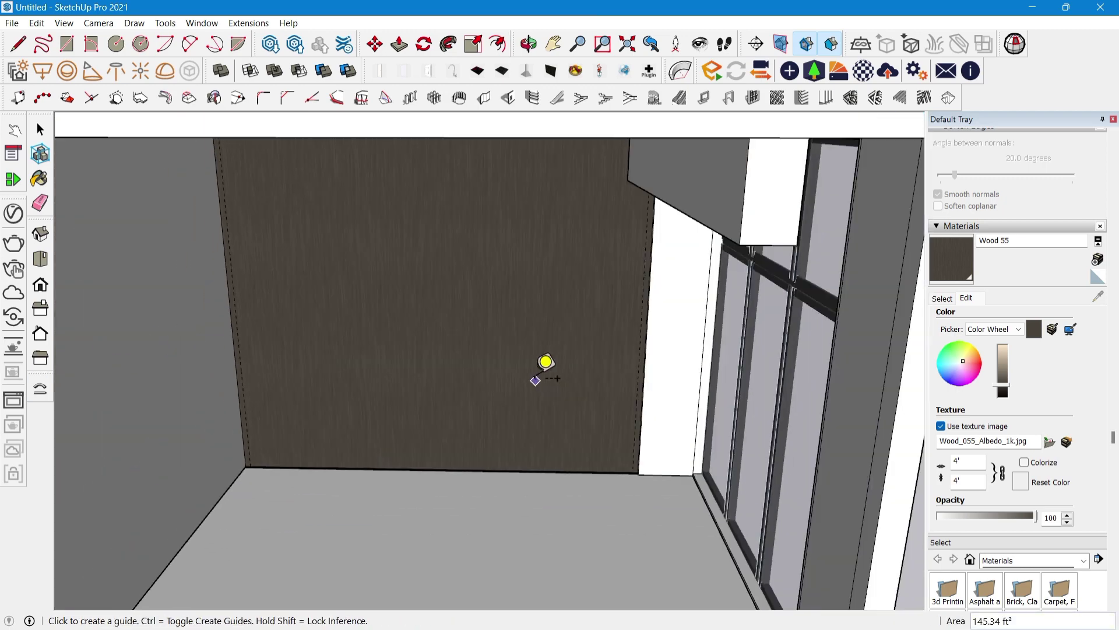
pyautogui.press('space')
# Draw a rectangle about 12' 11" wide and 3' 8" high between the guides at the base of the back wall
pyautogui.scroll(3, 220, 462)
pyautogui.press('r')
pyautogui.moveTo(210, 456)
pyautogui.mouseDown(button='middle')
pyautogui.moveTo(227, 481)
pyautogui.moveTo(264, 365)
pyautogui.mouseUp(button='middle')
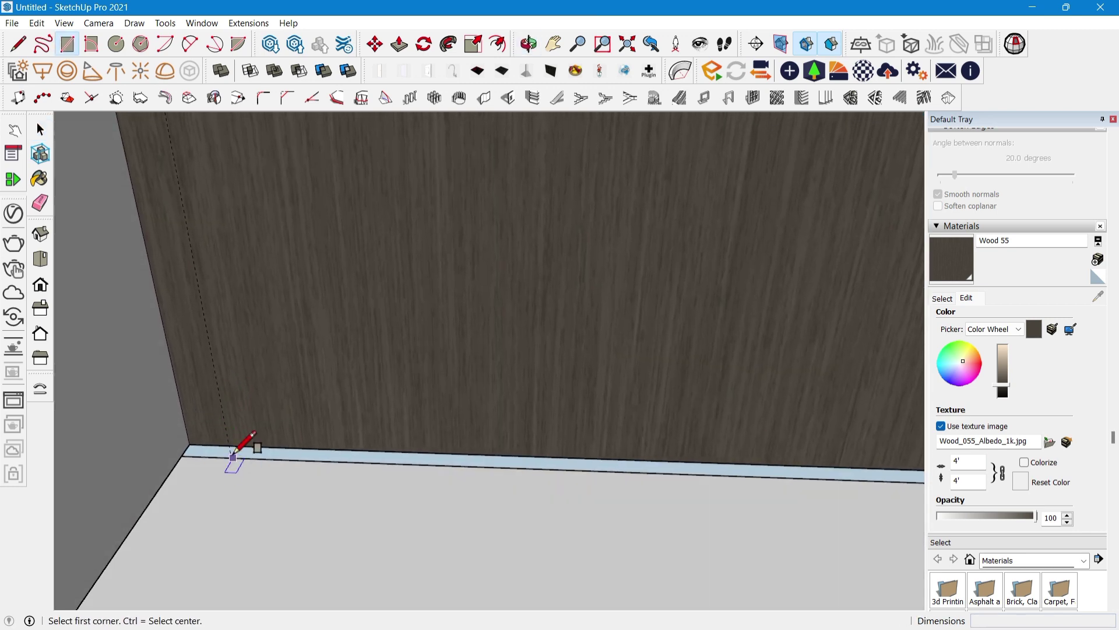
pyautogui.moveTo(242, 449); pyautogui.dragTo(217, 388, button='middle')
pyautogui.scroll(1, 217, 387)
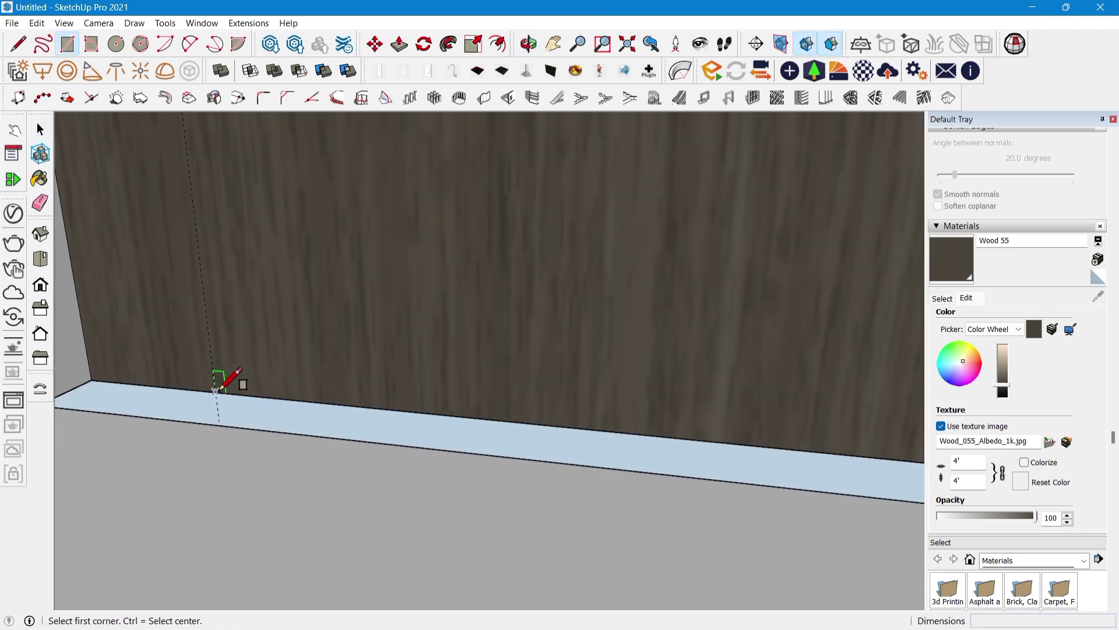
pyautogui.click(217, 388)
pyautogui.scroll(-9, 219, 472)
pyautogui.moveTo(363, 439); pyautogui.dragTo(560, 391, button='middle')
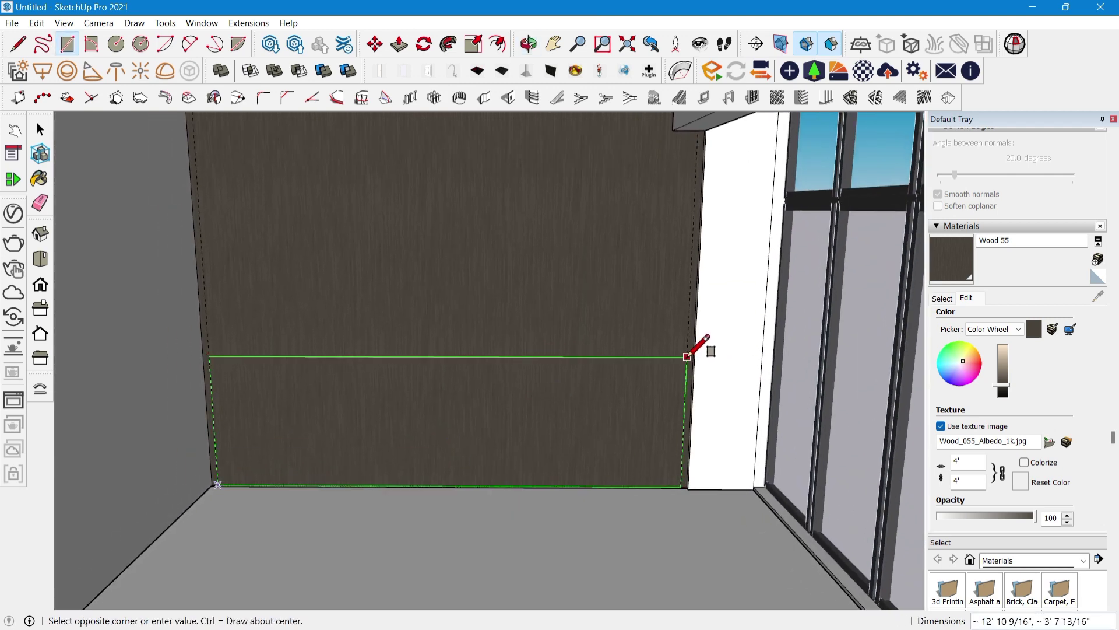
pyautogui.click(696, 353)
# Group the lower wall rectangle and extrude it 18 mm to form a panel
pyautogui.press('space')
pyautogui.doubleClick(607, 424)
pyautogui.rightClick(608, 424)
pyautogui.click(658, 244)
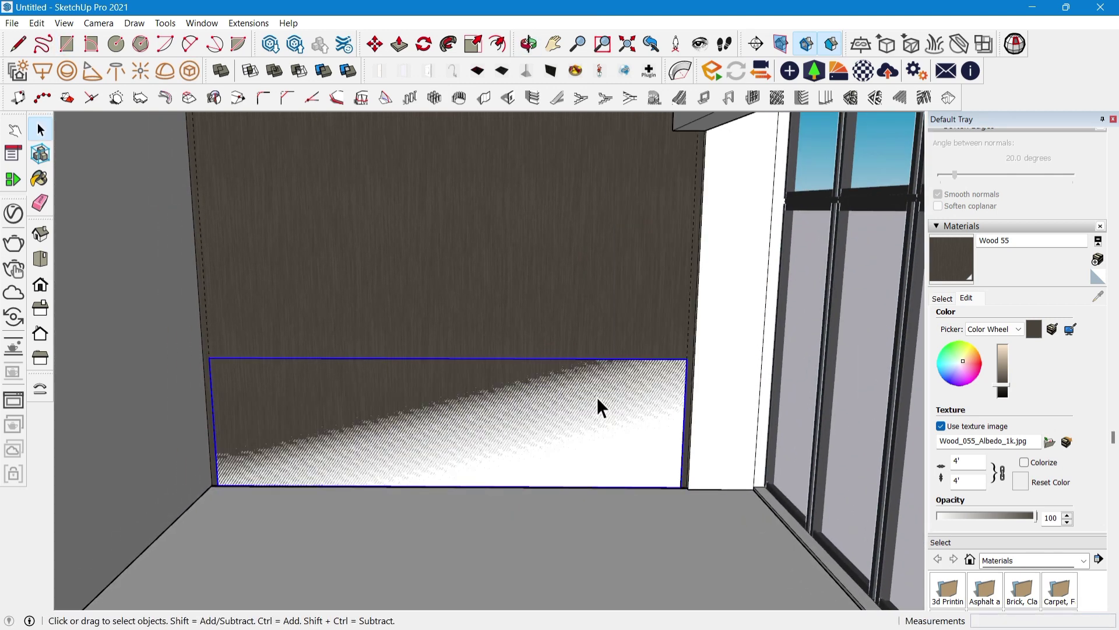
pyautogui.doubleClick(600, 405)
pyautogui.press('p')
pyautogui.click(637, 429)
pyautogui.write('18m')
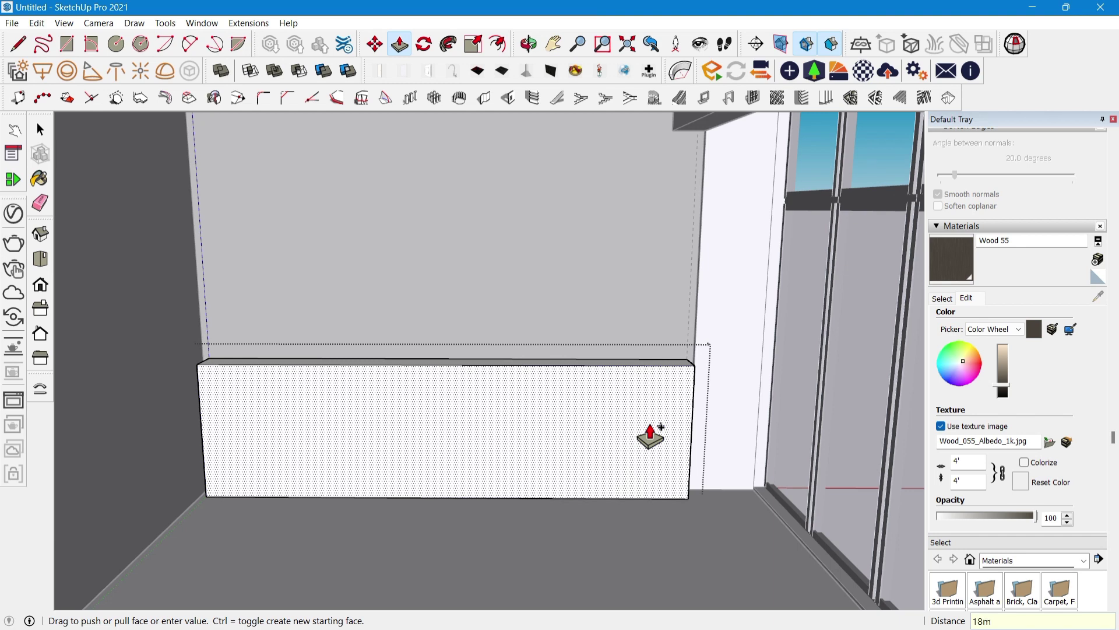
pyautogui.write('m')
pyautogui.press('Return')
pyautogui.press('space')
pyautogui.press('Escape')
# Import Wood 44 from the Wood category of the Enscape Material Library and paint the lower wall panel with it
pyautogui.click(248, 23)
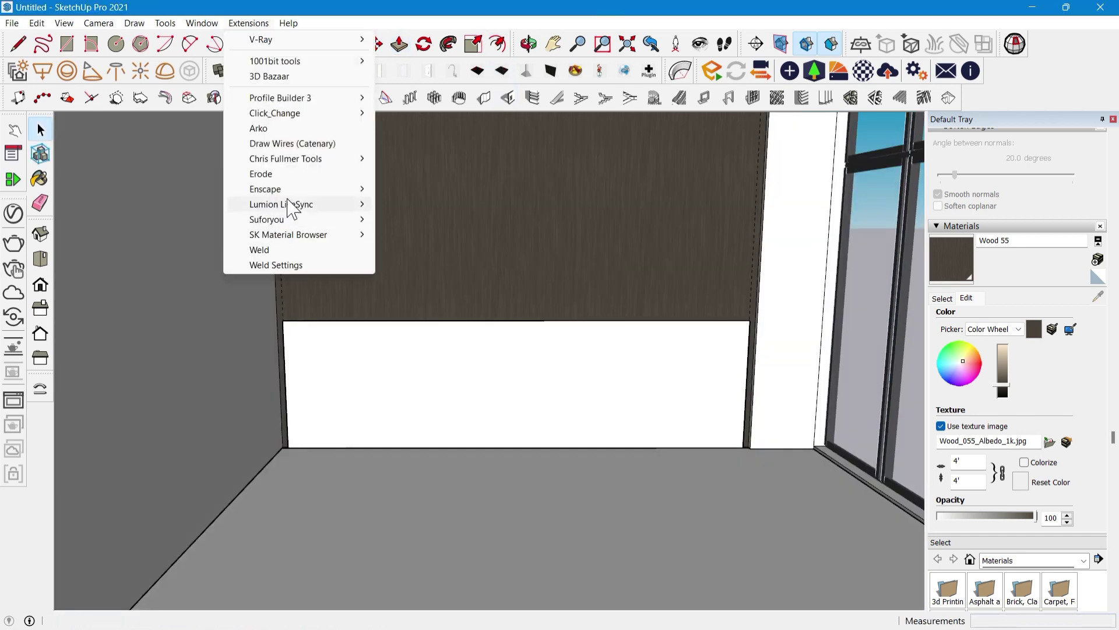
pyautogui.moveTo(274, 190)
pyautogui.click(456, 277)
pyautogui.click(98, 516)
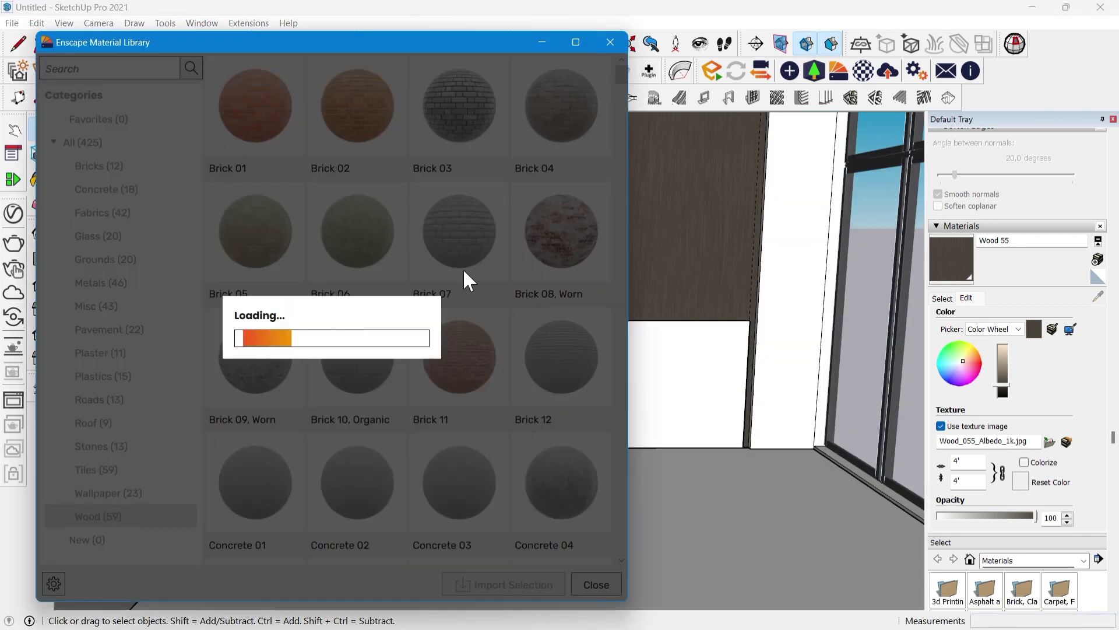
pyautogui.scroll(-15, 435, 370)
pyautogui.scroll(2, 468, 392)
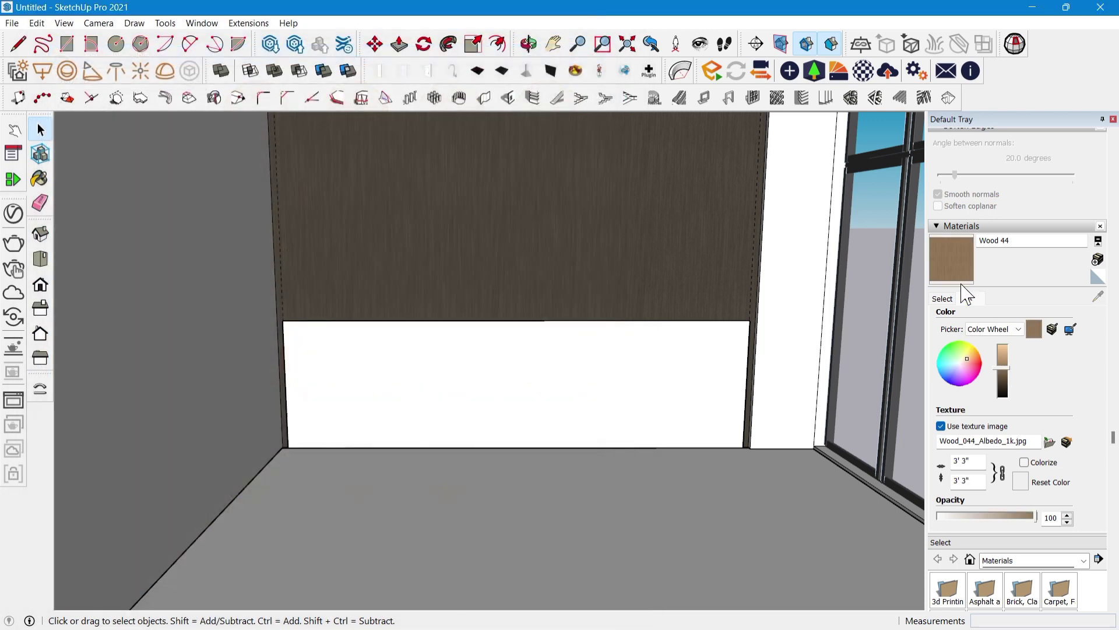
pyautogui.click(491, 378)
pyautogui.scroll(-6, 501, 385)
pyautogui.press('space')
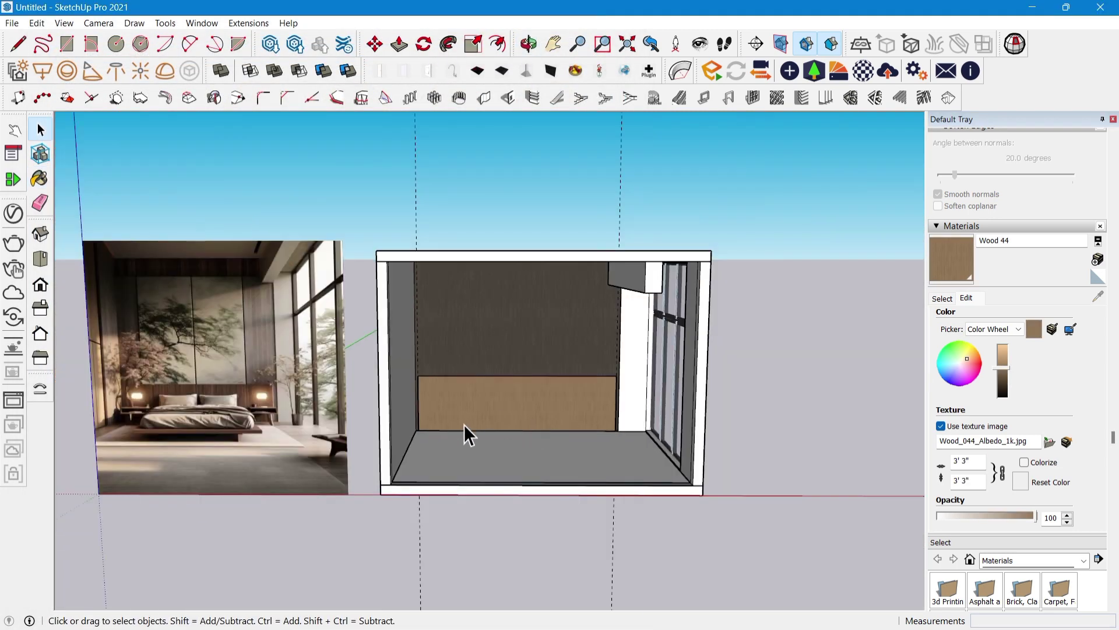
# Draw a 6' by 5' rectangle on the ground in front of the room and group it
pyautogui.scroll(1, 464, 425)
pyautogui.moveTo(464, 424); pyautogui.dragTo(498, 433, button='middle')
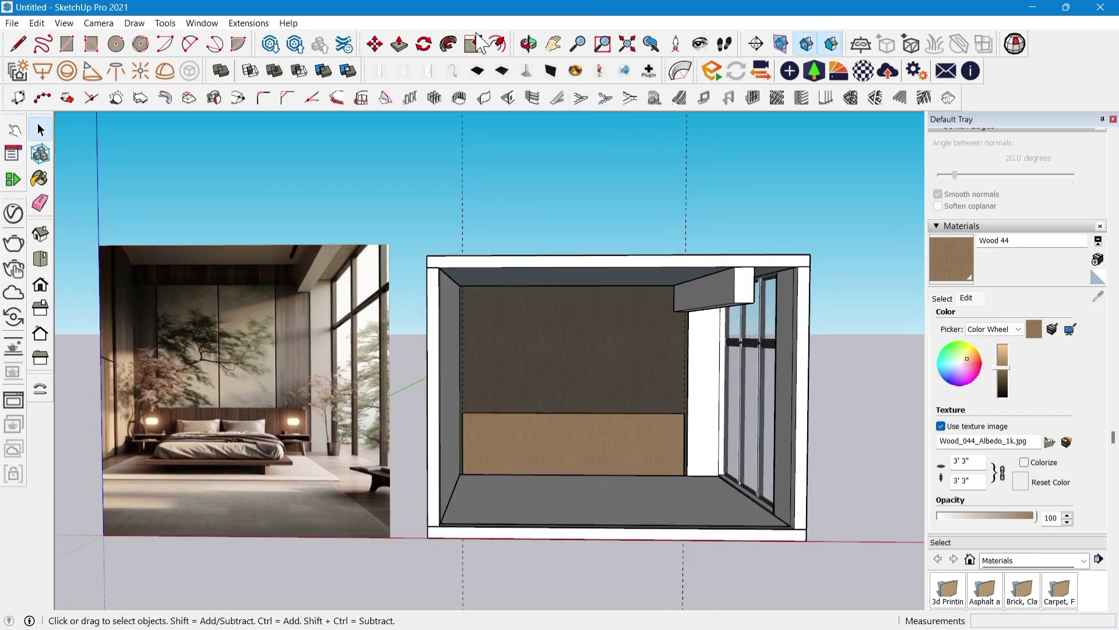
pyautogui.scroll(-3, 633, 367)
pyautogui.scroll(4, 649, 428)
pyautogui.moveTo(632, 390); pyautogui.dragTo(632, 461, button='middle')
pyautogui.press('r')
pyautogui.scroll(-5, 437, 317)
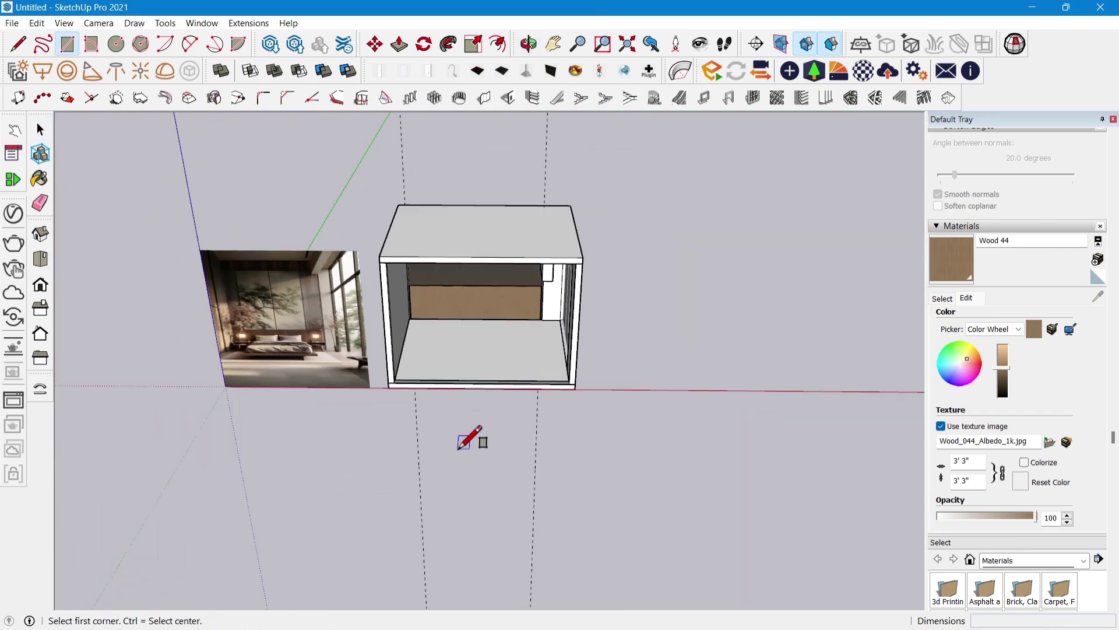
pyautogui.scroll(2, 461, 448)
pyautogui.click(467, 450)
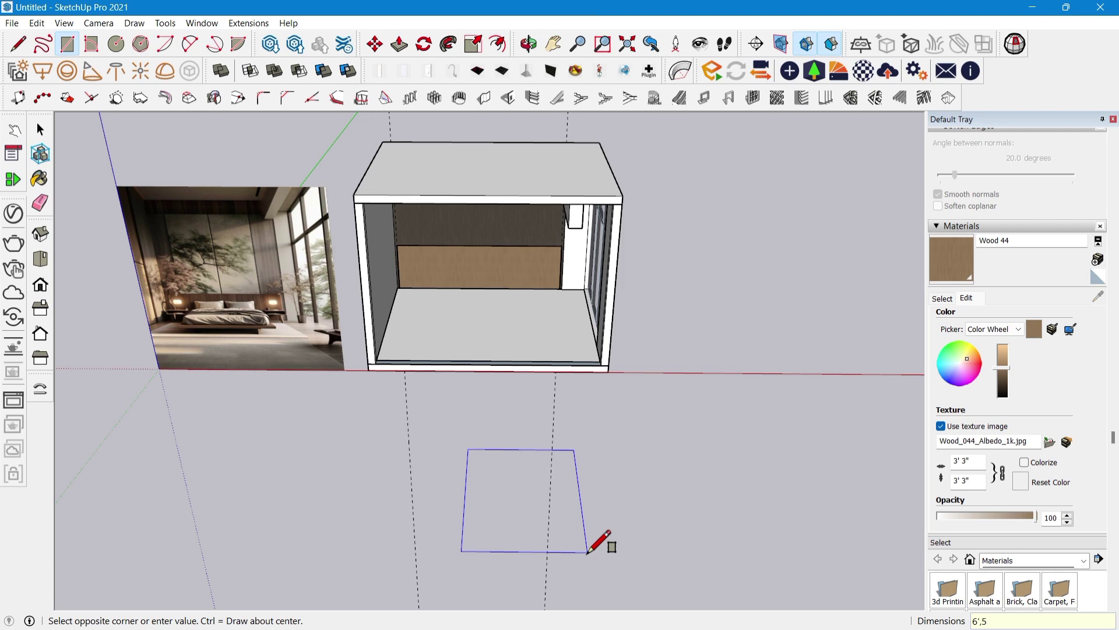
pyautogui.press('Return')
pyautogui.scroll(1, 554, 472)
pyautogui.press('space')
pyautogui.doubleClick(550, 469)
pyautogui.rightClick(551, 468)
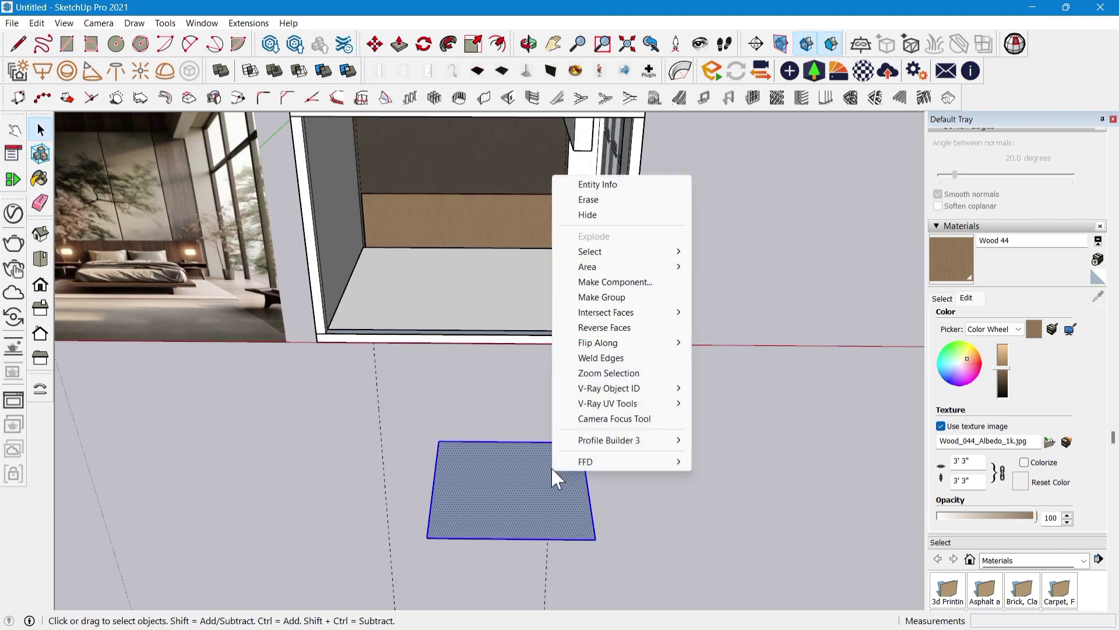
pyautogui.click(622, 297)
# Extrude the grouped bed rectangle up by 1'
pyautogui.doubleClick(551, 487)
pyautogui.scroll(-1, 551, 486)
pyautogui.scroll(1, 534, 518)
pyautogui.press('p')
pyautogui.click(535, 517)
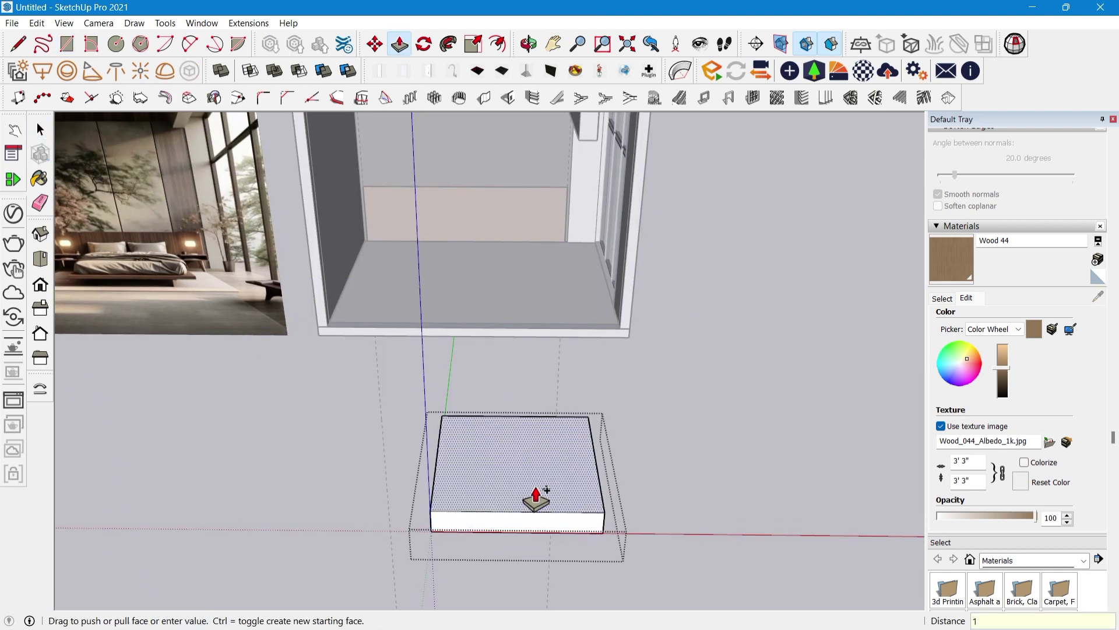
pyautogui.write("1'")
pyautogui.press('Return')
pyautogui.scroll(-1, 535, 498)
pyautogui.press('space')
pyautogui.press('Escape')
# Move the bed block into the room onto the floor in front of the wood panel
pyautogui.scroll(1, 537, 489)
pyautogui.press('m')
pyautogui.moveTo(540, 487); pyautogui.dragTo(407, 142, button='middle')
pyautogui.click(247, 329)
pyautogui.scroll(-3, 297, 330)
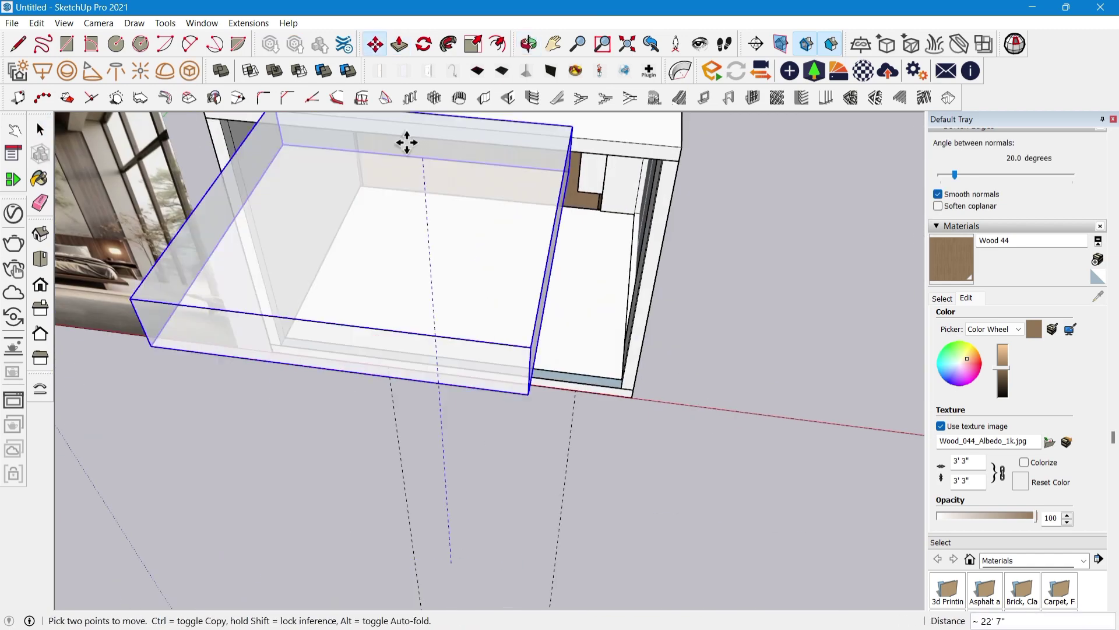
pyautogui.scroll(3, 455, 175)
pyautogui.click(492, 202)
pyautogui.scroll(-3, 492, 203)
pyautogui.moveTo(492, 202); pyautogui.dragTo(599, 270, button='middle')
pyautogui.scroll(4, 562, 235)
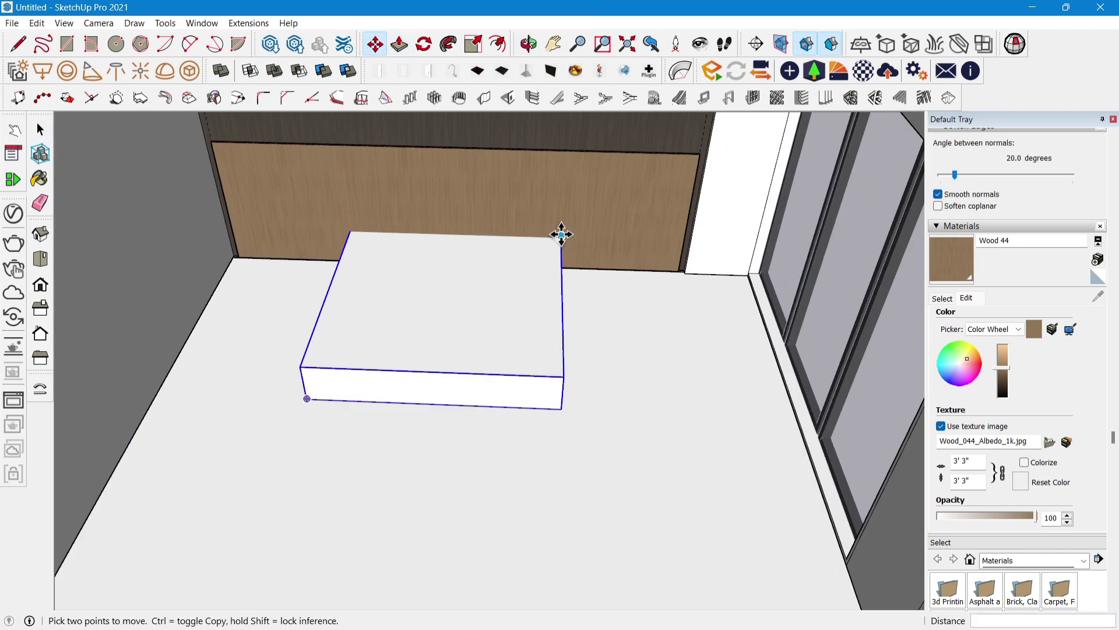
pyautogui.scroll(-7, 559, 227)
pyautogui.press('space')
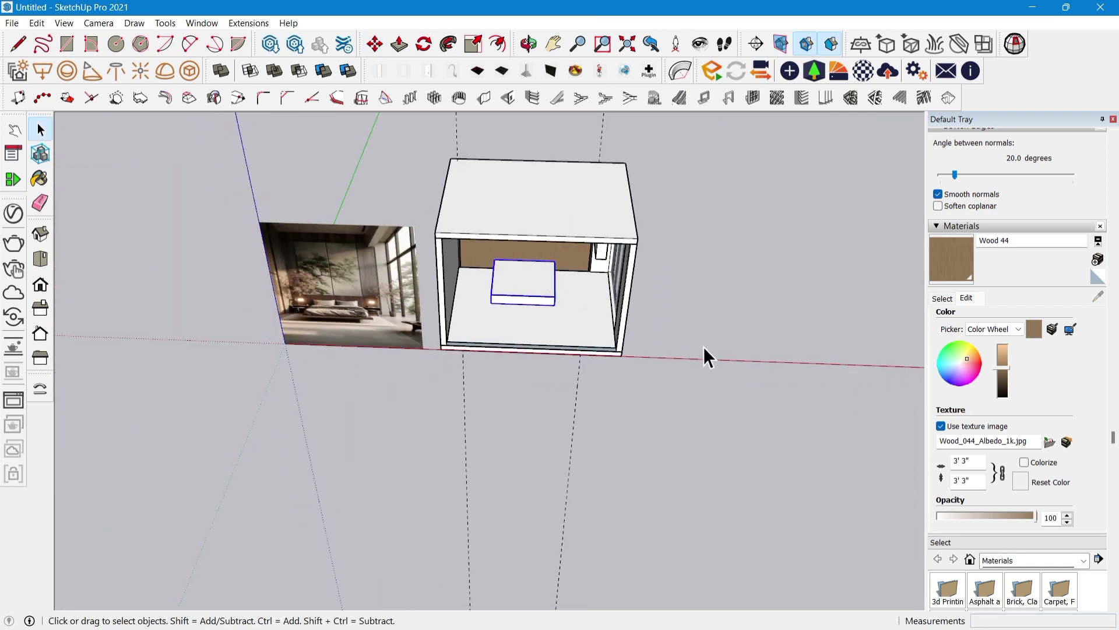
pyautogui.click(704, 347)
# Scale the bed block slightly wider along the red axis, by a factor of about 1.05
pyautogui.moveTo(583, 344); pyautogui.dragTo(575, 307, button='middle')
pyautogui.scroll(2, 575, 307)
pyautogui.scroll(6, 575, 306)
pyautogui.scroll(-3, 554, 409)
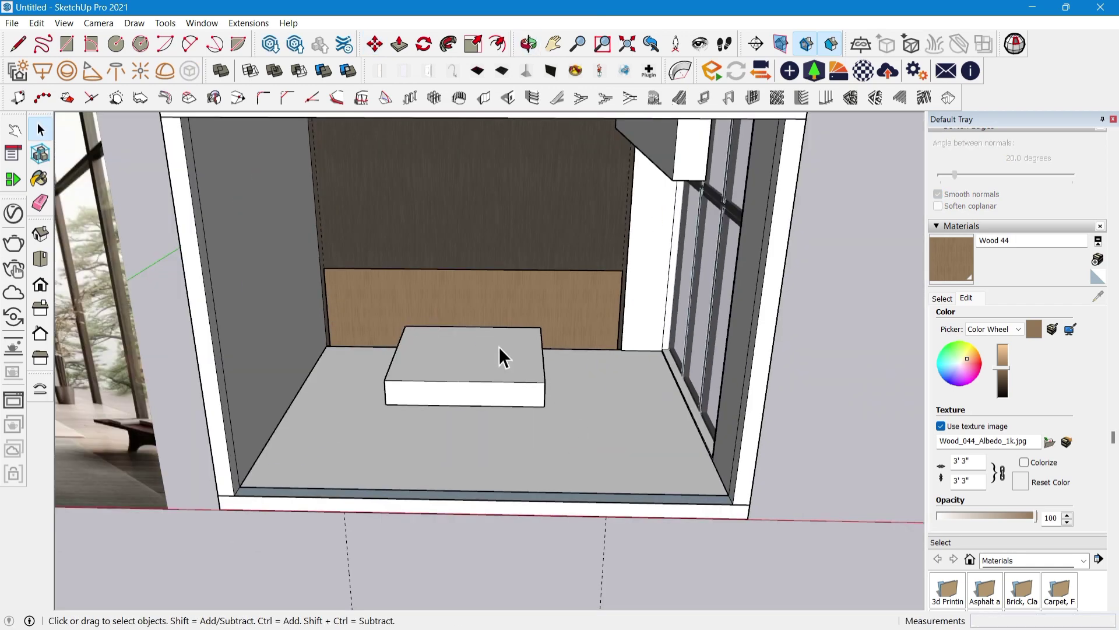
pyautogui.click(499, 346)
pyautogui.scroll(3, 360, 351)
pyautogui.moveTo(360, 351); pyautogui.dragTo(435, 375, button='middle')
pyautogui.press('s')
pyautogui.click(435, 375)
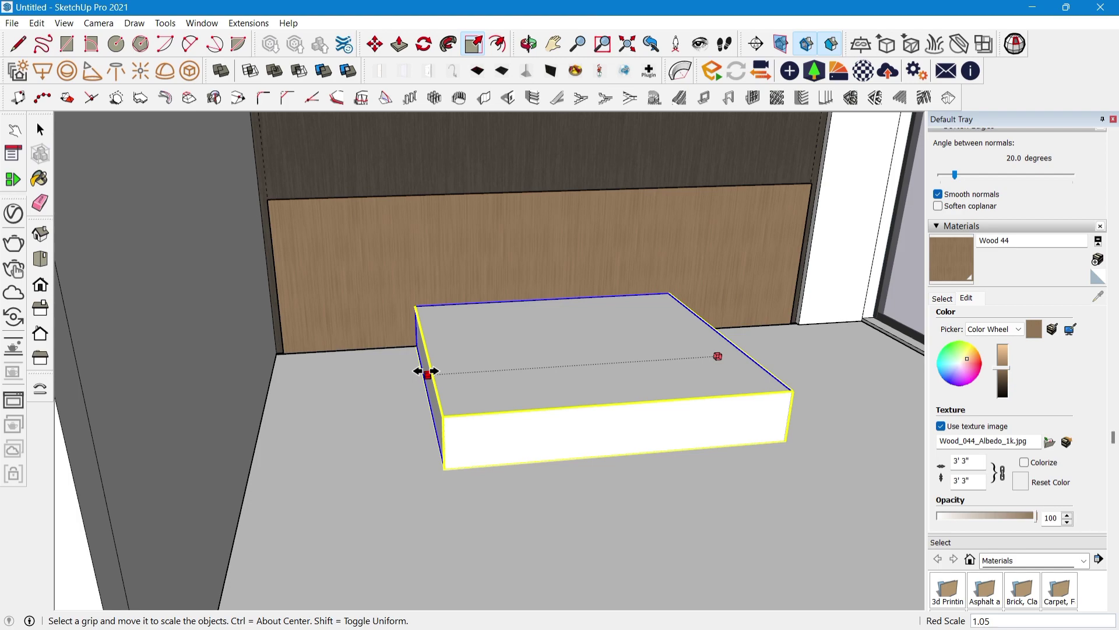
pyautogui.click(419, 371)
pyautogui.scroll(-3, 419, 371)
pyautogui.moveTo(685, 366); pyautogui.dragTo(641, 391, button='middle')
pyautogui.scroll(2, 542, 382)
pyautogui.click(410, 430)
pyautogui.scroll(-3, 488, 357)
pyautogui.press('space')
pyautogui.scroll(-2, 583, 443)
# Draw a 1'6" wide rectangle on the ground in front of the room for the bedside table
pyautogui.press('r')
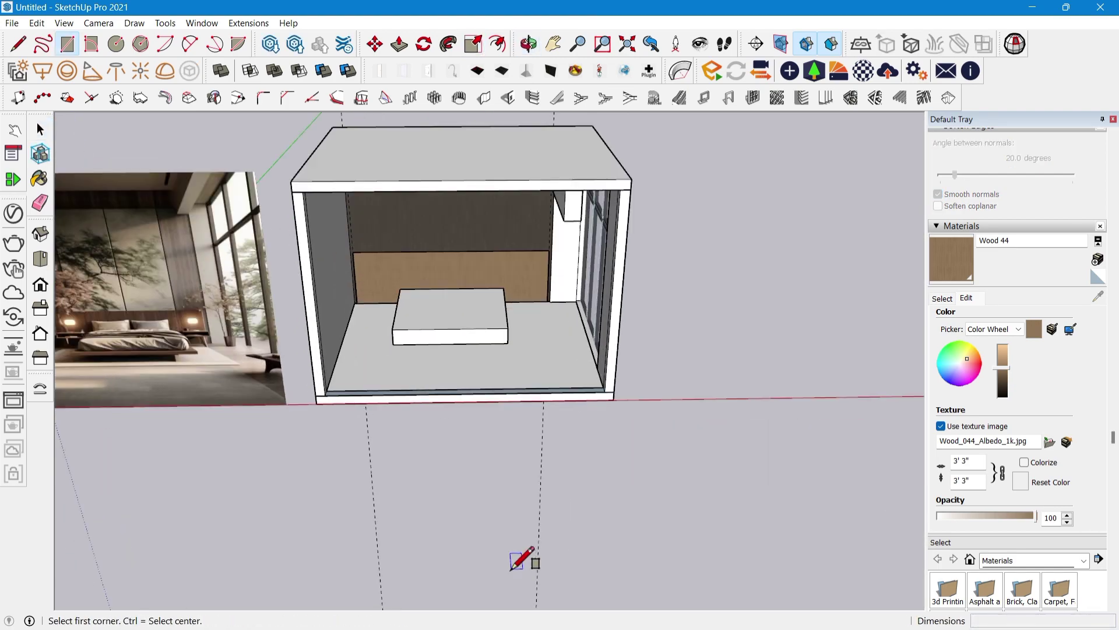
pyautogui.scroll(2, 474, 488)
pyautogui.click(475, 490)
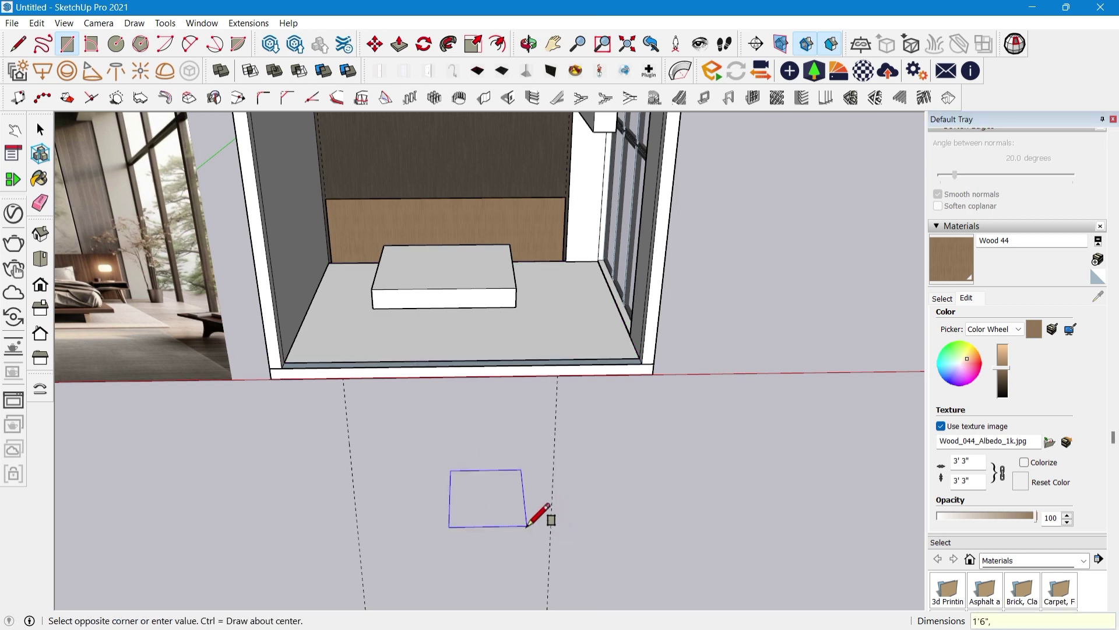
pyautogui.click(527, 525)
pyautogui.press('space')
pyautogui.scroll(3, 504, 491)
# Group the small bedside rectangle and open the group for editing
pyautogui.click(460, 476)
pyautogui.rightClick(461, 475)
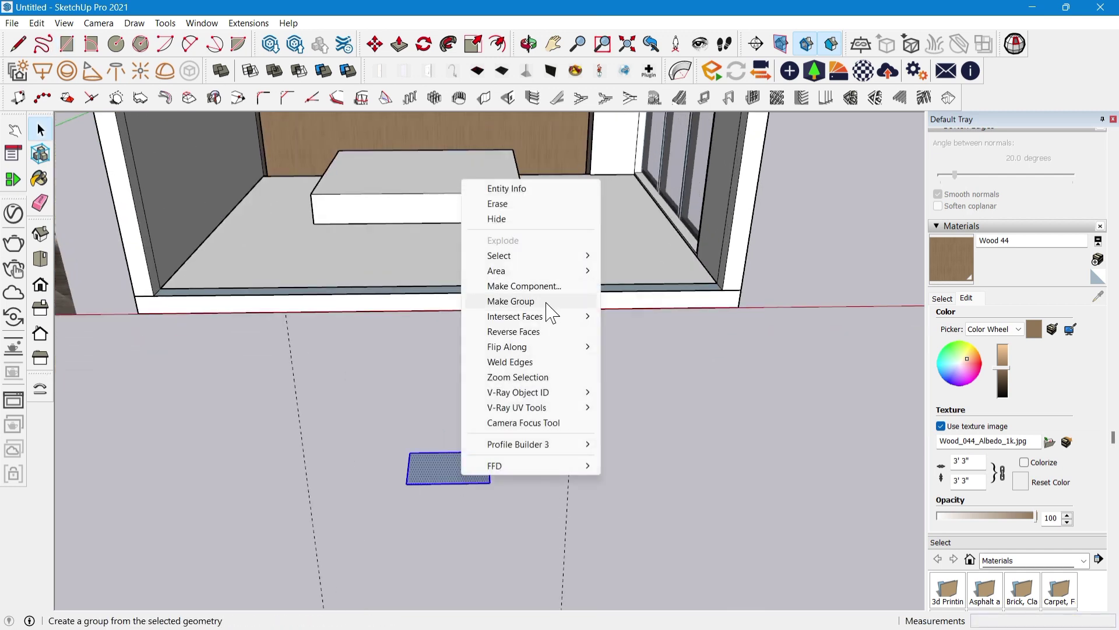
pyautogui.click(514, 303)
pyautogui.scroll(3, 463, 482)
pyautogui.doubleClick(468, 466)
# Try extruding the bedside rectangle by 1' and undo the extrusion
pyautogui.click(499, 452)
pyautogui.write("1'")
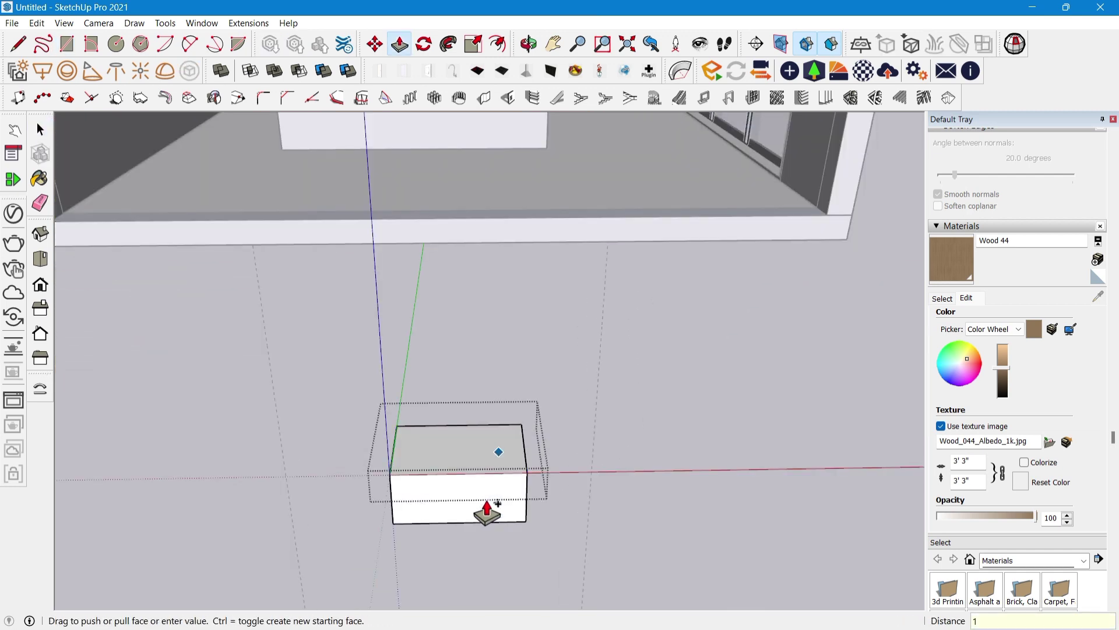
pyautogui.press('Return')
pyautogui.scroll(-4, 613, 441)
pyautogui.scroll(2, 393, 329)
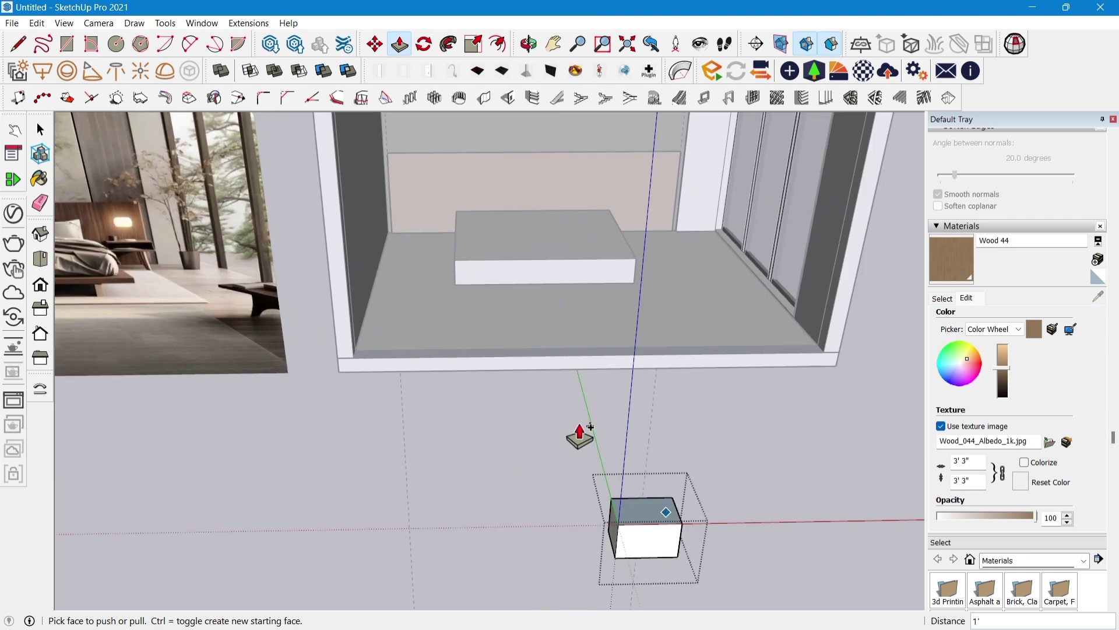
pyautogui.keyDown('shift'); pyautogui.moveTo(659, 548); pyautogui.dragTo(571, 395, button='middle'); pyautogui.keyUp('shift')
pyautogui.scroll(2, 572, 395)
pyautogui.hotkey('ctrl', 'z')
# Extrude the bedside rectangle by 6 inches into a low block
pyautogui.scroll(5, 568, 366)
pyautogui.click(567, 351)
pyautogui.write('8')
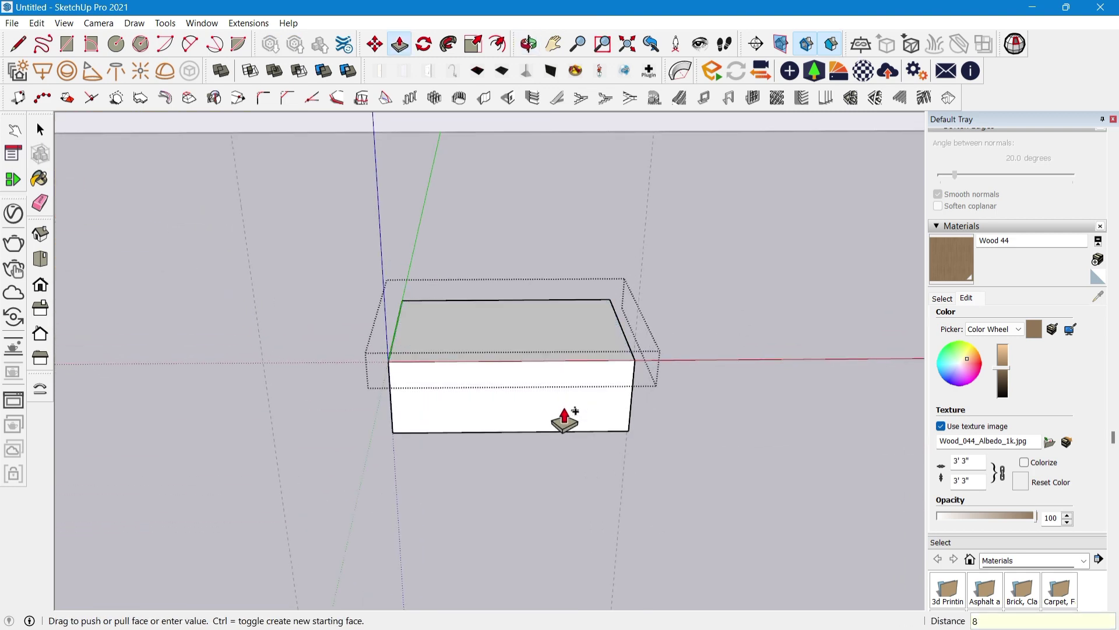
pyautogui.press('Return')
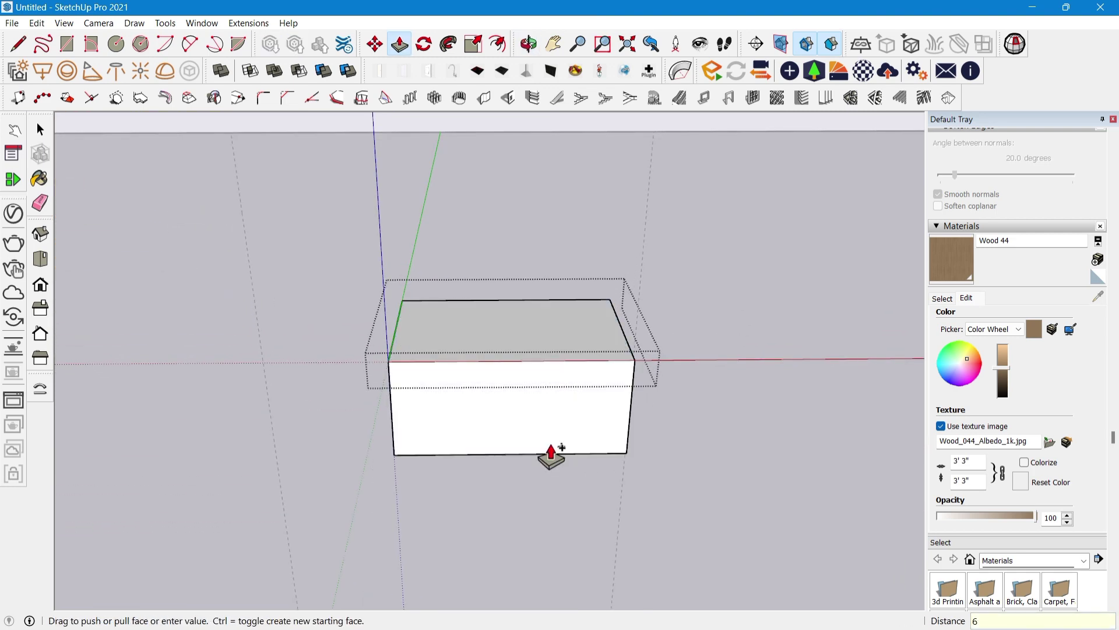
pyautogui.press('Return')
# Offset the outline of the bedside block's front face inward to form a narrow frame
pyautogui.scroll(1, 550, 454)
pyautogui.press('f')
pyautogui.click(544, 381)
pyautogui.write('0')
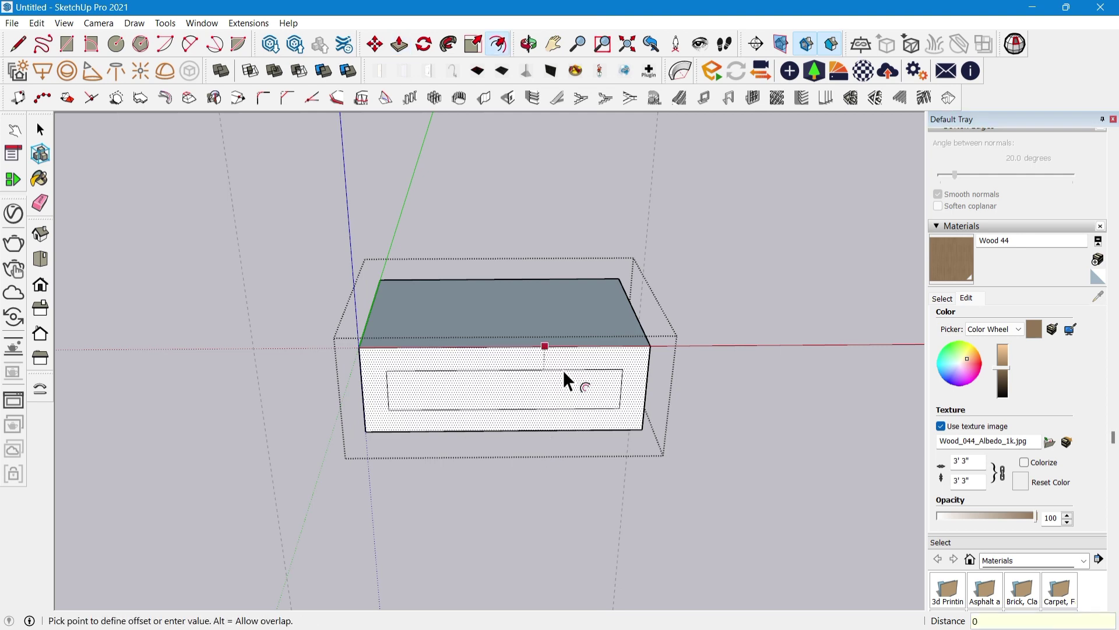
pyautogui.click(563, 373)
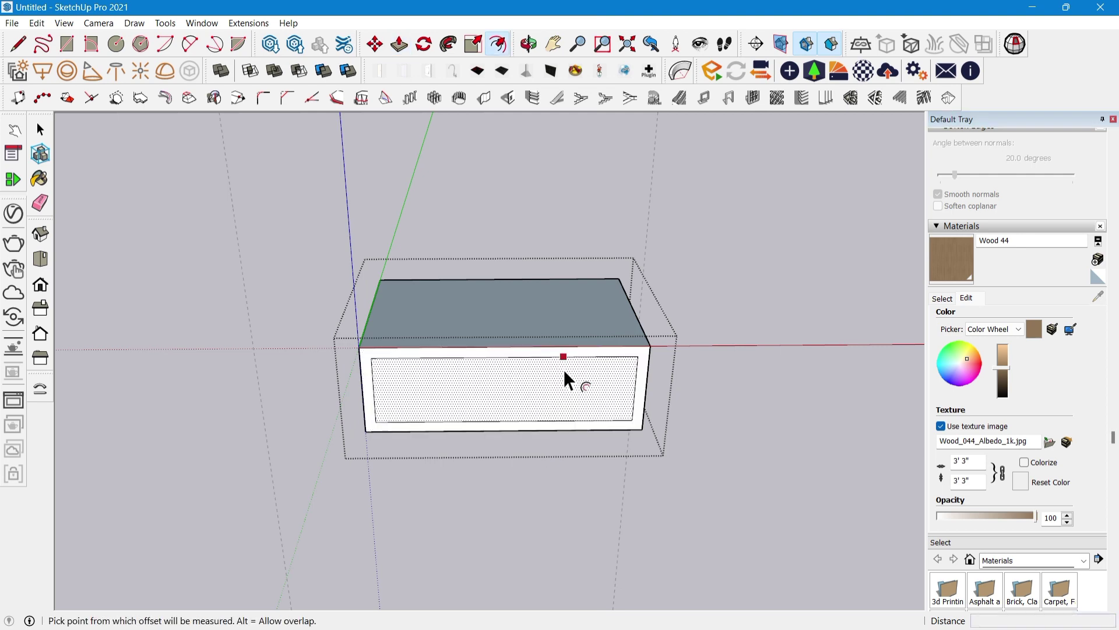
# Push the framed inner face of the bedside block back 1' to hollow it into an open shelf
pyautogui.press('space')
pyautogui.scroll(5, 565, 404)
pyautogui.press('p')
pyautogui.click(531, 260)
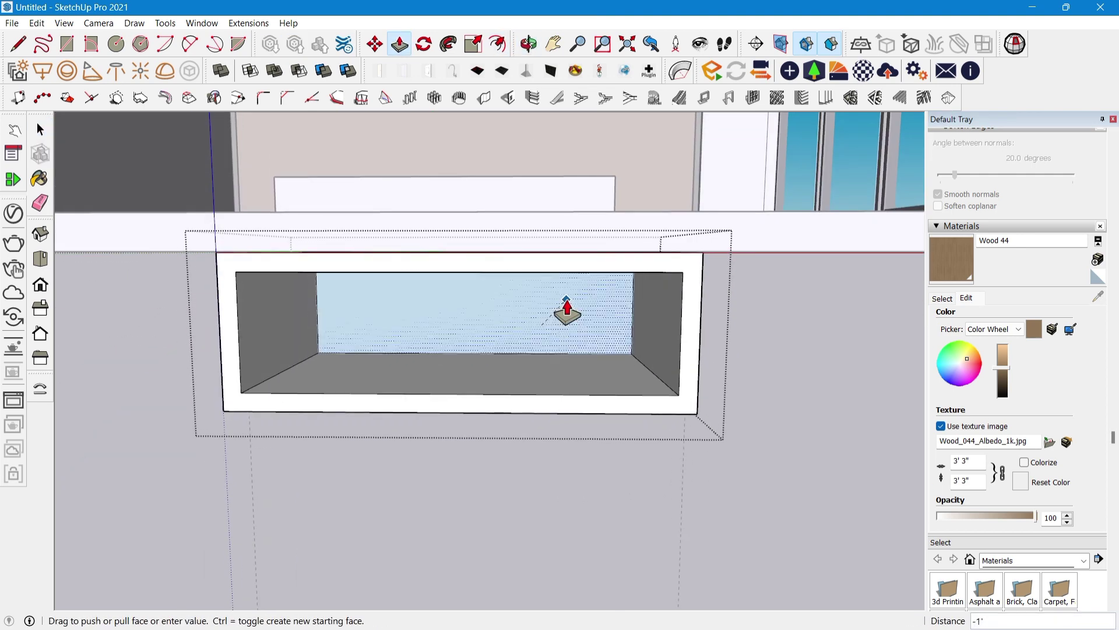
pyautogui.click(556, 318)
# Close the bedside shelf group and delete all construction guides
pyautogui.scroll(-3, 575, 352)
pyautogui.moveTo(575, 352); pyautogui.dragTo(554, 393, button='middle')
pyautogui.press('space')
pyautogui.click(554, 393)
pyautogui.click(36, 23)
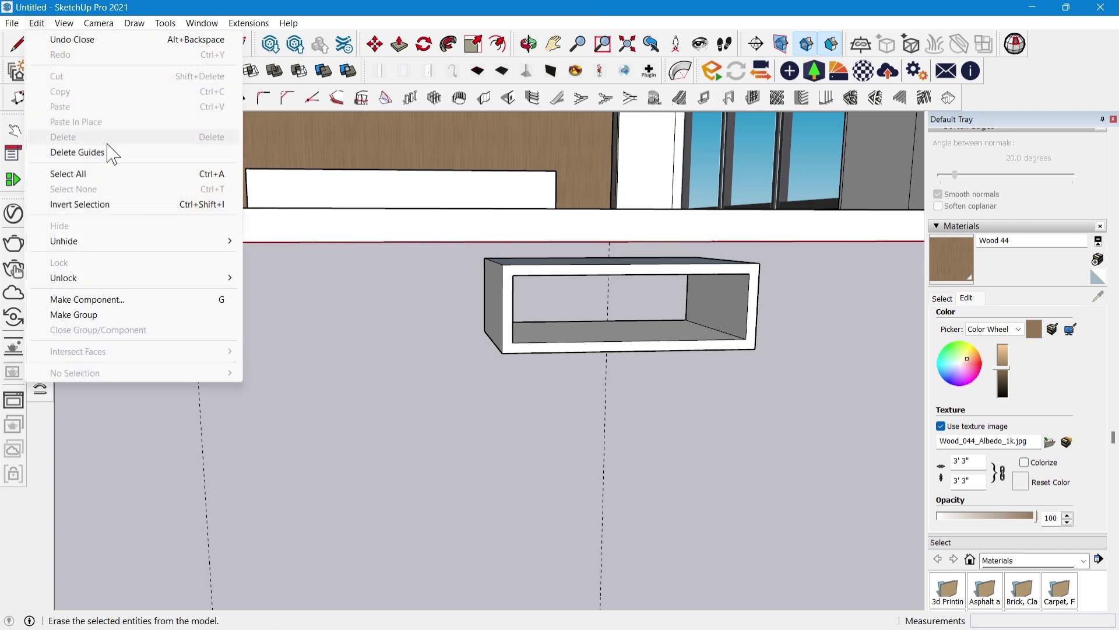
pyautogui.click(64, 152)
# Paint the hollow bedside shelf with the Wood 44 material
pyautogui.moveTo(746, 351); pyautogui.dragTo(708, 373, button='middle')
pyautogui.click(595, 384)
pyautogui.moveTo(595, 383)
pyautogui.mouseDown(button='middle')
pyautogui.moveTo(613, 328)
pyautogui.moveTo(547, 334)
pyautogui.moveTo(568, 438)
pyautogui.moveTo(490, 463)
pyautogui.moveTo(575, 405)
pyautogui.moveTo(515, 388)
pyautogui.mouseUp(button='middle')
pyautogui.scroll(-2, 567, 438)
pyautogui.press('space')
# Draw a narrow vertical leg profile down from the shelf's lower front corner and group it
pyautogui.scroll(3, 570, 458)
pyautogui.press('l')
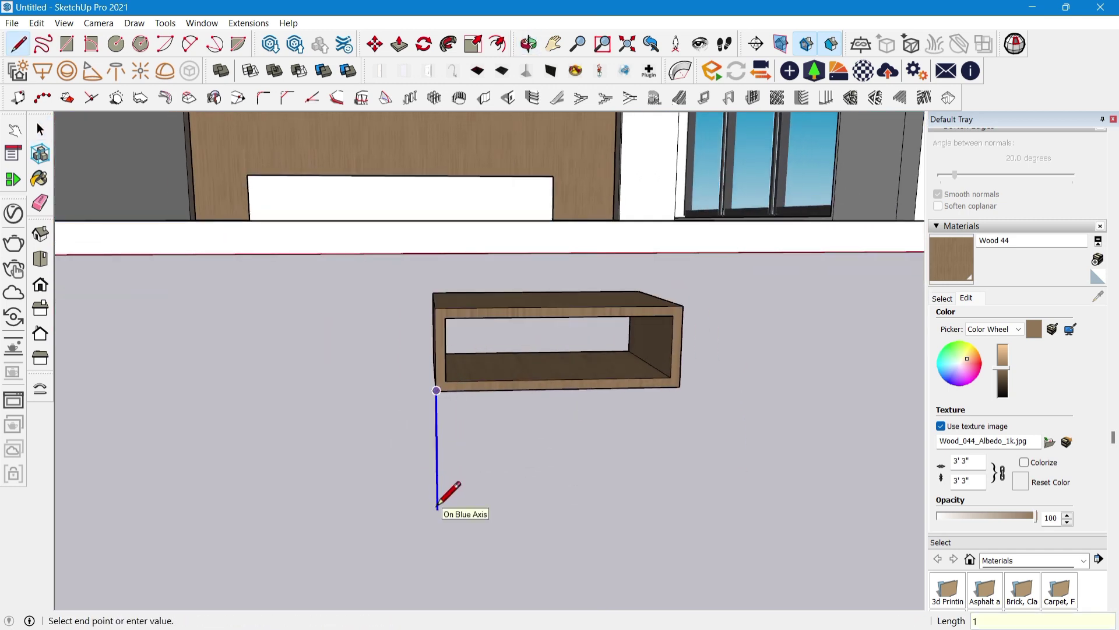
pyautogui.click(438, 507)
pyautogui.moveTo(437, 507); pyautogui.dragTo(449, 297, button='middle')
pyautogui.scroll(1, 447, 378)
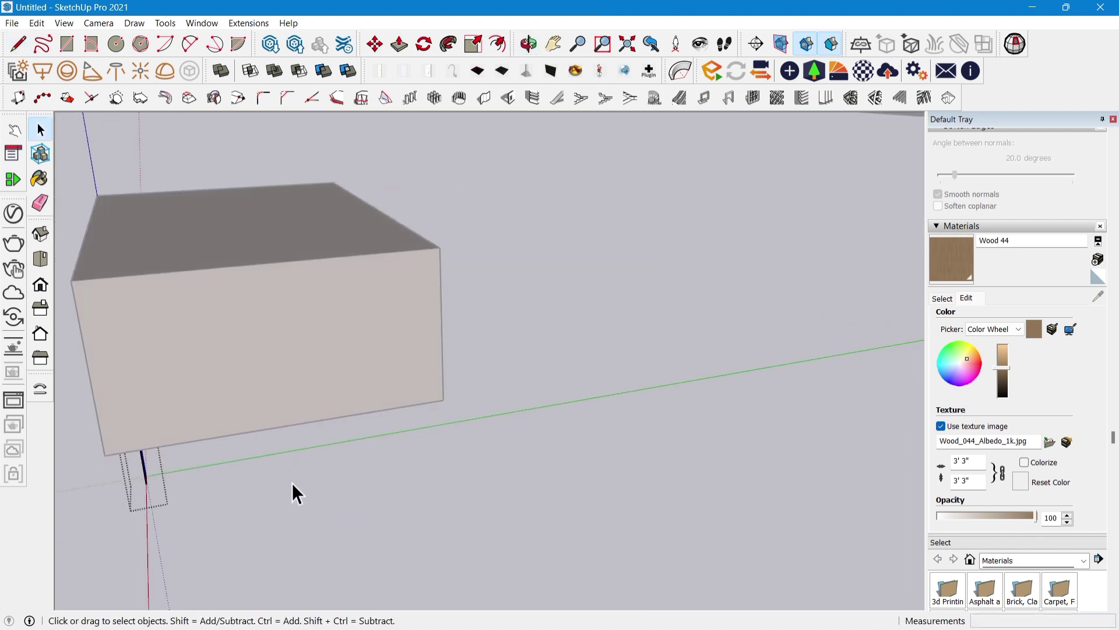
# Extrude the grouped leg profile into a solid post about 2 inches thick
pyautogui.press('p')
pyautogui.scroll(2, 110, 458)
pyautogui.keyDown('shift'); pyautogui.moveTo(109, 452); pyautogui.dragTo(265, 305, button='middle'); pyautogui.keyUp('shift')
pyautogui.scroll(2, 286, 292)
pyautogui.moveTo(297, 372); pyautogui.dragTo(212, 461, button='middle')
pyautogui.click(356, 357)
pyautogui.press('Return')
pyautogui.press('space')
pyautogui.click(212, 462)
# Draw a semicircular arc across the leg's lower end, starting 1 inch up and touching the bottom edge
pyautogui.scroll(-2, 474, 271)
pyautogui.click(441, 251)
pyautogui.moveTo(441, 249); pyautogui.dragTo(239, 427, button='middle')
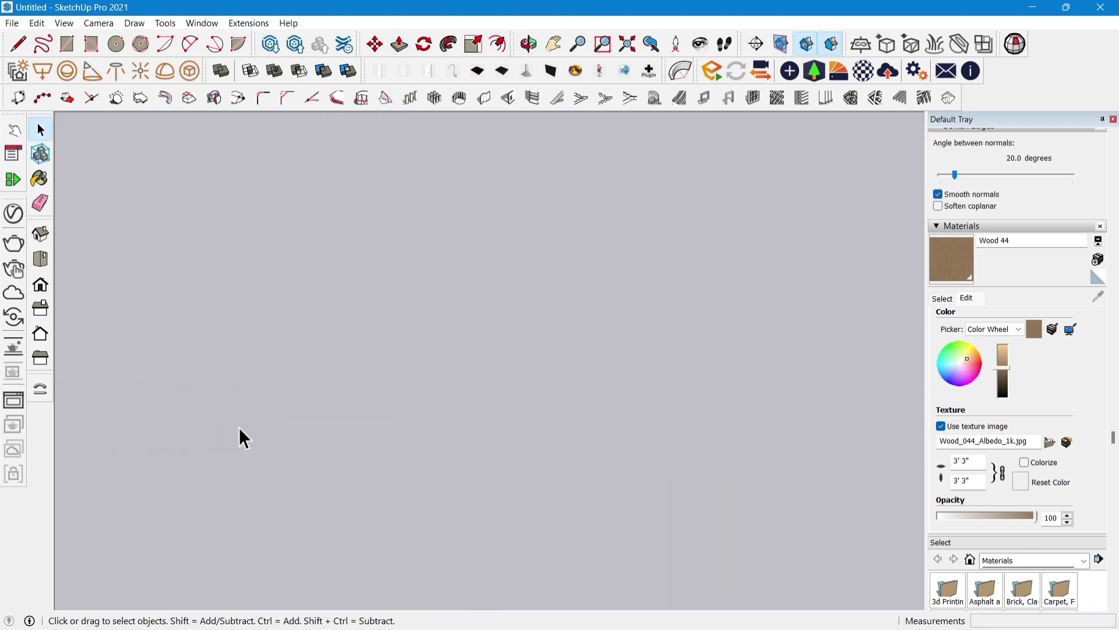
pyautogui.scroll(-3, 177, 335)
pyautogui.moveTo(178, 334); pyautogui.dragTo(401, 396, button='middle')
pyautogui.scroll(2, 404, 406)
pyautogui.scroll(5, 424, 344)
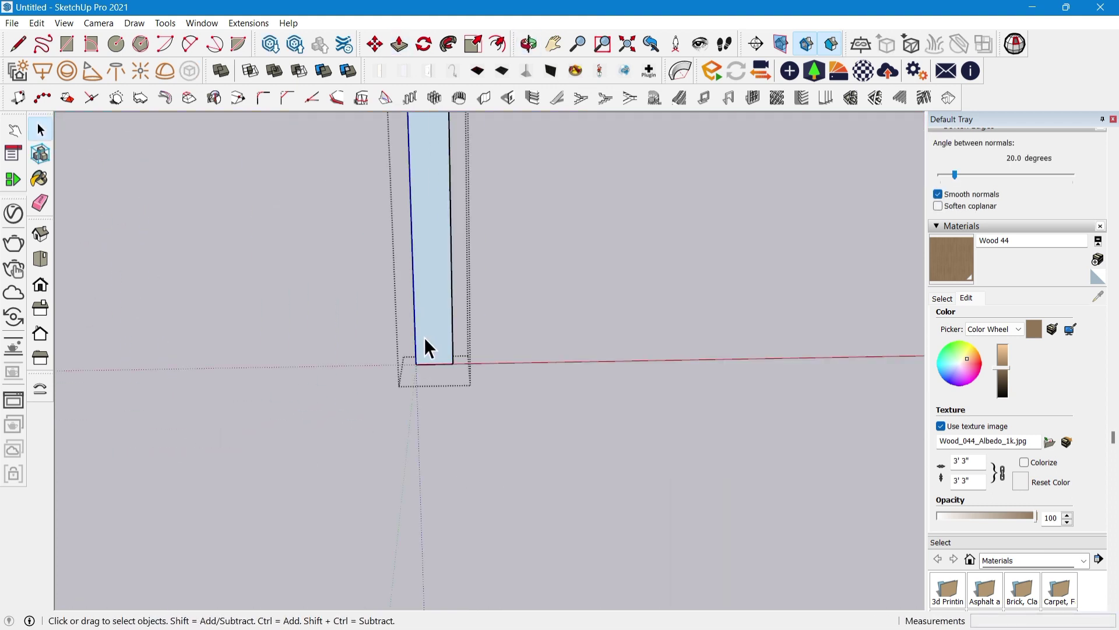
pyautogui.press('a')
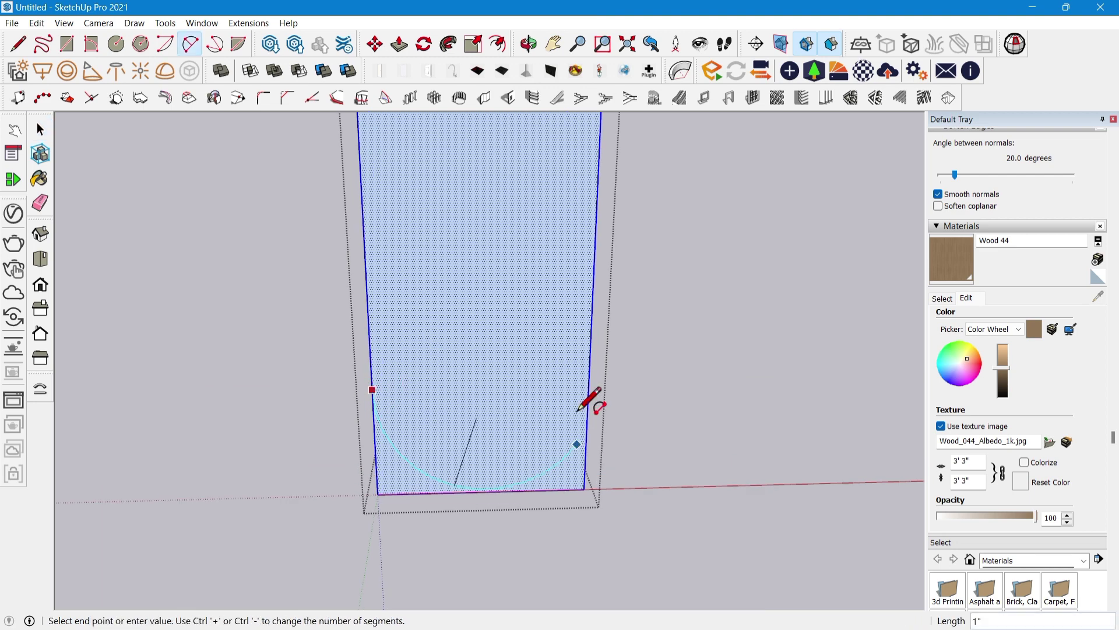
pyautogui.click(482, 494)
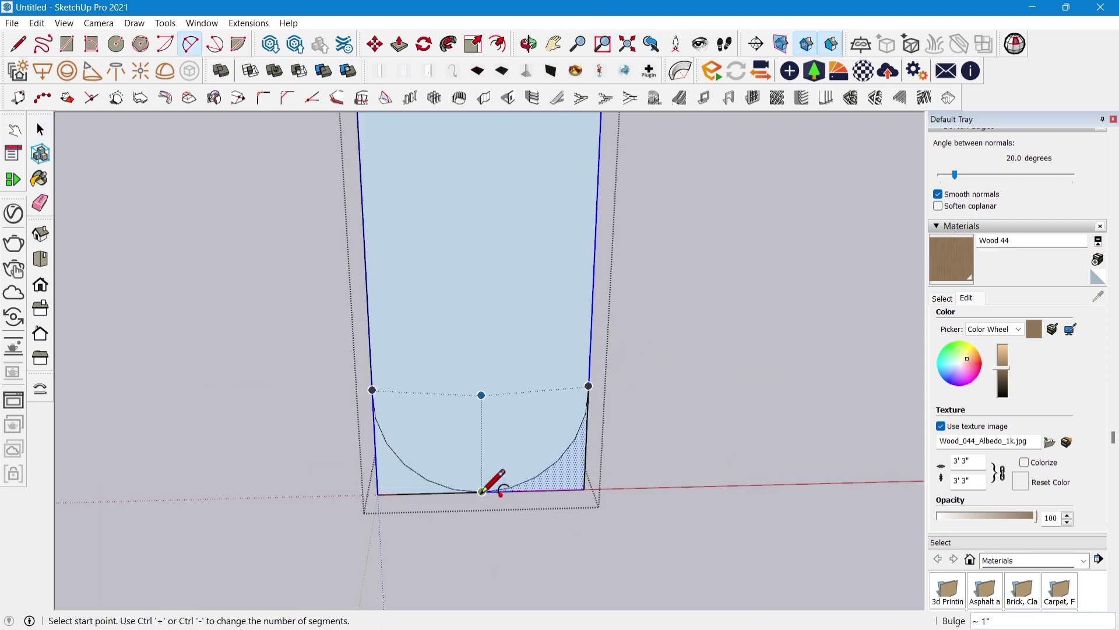
# Push the two corner areas outside the arc through the leg's 2-inch depth to round its foot
pyautogui.moveTo(484, 491); pyautogui.dragTo(527, 484, button='middle')
pyautogui.press('p')
pyautogui.click(600, 464)
pyautogui.moveTo(387, 362); pyautogui.dragTo(513, 359, button='middle')
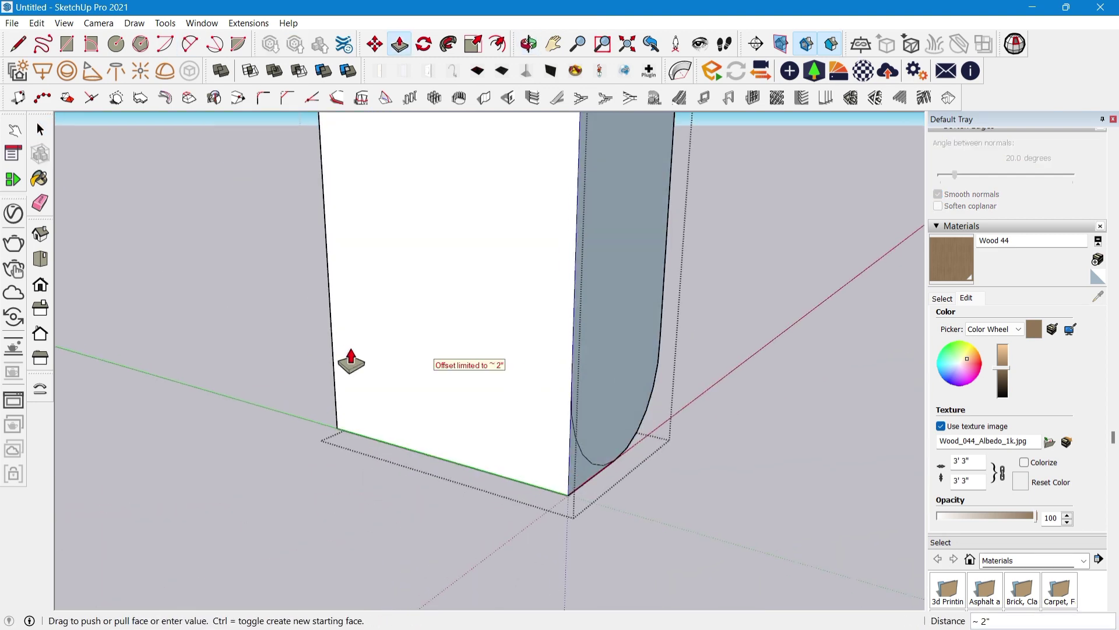
pyautogui.click(333, 324)
pyautogui.click(575, 479)
pyautogui.click(332, 350)
pyautogui.moveTo(344, 364); pyautogui.dragTo(239, 411, button='middle')
# Close the leg group and rotate the leg so its foot slants outward beneath the shelf
pyautogui.press('space')
pyautogui.click(432, 460)
pyautogui.scroll(-6, 432, 460)
pyautogui.moveTo(428, 458); pyautogui.dragTo(505, 336, button='middle')
pyautogui.click(420, 340)
pyautogui.scroll(-2, 421, 339)
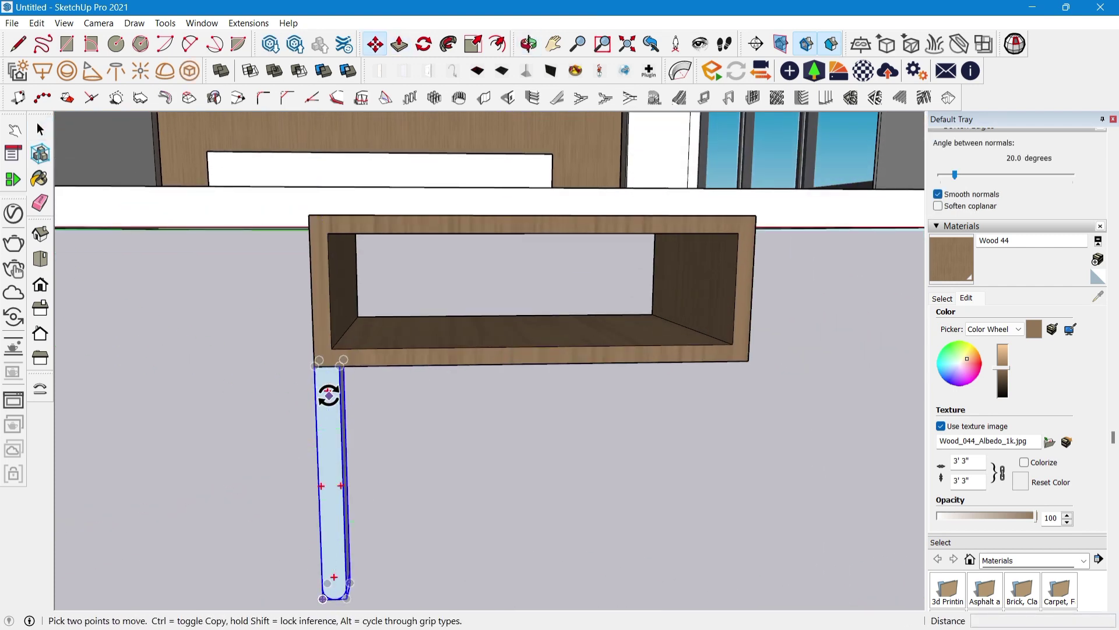
pyautogui.click(357, 378)
# Move the slanted leg inward along the shelf's underside and set it 1 inch back from the front edge
pyautogui.press('m')
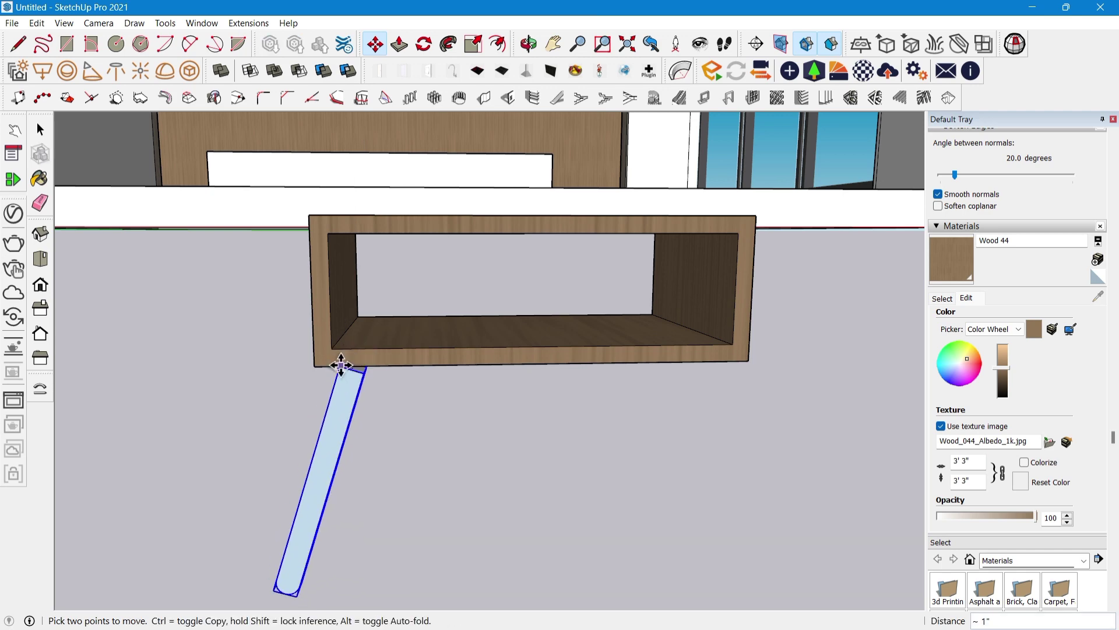
pyautogui.click(413, 367)
pyautogui.scroll(-8, 587, 413)
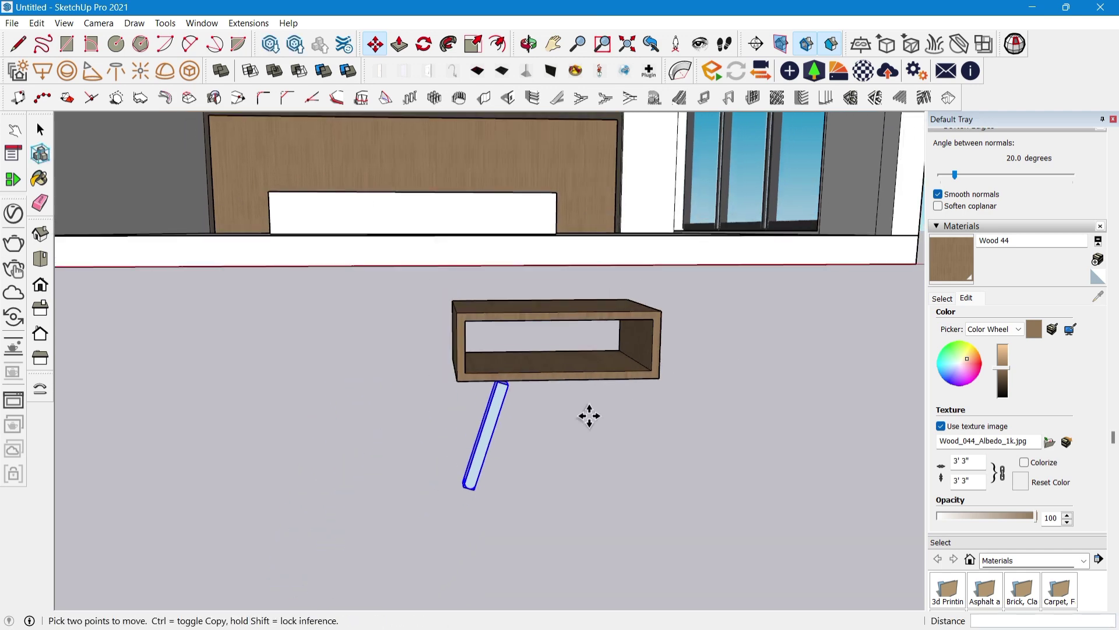
pyautogui.scroll(10, 600, 480)
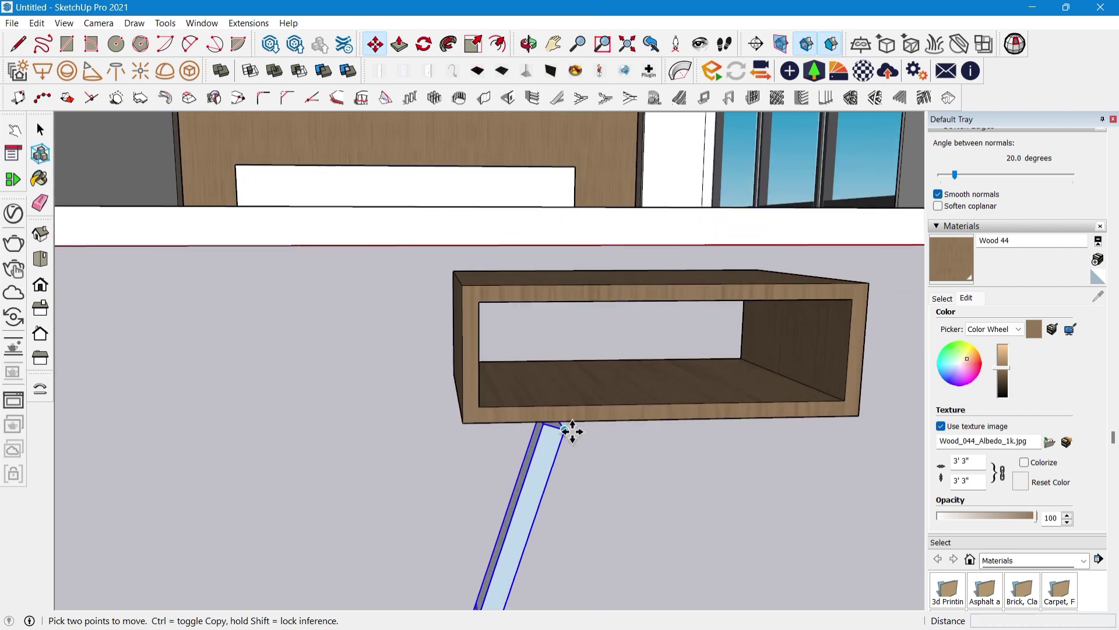
pyautogui.moveTo(570, 430); pyautogui.dragTo(216, 277, button='middle')
pyautogui.click(410, 351)
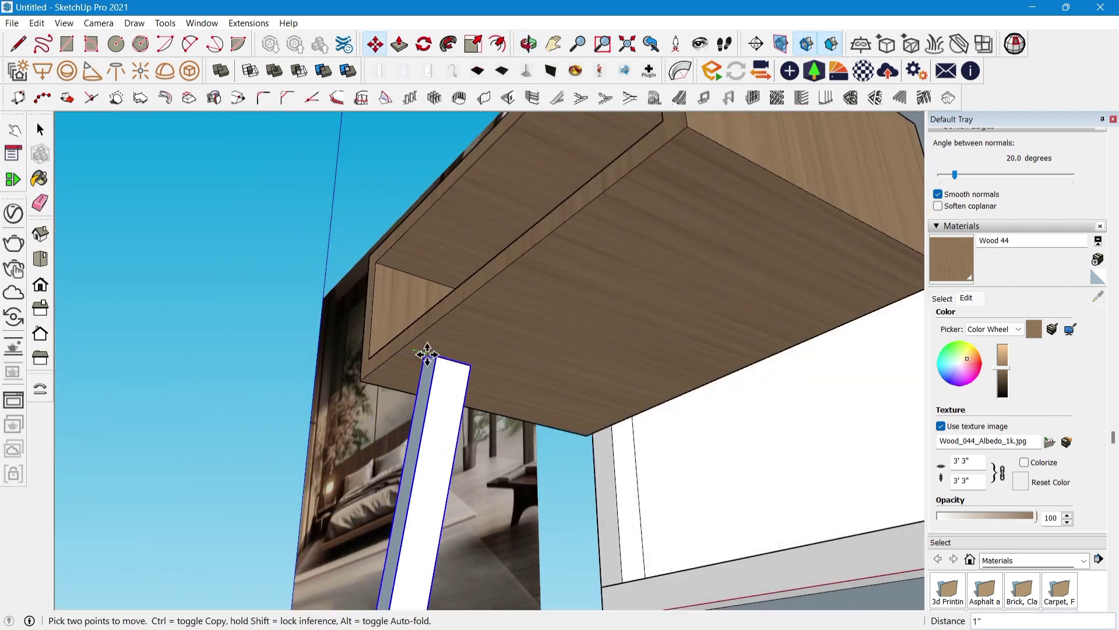
# Copy the slanted leg about 10 inches toward the back of the shelf
pyautogui.moveTo(439, 348); pyautogui.dragTo(562, 368, button='middle')
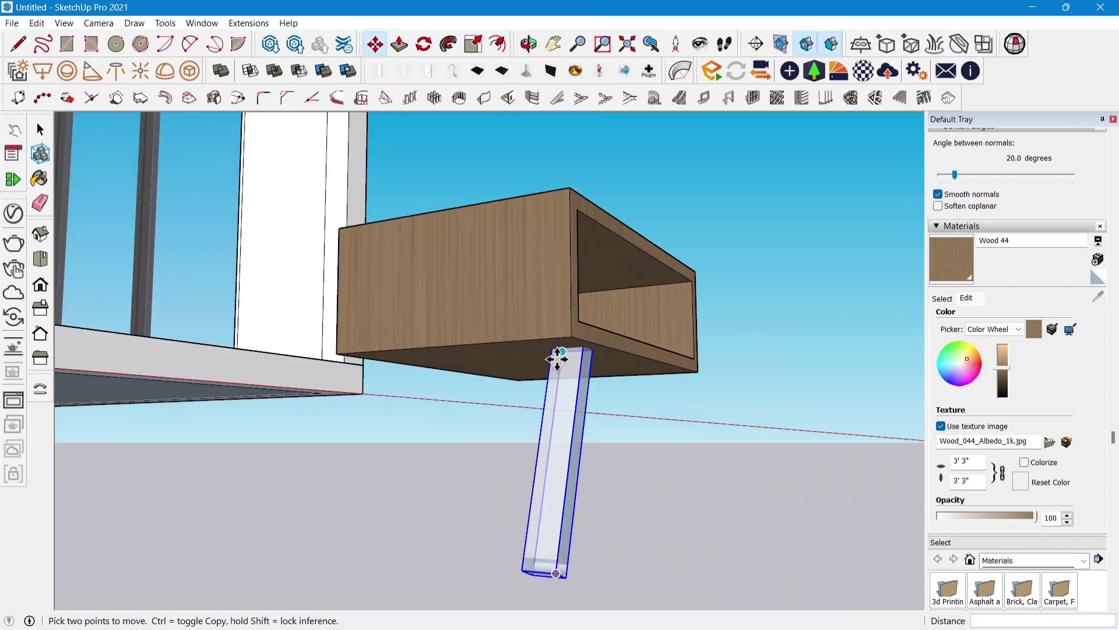
pyautogui.press('ctrl')
pyautogui.click(553, 343)
pyautogui.click(381, 352)
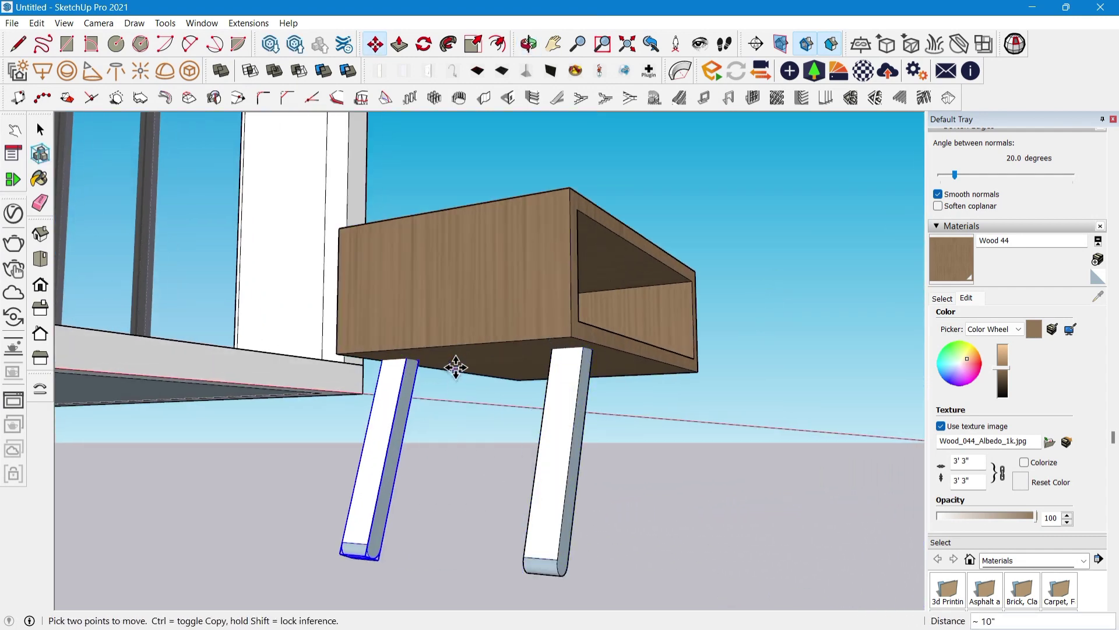
# Select the front and back legs and copy the pair about 11 inches along the shelf to its opposite end
pyautogui.press('space')
pyautogui.moveTo(641, 382); pyautogui.dragTo(509, 389, button='middle')
pyautogui.press('m')
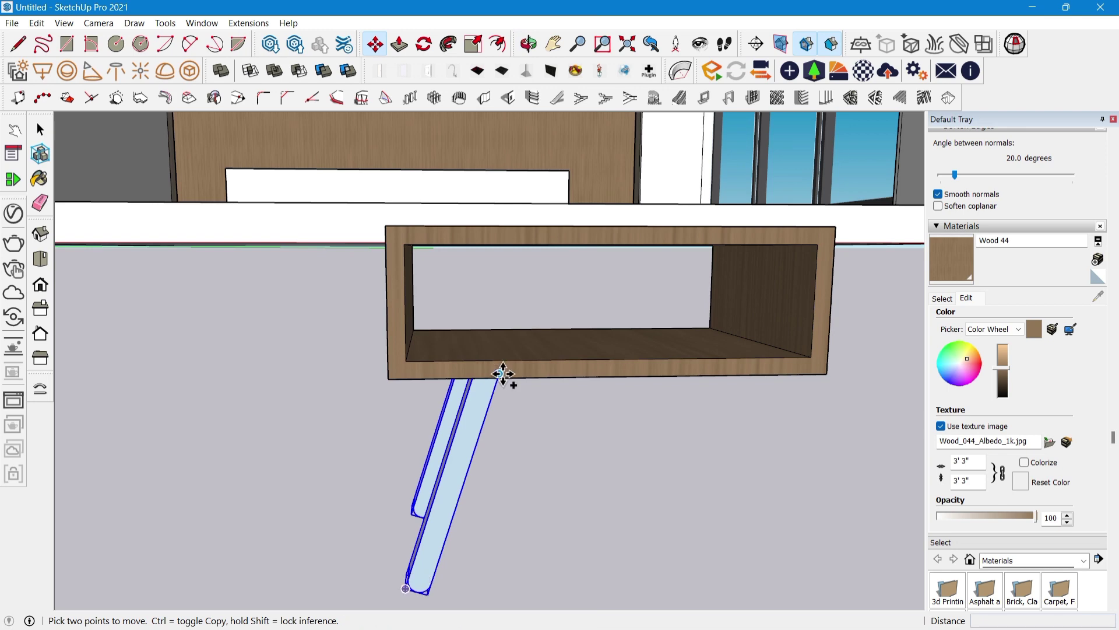
pyautogui.click(500, 374)
pyautogui.keyDown('shift'); pyautogui.moveTo(723, 378); pyautogui.dragTo(512, 348, button='middle'); pyautogui.keyUp('shift')
pyautogui.scroll(-2, 513, 349)
pyautogui.scroll(1, 539, 344)
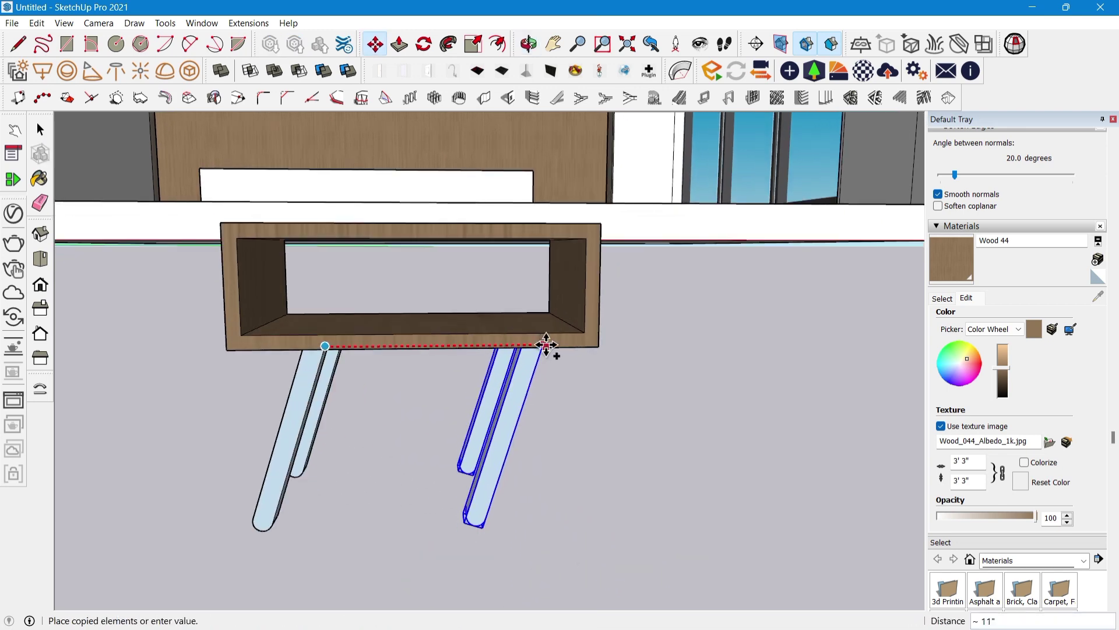
pyautogui.click(554, 345)
# Rotate the copied pair of legs so they slant outward in the opposite direction
pyautogui.scroll(5, 542, 373)
pyautogui.scroll(-3, 542, 373)
pyautogui.click(524, 352)
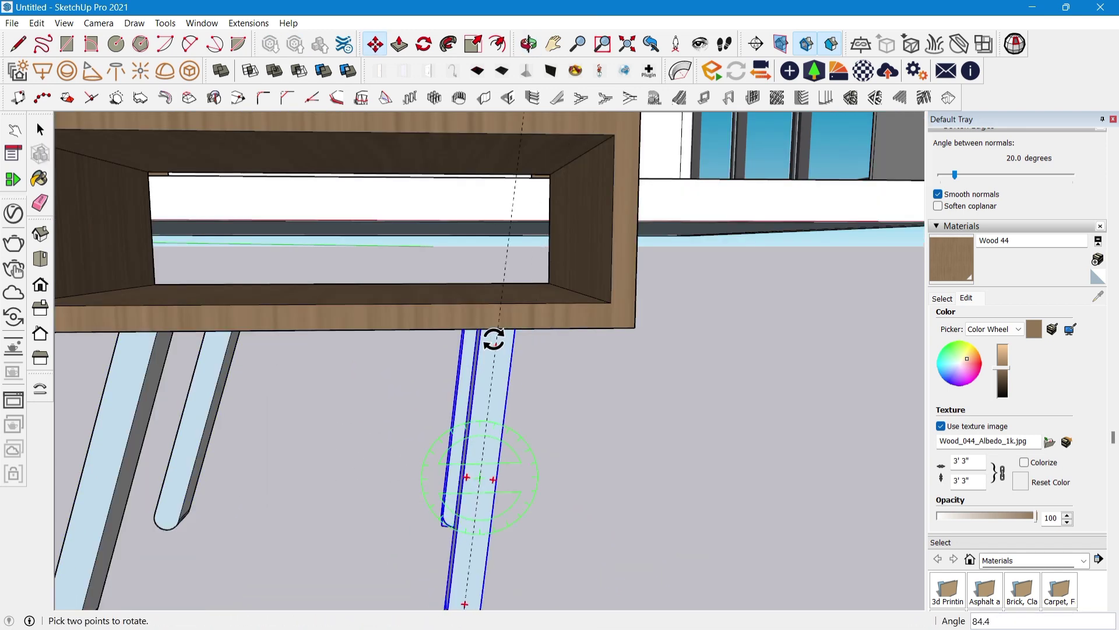
pyautogui.scroll(-4, 432, 354)
pyautogui.click(433, 357)
# Reposition the rotated pair of legs by about 2 inches against the shelf's underside
pyautogui.moveTo(433, 353); pyautogui.dragTo(437, 316, button='middle')
pyautogui.scroll(1, 437, 320)
pyautogui.click(435, 321)
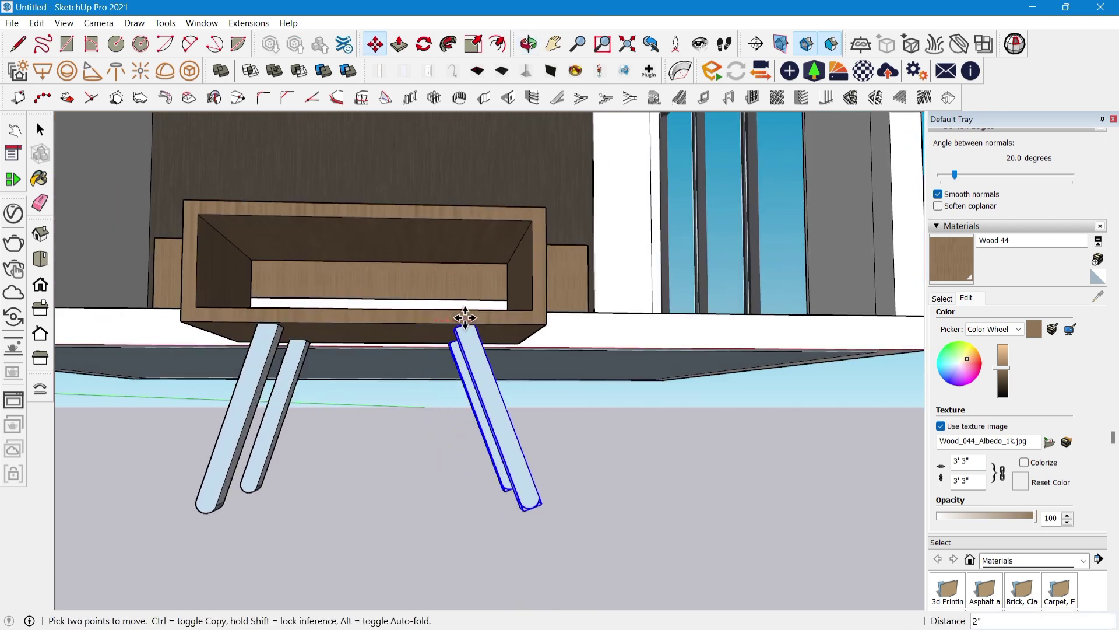
pyautogui.scroll(2, 461, 318)
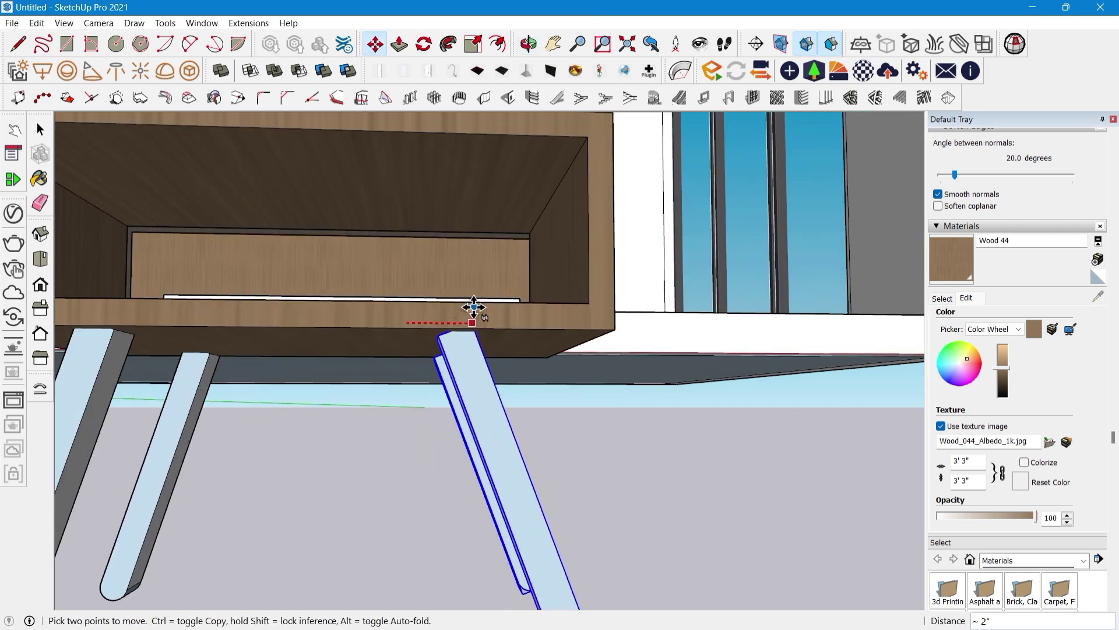
pyautogui.click(474, 307)
# Select the whole bedside table and paint its legs with the Wood 44 material
pyautogui.scroll(-7, 512, 373)
pyautogui.moveTo(518, 373); pyautogui.dragTo(542, 404, button='middle')
pyautogui.press('space')
pyautogui.moveTo(547, 380); pyautogui.dragTo(457, 428)
pyautogui.scroll(2, 470, 428)
pyautogui.click(951, 259)
pyautogui.scroll(2, 586, 386)
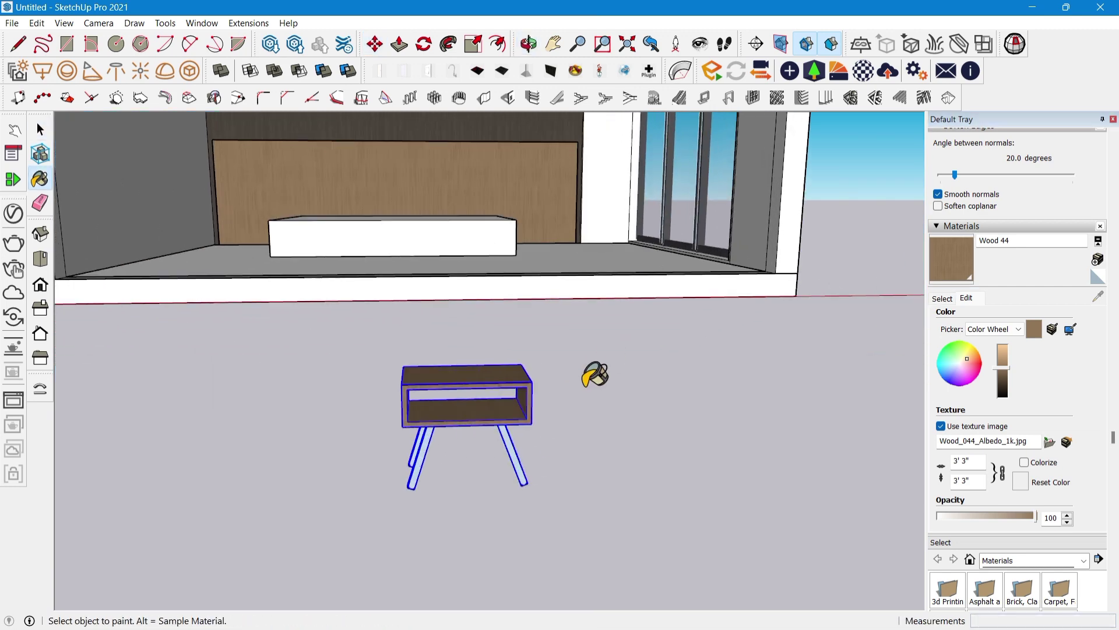
pyautogui.scroll(2, 423, 428)
pyautogui.rightClick(530, 390)
pyautogui.click(595, 198)
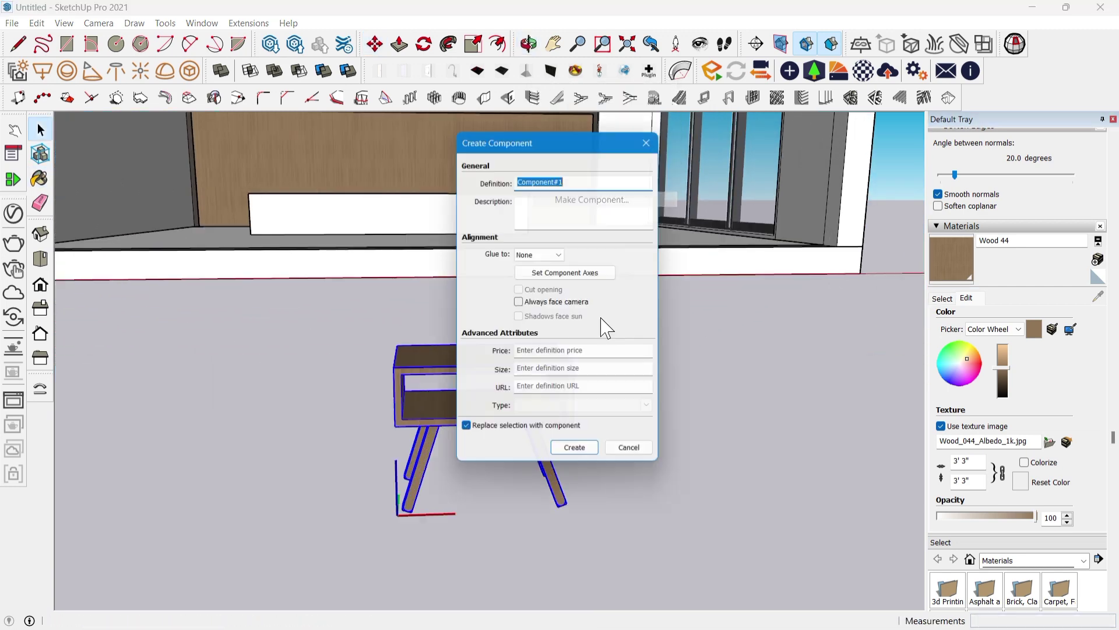
pyautogui.click(650, 137)
# Combine the bedside shelf and its four legs into a single group
pyautogui.rightClick(519, 401)
pyautogui.click(588, 197)
pyautogui.moveTo(519, 338); pyautogui.dragTo(484, 403, button='middle')
# Move the bedside table 18' 4" into the room, placing it on the floor beside the bed block's window side
pyautogui.press('m')
pyautogui.click(562, 455)
pyautogui.scroll(-4, 400, 439)
pyautogui.scroll(-3, 397, 439)
pyautogui.scroll(5, 714, 283)
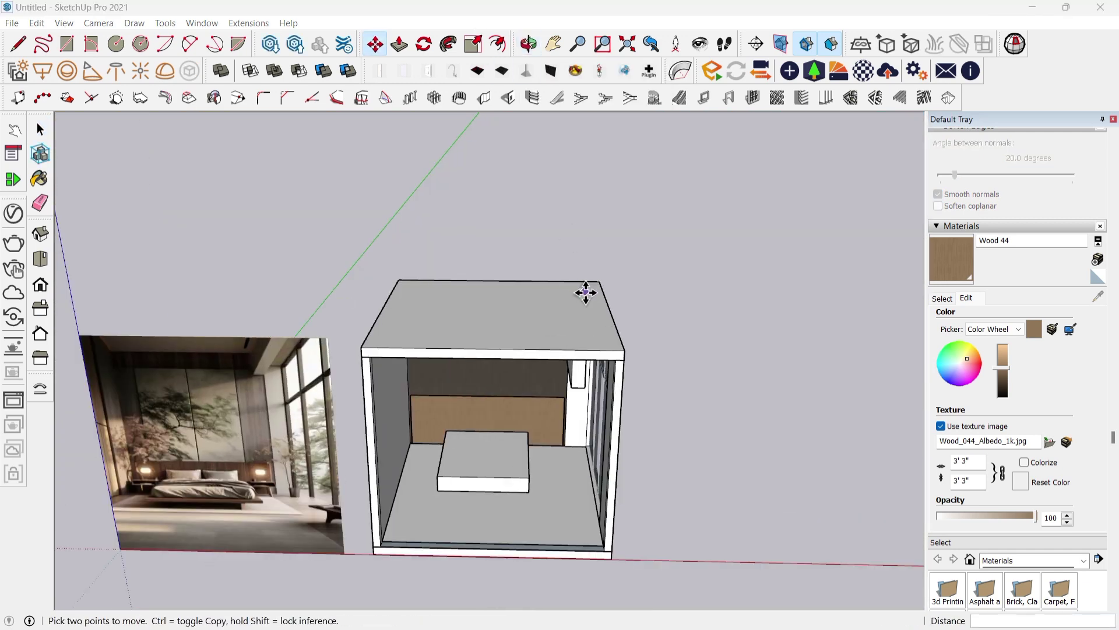
pyautogui.moveTo(585, 292); pyautogui.dragTo(340, 190, button='middle')
pyautogui.scroll(3, 339, 190)
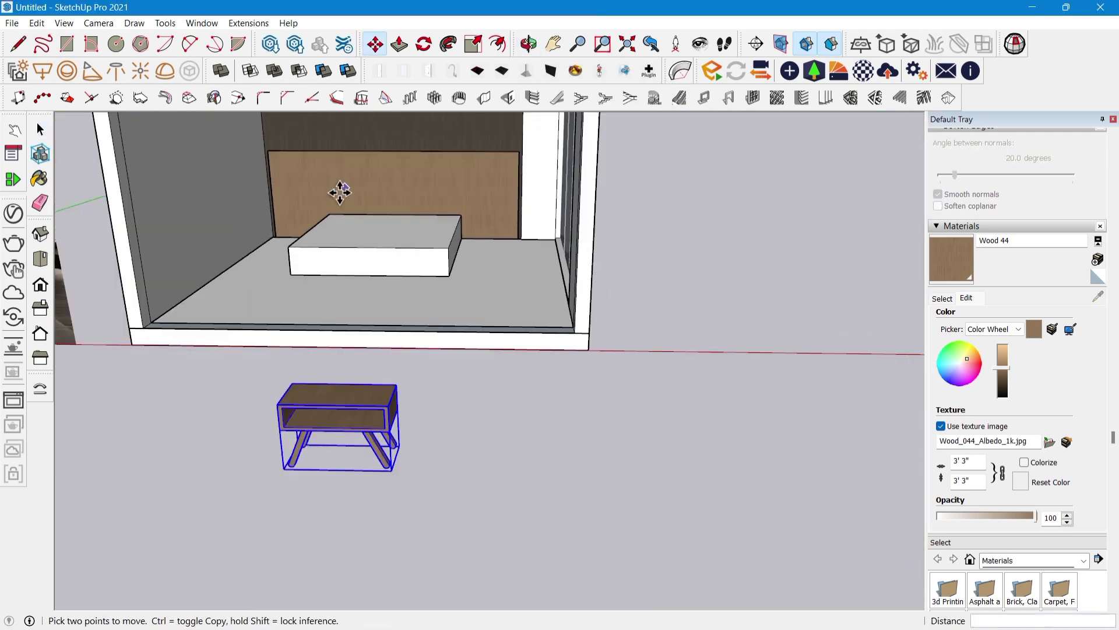
pyautogui.scroll(1, 382, 466)
pyautogui.click(405, 413)
pyautogui.scroll(5, 521, 190)
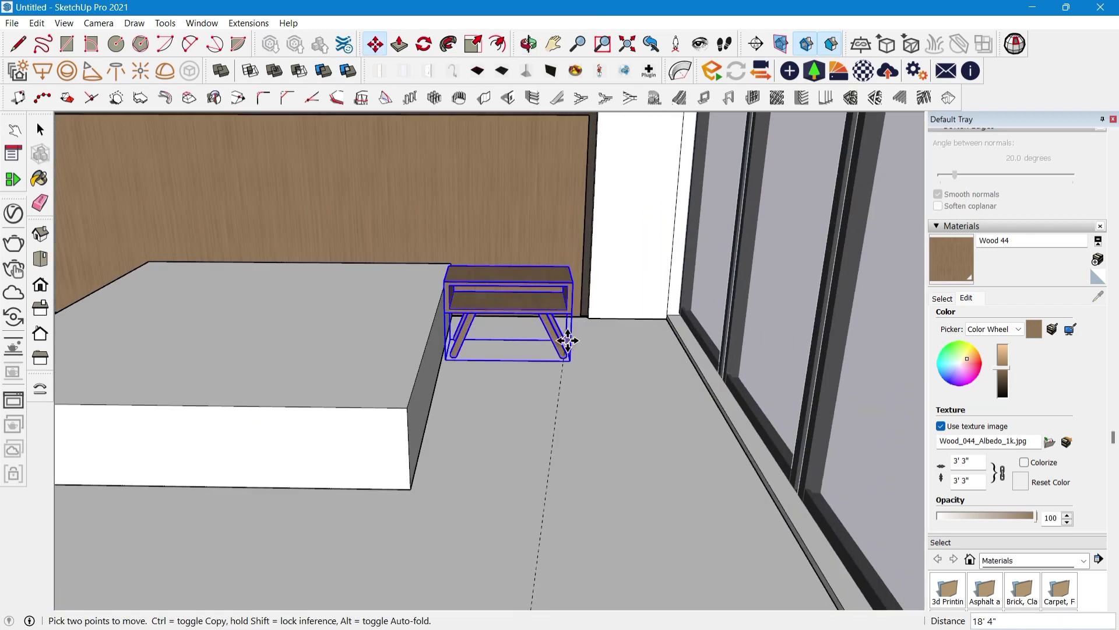
# Move the bedside table back against the wooden headboard panel
pyautogui.click(572, 318)
pyautogui.scroll(5, 637, 425)
pyautogui.moveTo(572, 317); pyautogui.dragTo(703, 399, button='middle')
pyautogui.scroll(3, 679, 424)
pyautogui.scroll(-5, 662, 419)
# Copy the bedside table 8' 1" across to the other side of the bed block
pyautogui.press('ctrl')
pyautogui.click(686, 423)
pyautogui.scroll(-2, 682, 426)
pyautogui.keyDown('shift'); pyautogui.moveTo(330, 425); pyautogui.dragTo(694, 389, button='middle'); pyautogui.keyUp('shift')
pyautogui.scroll(-1, 694, 389)
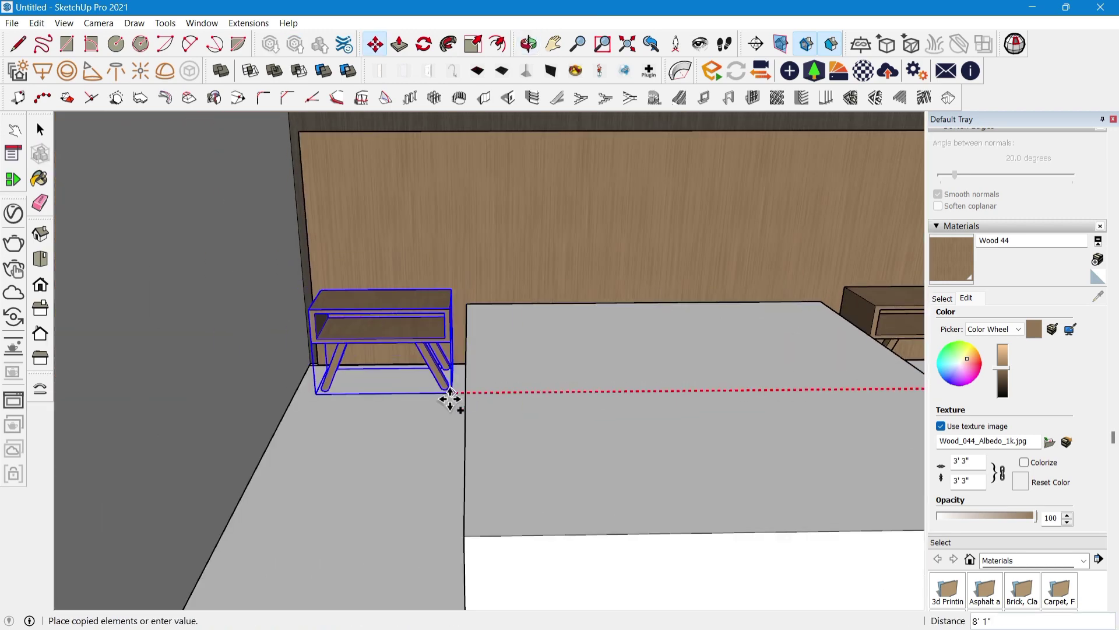
pyautogui.click(450, 398)
pyautogui.scroll(-6, 434, 368)
pyautogui.moveTo(432, 362); pyautogui.dragTo(443, 326, button='middle')
pyautogui.press('space')
pyautogui.click(674, 549)
pyautogui.moveTo(670, 415); pyautogui.dragTo(664, 375, button='middle')
pyautogui.scroll(-3, 672, 382)
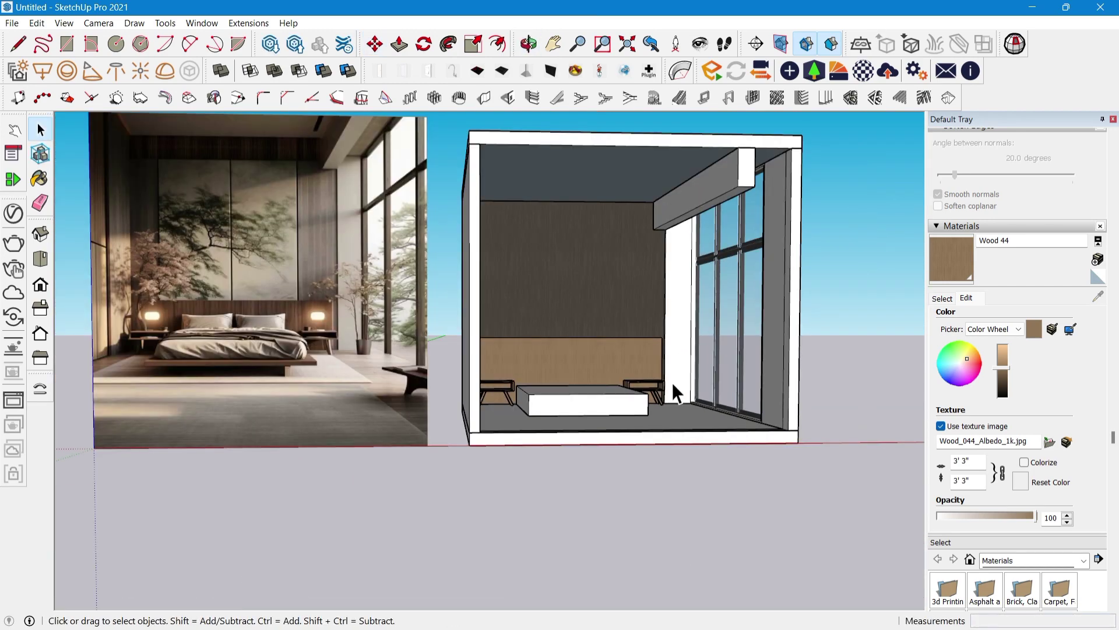
# Move the bed block out of the room onto the open ground in front of it
pyautogui.scroll(1, 672, 383)
pyautogui.click(579, 410)
pyautogui.moveTo(580, 410); pyautogui.dragTo(623, 466, button='middle')
pyautogui.scroll(3, 624, 466)
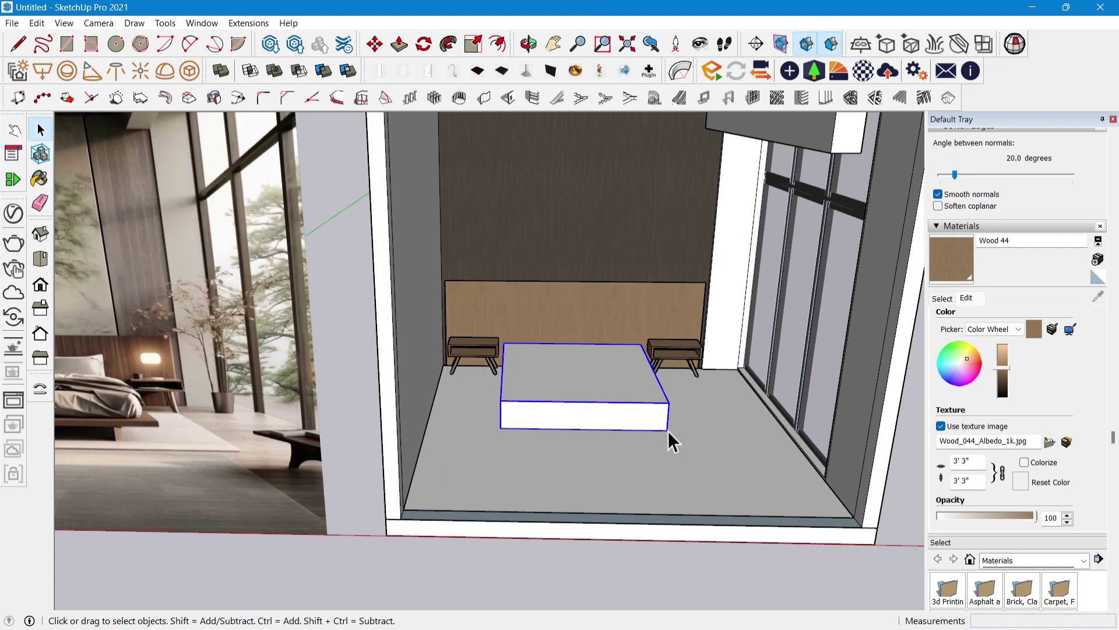
pyautogui.press('m')
pyautogui.click(668, 431)
pyautogui.scroll(-4, 511, 412)
pyautogui.click(622, 572)
pyautogui.scroll(1, 622, 572)
pyautogui.moveTo(610, 570); pyautogui.dragTo(568, 502, button='middle')
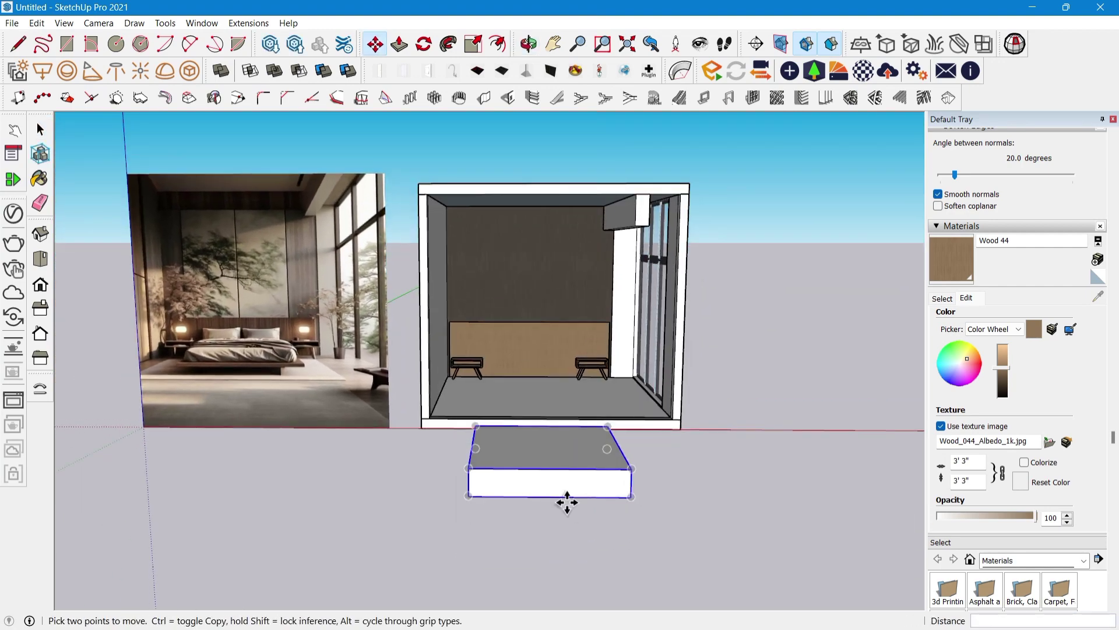
# Place a horizontal guide 4 inches below the top front edge of the bed block
pyautogui.press('space')
pyautogui.scroll(3, 560, 487)
pyautogui.scroll(2, 547, 420)
pyautogui.press('t')
pyautogui.click(532, 433)
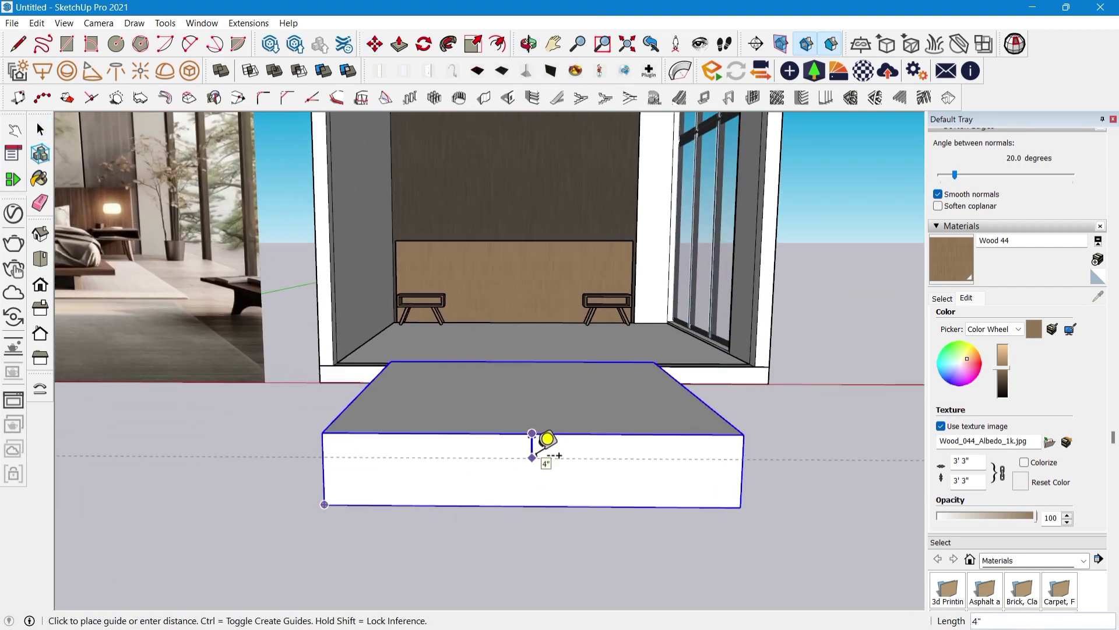
pyautogui.click(548, 452)
# Open the bed block group and push its underside up 10 inches to leave a thin slab
pyautogui.press('space')
pyautogui.moveTo(548, 452)
pyautogui.mouseDown(button='middle')
pyautogui.moveTo(555, 465)
pyautogui.moveTo(545, 445)
pyautogui.mouseUp(button='middle')
pyautogui.press('p')
pyautogui.moveTo(547, 353); pyautogui.dragTo(574, 411, button='middle')
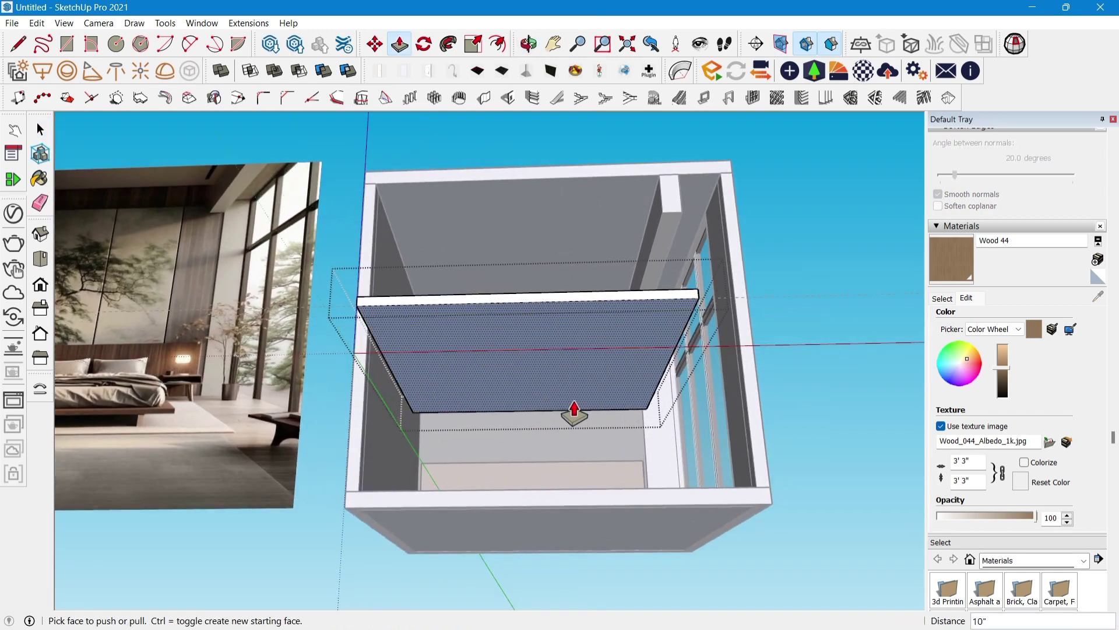
# Create an inset rectangle on the slab's underside and extrude it downward as a recessed bed base
pyautogui.click(619, 346)
pyautogui.press('space')
pyautogui.click(580, 358)
pyautogui.press('p')
pyautogui.click(587, 357)
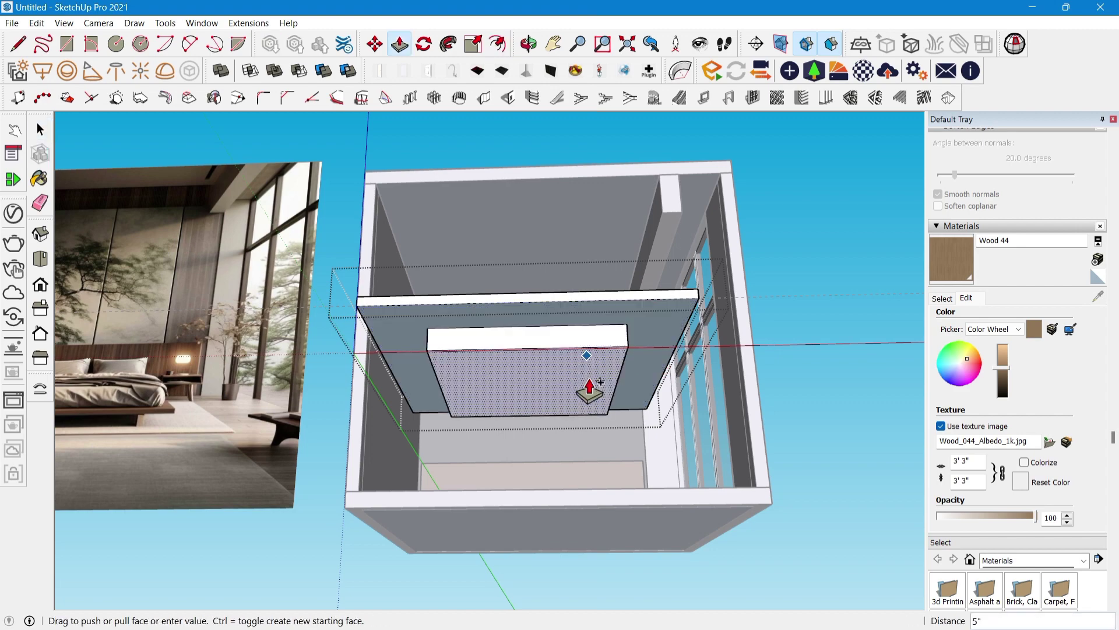
pyautogui.click(604, 506)
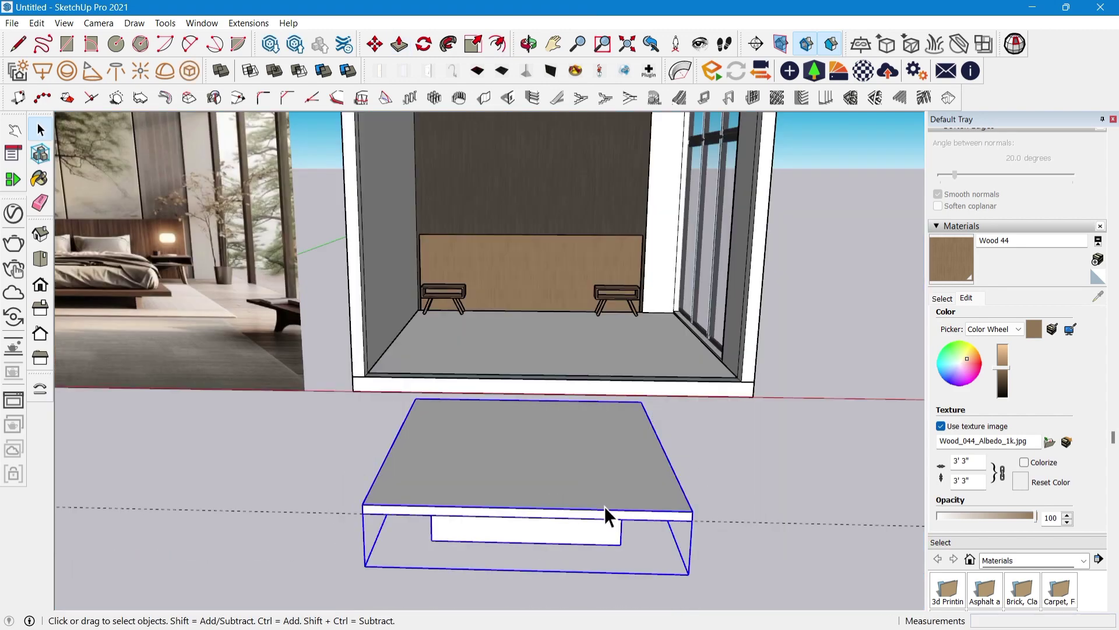
pyautogui.scroll(-2, 613, 530)
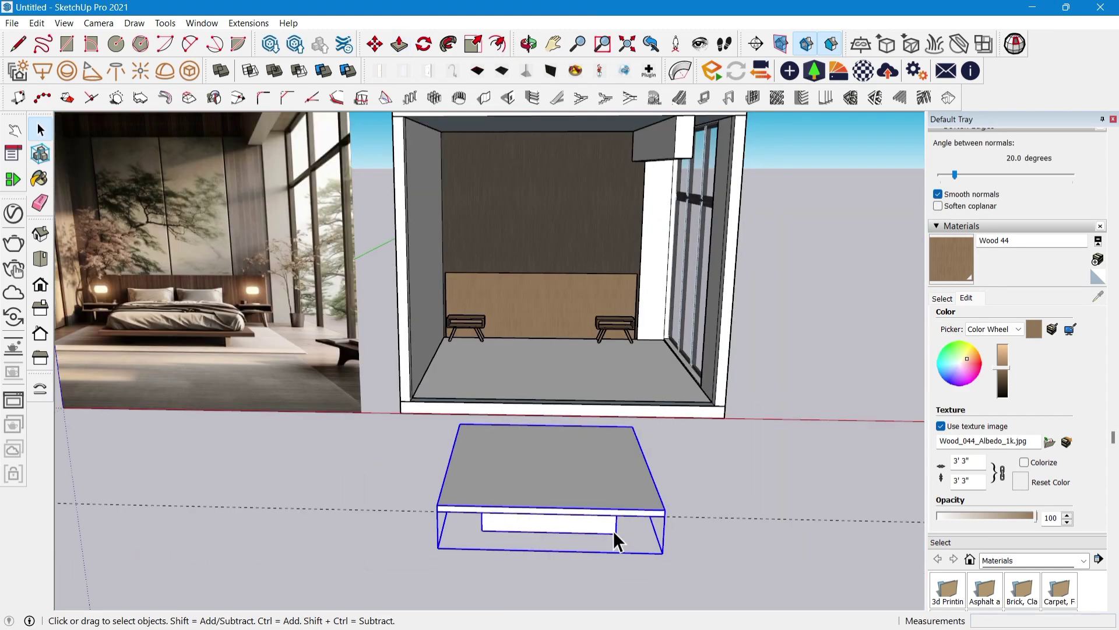
# Open the bed group and adjust the recessed base beneath the slab with Push/Pull
pyautogui.press('m')
pyautogui.moveTo(613, 530); pyautogui.dragTo(448, 446, button='middle')
pyautogui.press('space')
pyautogui.doubleClick(481, 445)
pyautogui.press('p')
pyautogui.click(481, 452)
pyautogui.click(505, 448)
pyautogui.press('space')
pyautogui.press('Escape')
# Move the platform bed back into the room, against the back wall panel between the two bedside tables
pyautogui.press('m')
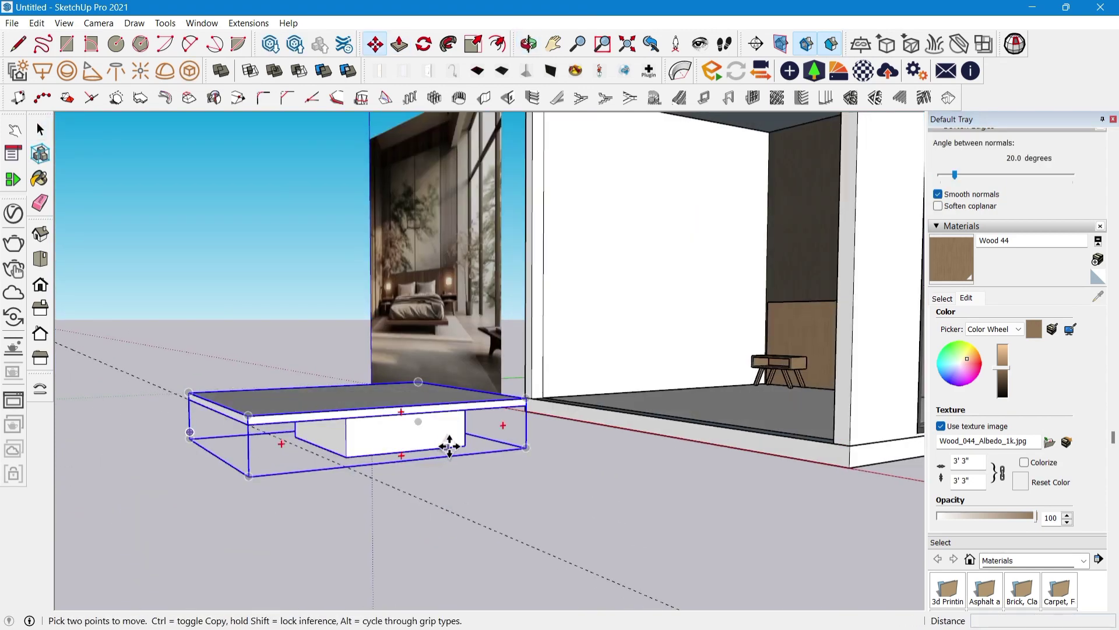
pyautogui.click(527, 449)
pyautogui.moveTo(825, 421); pyautogui.dragTo(967, 525, button='middle')
pyautogui.click(831, 254)
pyautogui.moveTo(832, 262)
pyautogui.mouseDown(button='middle')
pyautogui.moveTo(854, 248)
pyautogui.moveTo(793, 297)
pyautogui.mouseUp(button='middle')
pyautogui.press('capslock')
pyautogui.press('space')
pyautogui.click(613, 481)
# Paint the platform bed with the Wood 44 material
pyautogui.moveTo(613, 481)
pyautogui.mouseDown(button='middle')
pyautogui.moveTo(674, 407)
pyautogui.moveTo(740, 374)
pyautogui.mouseUp(button='middle')
pyautogui.scroll(1, 740, 374)
pyautogui.press('b')
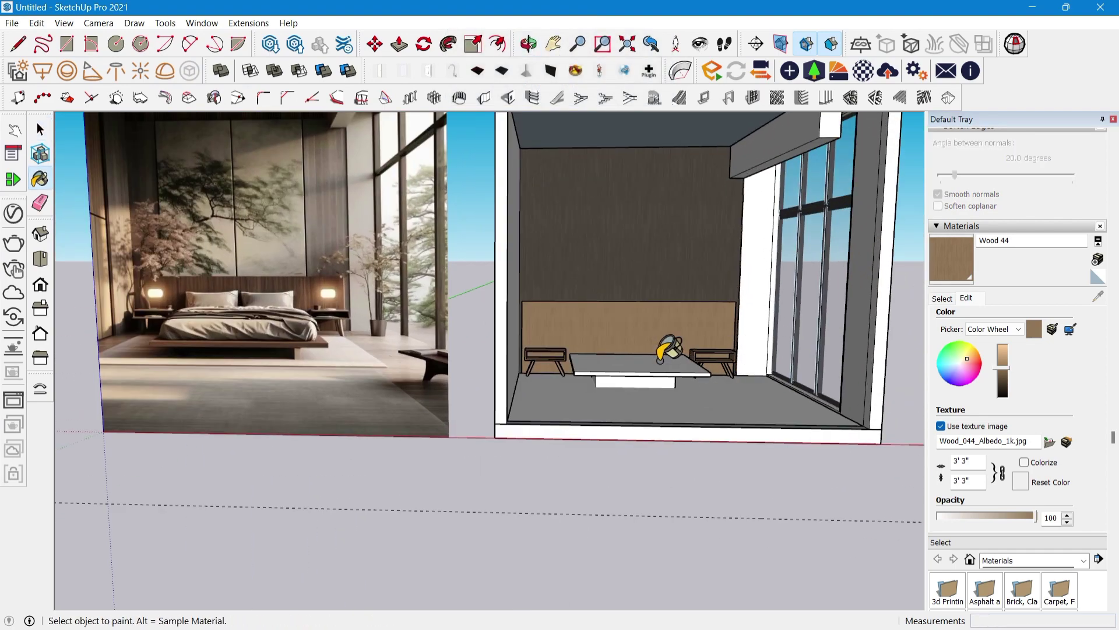
pyautogui.click(661, 360)
pyautogui.scroll(-3, 632, 445)
pyautogui.press('space')
pyautogui.scroll(5, 628, 324)
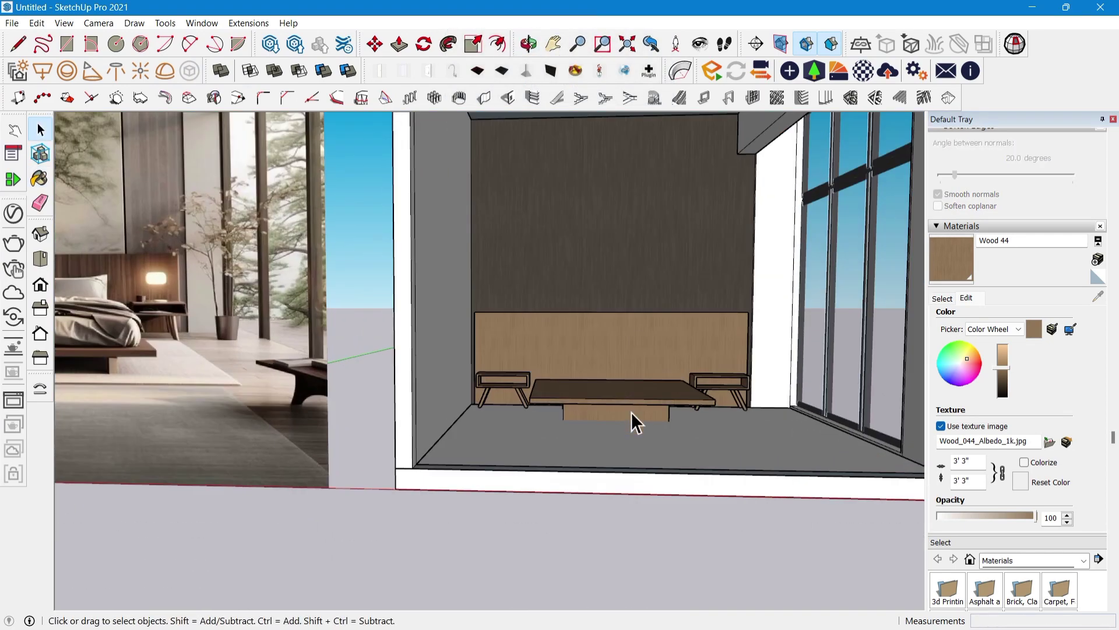
# Open the room group at its floor and import Wood 05, Brick Bond from the Wood category of the Enscape Material Library
pyautogui.scroll(2, 632, 414)
pyautogui.press('m')
pyautogui.scroll(-3, 700, 478)
pyautogui.scroll(1, 765, 495)
pyautogui.press('space')
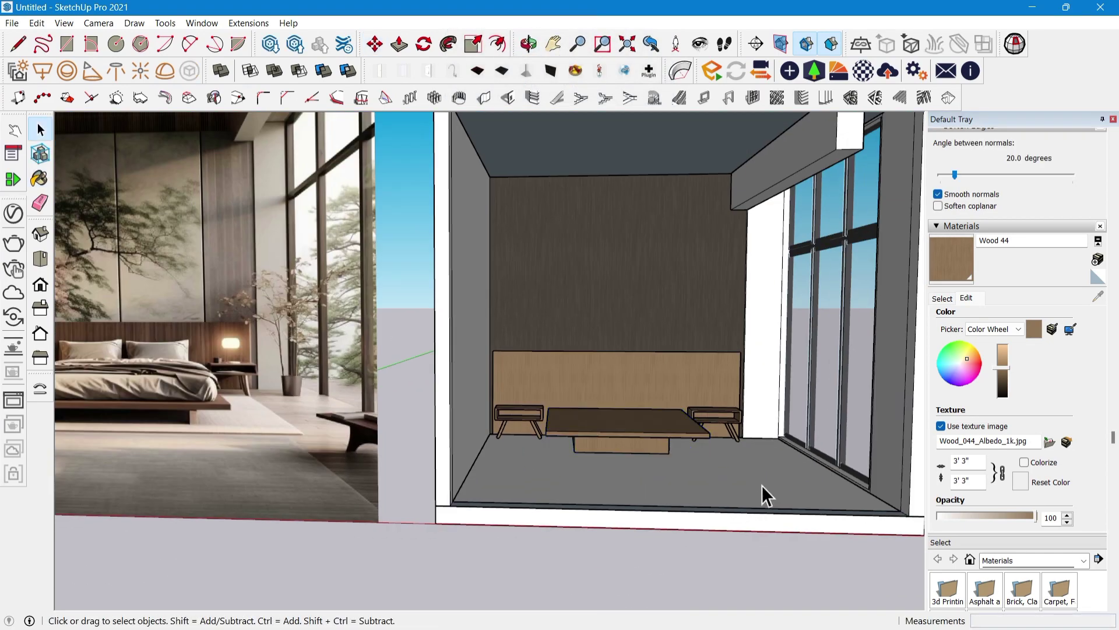
pyautogui.doubleClick(762, 487)
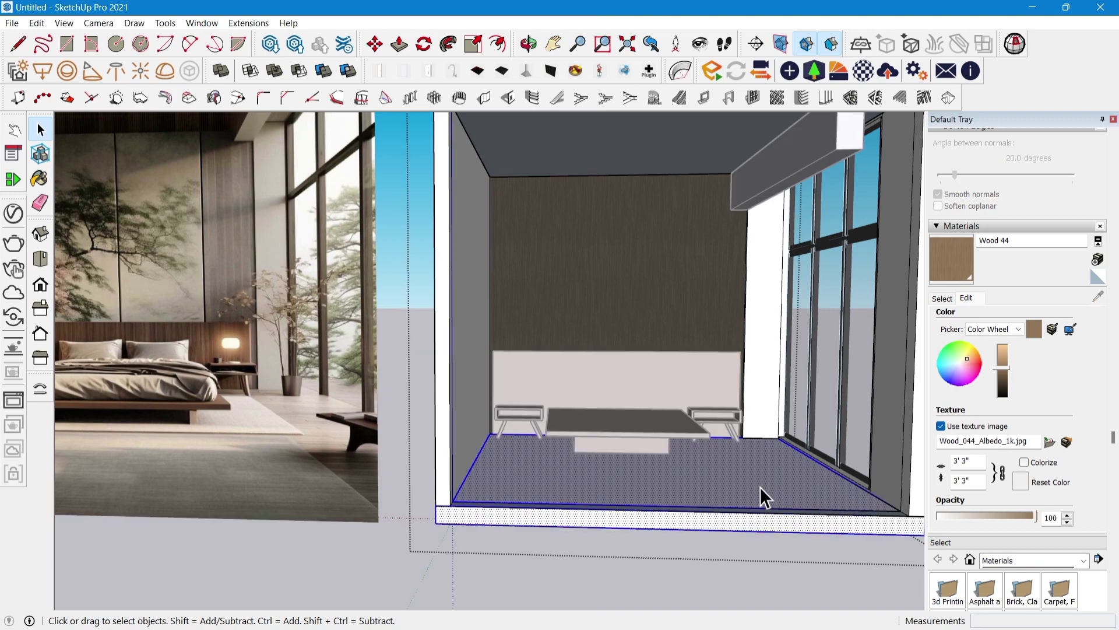
pyautogui.click(248, 24)
pyautogui.moveTo(292, 189)
pyautogui.click(459, 272)
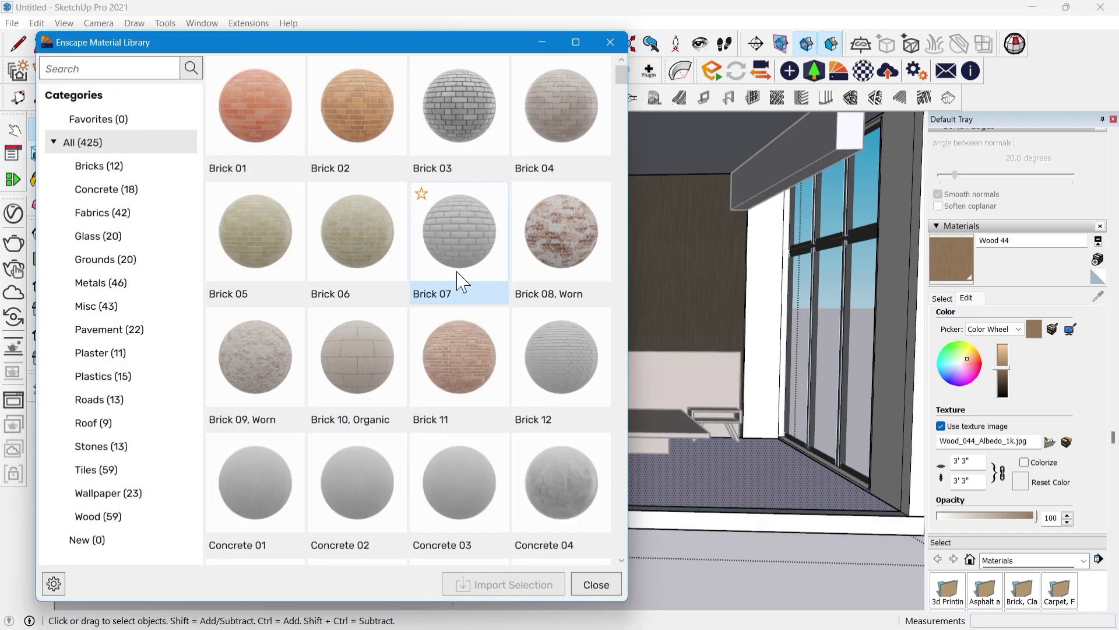
pyautogui.click(128, 520)
pyautogui.scroll(-4, 466, 420)
pyautogui.scroll(3, 518, 385)
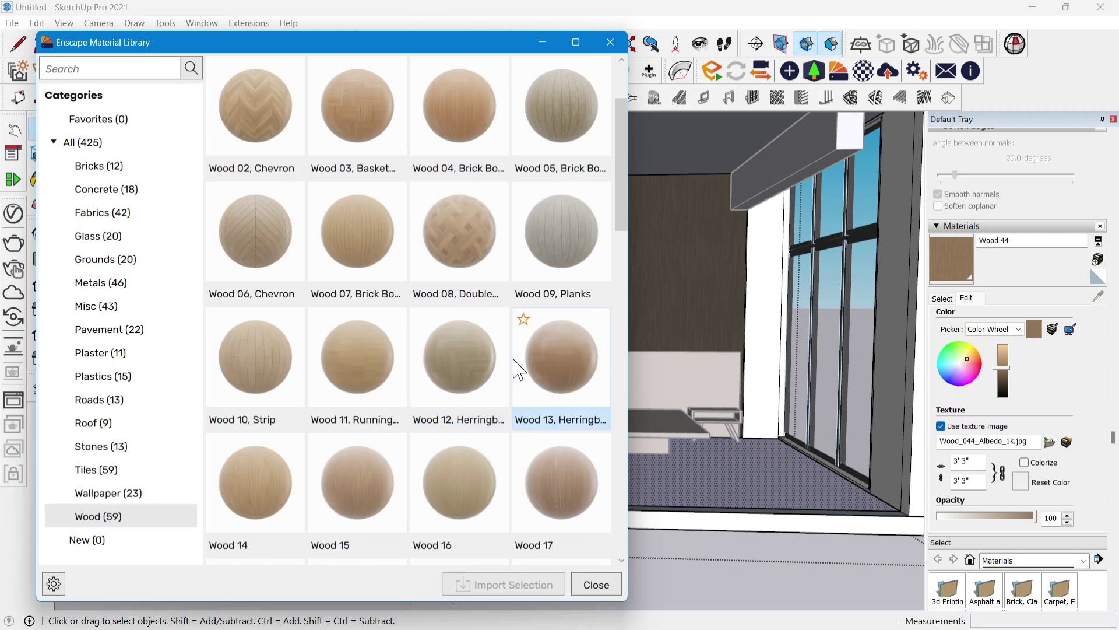
pyautogui.click(563, 233)
pyautogui.scroll(-10, 524, 440)
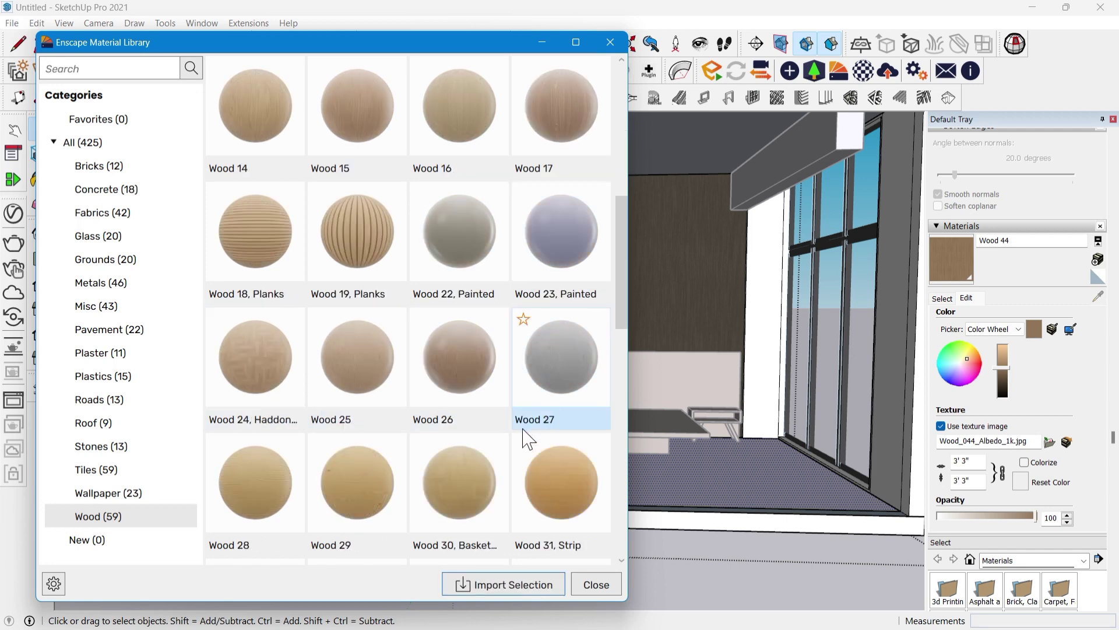
pyautogui.scroll(10, 526, 443)
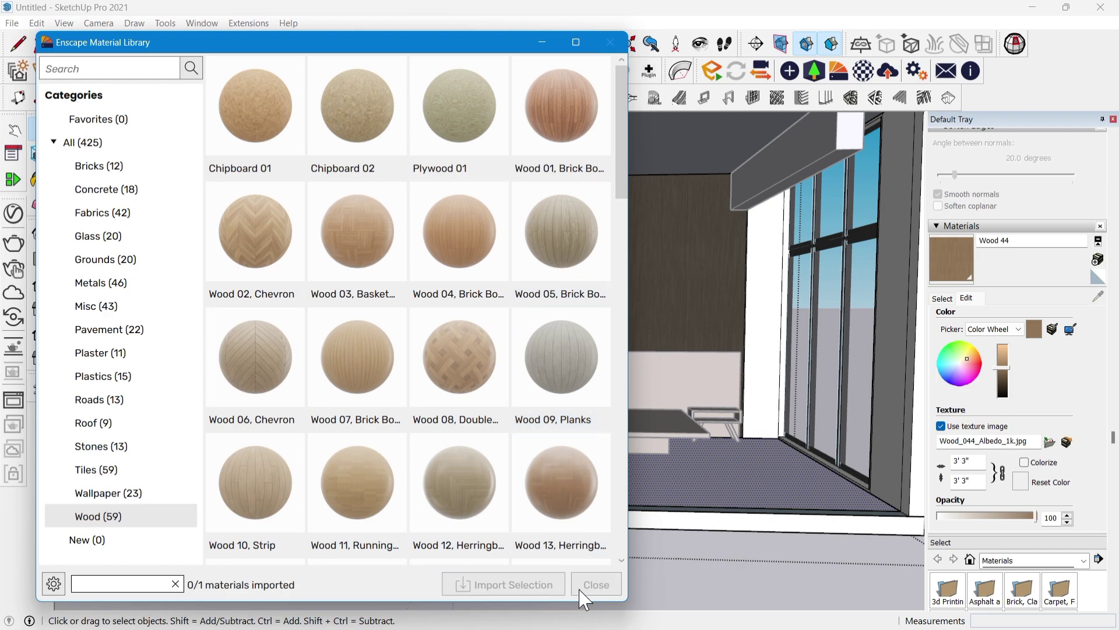
pyautogui.click(596, 584)
# Paint the room's floor with Wood 05, Brick Bond
pyautogui.click(694, 477)
pyautogui.moveTo(694, 478)
pyautogui.mouseDown(button='middle')
pyautogui.moveTo(729, 620)
pyautogui.moveTo(768, 543)
pyautogui.mouseUp(button='middle')
pyautogui.scroll(-2, 768, 543)
pyautogui.scroll(1, 770, 540)
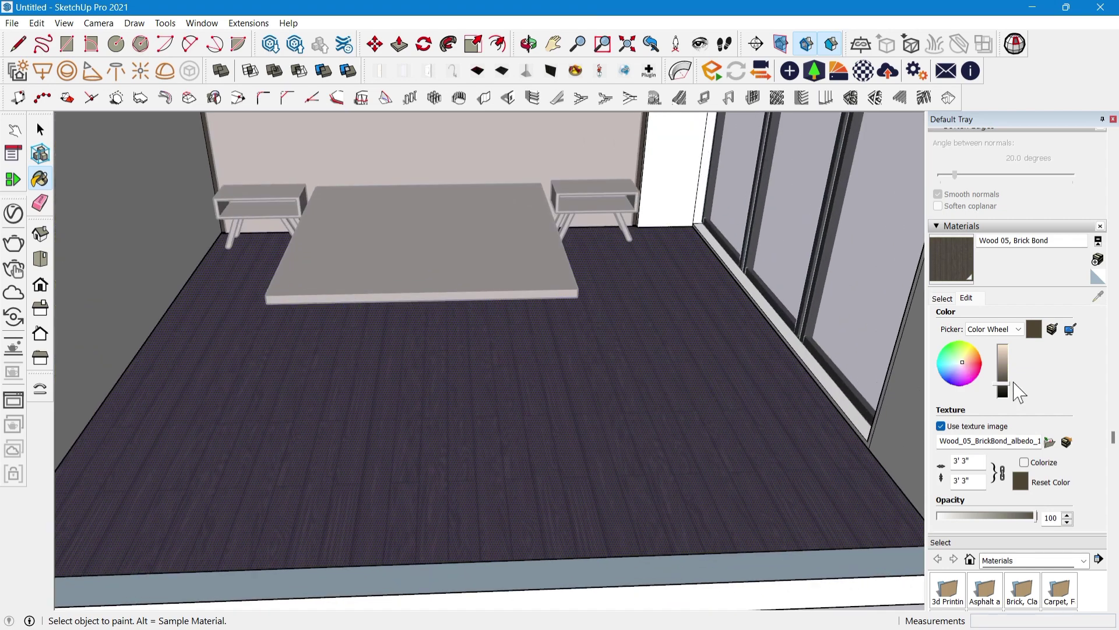
# Lighten the colour of the floor material and set its texture size to 2' by 2'
pyautogui.moveTo(1015, 387); pyautogui.dragTo(1005, 371)
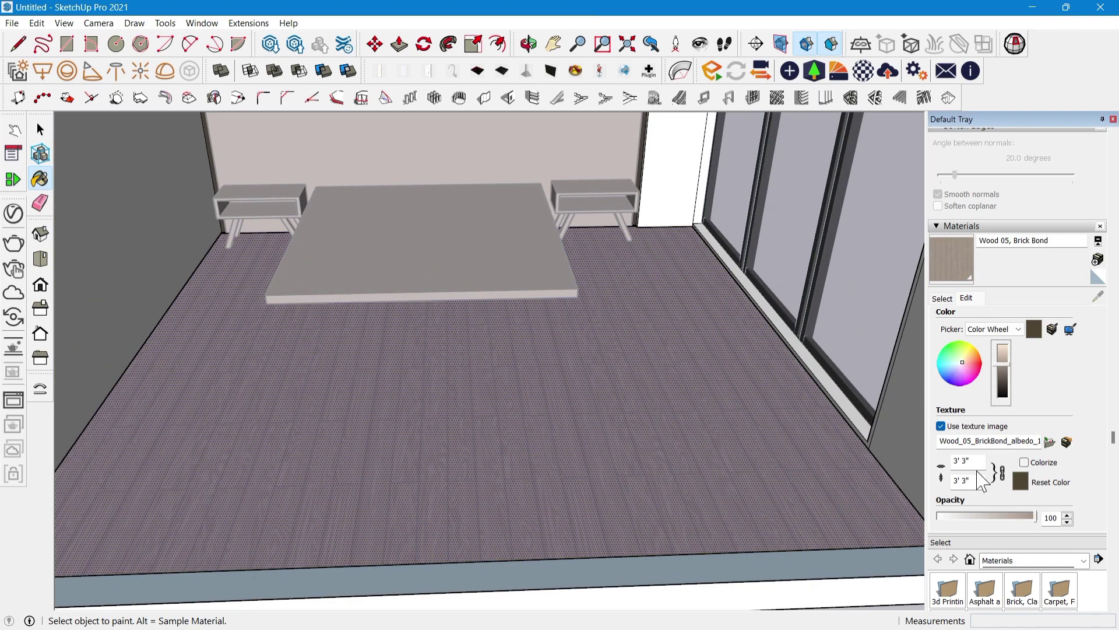
pyautogui.scroll(-4, 563, 410)
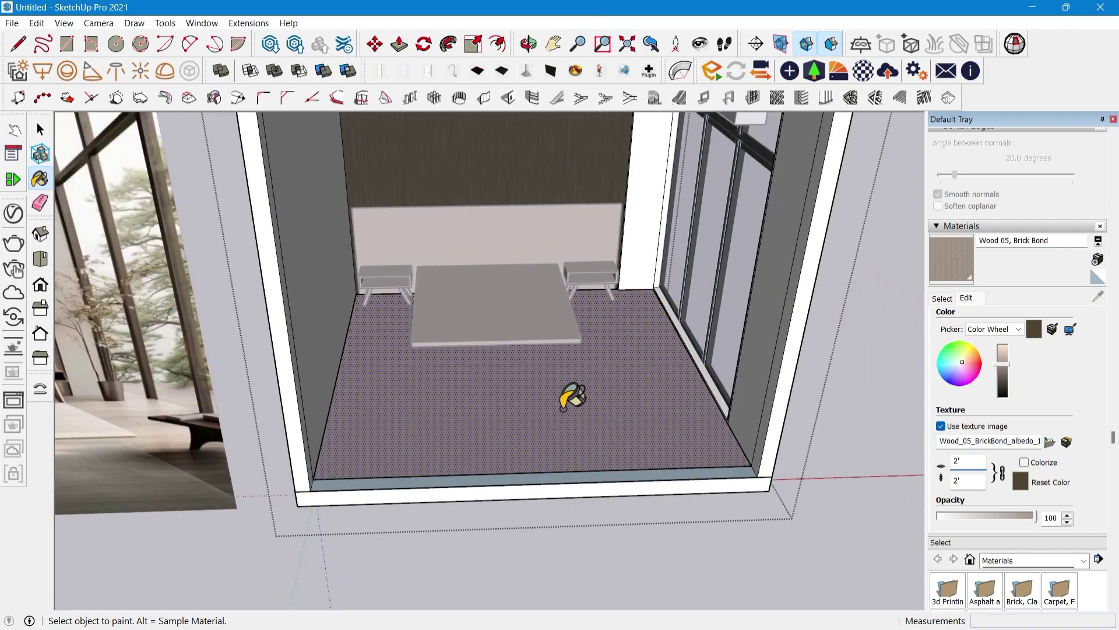
# Reposition the floor texture, rotating it a quarter turn so the planks run across the room's width
pyautogui.rightClick(599, 411)
pyautogui.click(782, 295)
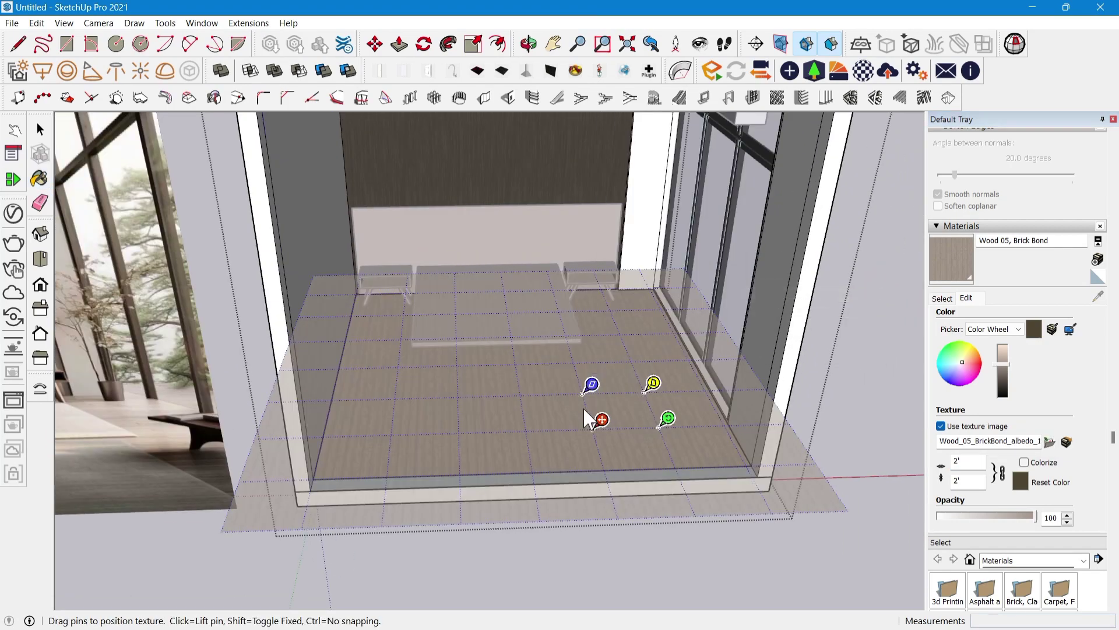
pyautogui.moveTo(592, 386)
pyautogui.mouseDown()
pyautogui.moveTo(660, 395)
pyautogui.moveTo(645, 450)
pyautogui.moveTo(604, 395)
pyautogui.moveTo(529, 377)
pyautogui.moveTo(462, 390)
pyautogui.moveTo(565, 359)
pyautogui.moveTo(588, 392)
pyautogui.mouseUp()
pyautogui.scroll(3, 619, 415)
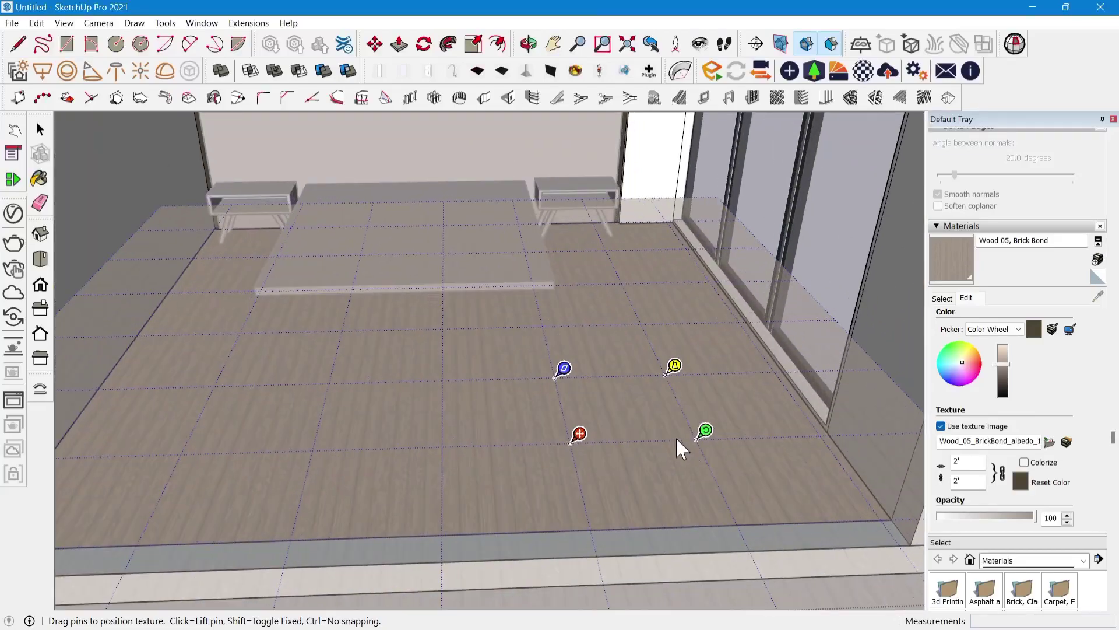
pyautogui.moveTo(702, 435); pyautogui.dragTo(611, 563)
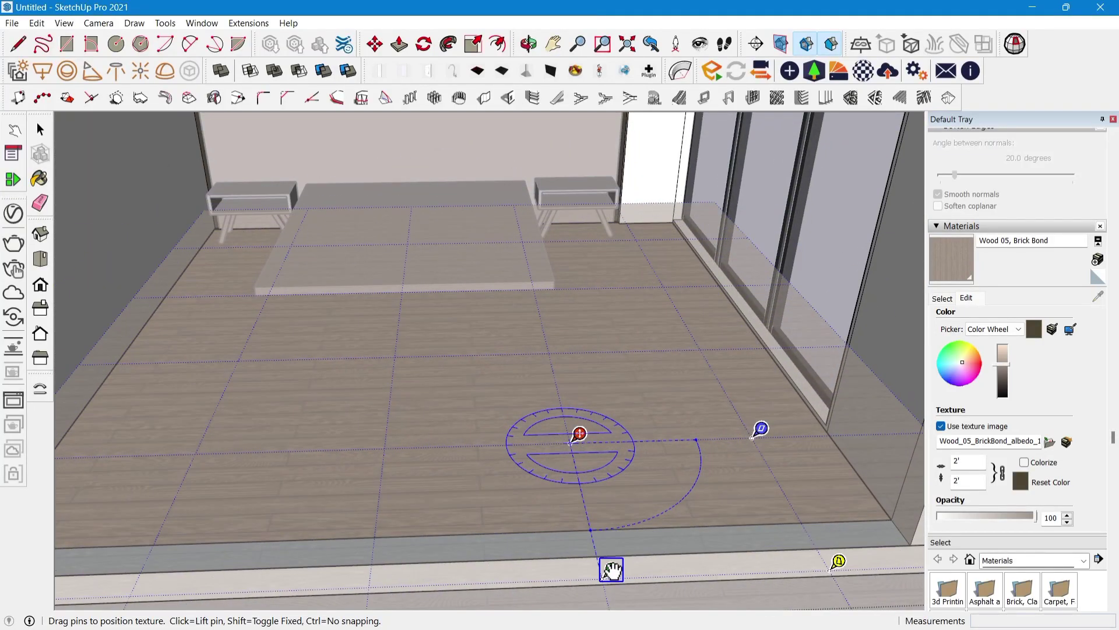
pyautogui.scroll(-3, 525, 429)
pyautogui.click(782, 408)
# Close the room group and delete all guides in the model
pyautogui.press('space')
pyautogui.scroll(2, 493, 428)
pyautogui.moveTo(495, 421); pyautogui.dragTo(577, 449, button='middle')
pyautogui.scroll(-3, 536, 416)
pyautogui.press('Escape')
pyautogui.click(37, 22)
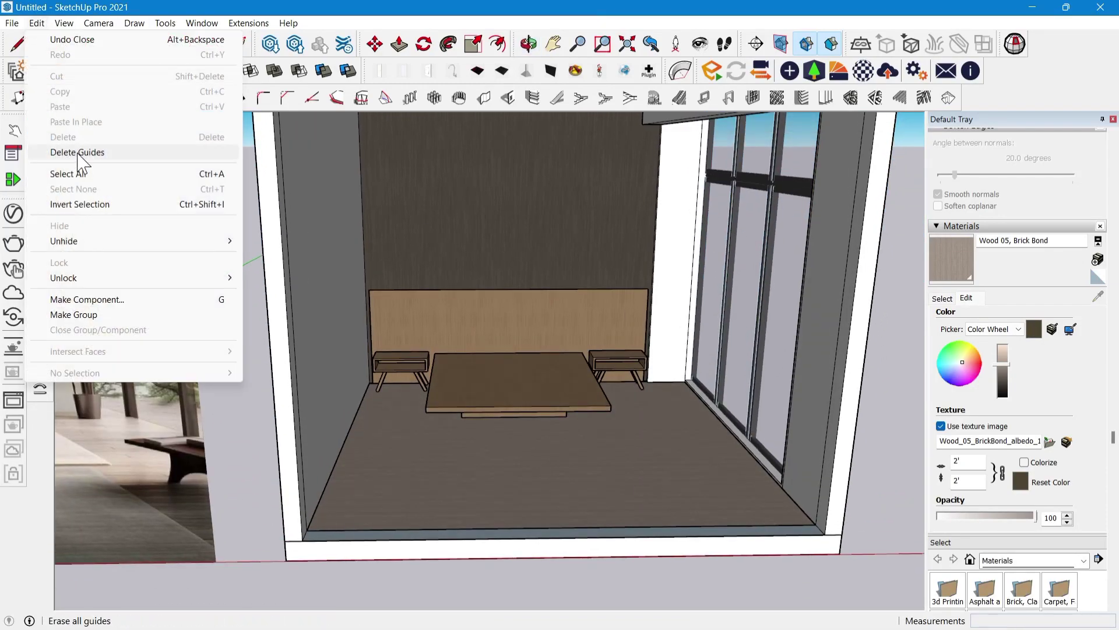
pyautogui.click(78, 154)
# Open the bed group and draw a narrow rectangle across the slab's full width along its head edge
pyautogui.scroll(5, 512, 467)
pyautogui.moveTo(525, 418); pyautogui.dragTo(500, 431, button='middle')
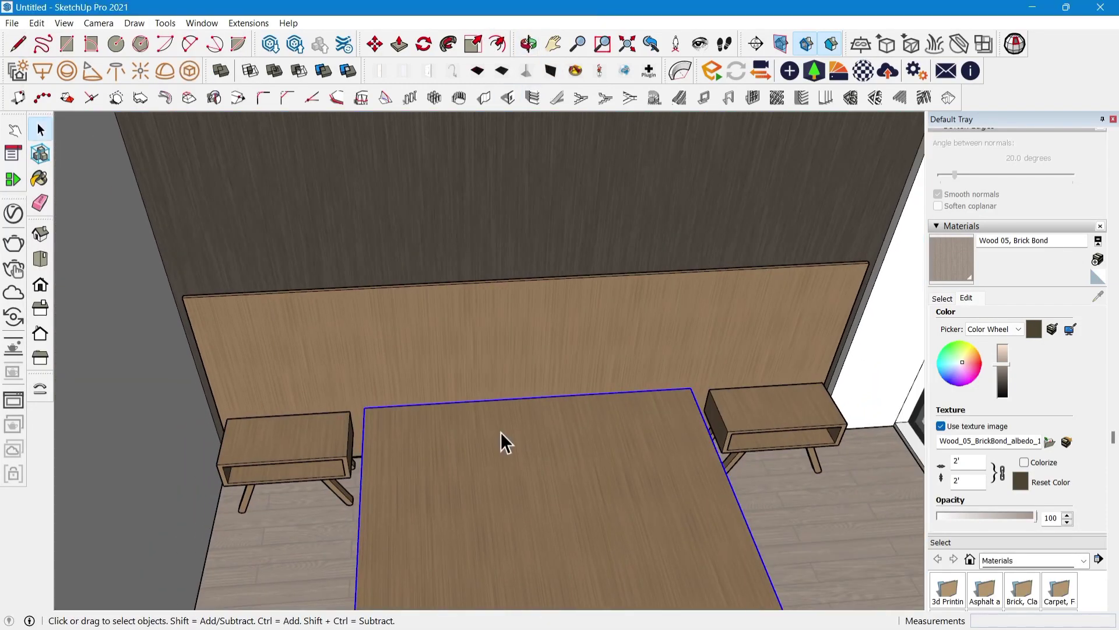
pyautogui.doubleClick(501, 431)
pyautogui.scroll(4, 501, 430)
pyautogui.press('r')
pyautogui.click(286, 374)
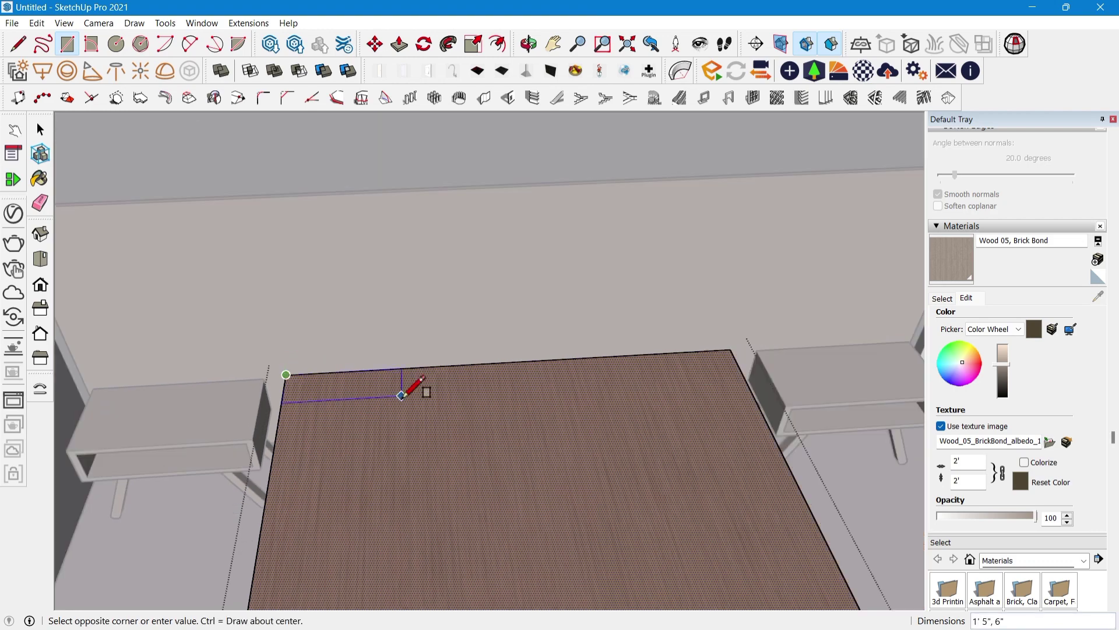
pyautogui.scroll(3, 707, 356)
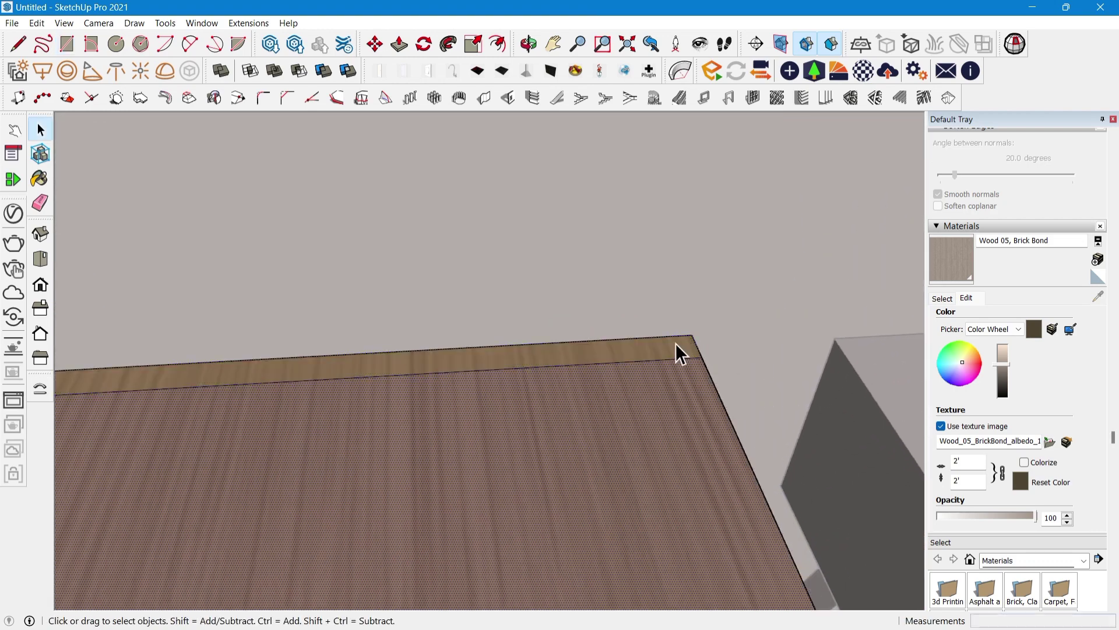
# Extrude the narrow strip at the slab's head edge up 1' as a low headboard
pyautogui.click(675, 345)
pyautogui.press('p')
pyautogui.scroll(-1, 690, 195)
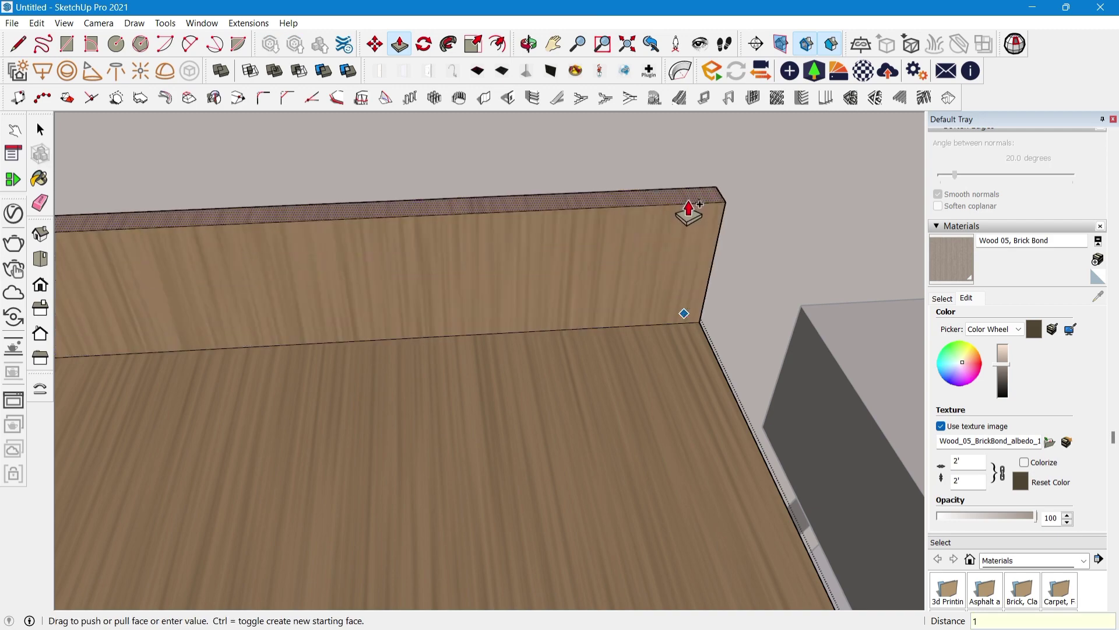
pyautogui.press('Return')
pyautogui.scroll(-10, 674, 332)
pyautogui.press('space')
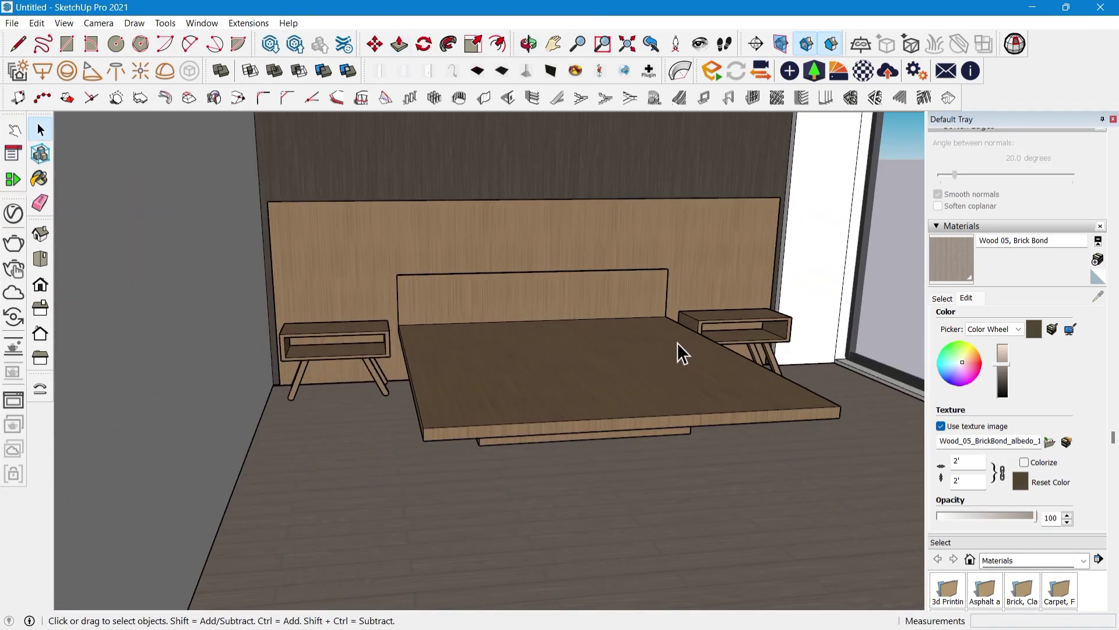
# Import the BED_01 model from the Downloads folder into the scene
pyautogui.moveTo(677, 344); pyautogui.dragTo(651, 366, button='middle')
pyautogui.click(13, 23)
pyautogui.click(67, 263)
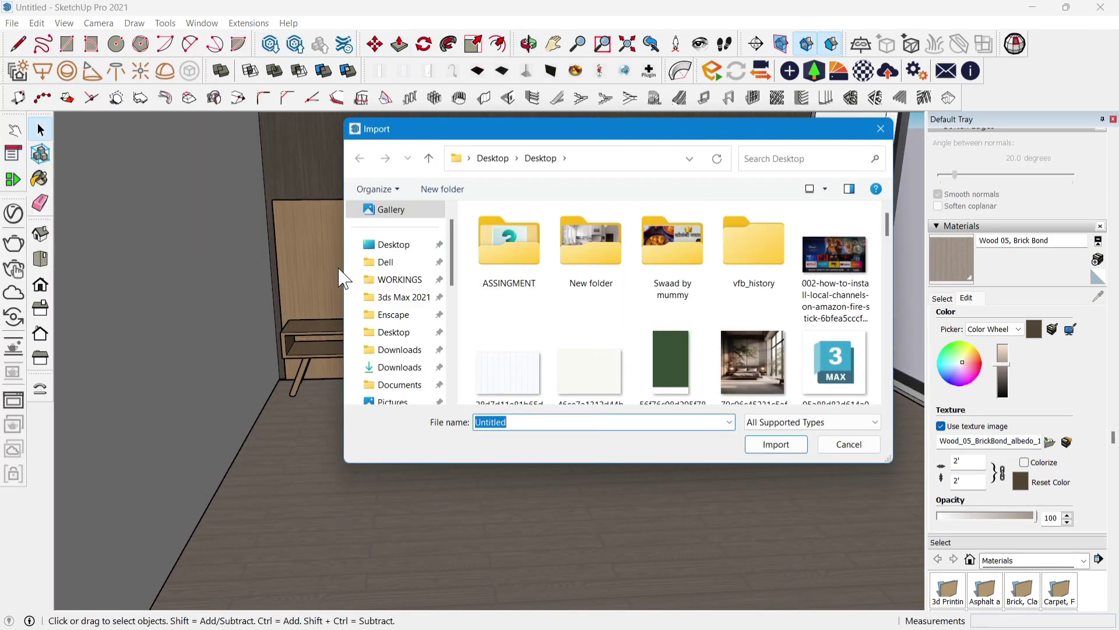
pyautogui.click(400, 367)
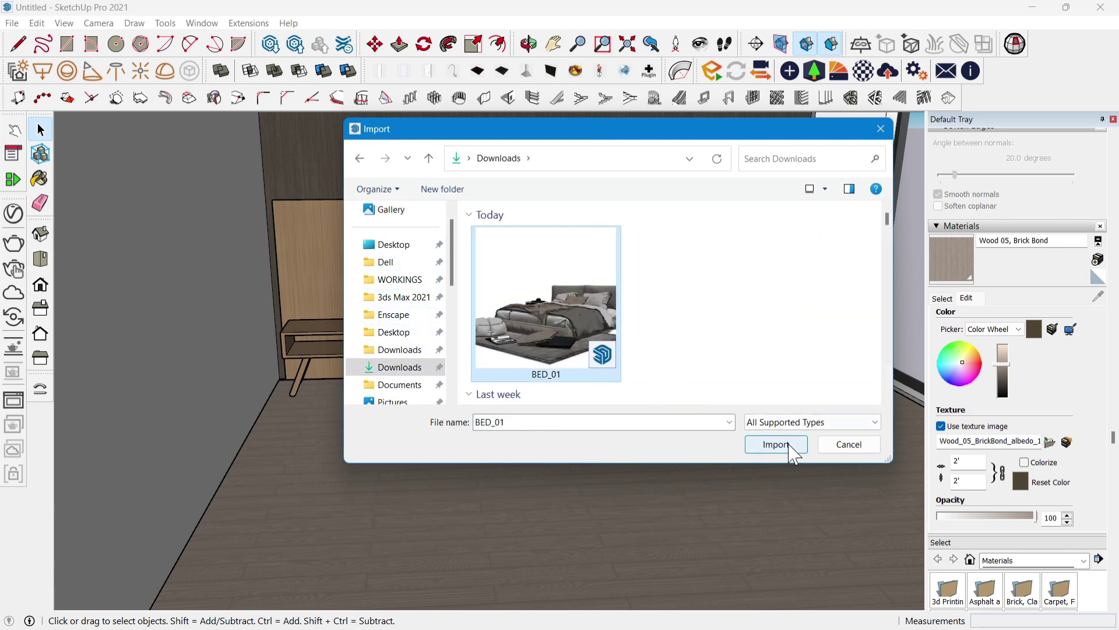
pyautogui.click(776, 444)
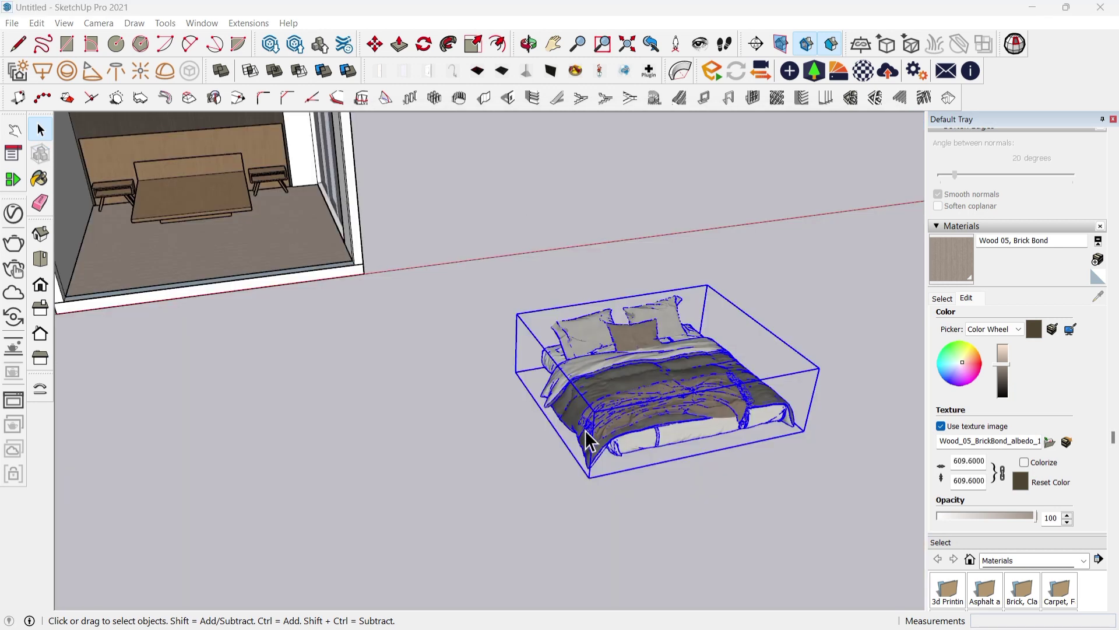
# Move the imported bed model into the room to the platform bed's position
pyautogui.moveTo(621, 449); pyautogui.dragTo(612, 334, button='middle')
pyautogui.scroll(1, 612, 335)
pyautogui.press('m')
pyautogui.scroll(2, 578, 373)
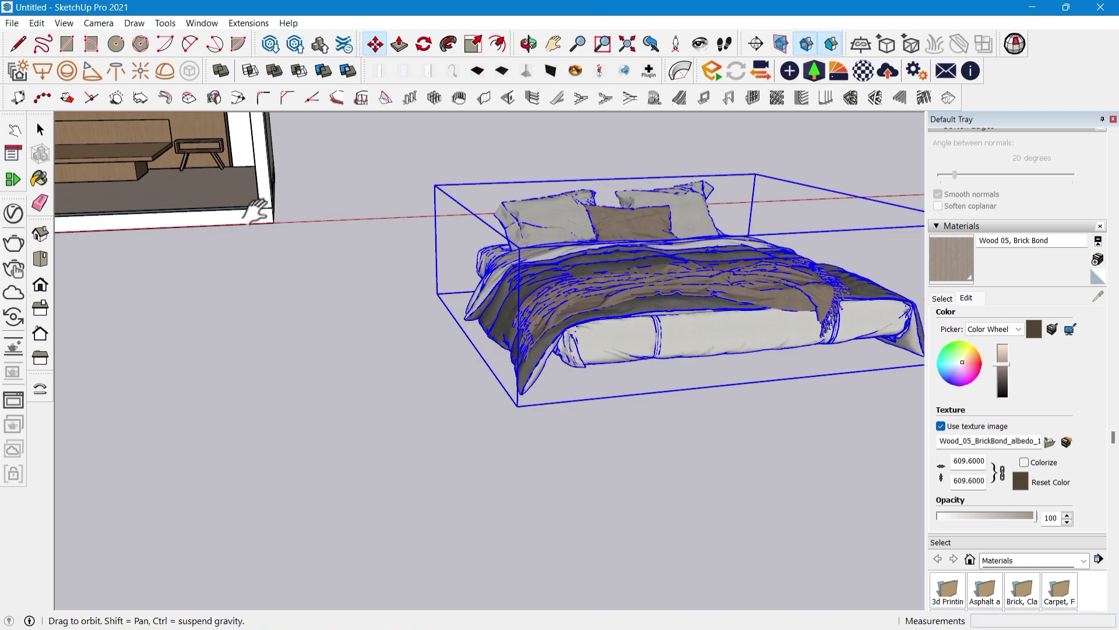
pyautogui.keyDown('shift'); pyautogui.moveTo(257, 211); pyautogui.dragTo(534, 435, button='middle'); pyautogui.keyUp('shift')
pyautogui.scroll(3, 357, 446)
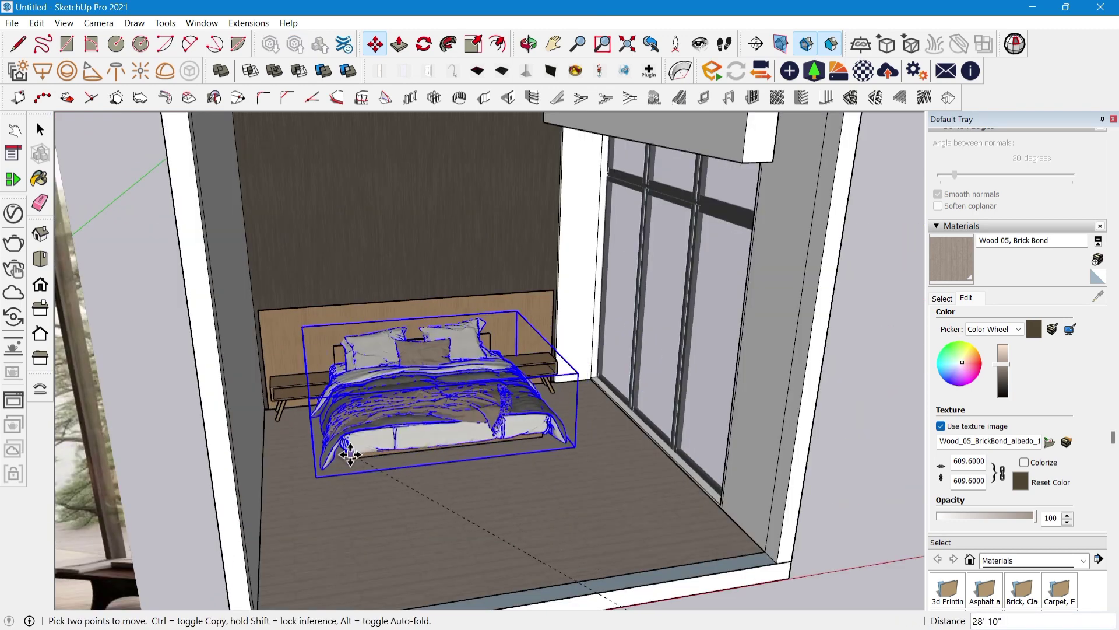
pyautogui.click(348, 448)
pyautogui.scroll(1, 346, 453)
pyautogui.moveTo(347, 456); pyautogui.dragTo(357, 369, button='middle')
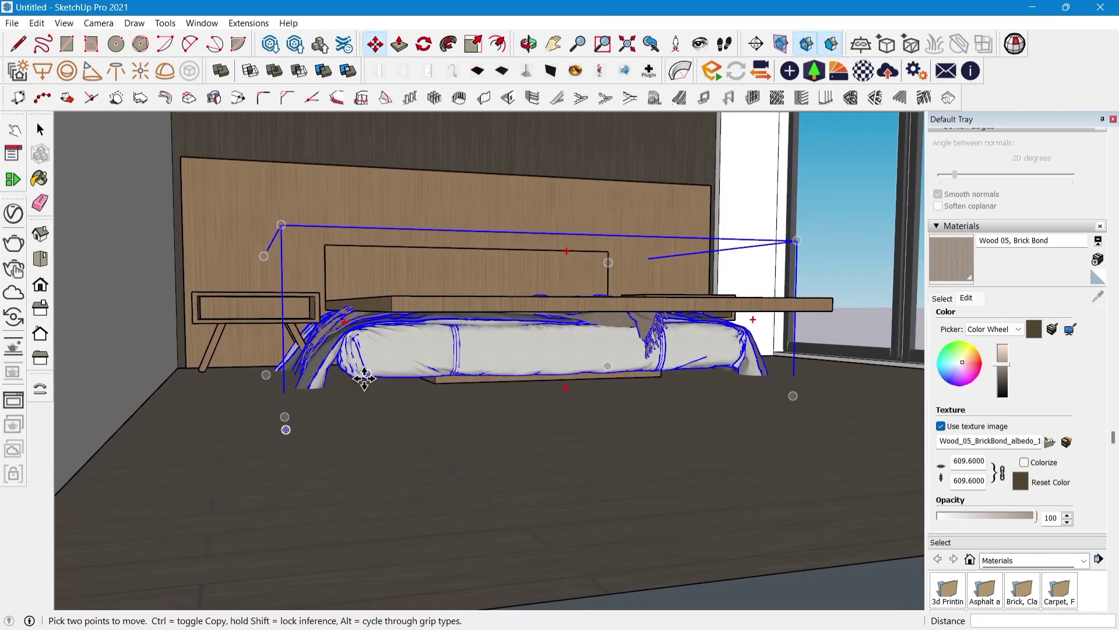
# Raise the imported bed model from floor level up onto the platform slab
pyautogui.click(364, 377)
pyautogui.click(425, 292)
pyautogui.moveTo(425, 292); pyautogui.dragTo(598, 385, button='middle')
# Scale the imported bed model slightly along its length and from its right side to fit the platform
pyautogui.press('s')
pyautogui.scroll(2, 452, 415)
pyautogui.click(453, 413)
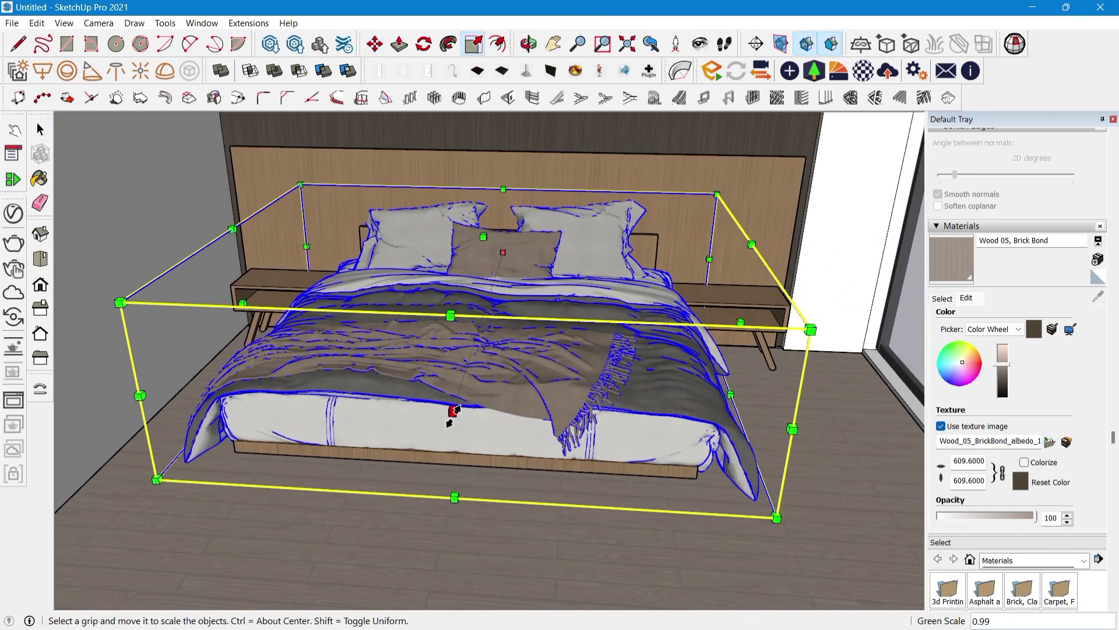
pyautogui.moveTo(452, 413); pyautogui.dragTo(548, 384, button='middle')
pyautogui.click(686, 358)
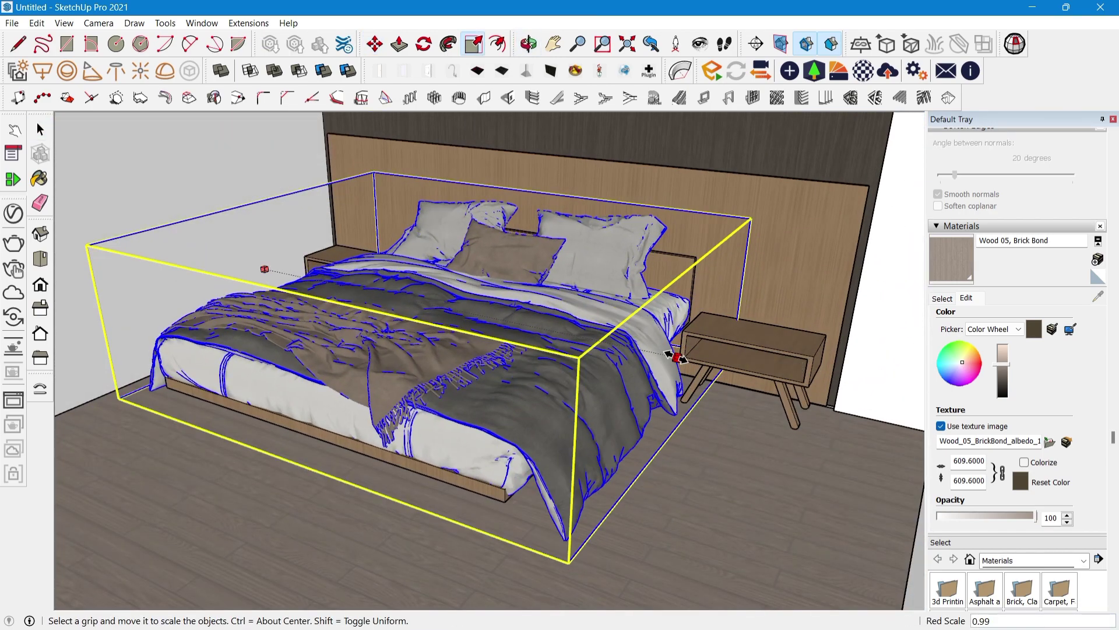
pyautogui.moveTo(514, 440); pyautogui.dragTo(710, 300, button='middle')
pyautogui.scroll(2, 624, 435)
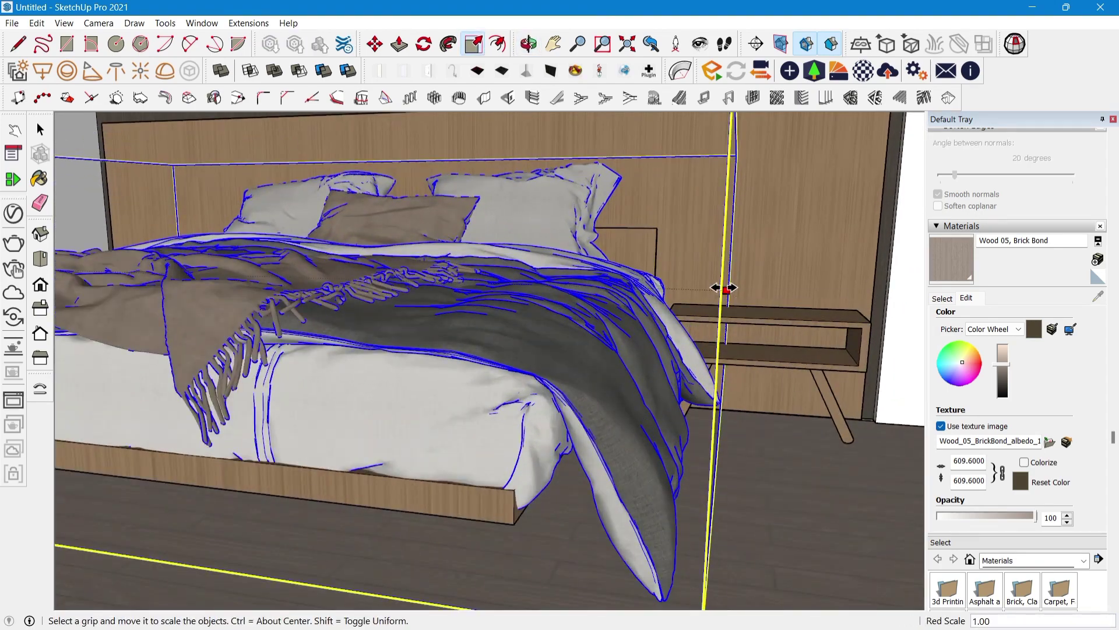
pyautogui.click(711, 291)
pyautogui.scroll(-3, 712, 291)
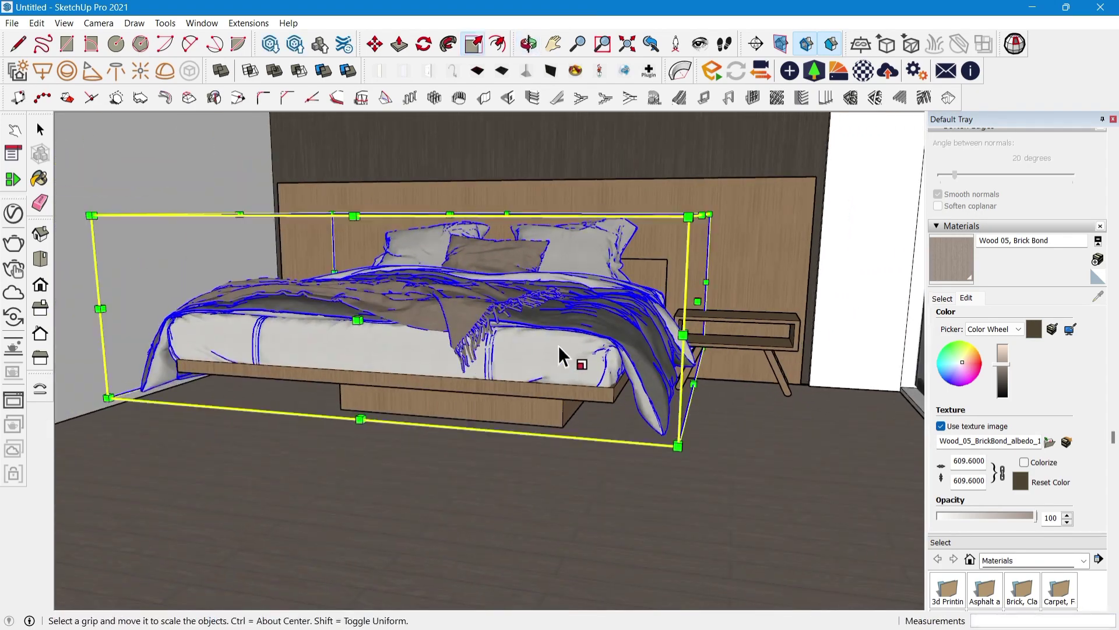
# Scale the imported bed model inward from its left side so the mattress fits the platform's width
pyautogui.scroll(1, 562, 355)
pyautogui.keyDown('shift'); pyautogui.moveTo(562, 354); pyautogui.dragTo(824, 472, button='middle'); pyautogui.keyUp('shift')
pyautogui.moveTo(437, 361); pyautogui.dragTo(360, 261, button='middle')
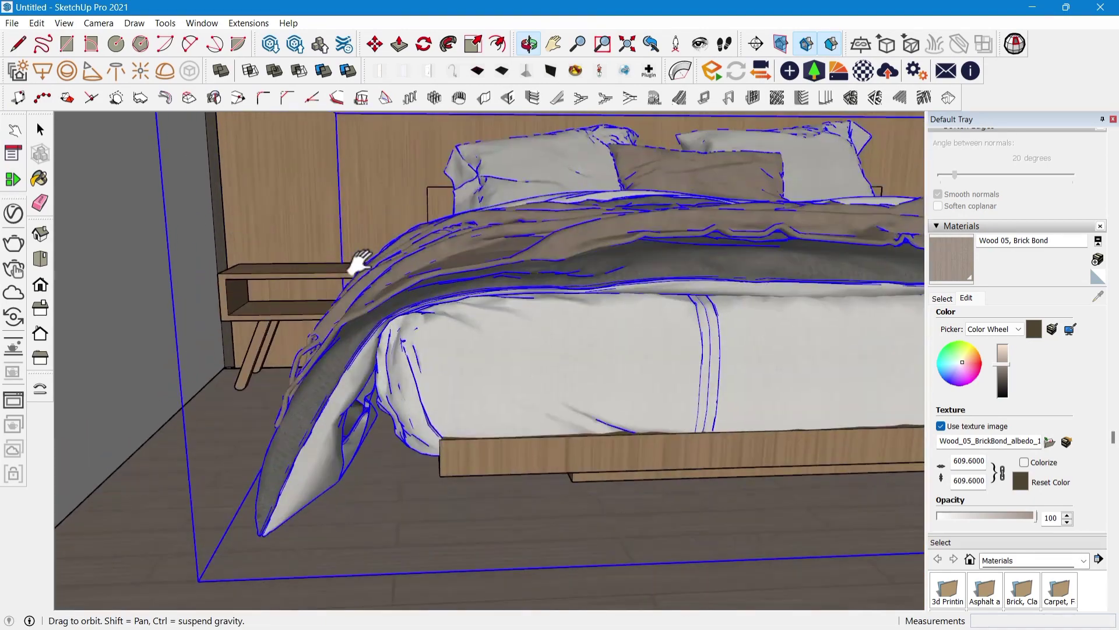
pyautogui.click(302, 240)
pyautogui.click(328, 238)
# Move the imported bed model slightly upward so its mattress rests on top of the platform slab
pyautogui.scroll(-5, 317, 408)
pyautogui.moveTo(691, 382); pyautogui.dragTo(461, 341, button='middle')
pyautogui.press('space')
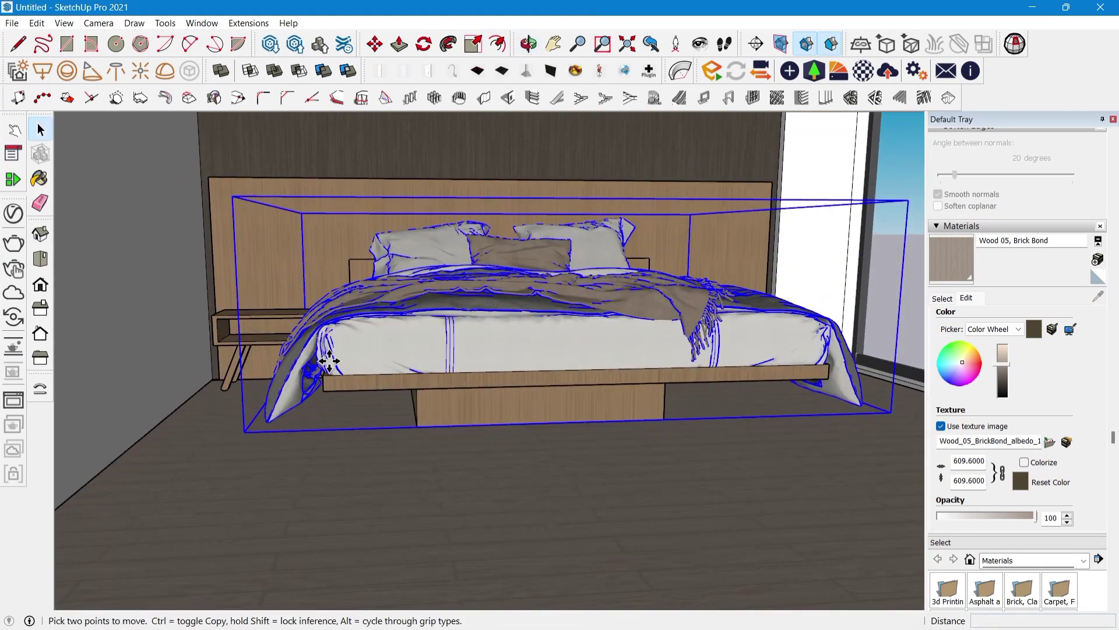
pyautogui.scroll(6, 330, 362)
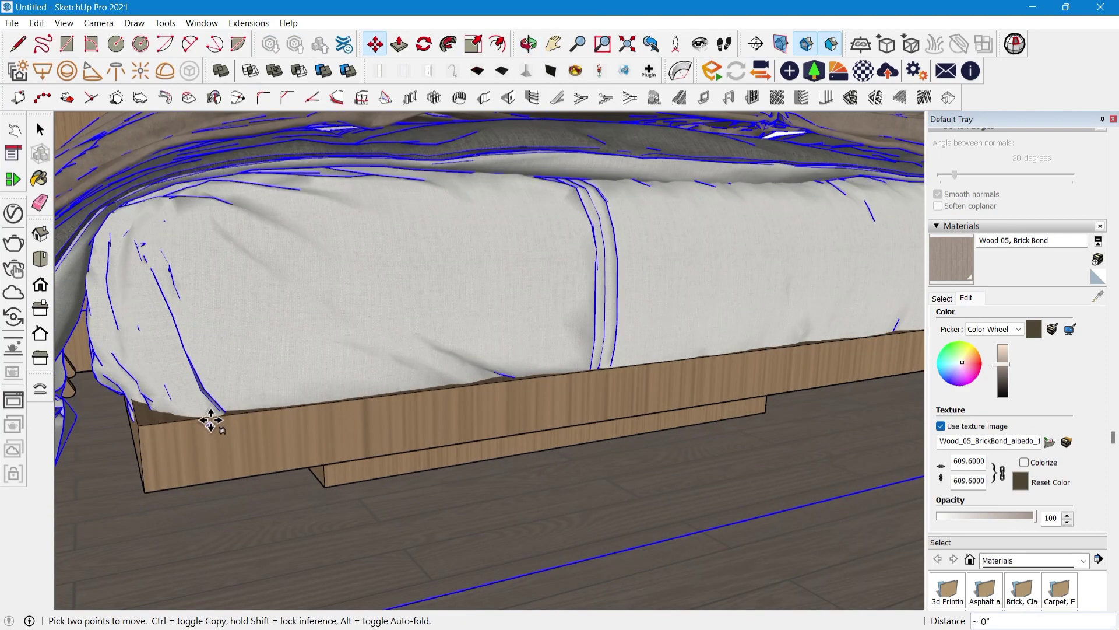
pyautogui.click(211, 420)
pyautogui.click(211, 396)
pyautogui.press('space')
pyautogui.scroll(-12, 420, 379)
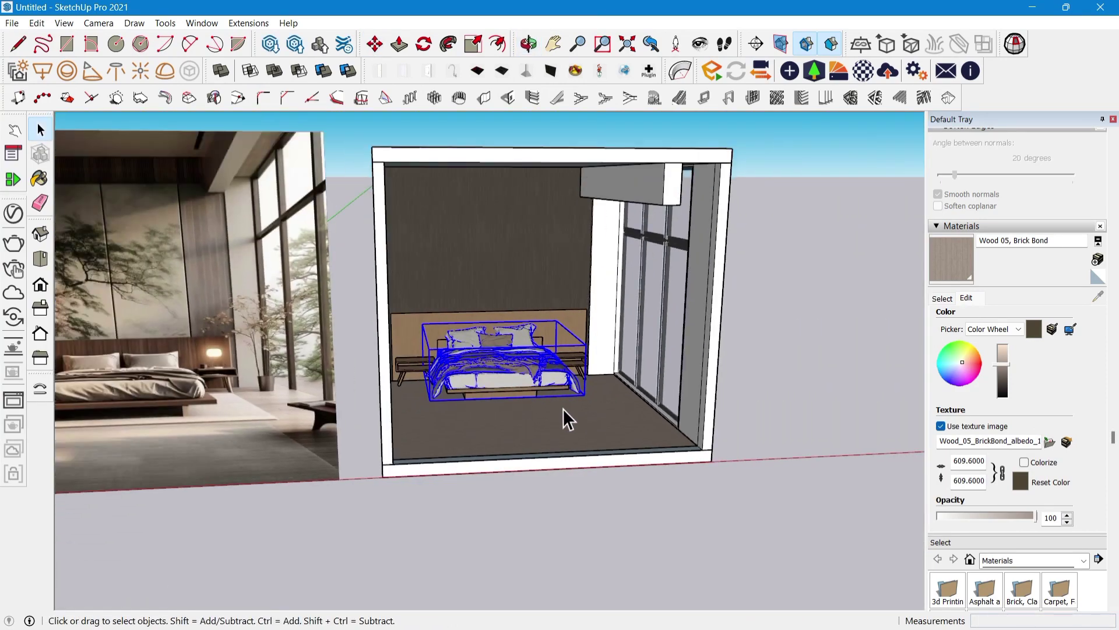
# Push the underside of the platform's support block upward about 8" to make the base shorter
pyautogui.scroll(-2, 562, 408)
pyautogui.click(815, 368)
pyautogui.moveTo(815, 369); pyautogui.dragTo(757, 339, button='middle')
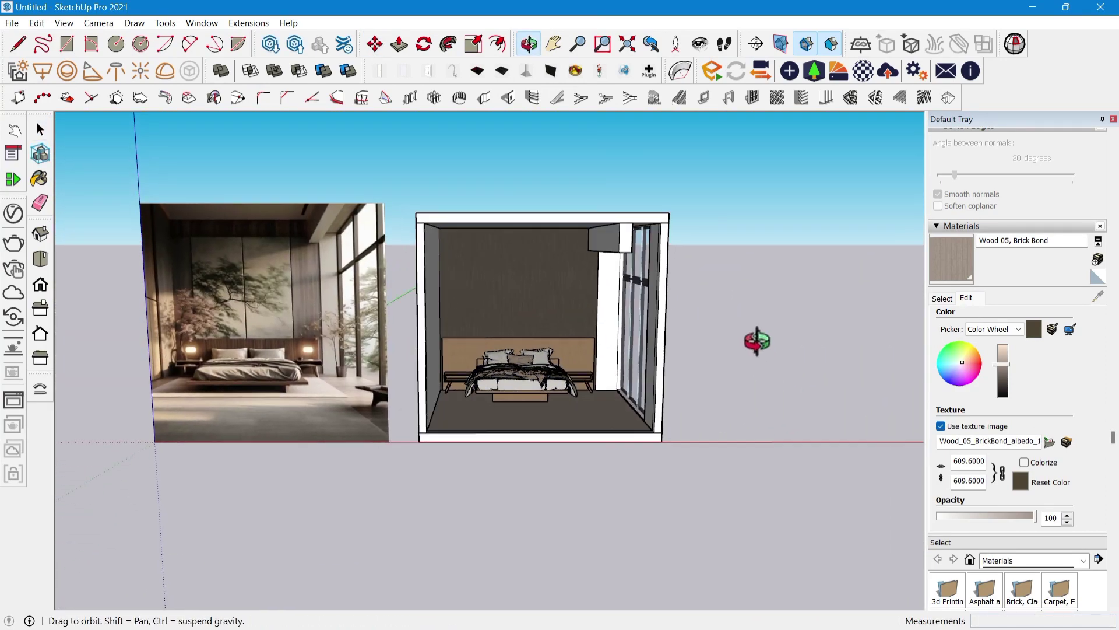
pyautogui.moveTo(530, 374); pyautogui.dragTo(628, 447, button='middle')
pyautogui.moveTo(628, 447); pyautogui.dragTo(586, 408, button='middle')
pyautogui.scroll(10, 615, 507)
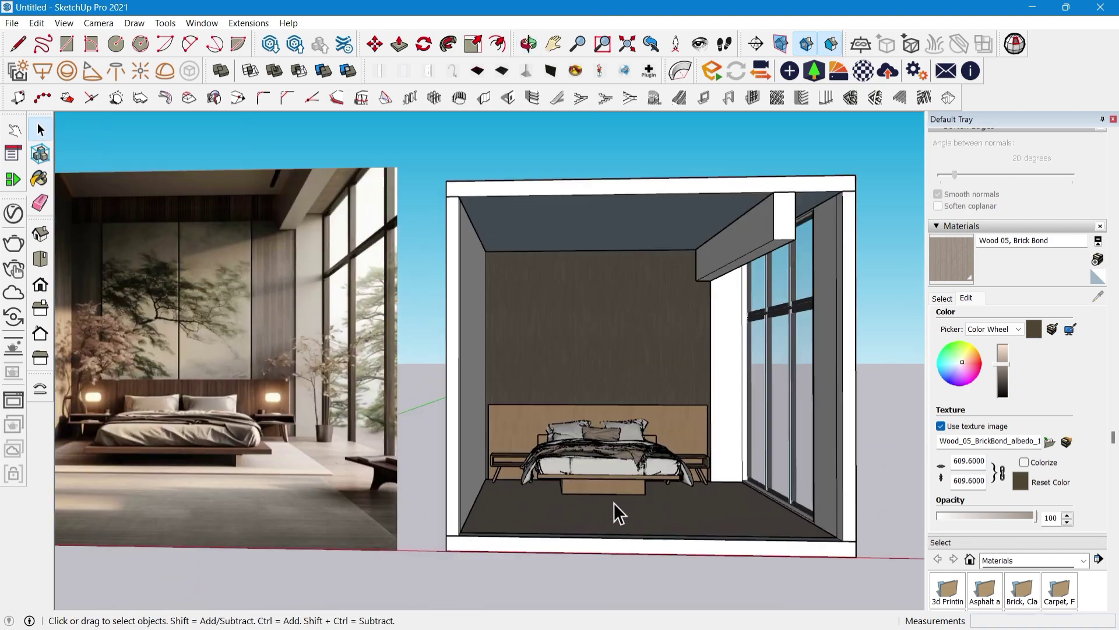
pyautogui.click(618, 482)
pyautogui.scroll(3, 614, 490)
pyautogui.moveTo(612, 492); pyautogui.dragTo(560, 373, button='middle')
pyautogui.press('p')
pyautogui.moveTo(559, 373); pyautogui.dragTo(545, 269)
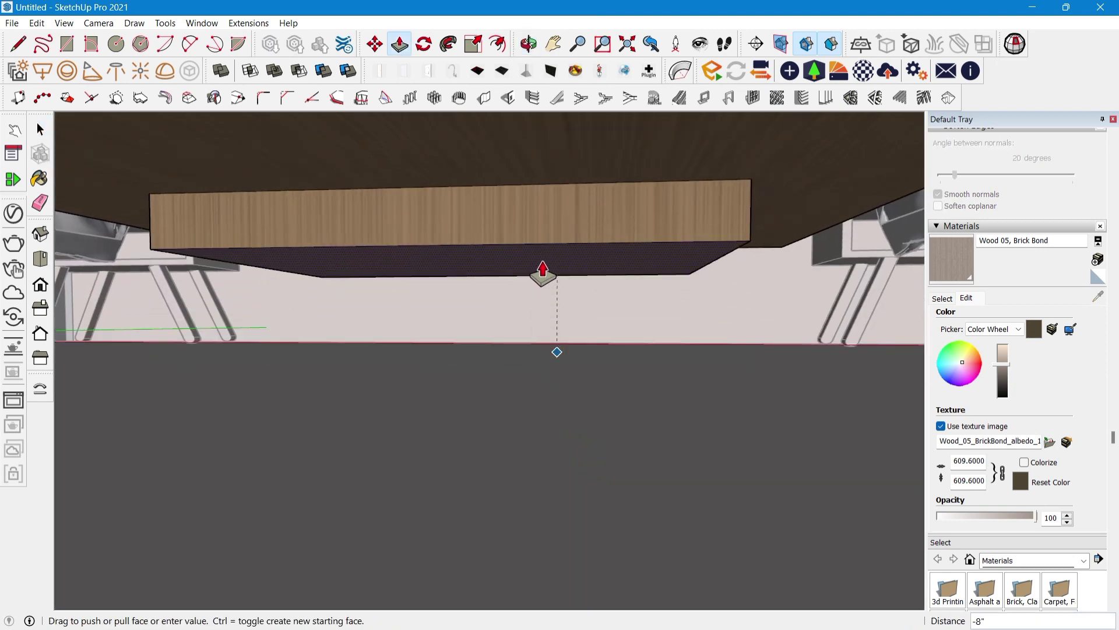
pyautogui.click(543, 272)
pyautogui.press('space')
# Move the bed together with its platform and base down so the base rests on the wood floor
pyautogui.scroll(-2, 579, 429)
pyautogui.moveTo(578, 429); pyautogui.dragTo(590, 442, button='middle')
pyautogui.scroll(-3, 590, 442)
pyautogui.click(572, 330)
pyautogui.scroll(2, 572, 307)
pyautogui.moveTo(572, 332); pyautogui.dragTo(574, 302, button='middle')
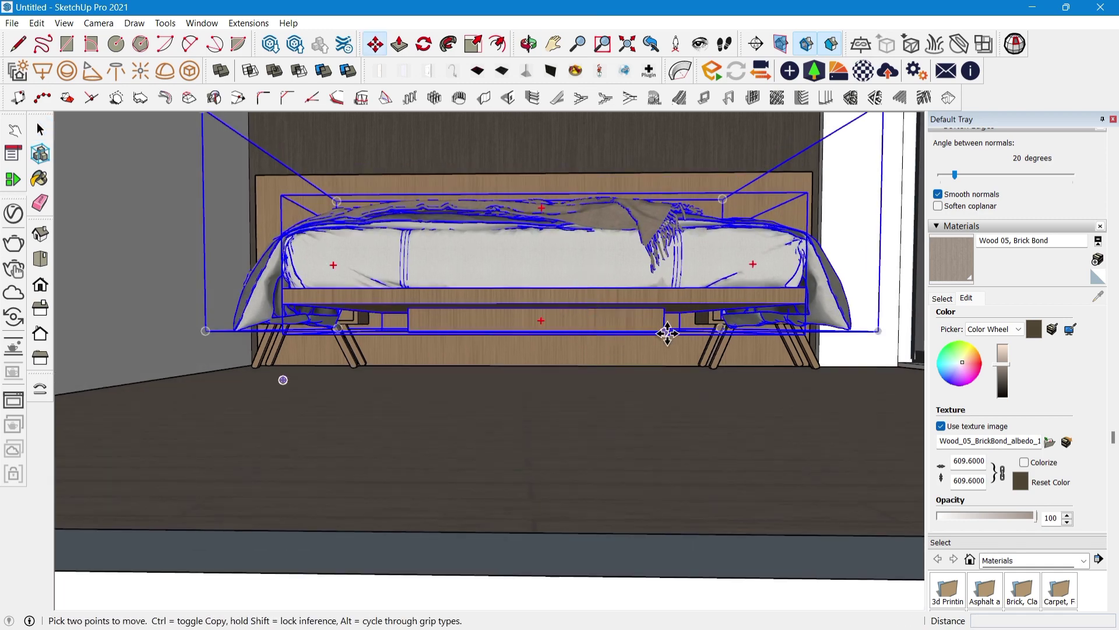
pyautogui.click(667, 334)
pyautogui.moveTo(647, 382); pyautogui.dragTo(589, 363, button='middle')
pyautogui.press('space')
pyautogui.scroll(-8, 590, 357)
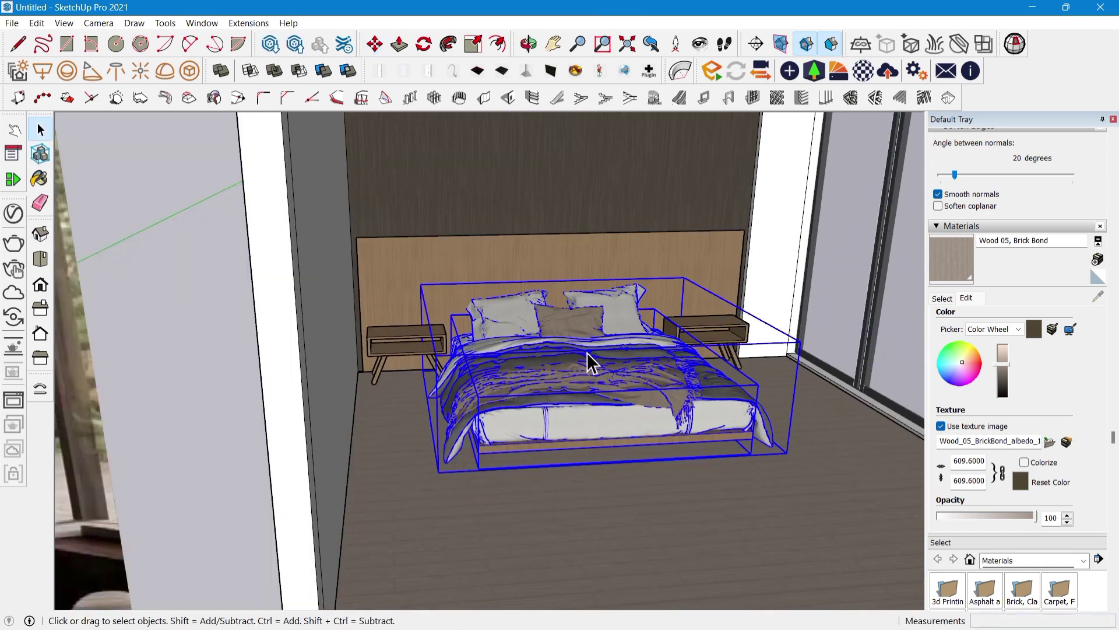
# Select both bedside tables and scale them together vertically from their top side
pyautogui.moveTo(605, 416); pyautogui.dragTo(638, 417, button='middle')
pyautogui.click(681, 579)
pyautogui.scroll(4, 642, 338)
pyautogui.scroll(4, 642, 338)
pyautogui.click(648, 340)
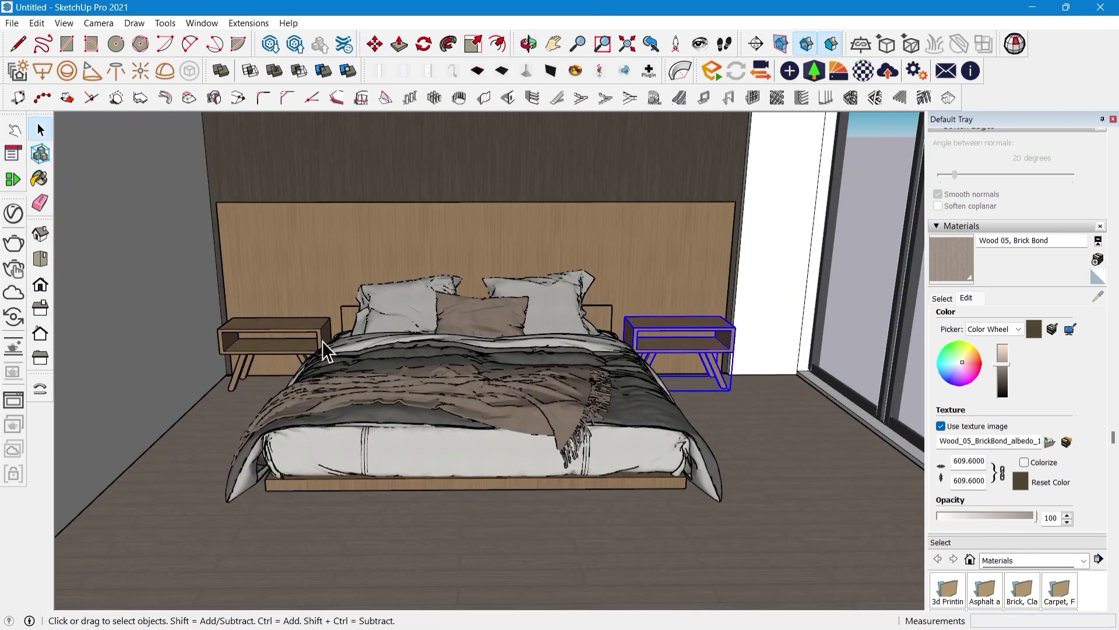
pyautogui.keyDown('shift'); pyautogui.click(319, 341); pyautogui.keyUp('shift')
pyautogui.scroll(1, 323, 340)
pyautogui.moveTo(320, 338); pyautogui.dragTo(355, 323, button='middle')
pyautogui.press('s')
pyautogui.click(489, 322)
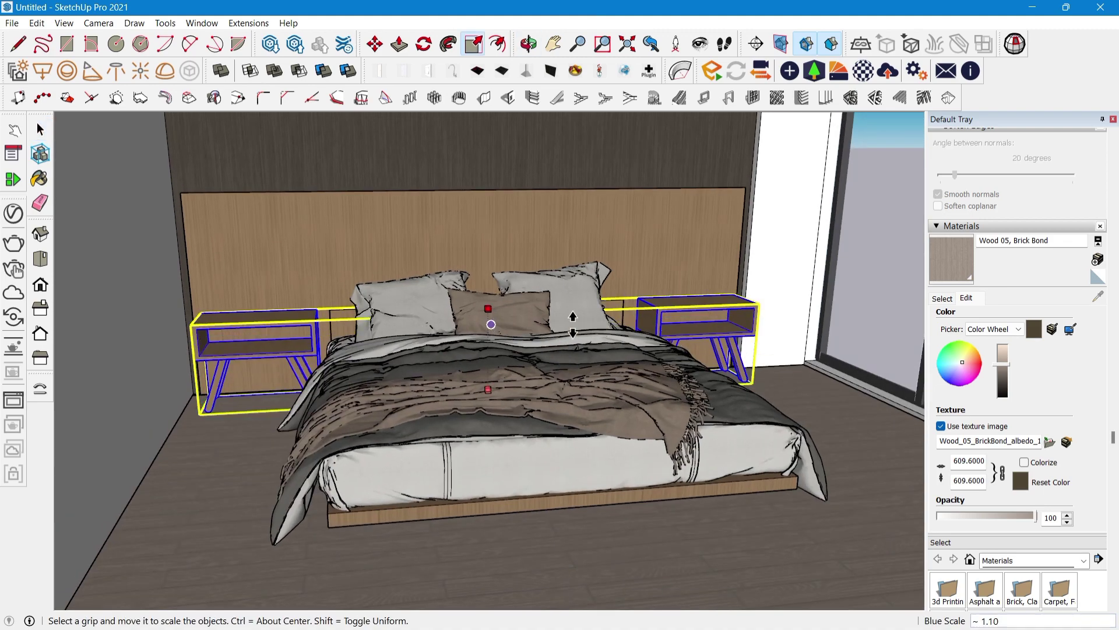
pyautogui.click(648, 349)
pyautogui.press('space')
pyautogui.scroll(-5, 467, 293)
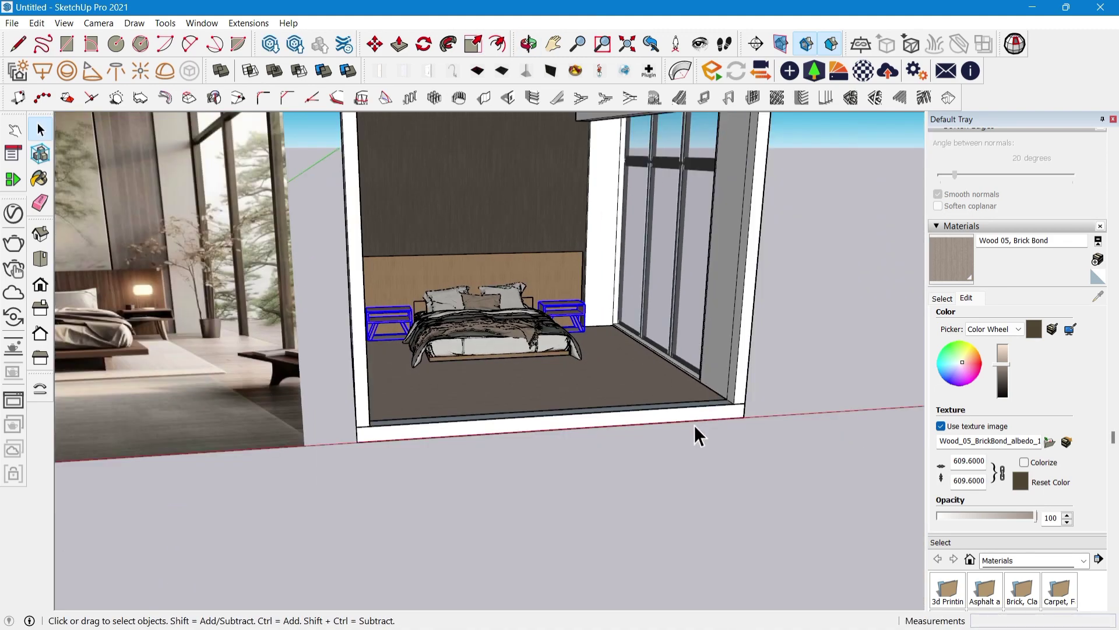
# Scale the light wood headboard panel vertically from its top edge to about 0.81 of its height
pyautogui.click(694, 425)
pyautogui.moveTo(693, 424); pyautogui.dragTo(761, 495, button='middle')
pyautogui.scroll(4, 642, 383)
pyautogui.click(596, 367)
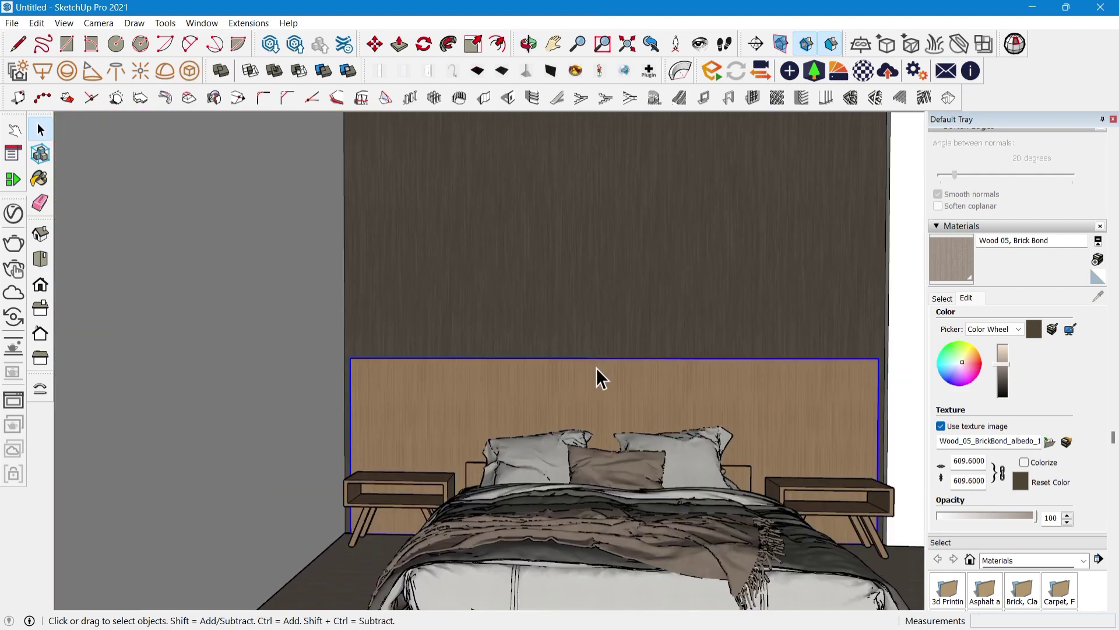
pyautogui.press('s')
pyautogui.scroll(4, 621, 361)
pyautogui.click(616, 371)
pyautogui.scroll(-6, 615, 369)
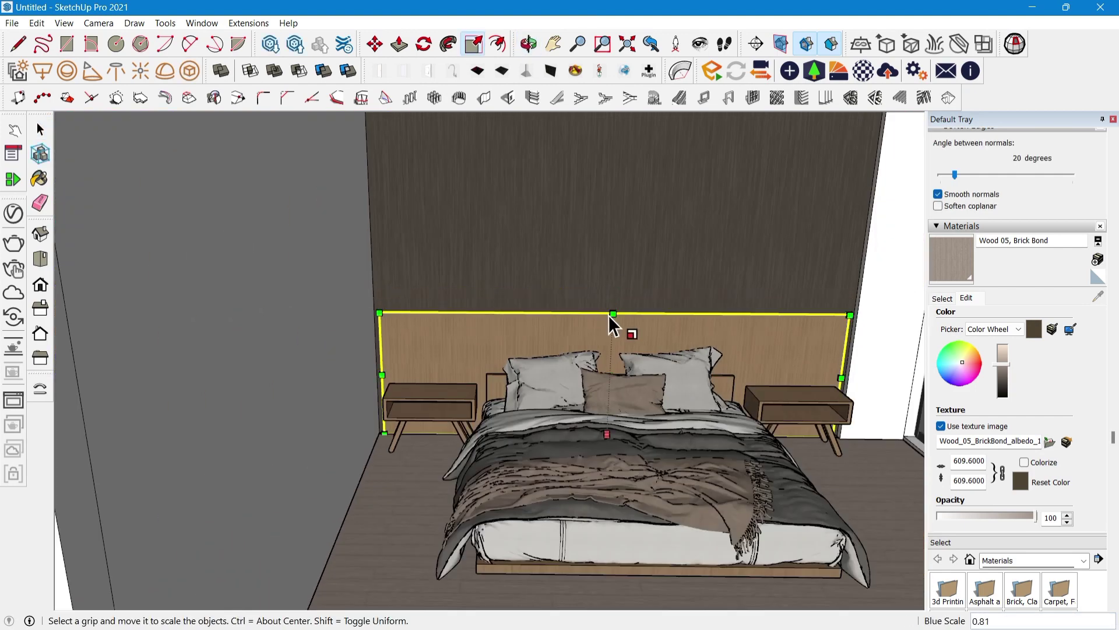
pyautogui.click(610, 315)
pyautogui.press('space')
pyautogui.scroll(-5, 609, 315)
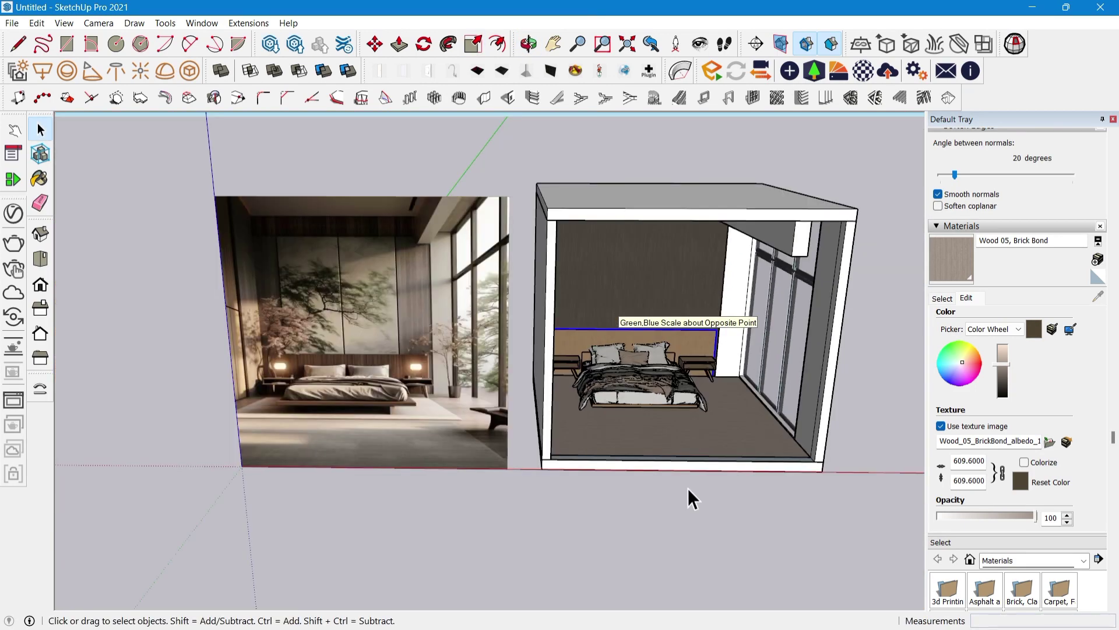
# Open the room group for editing and select the dark wood face of the back wall above the headboard
pyautogui.click(688, 488)
pyautogui.moveTo(687, 487); pyautogui.dragTo(644, 367, button='middle')
pyautogui.scroll(3, 644, 367)
pyautogui.scroll(3, 632, 363)
pyautogui.click(627, 371)
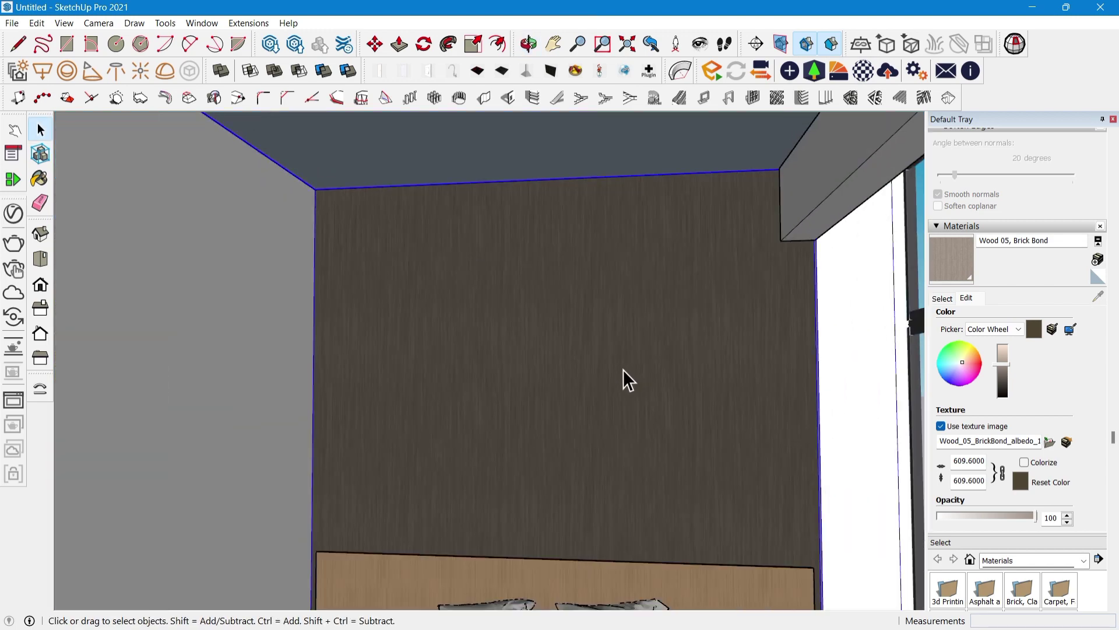
pyautogui.doubleClick(624, 373)
pyautogui.click(586, 313)
# Place vertical guides on the back wall 2' in from its left and right edges, following the reference image
pyautogui.scroll(-5, 587, 314)
pyautogui.moveTo(588, 314); pyautogui.dragTo(545, 344, button='middle')
pyautogui.scroll(3, 211, 347)
pyautogui.scroll(3, 209, 348)
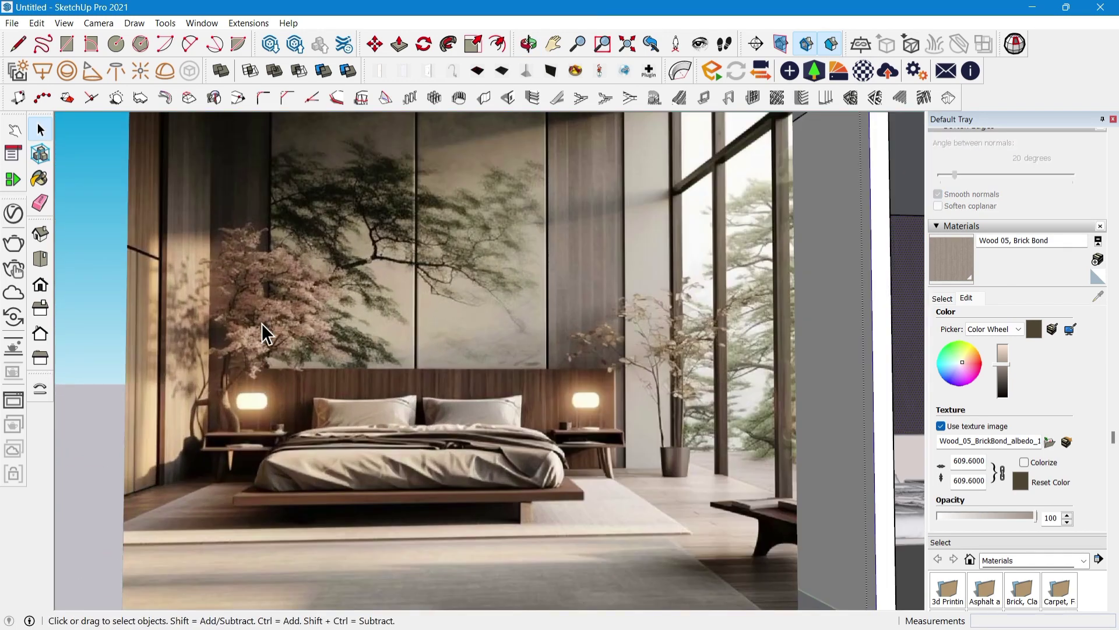
pyautogui.scroll(-2, 261, 323)
pyautogui.scroll(-3, 492, 369)
pyautogui.moveTo(496, 373)
pyautogui.mouseDown(button='middle')
pyautogui.moveTo(611, 437)
pyautogui.moveTo(474, 438)
pyautogui.moveTo(495, 381)
pyautogui.mouseUp(button='middle')
pyautogui.scroll(6, 604, 354)
pyautogui.press('t')
pyautogui.scroll(5, 738, 342)
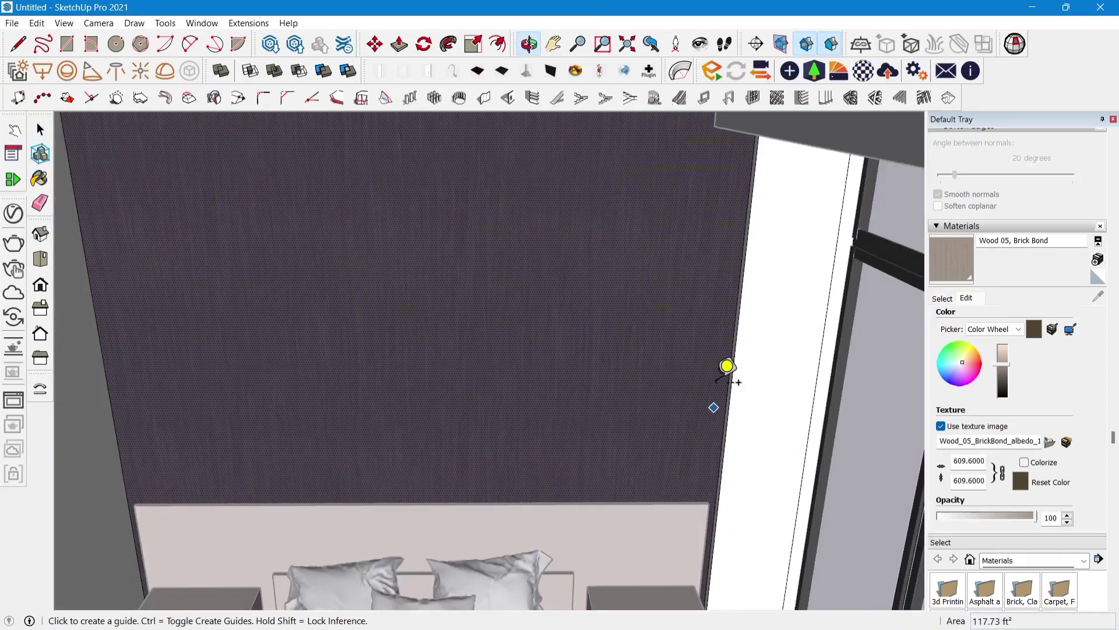
pyautogui.press('Return')
pyautogui.scroll(-5, 540, 327)
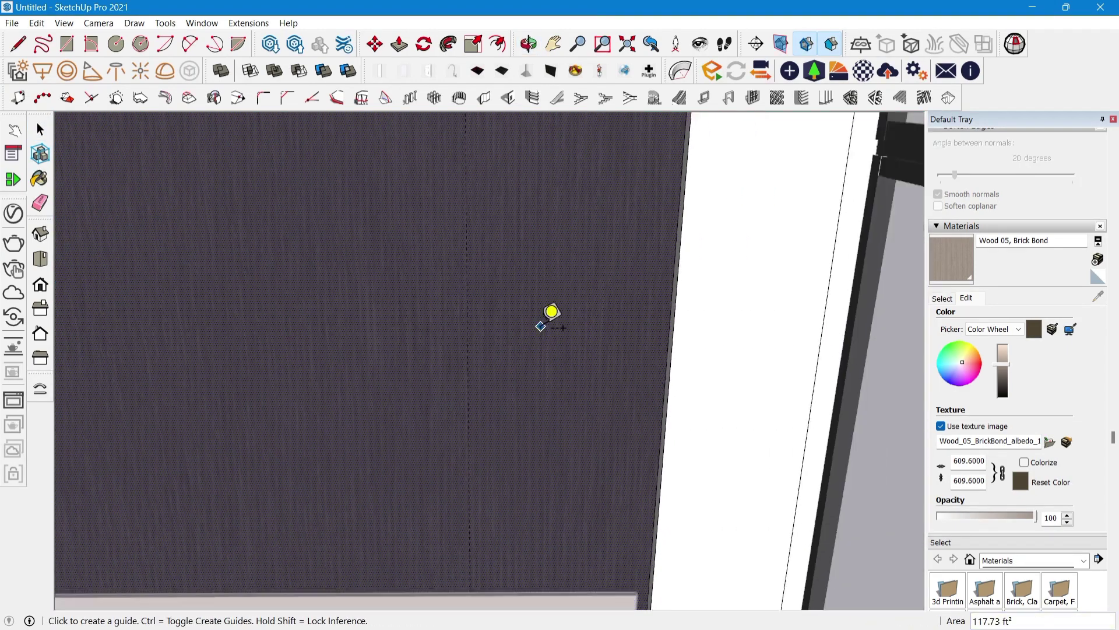
pyautogui.keyDown('shift'); pyautogui.moveTo(416, 294); pyautogui.dragTo(497, 335, button='middle'); pyautogui.keyUp('shift')
pyautogui.scroll(2, 241, 400)
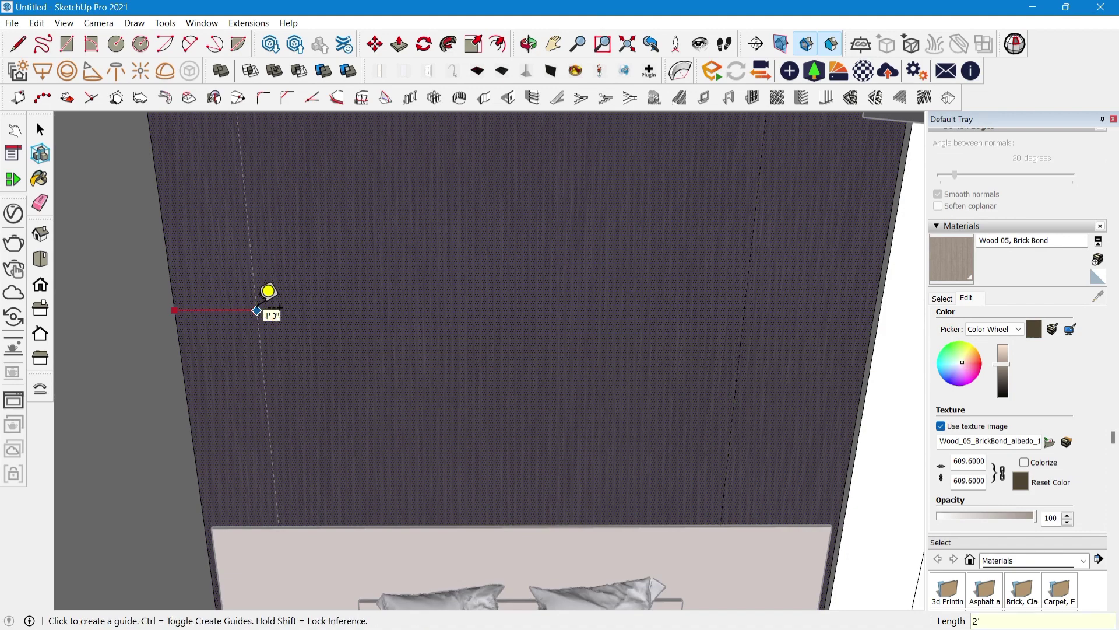
pyautogui.scroll(-3, 268, 308)
pyautogui.keyDown('shift'); pyautogui.moveTo(387, 239); pyautogui.dragTo(429, 270, button='middle'); pyautogui.keyUp('shift')
# Place a horizontal guide on the back wall 1' below the ceiling edge
pyautogui.press('r')
pyautogui.scroll(-5, 706, 276)
pyautogui.moveTo(664, 318); pyautogui.dragTo(625, 338, button='middle')
pyautogui.scroll(5, 553, 233)
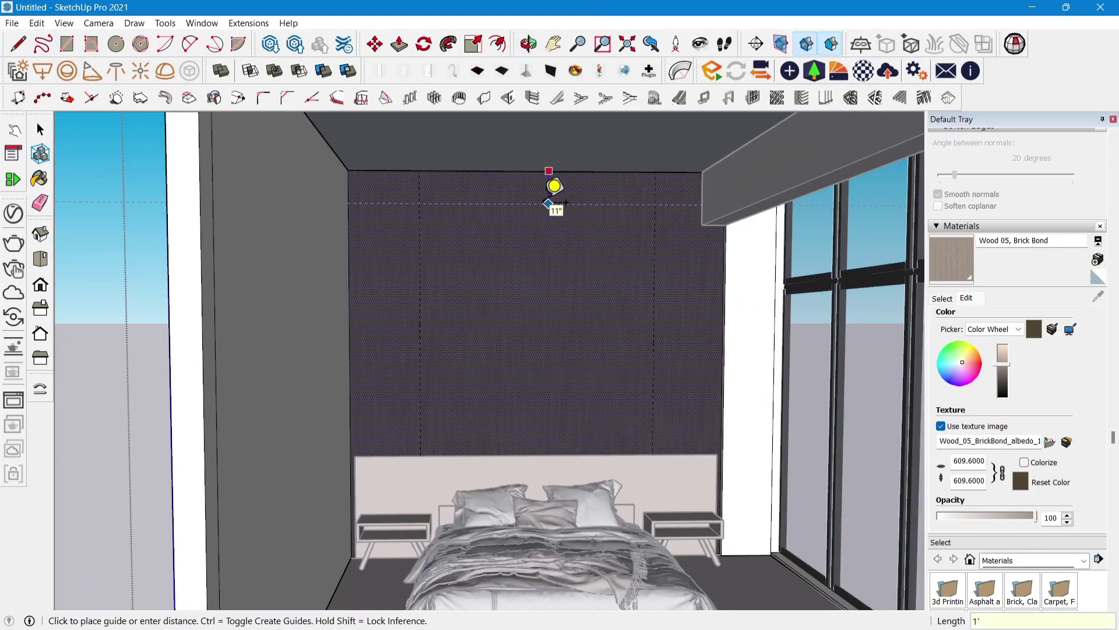
# Draw a rectangle on the back wall between the two vertical guides, from the headboard's top edge up to the horizontal guide
pyautogui.press('r')
pyautogui.scroll(4, 513, 471)
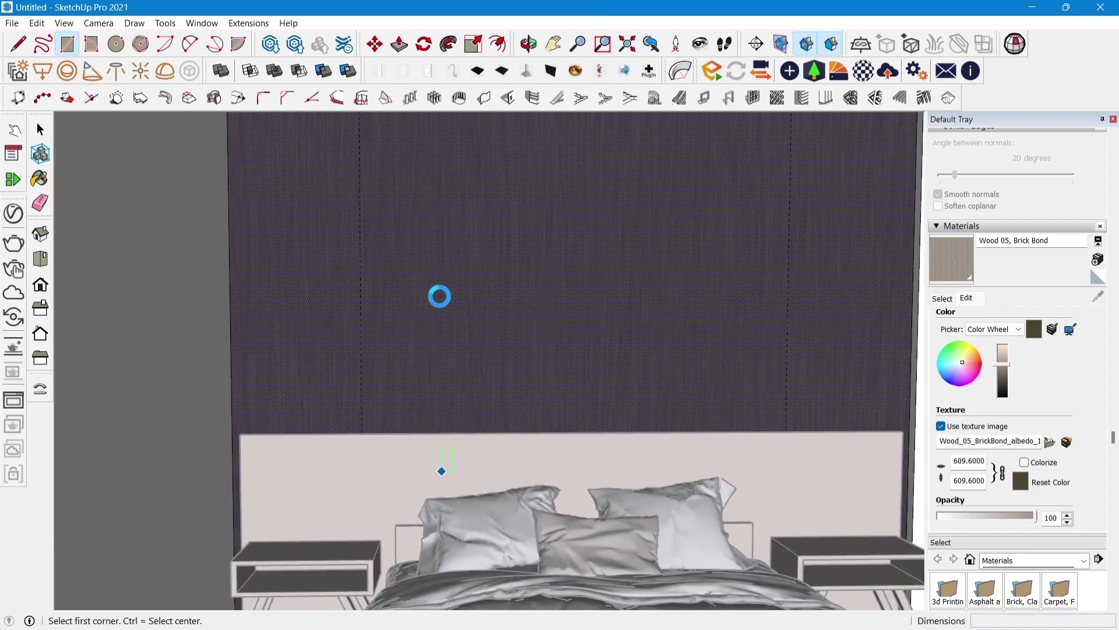
pyautogui.scroll(2, 280, 532)
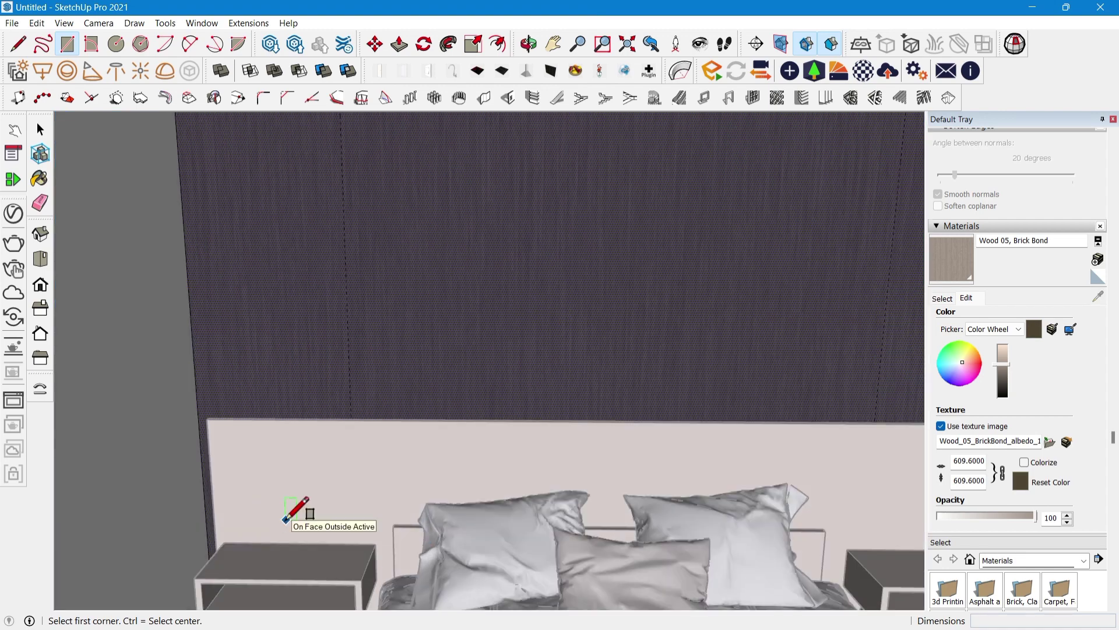
pyautogui.moveTo(487, 359); pyautogui.dragTo(352, 542, button='middle')
pyautogui.scroll(3, 315, 418)
pyautogui.click(312, 418)
pyautogui.scroll(-3, 312, 418)
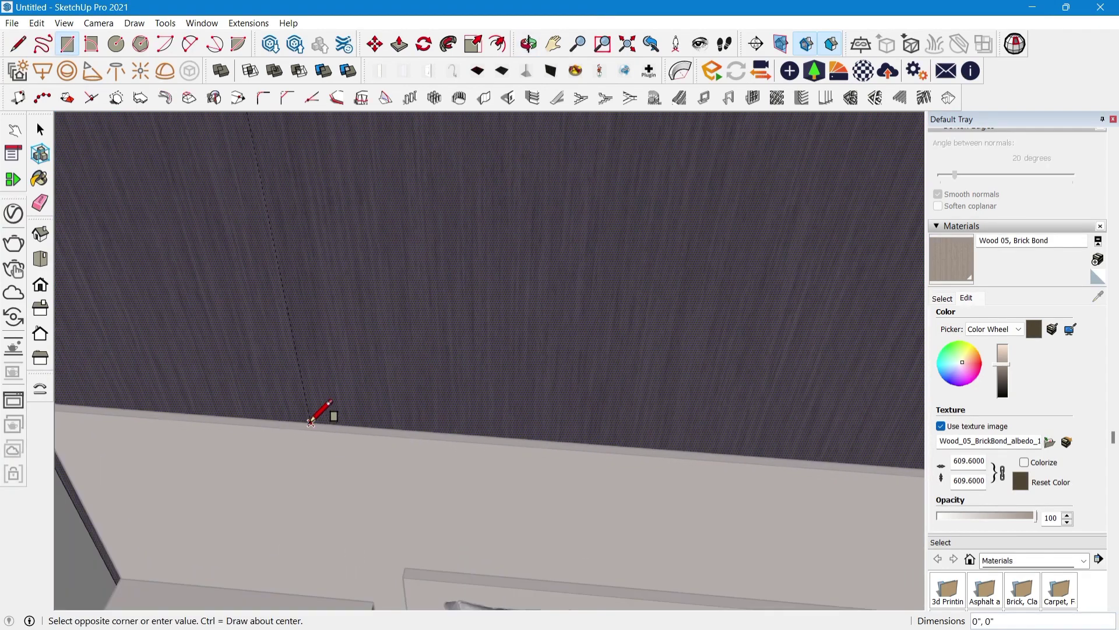
pyautogui.moveTo(317, 415); pyautogui.dragTo(563, 302, button='middle')
pyautogui.scroll(-2, 563, 302)
pyautogui.click(641, 145)
pyautogui.press('space')
pyautogui.scroll(-2, 555, 312)
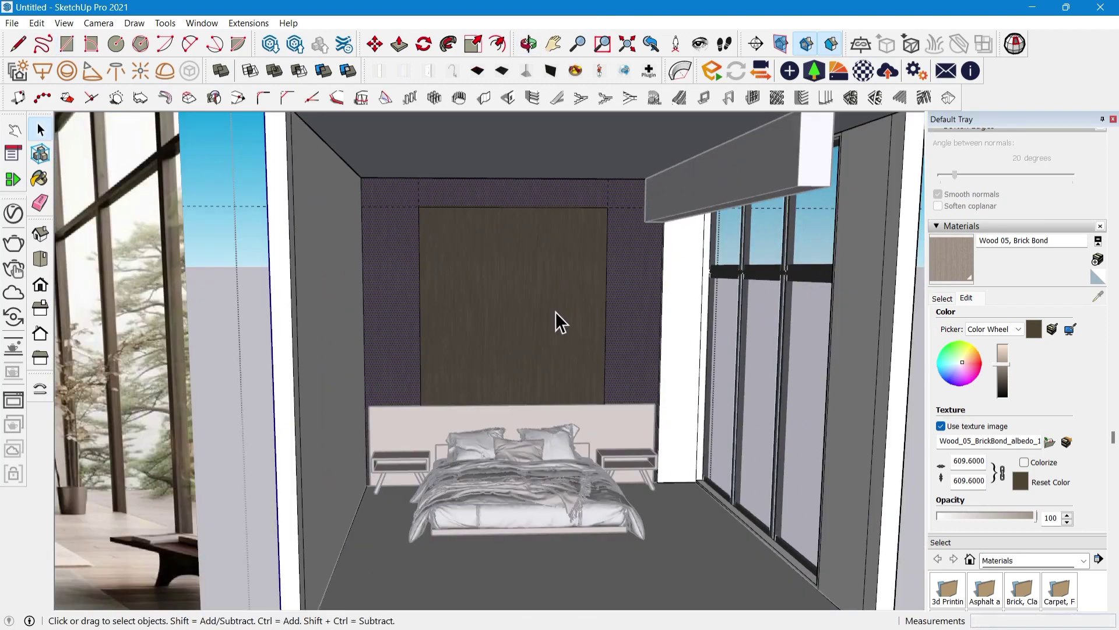
# Offset the rectangle's outline slightly inward to create a thin border strip around the central wall panel
pyautogui.click(527, 260)
pyautogui.scroll(3, 527, 261)
pyautogui.moveTo(515, 220)
pyautogui.mouseDown(button='middle')
pyautogui.moveTo(497, 190)
pyautogui.moveTo(513, 204)
pyautogui.mouseUp(button='middle')
pyautogui.scroll(1, 575, 199)
pyautogui.scroll(-3, 618, 217)
pyautogui.press('f')
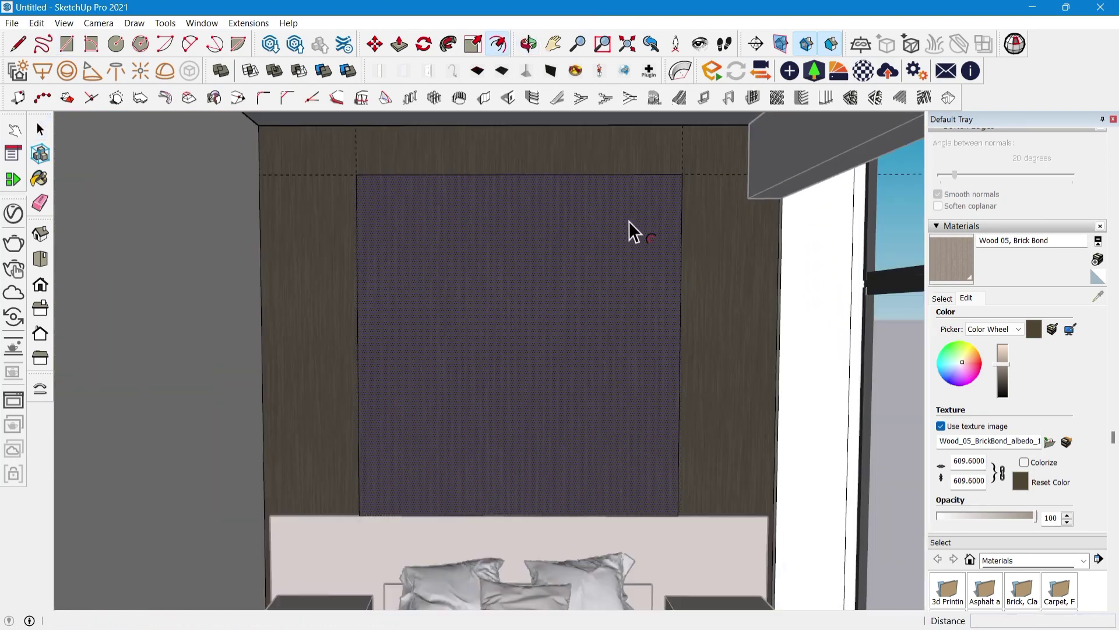
pyautogui.click(628, 221)
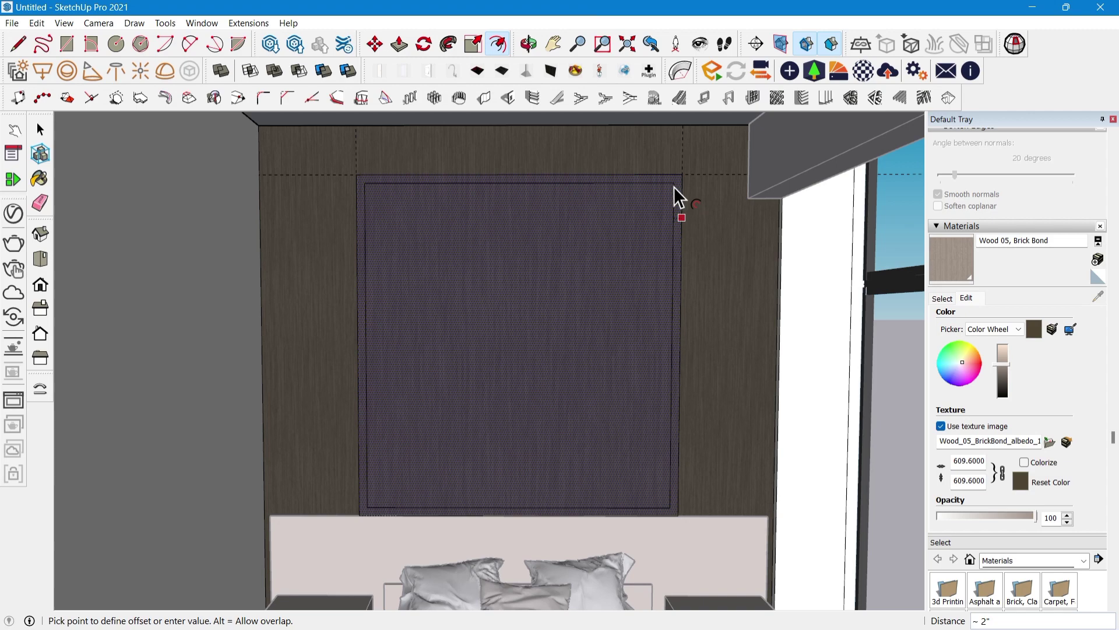
pyautogui.click(674, 187)
pyautogui.press('space')
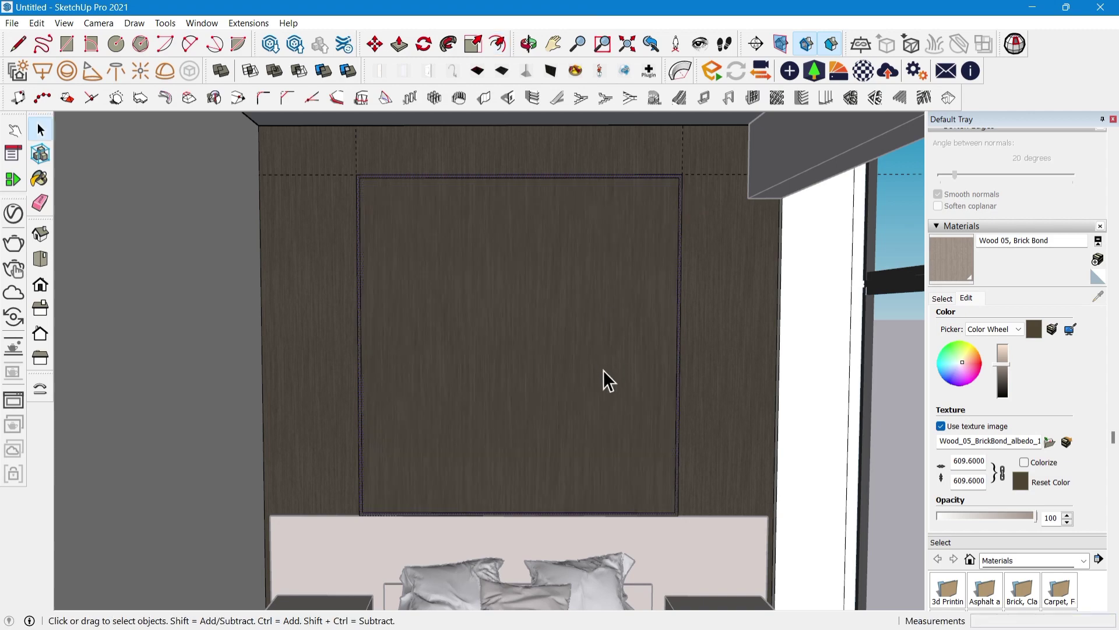
pyautogui.scroll(6, 688, 181)
pyautogui.moveTo(680, 176); pyautogui.dragTo(682, 220, button='middle')
pyautogui.press('p')
pyautogui.scroll(3, 682, 220)
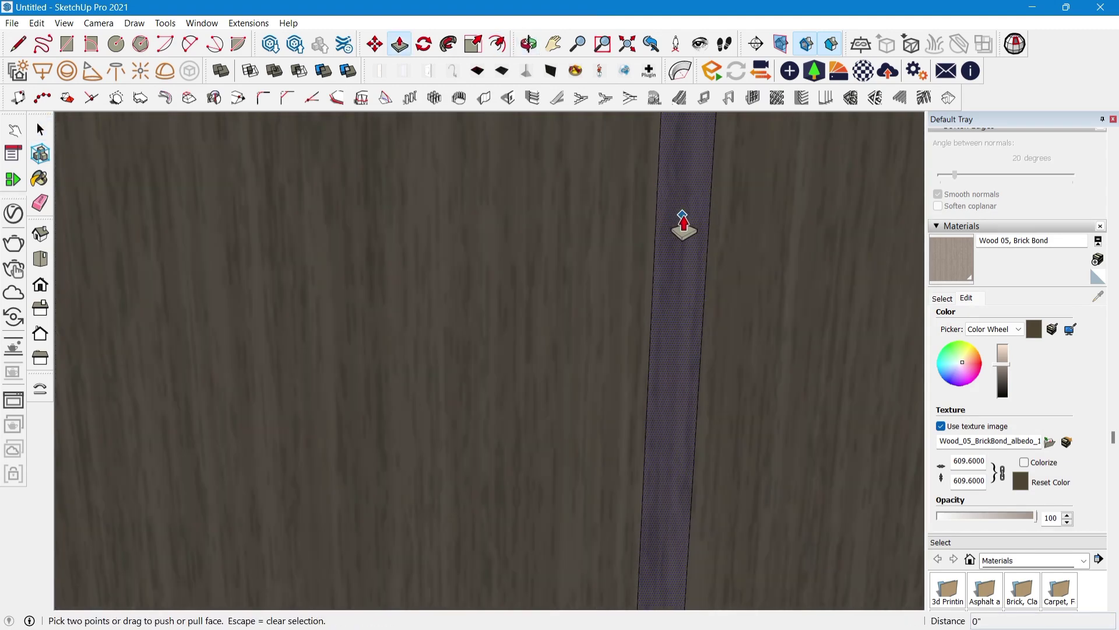
pyautogui.press('space')
# Move the inner outline's bottom edge down to the headboard so the border strip runs only along the panel's sides and top
pyautogui.scroll(-3, 514, 218)
pyautogui.keyDown('shift'); pyautogui.moveTo(514, 218); pyautogui.dragTo(687, 130, button='middle'); pyautogui.keyUp('shift')
pyautogui.scroll(-3, 802, 517)
pyautogui.scroll(5, 717, 425)
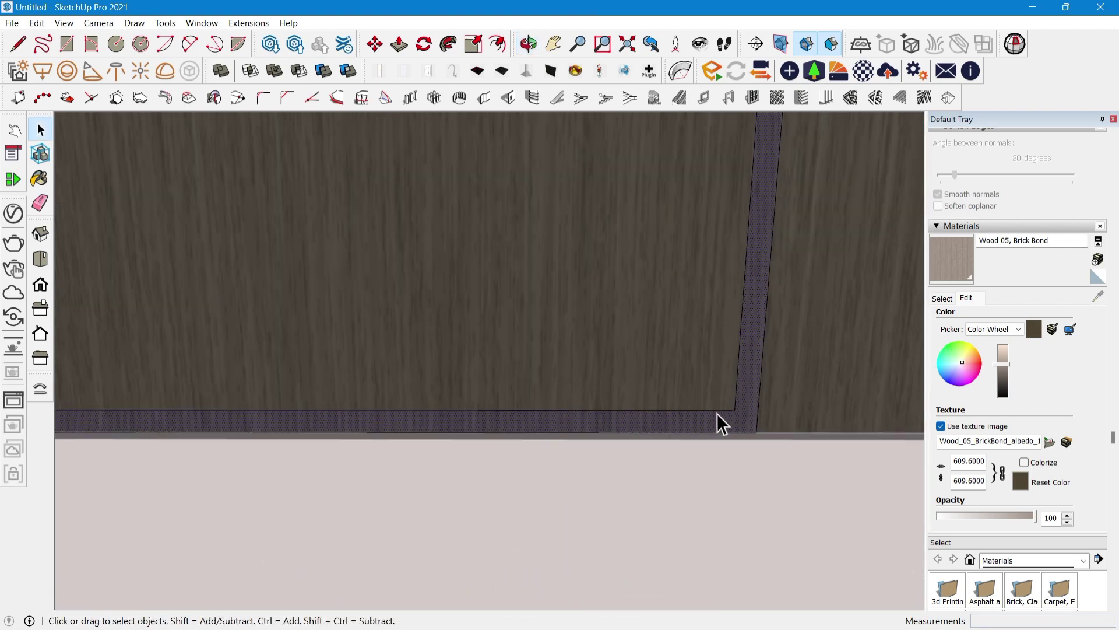
pyautogui.scroll(1, 712, 417)
pyautogui.click(729, 414)
pyautogui.scroll(1, 728, 415)
pyautogui.press('m')
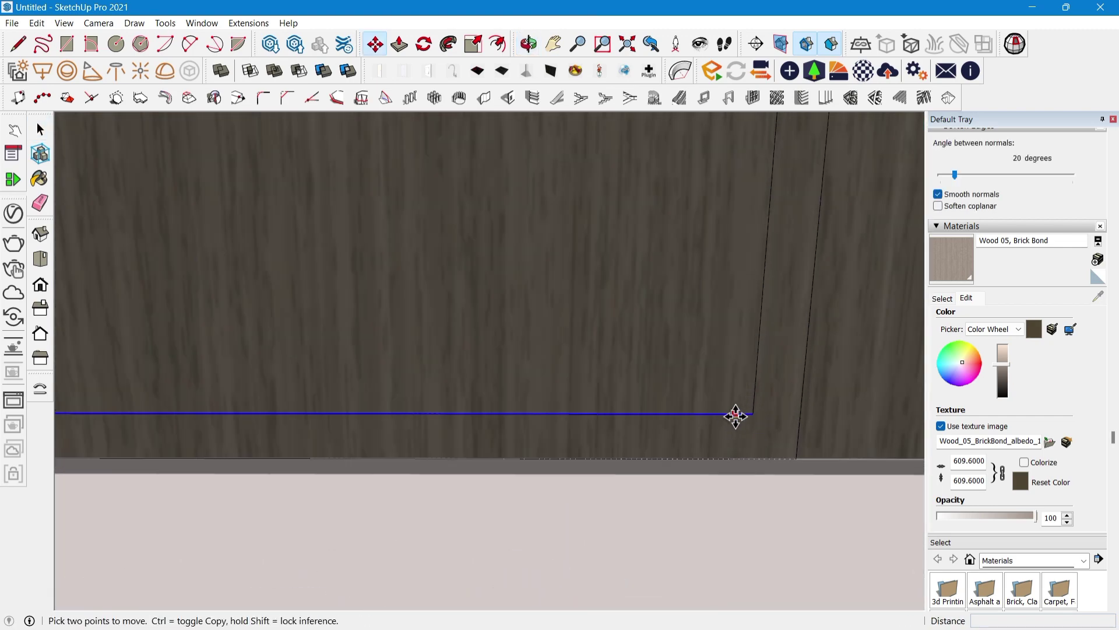
pyautogui.press('space')
pyautogui.scroll(-4, 729, 462)
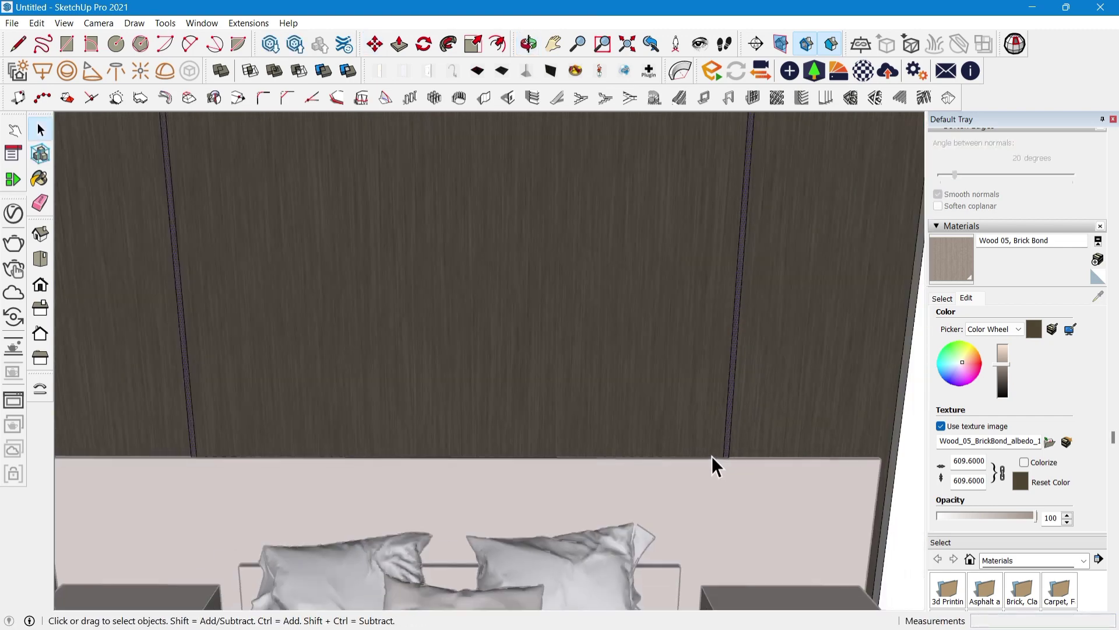
# Push the thin border strip into the wall to form a recessed groove around the central panel
pyautogui.scroll(2, 740, 384)
pyautogui.click(739, 385)
pyautogui.scroll(2, 714, 426)
pyautogui.press('p')
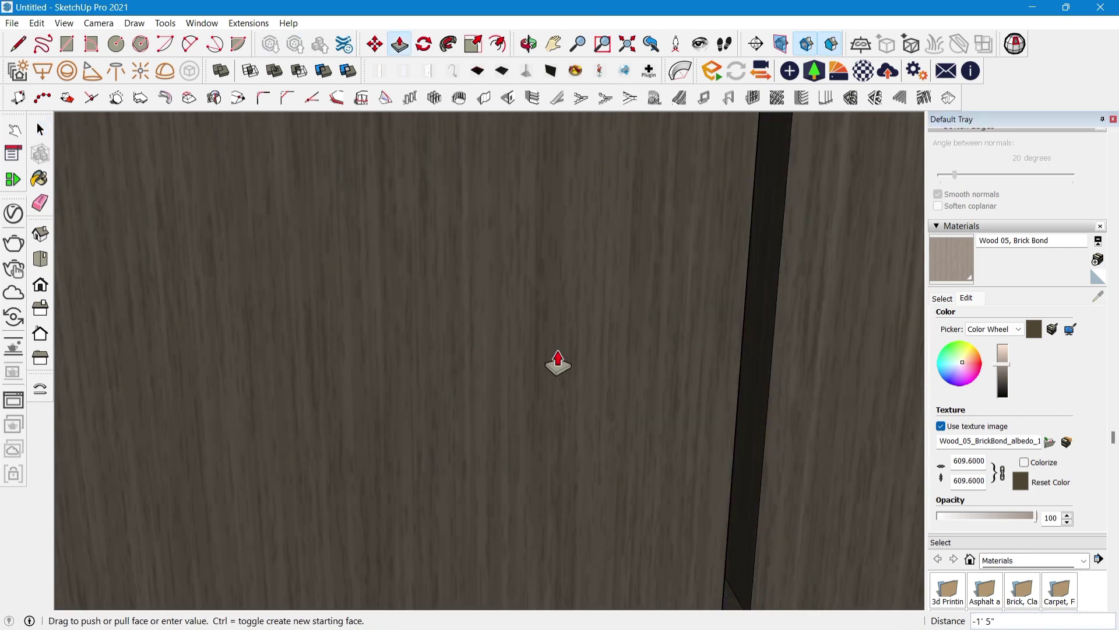
pyautogui.press('space')
pyautogui.scroll(-8, 656, 423)
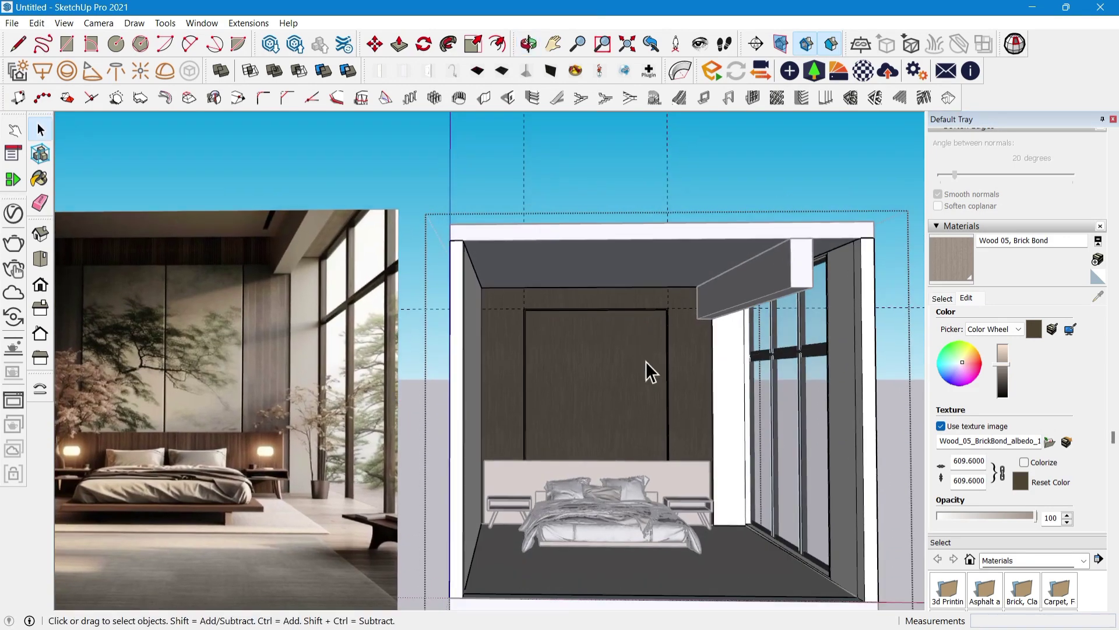
# Draw a vertical line about 7' 2" long from the midpoint of the central panel's top edge down to the headboard
pyautogui.scroll(8, 607, 361)
pyautogui.press('l')
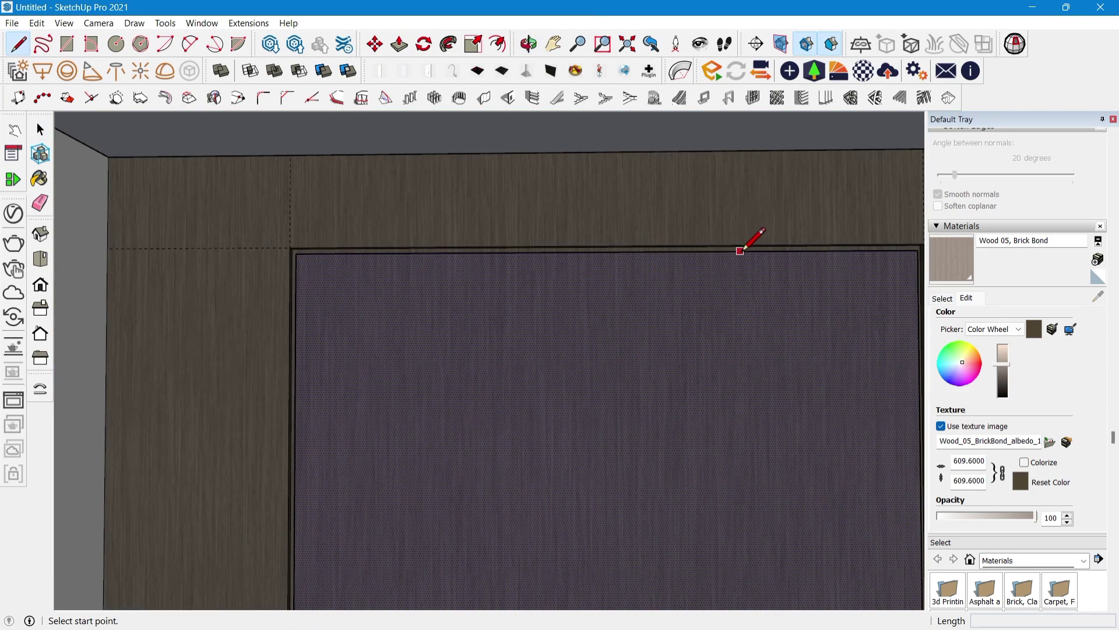
pyautogui.scroll(-2, 572, 252)
pyautogui.click(504, 254)
pyautogui.scroll(-4, 504, 256)
pyautogui.scroll(5, 506, 470)
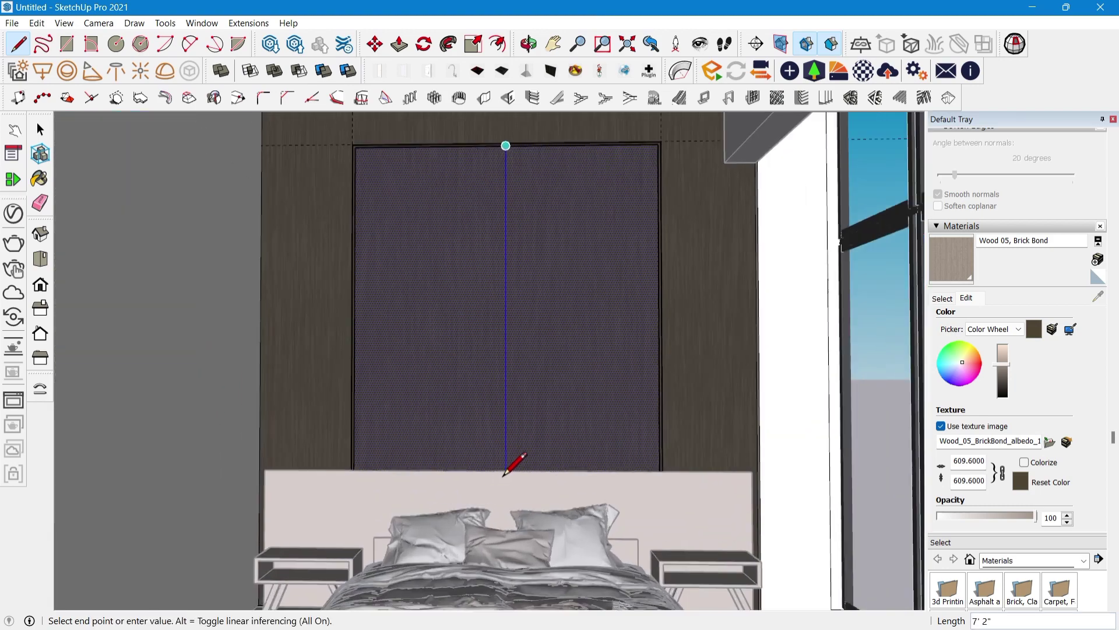
pyautogui.scroll(-4, 513, 330)
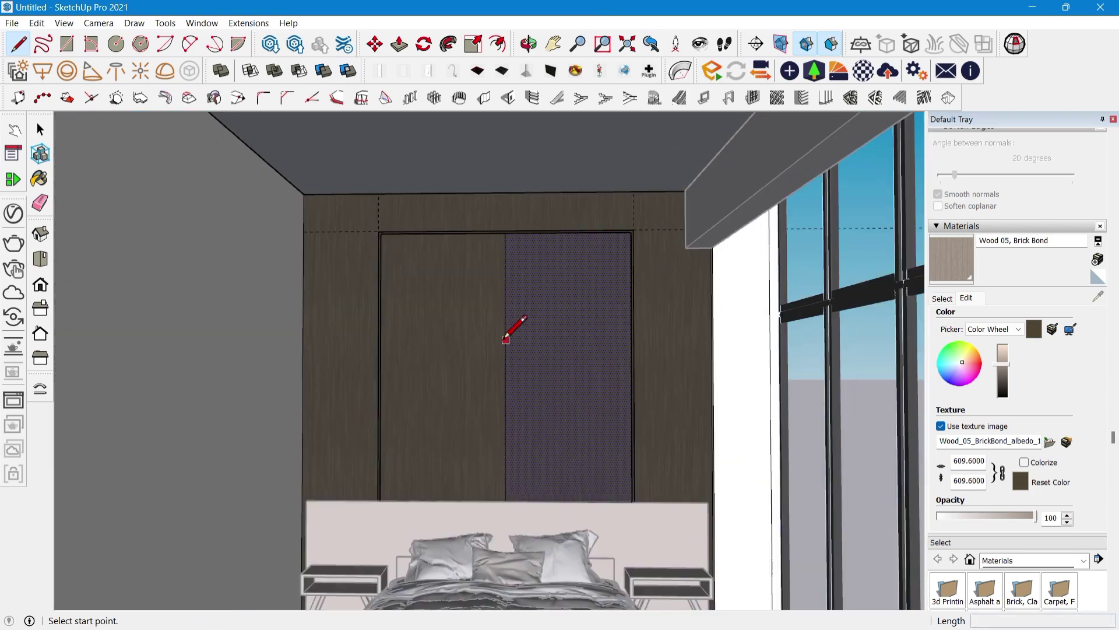
# Place vertical guide lines 0.5" to either side of the central panel's middle line
pyautogui.press('t')
pyautogui.scroll(4, 518, 323)
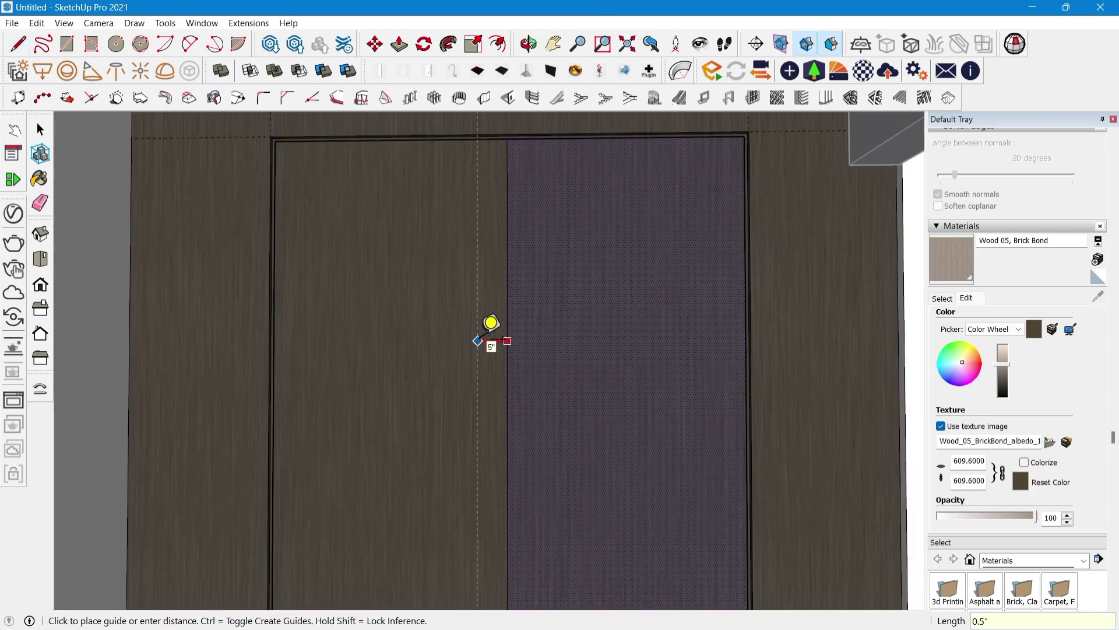
pyautogui.click(491, 322)
pyautogui.scroll(2, 522, 325)
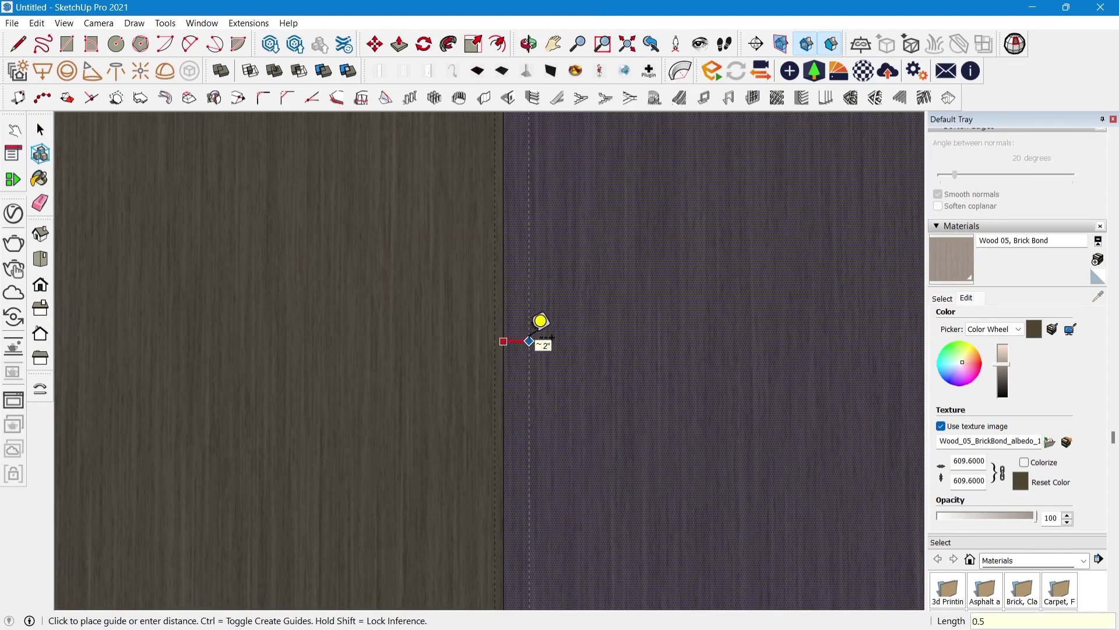
pyautogui.press('Return')
pyautogui.scroll(-3, 530, 340)
# Draw a narrow vertical rectangle between the guides from the central panel's top edge down to the headboard
pyautogui.press('r')
pyautogui.scroll(3, 511, 183)
pyautogui.keyDown('shift'); pyautogui.moveTo(511, 184); pyautogui.dragTo(505, 422, button='middle'); pyautogui.keyUp('shift')
pyautogui.scroll(3, 512, 214)
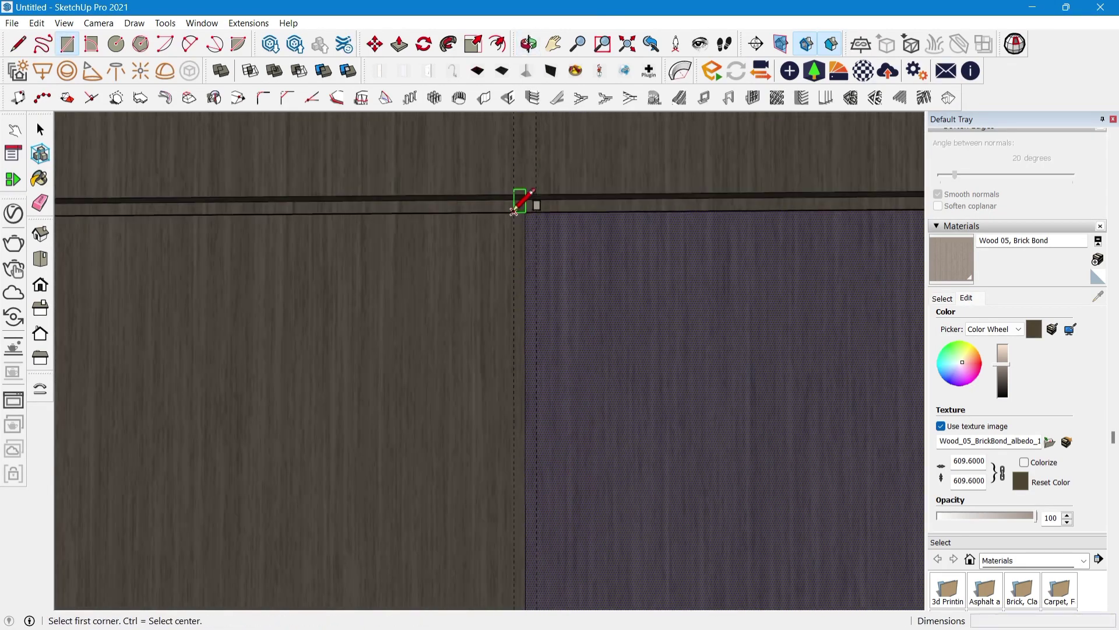
pyautogui.click(511, 214)
pyautogui.scroll(-3, 512, 214)
pyautogui.scroll(-3, 511, 214)
pyautogui.scroll(5, 508, 480)
pyautogui.keyDown('shift'); pyautogui.moveTo(513, 566); pyautogui.dragTo(539, 568, button='middle'); pyautogui.keyUp('shift')
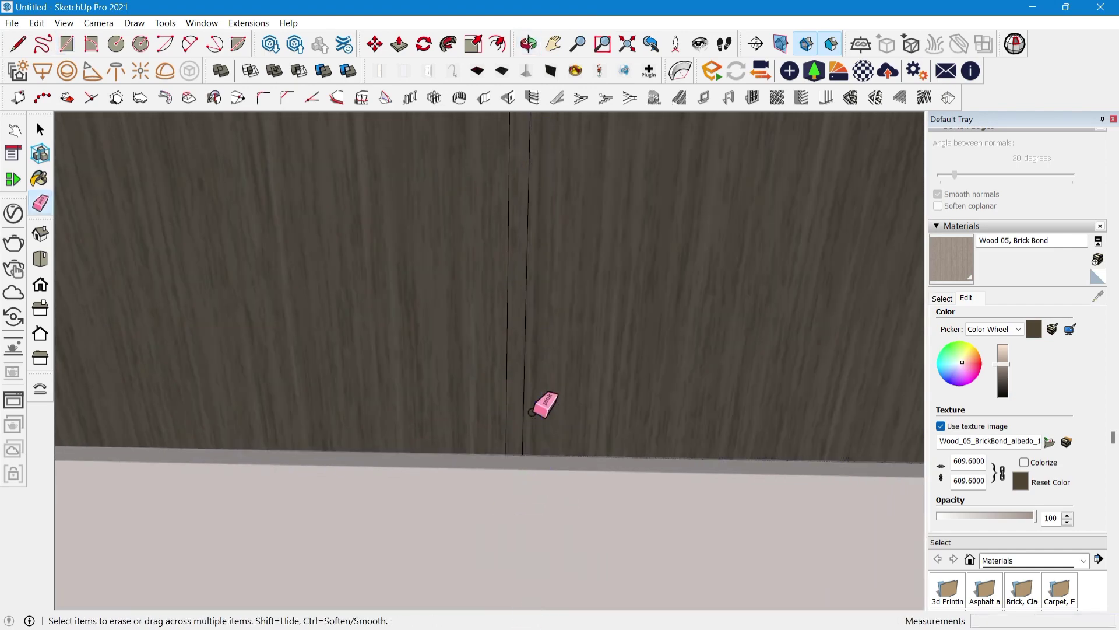
# Shift the right edge of the narrow middle strip sideways and recess the strip 1" into the wall
pyautogui.scroll(2, 527, 408)
pyautogui.scroll(2, 497, 415)
pyautogui.press('m')
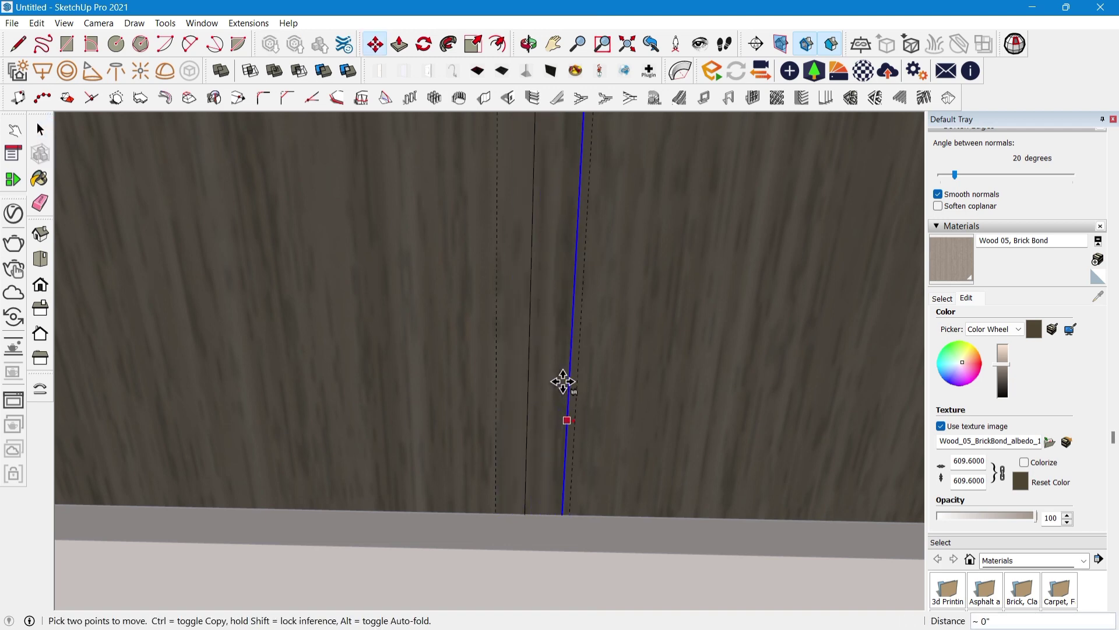
pyautogui.press('space')
pyautogui.press('p')
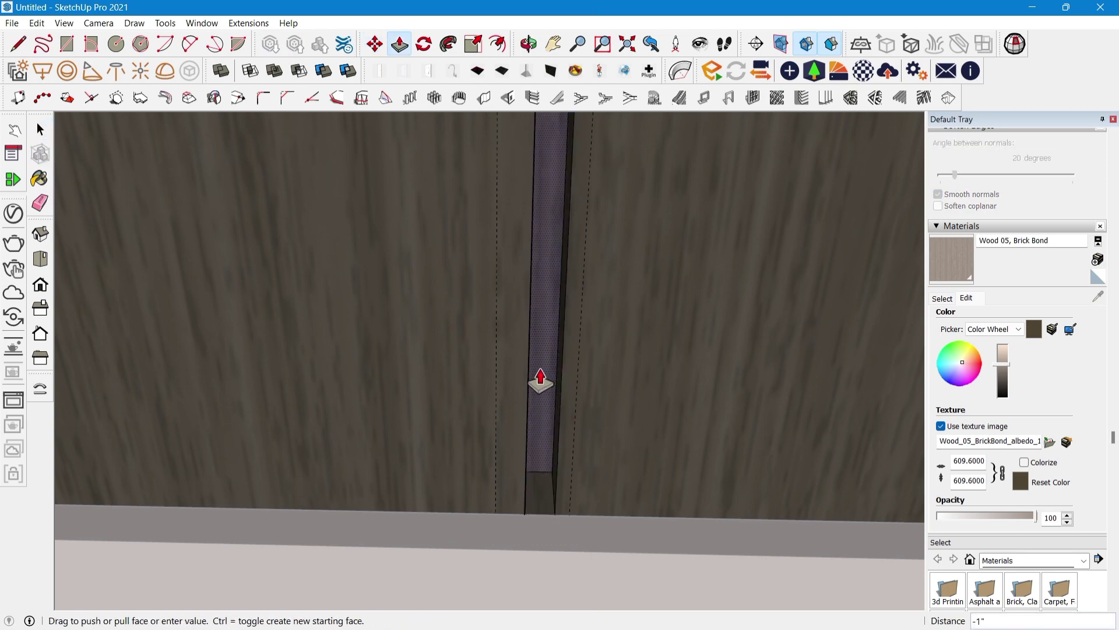
pyautogui.press('space')
# Push the white border strip around the central panels into the wall
pyautogui.scroll(-2, 528, 390)
pyautogui.scroll(-7, 525, 390)
pyautogui.moveTo(525, 393); pyautogui.dragTo(528, 262, button='middle')
pyautogui.scroll(5, 631, 228)
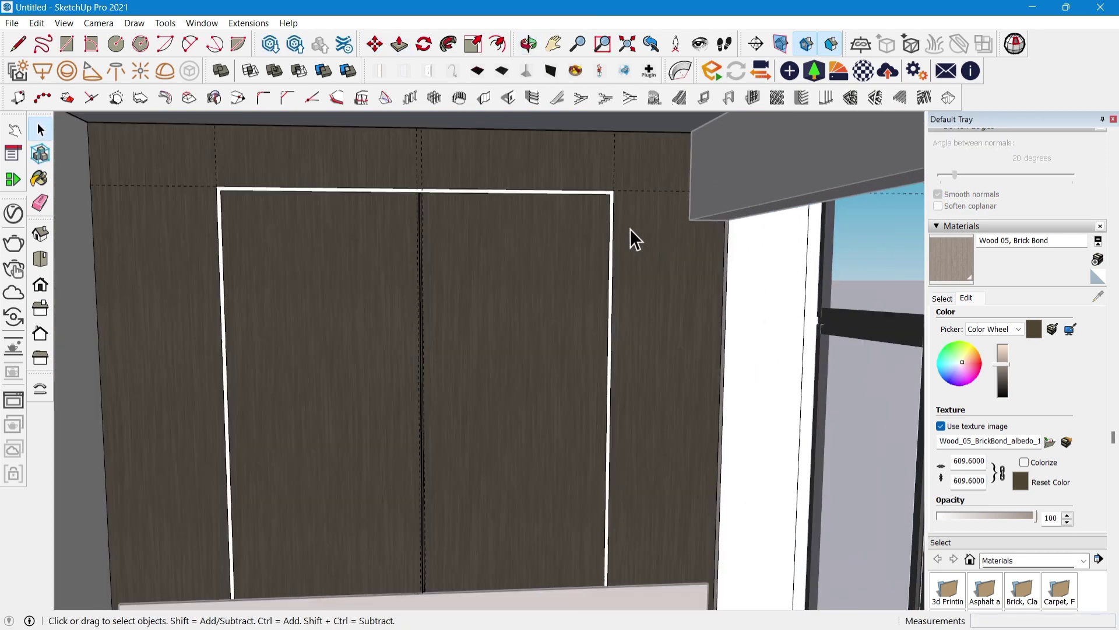
pyautogui.moveTo(631, 228); pyautogui.dragTo(514, 208, button='middle')
pyautogui.click(521, 207)
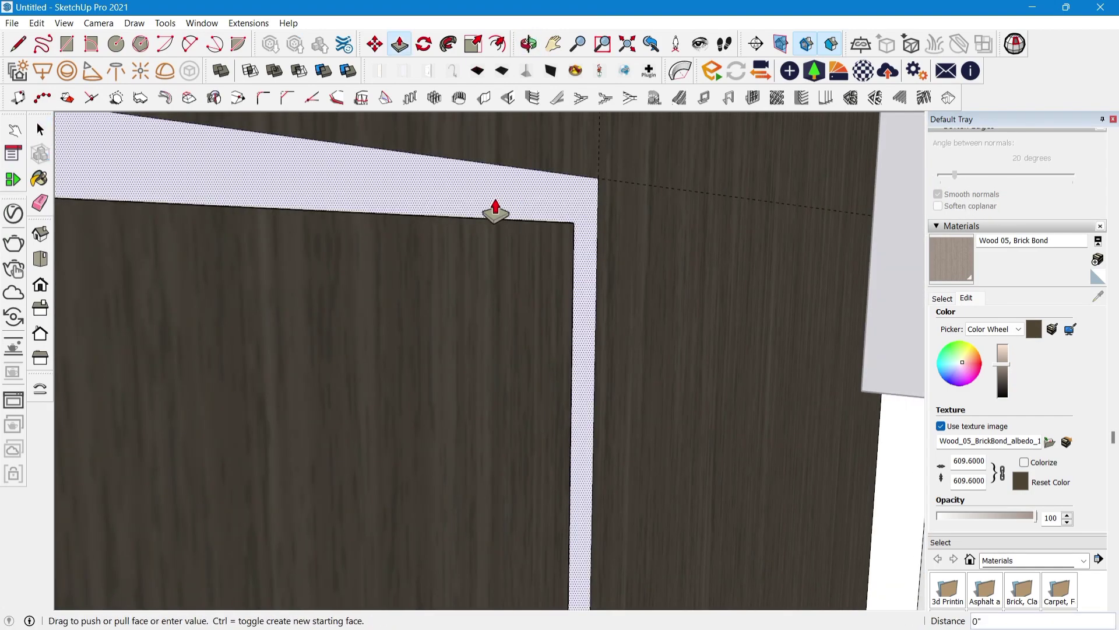
pyautogui.moveTo(496, 210); pyautogui.dragTo(479, 202)
pyautogui.click(479, 202)
# Try painting the recessed border groove with the Wood 05, Brick Bond material
pyautogui.click(941, 261)
pyautogui.click(501, 203)
pyautogui.scroll(-3, 491, 207)
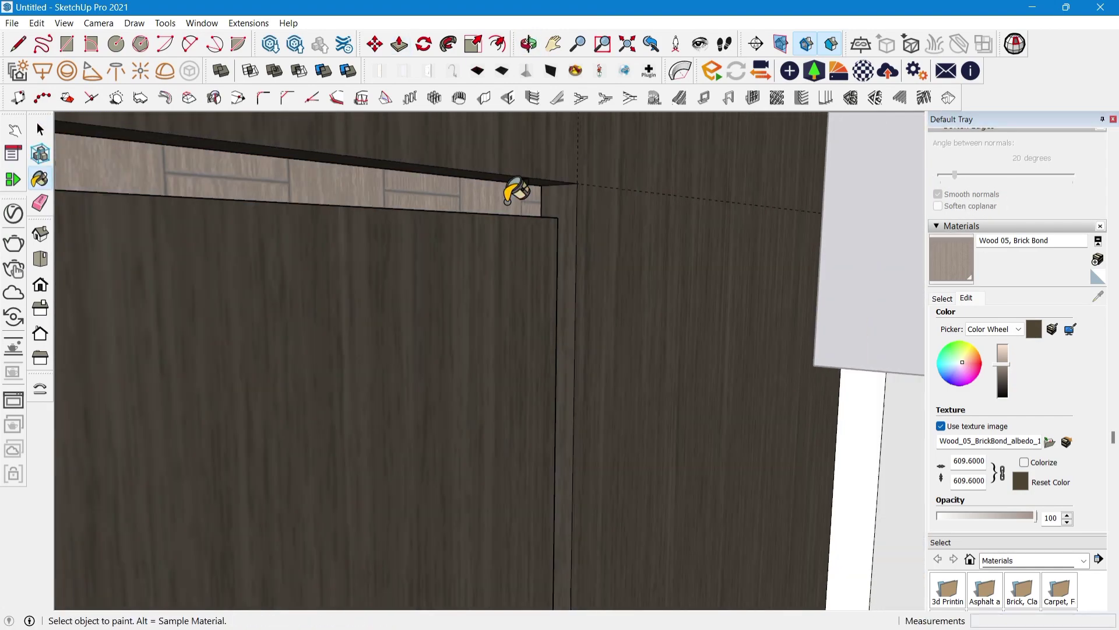
# Sample the wall's Wood 55 material and paint the remaining unmatched faces inside the border groove with it
pyautogui.click(942, 298)
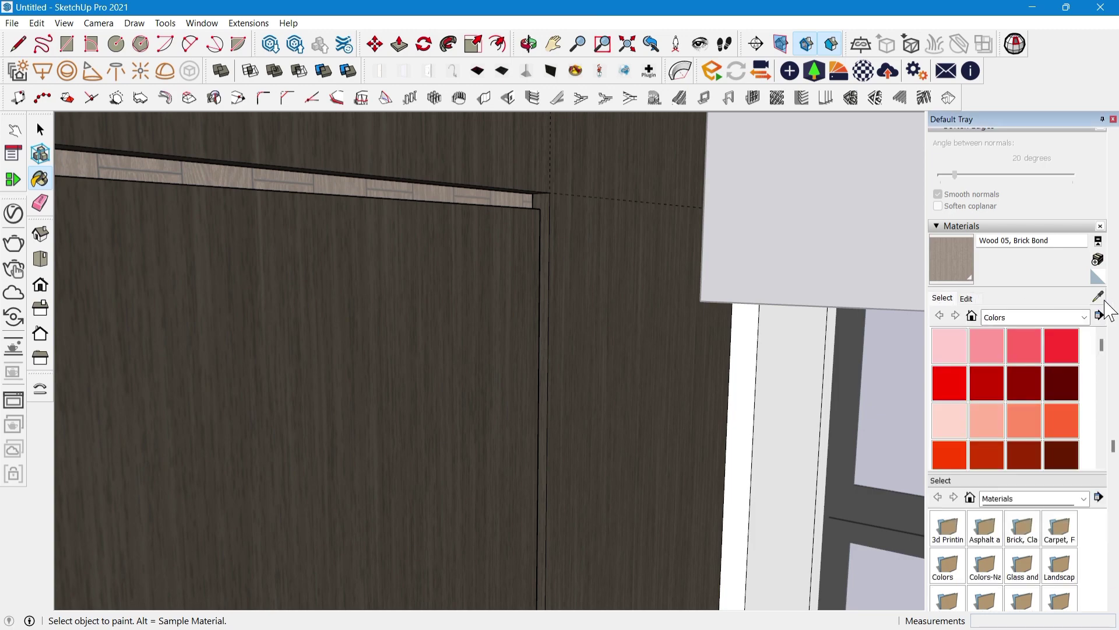
pyautogui.click(423, 195)
pyautogui.scroll(-5, 423, 194)
pyautogui.moveTo(425, 219)
pyautogui.mouseDown(button='middle')
pyautogui.moveTo(422, 272)
pyautogui.moveTo(75, 253)
pyautogui.mouseUp(button='middle')
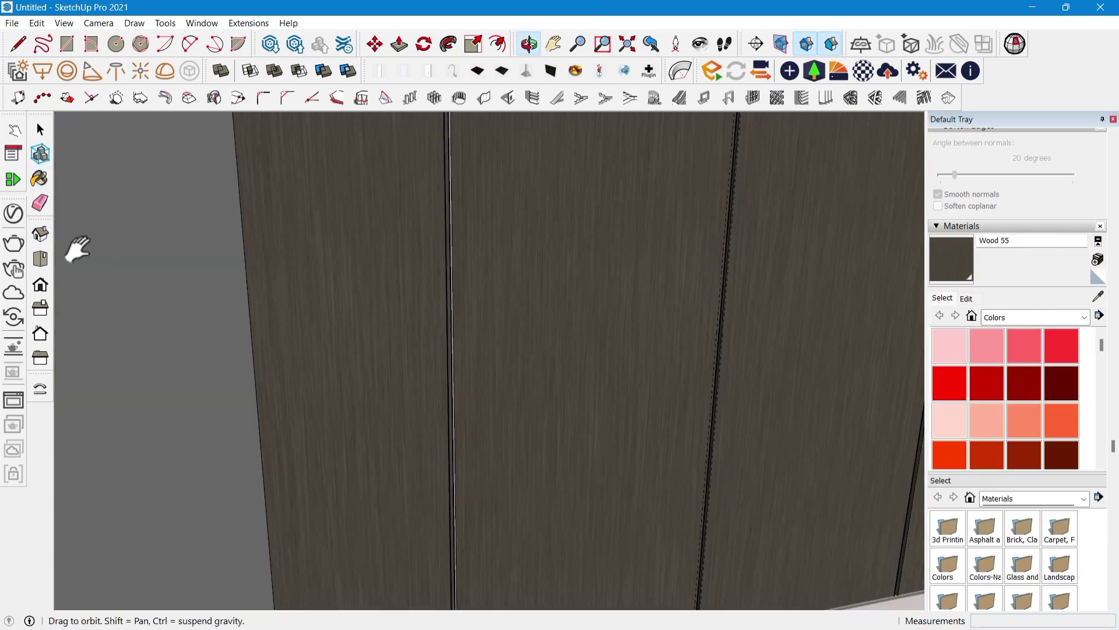
pyautogui.moveTo(642, 343); pyautogui.dragTo(619, 354, button='middle')
pyautogui.scroll(2, 590, 272)
pyautogui.scroll(4, 396, 274)
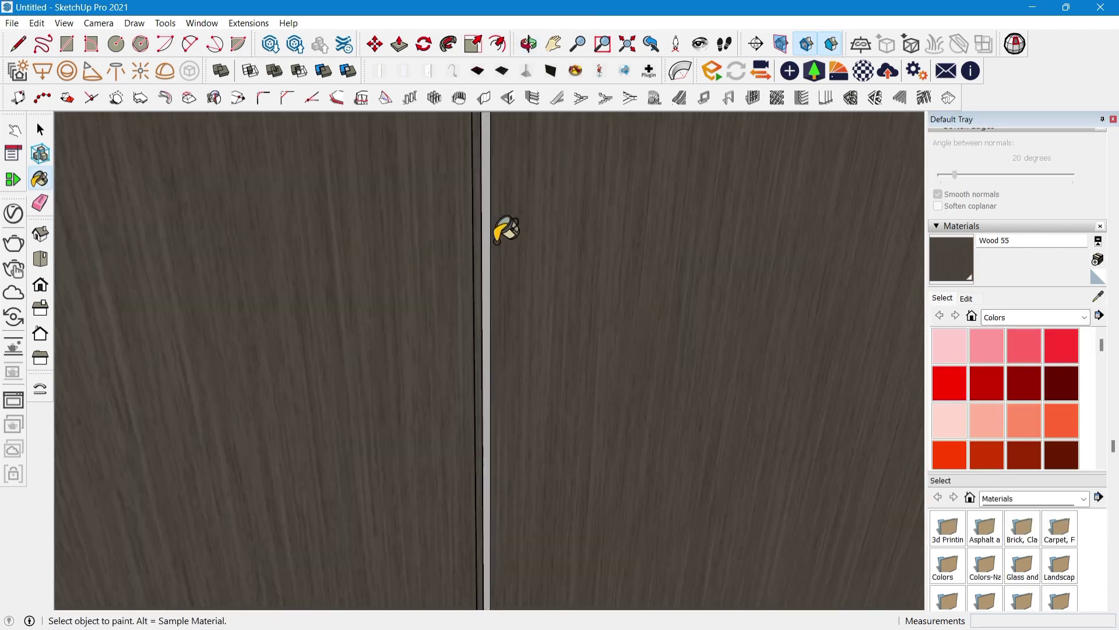
pyautogui.click(490, 237)
pyautogui.moveTo(528, 287)
pyautogui.keyDown('shift'); pyautogui.mouseDown(button='middle')
pyautogui.moveTo(479, 293)
pyautogui.moveTo(542, 350)
pyautogui.moveTo(590, 260)
pyautogui.moveTo(567, 258)
pyautogui.moveTo(529, 372)
pyautogui.moveTo(453, 315)
pyautogui.moveTo(544, 245)
pyautogui.mouseUp(button='middle'); pyautogui.keyUp('shift')
# Delete all guide lines from the panel wall model
pyautogui.press('space')
pyautogui.scroll(-6, 545, 245)
pyautogui.moveTo(577, 361); pyautogui.dragTo(600, 327, button='middle')
pyautogui.click(35, 23)
pyautogui.click(77, 152)
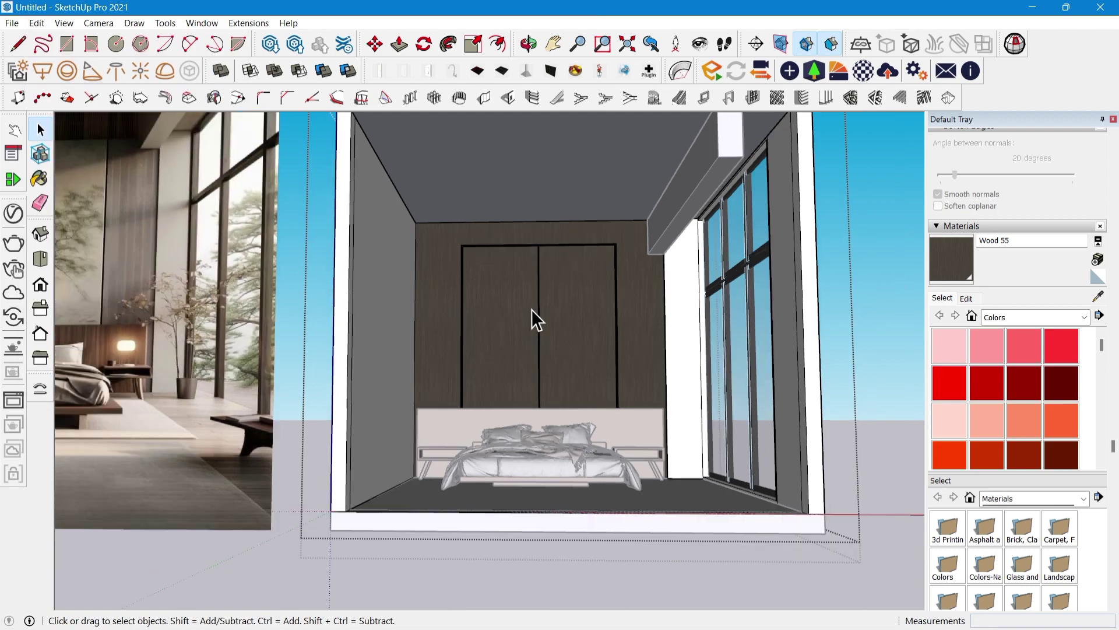
# Create a new material using the green blossom-tree artwork image from the Desktop folder as its texture
pyautogui.scroll(-3, 530, 309)
pyautogui.moveTo(531, 309); pyautogui.dragTo(644, 388, button='middle')
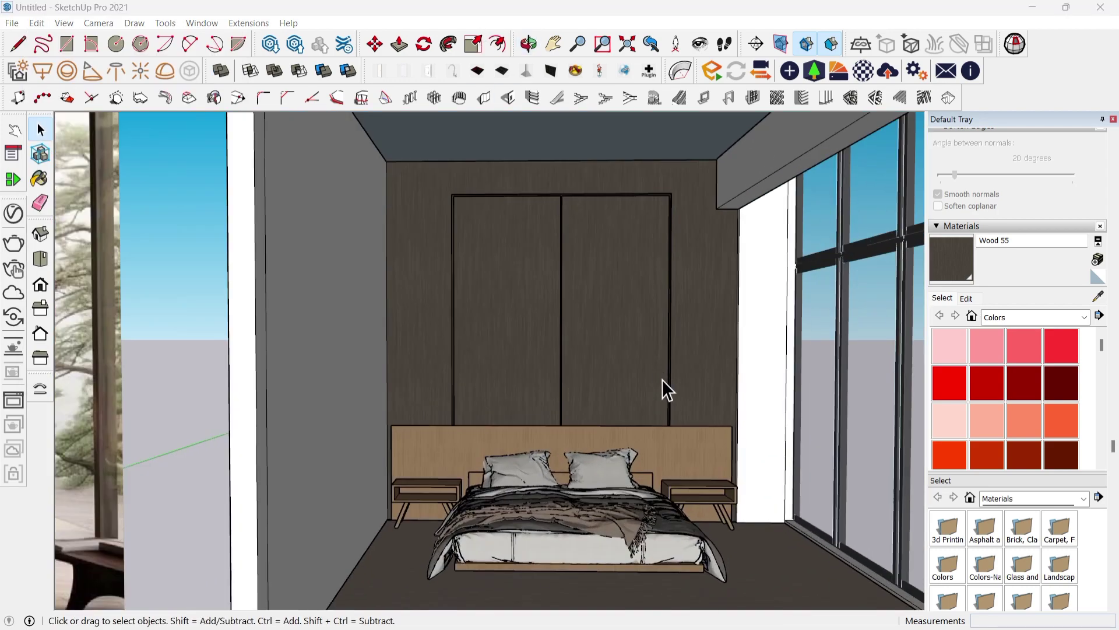
pyautogui.moveTo(528, 263); pyautogui.dragTo(526, 284, button='middle')
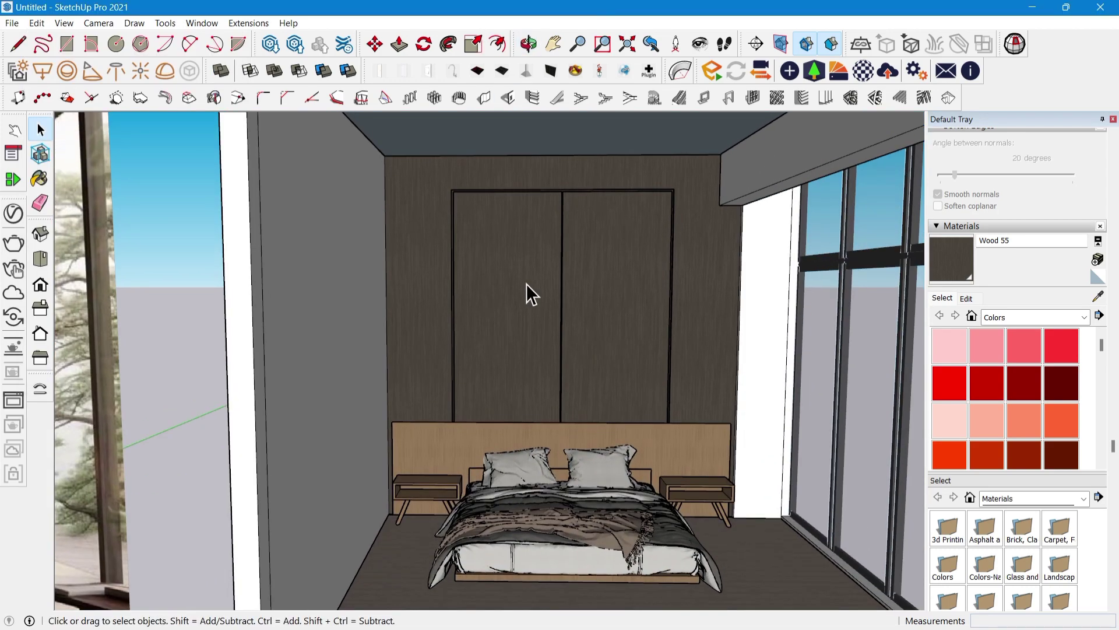
pyautogui.click(1099, 258)
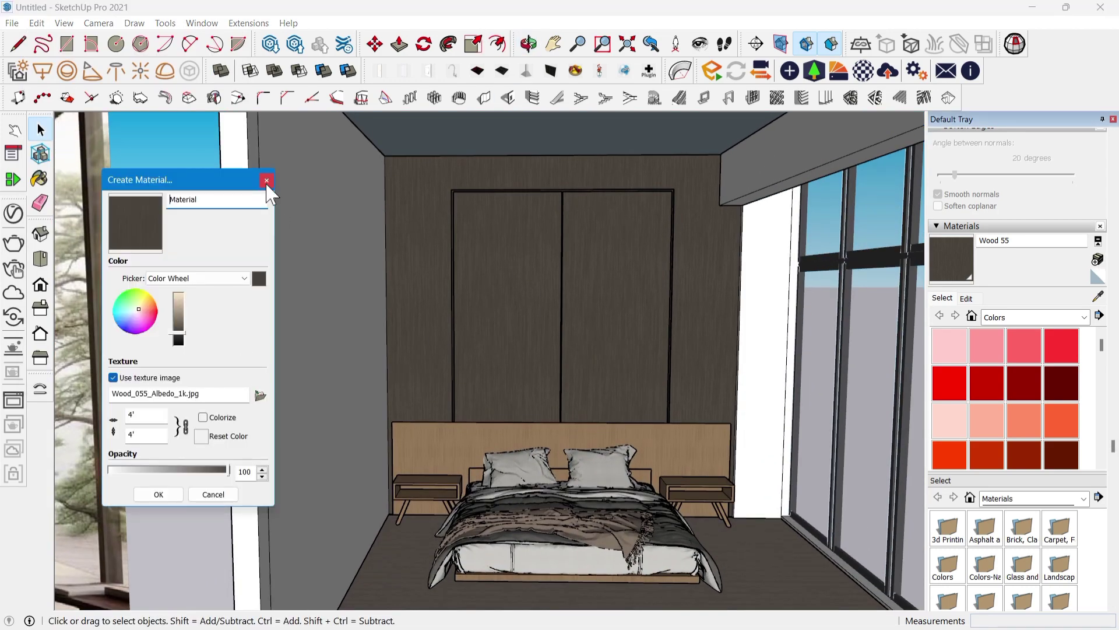
pyautogui.click(267, 182)
pyautogui.click(1098, 261)
pyautogui.click(233, 392)
pyautogui.click(58, 357)
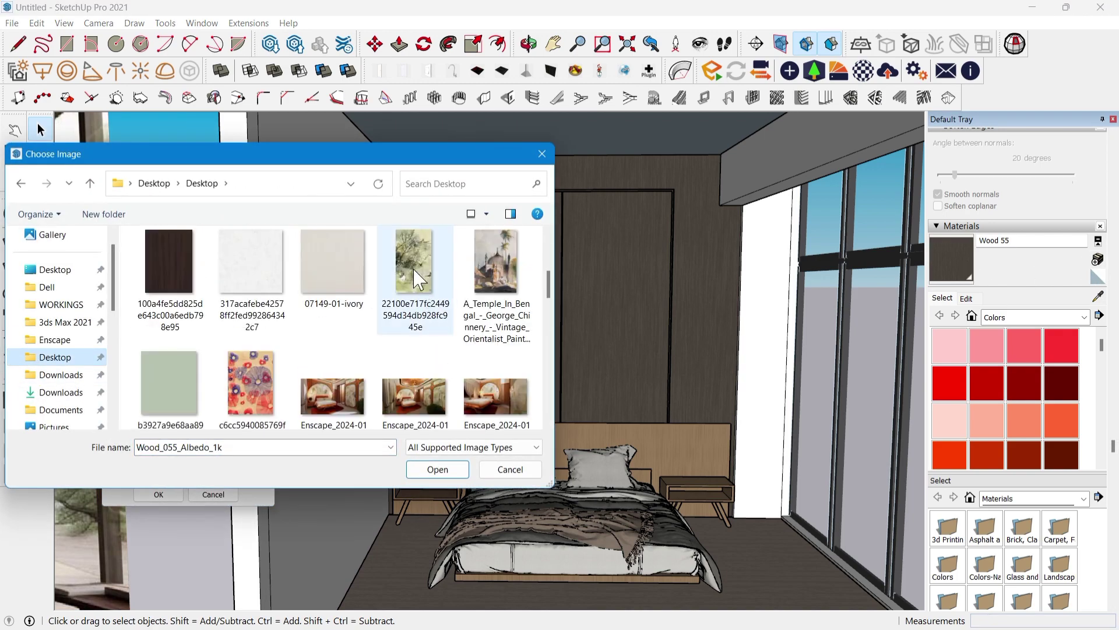
pyautogui.click(459, 476)
pyautogui.click(158, 494)
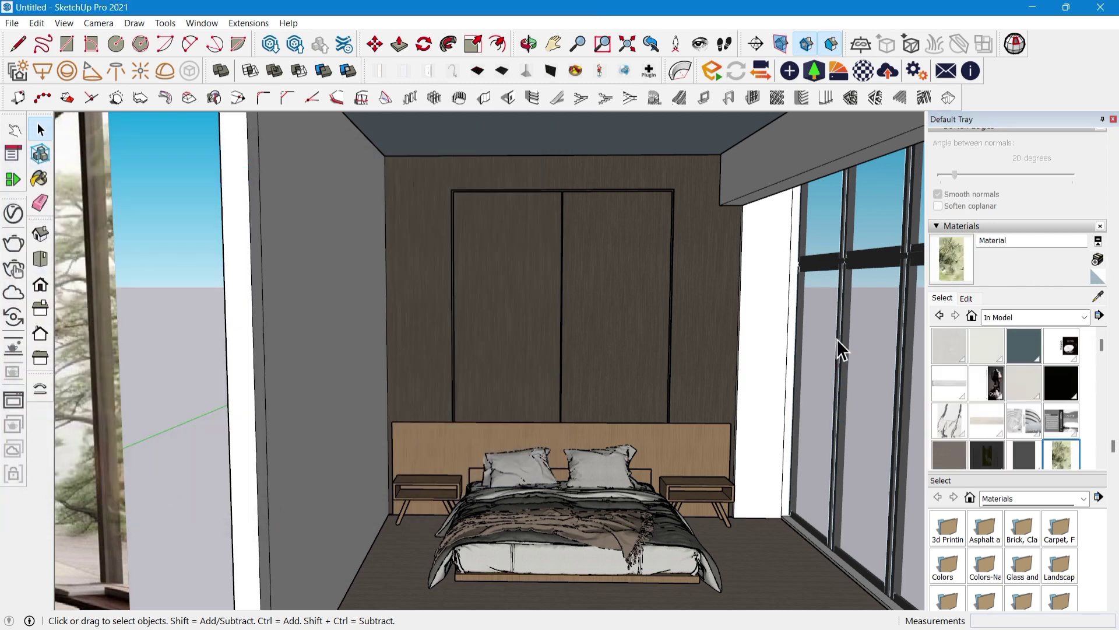
# Paint both halves of the central wall panel with the new blossom-tree artwork material
pyautogui.hotkey('ctrl', 'a')
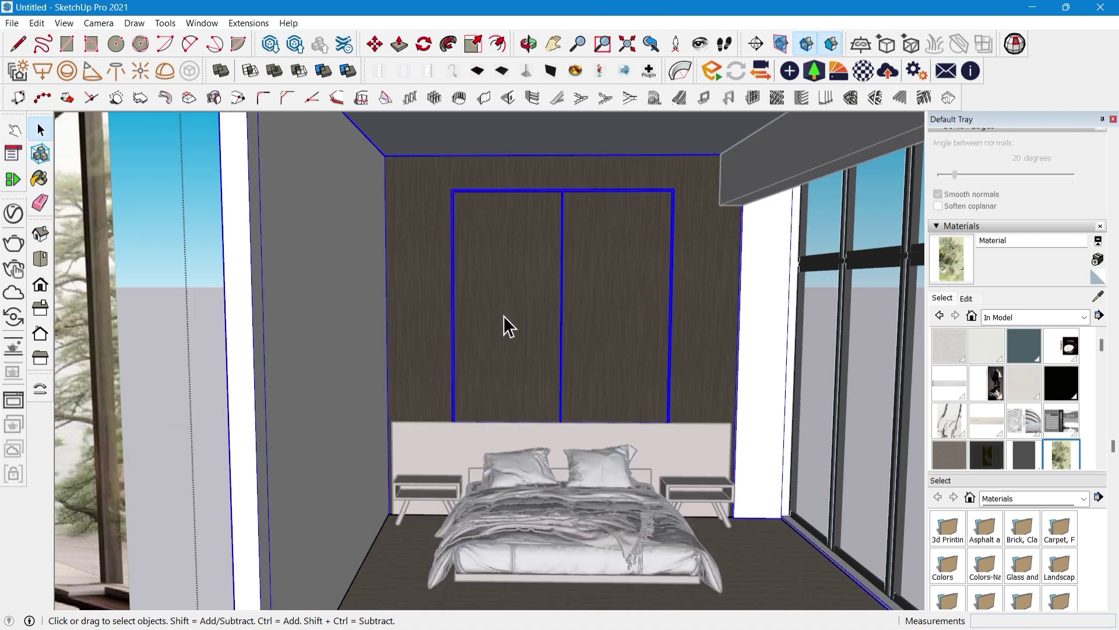
pyautogui.click(505, 319)
pyautogui.click(941, 271)
pyautogui.scroll(5, 549, 276)
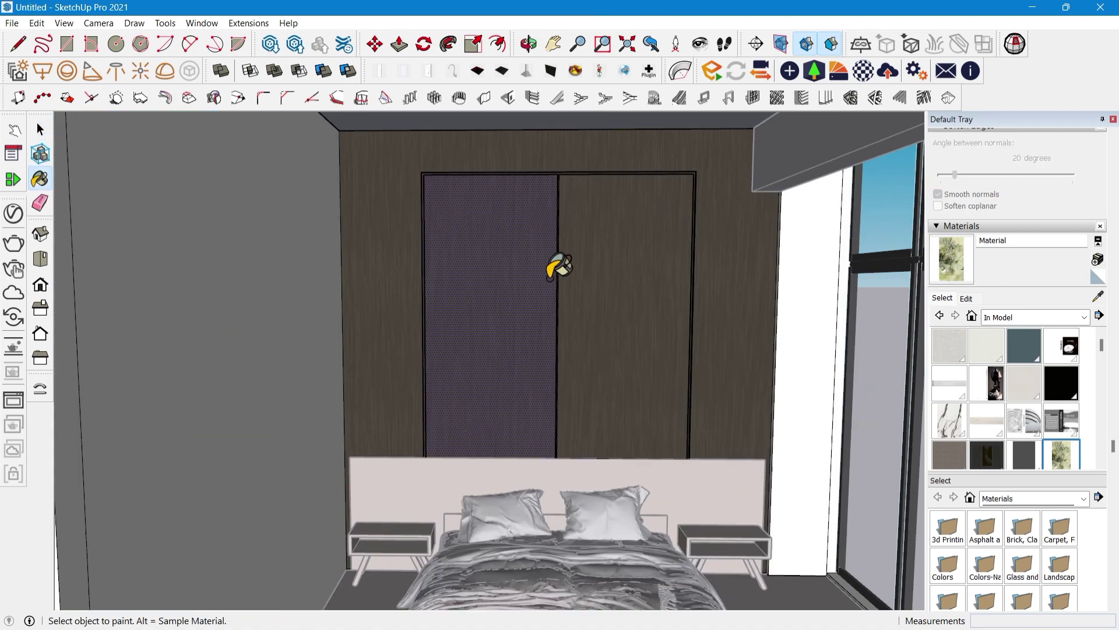
pyautogui.click(525, 279)
pyautogui.click(655, 268)
# Reposition the artwork texture on the left half so a tile starts at the panel's top-left corner
pyautogui.rightClick(549, 304)
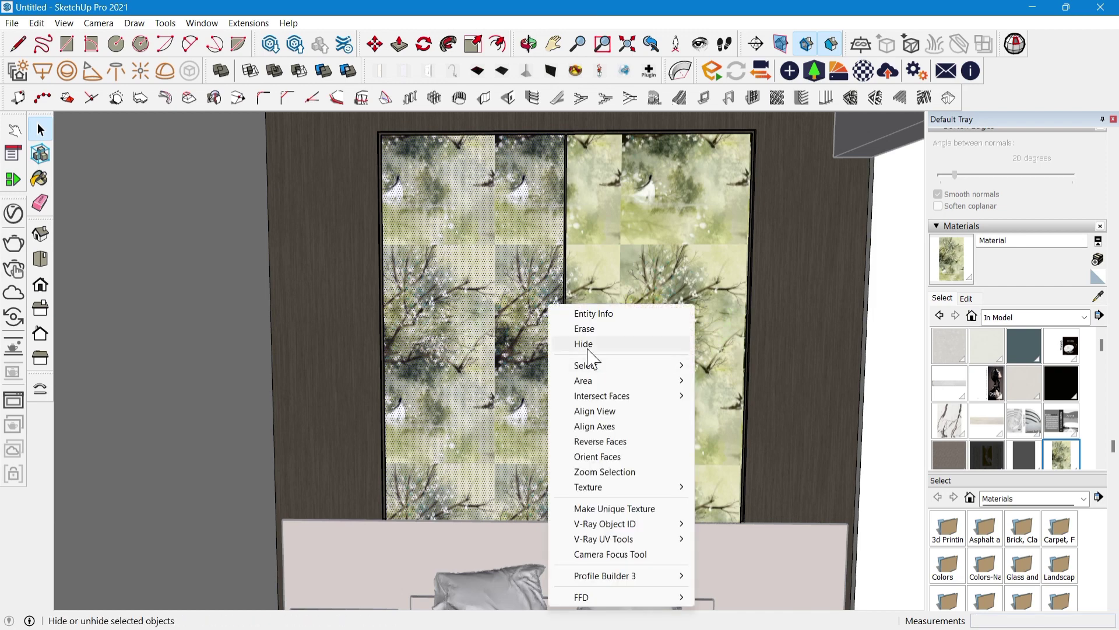
pyautogui.click(733, 487)
pyautogui.moveTo(542, 335); pyautogui.dragTo(429, 220)
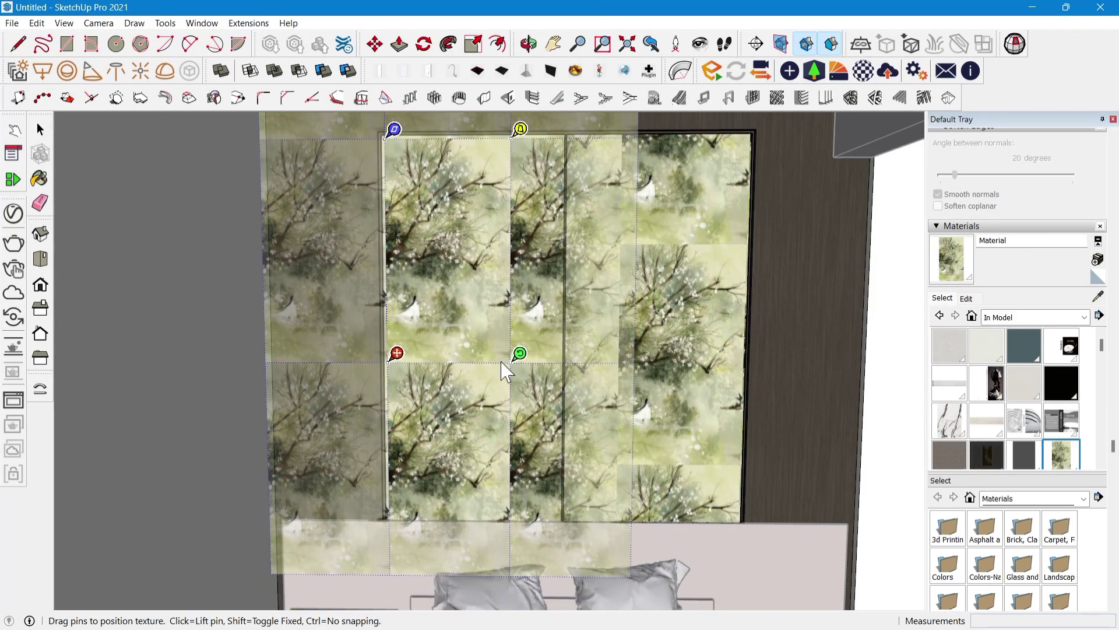
pyautogui.click(773, 330)
pyautogui.click(774, 331)
# Set the blossom-tree texture's width to 5'
pyautogui.click(975, 299)
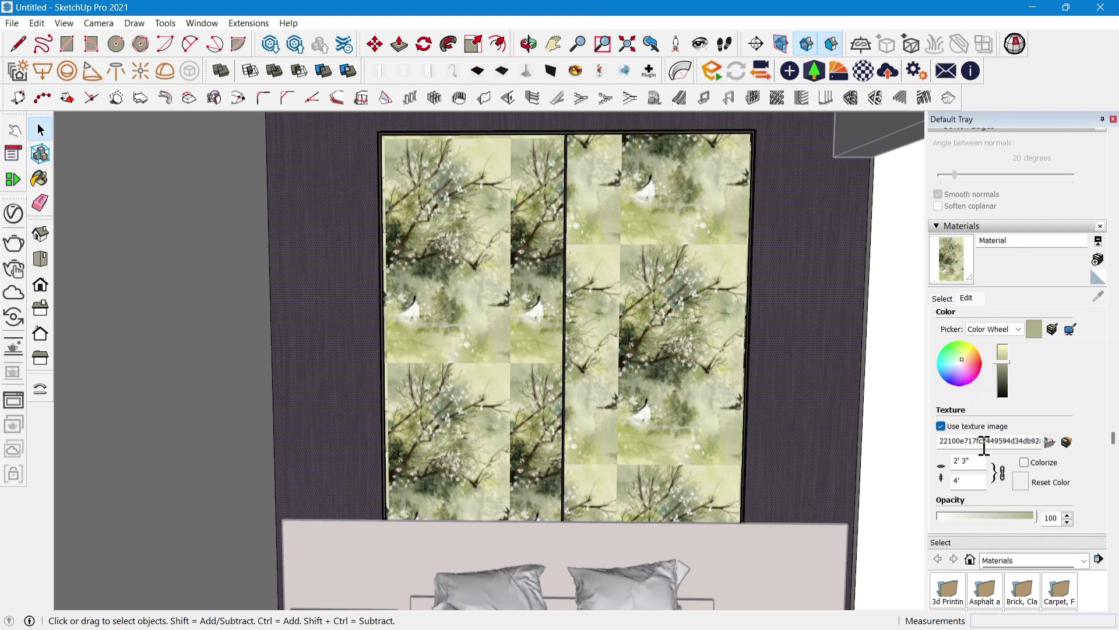
pyautogui.write('5')
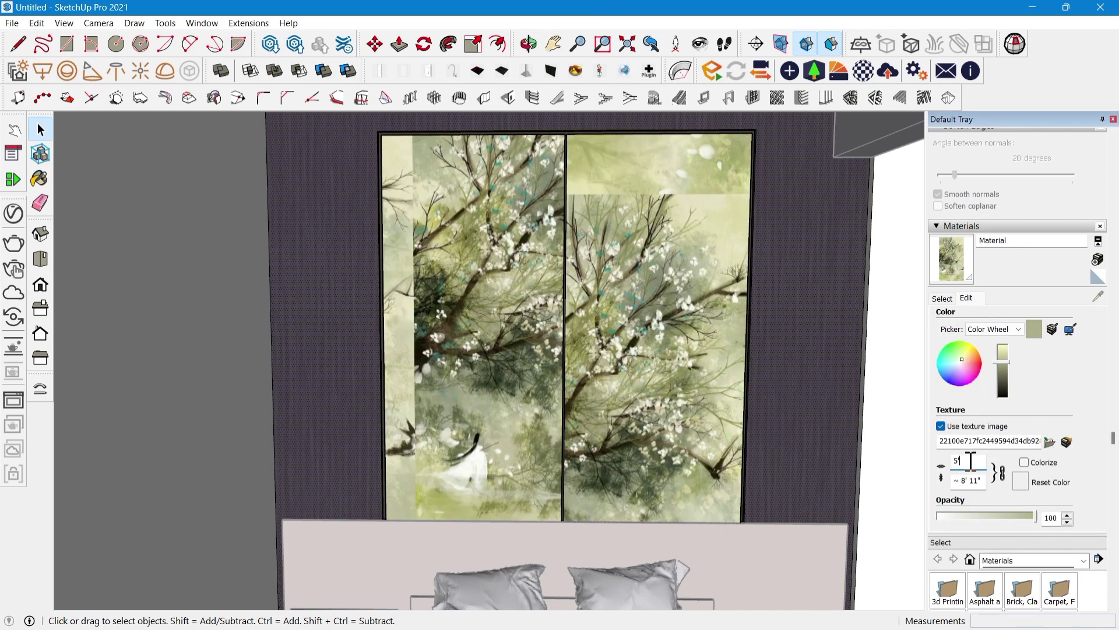
pyautogui.press('Return')
# Shift the artwork texture upward on the right half of the panel so the branches fill its top
pyautogui.rightClick(590, 325)
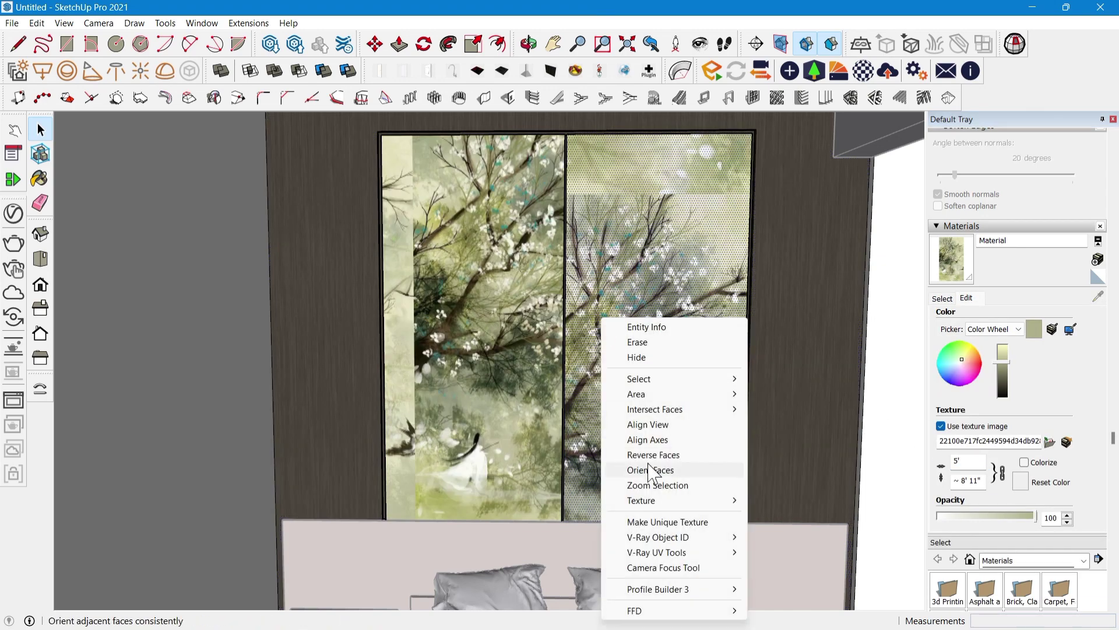
pyautogui.moveTo(671, 499)
pyautogui.click(775, 500)
pyautogui.moveTo(618, 352); pyautogui.dragTo(619, 293)
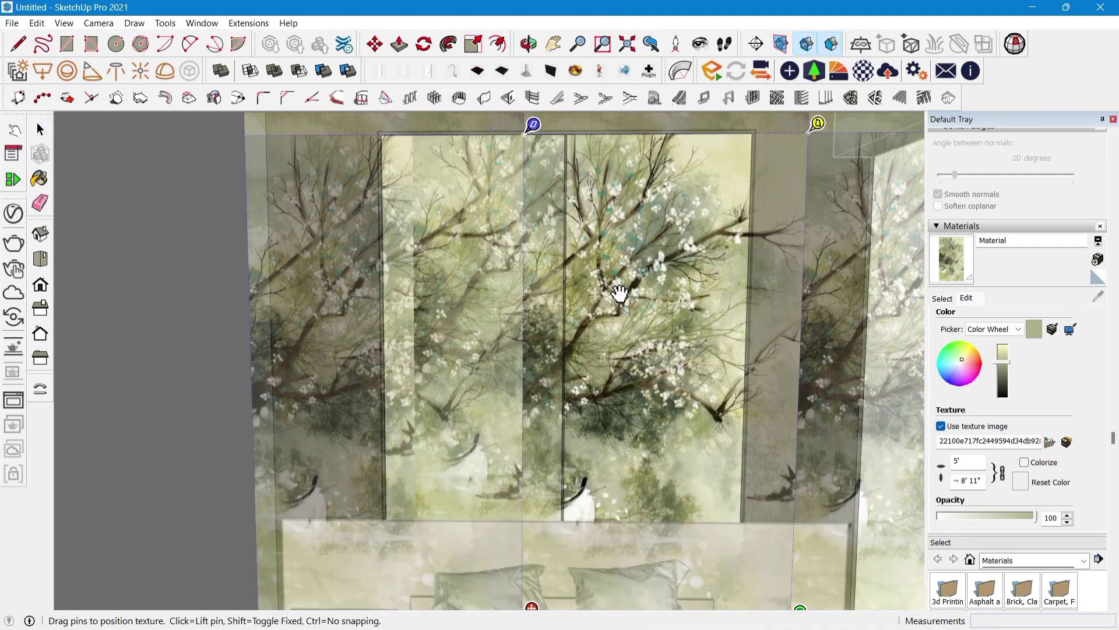
pyautogui.click(797, 313)
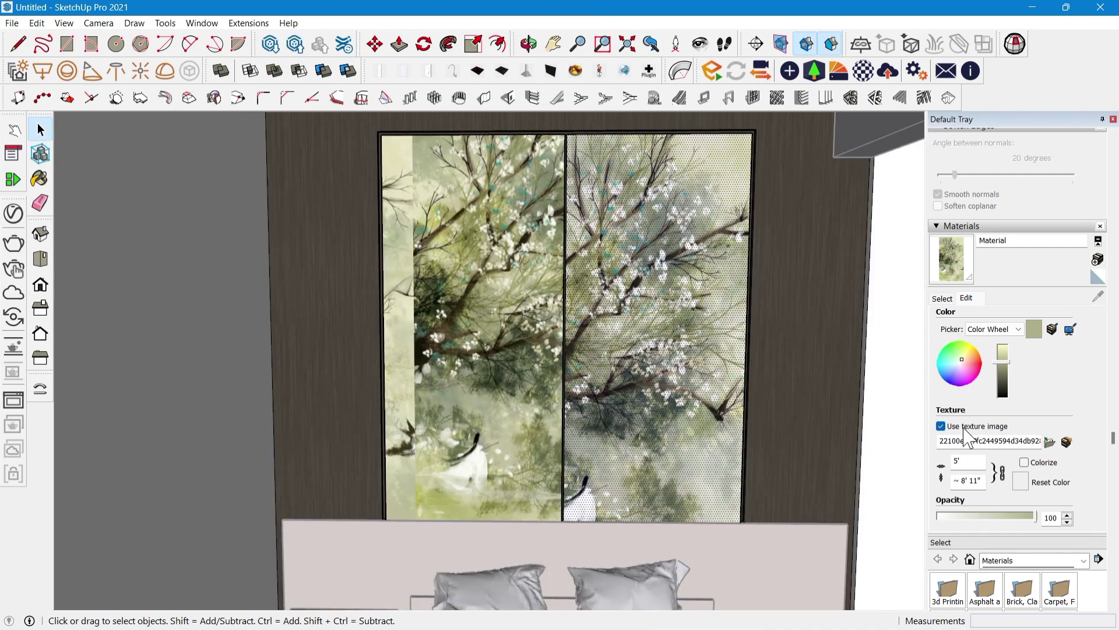
# Set the blossom-tree texture's width to 6'
pyautogui.write("6'")
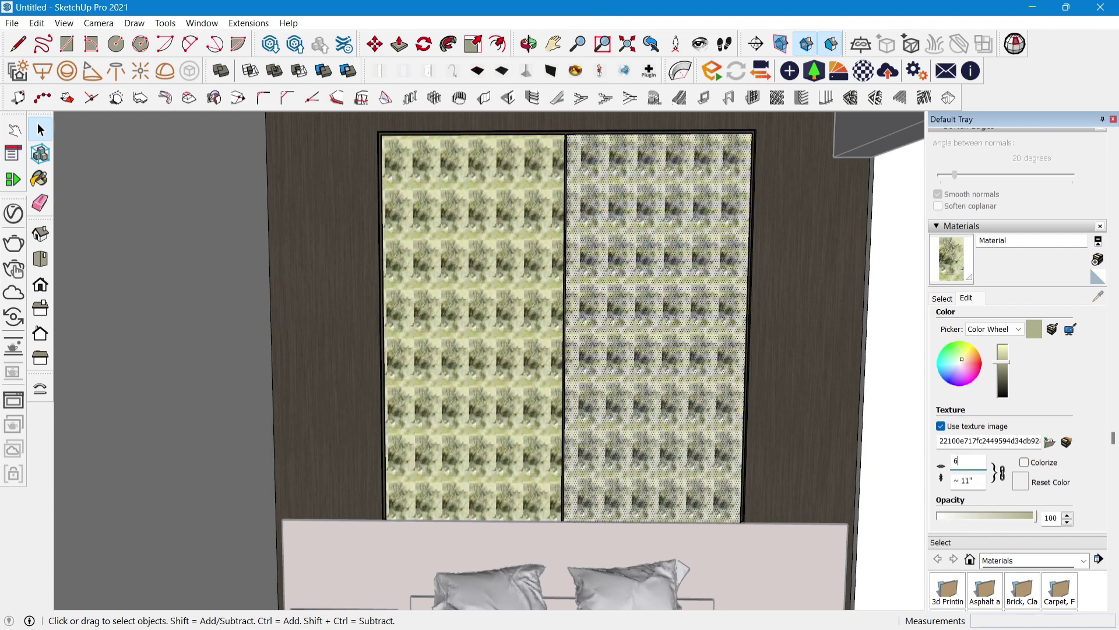
pyautogui.moveTo(586, 425); pyautogui.dragTo(583, 411, button='middle')
pyautogui.click(554, 382)
pyautogui.rightClick(595, 377)
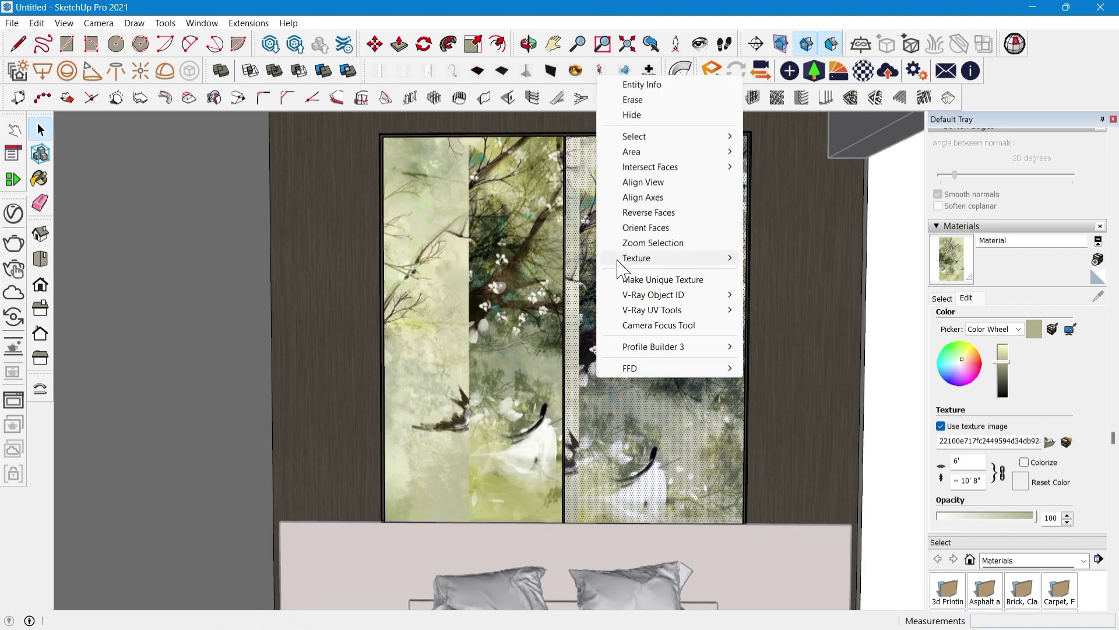
pyautogui.moveTo(637, 258)
pyautogui.click(782, 270)
pyautogui.rightClick(524, 393)
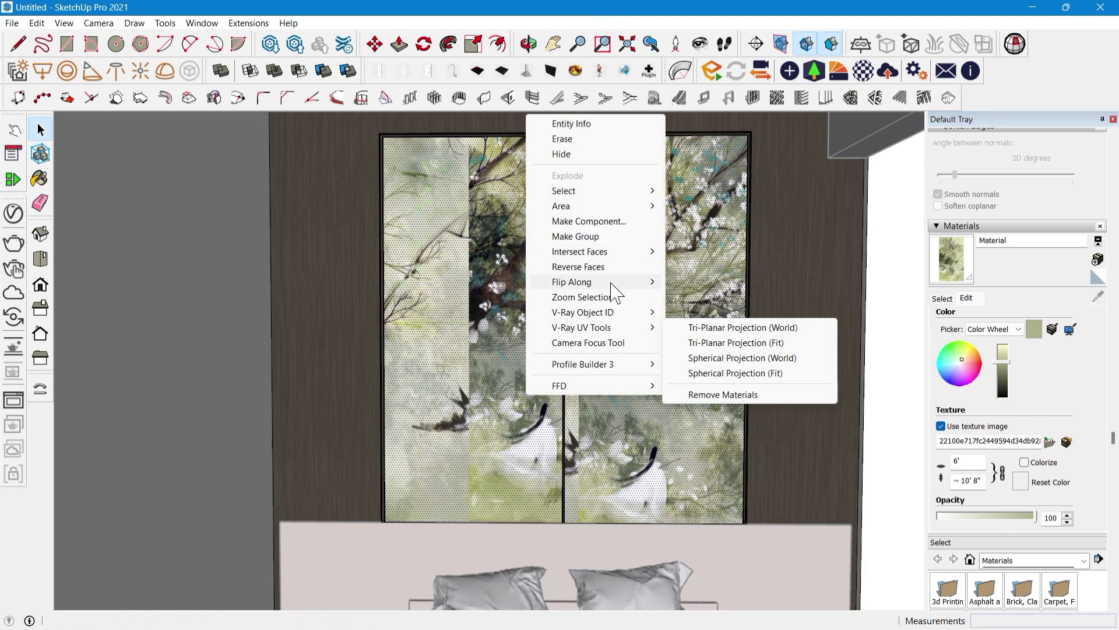
pyautogui.click(510, 408)
# Shift the artwork texture left and down on the left half so its tile seam meets the panel's left edge
pyautogui.rightClick(511, 408)
pyautogui.moveTo(583, 290)
pyautogui.click(694, 290)
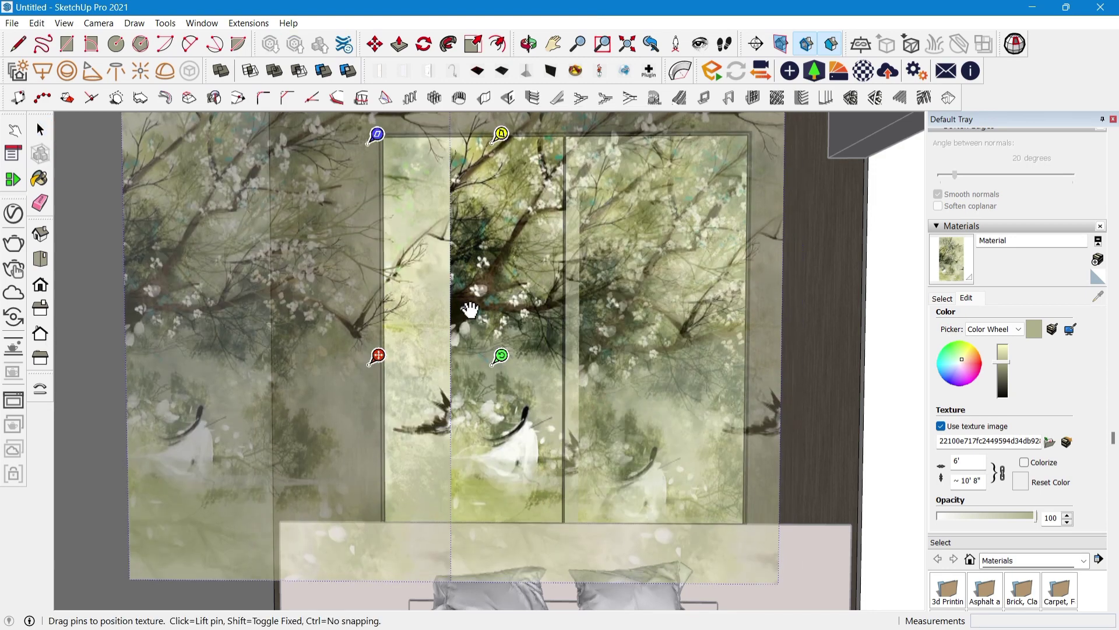
pyautogui.moveTo(469, 306); pyautogui.dragTo(398, 348)
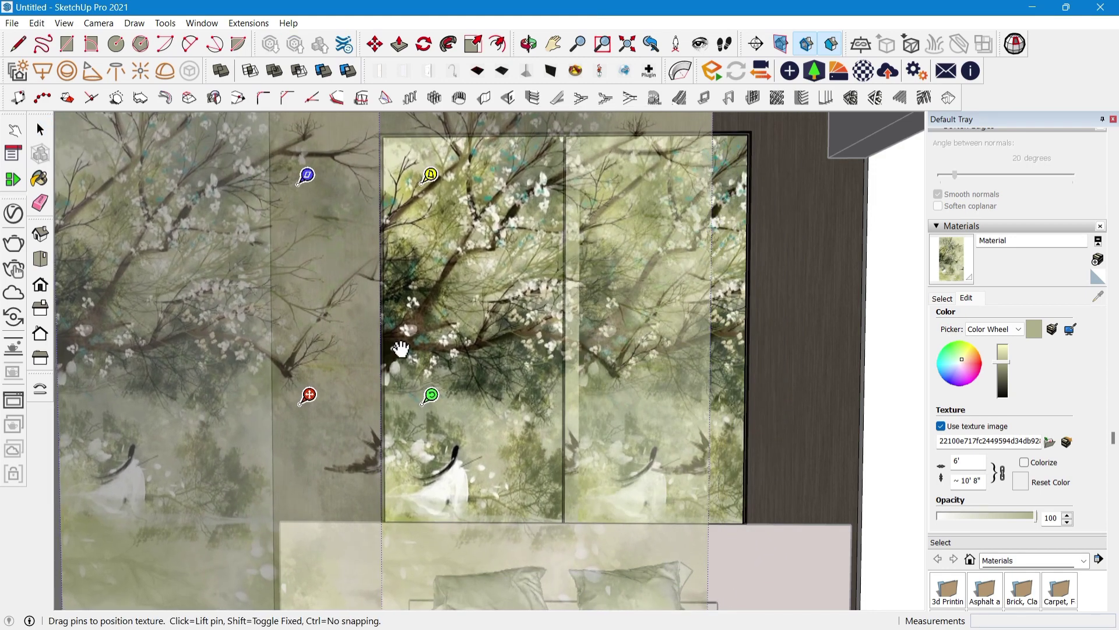
pyautogui.press('Return')
# Reposition the artwork texture on the right half of the panel so its branches continue from the left half
pyautogui.click(646, 331)
pyautogui.rightClick(654, 327)
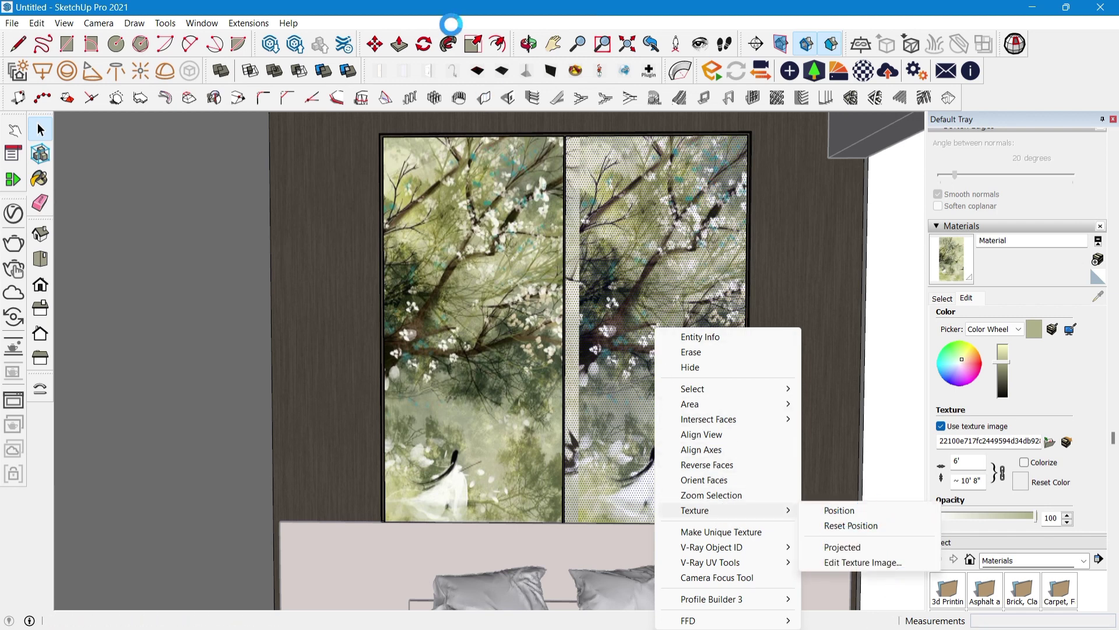
pyautogui.rightClick(668, 332)
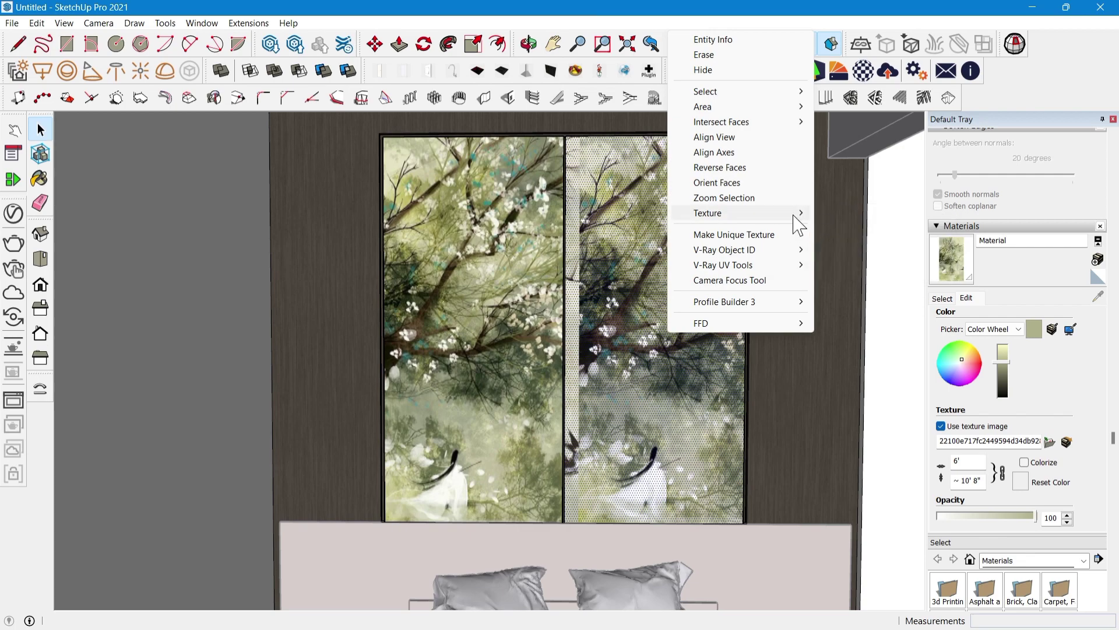
pyautogui.click(844, 209)
pyautogui.moveTo(691, 291); pyautogui.dragTo(603, 255)
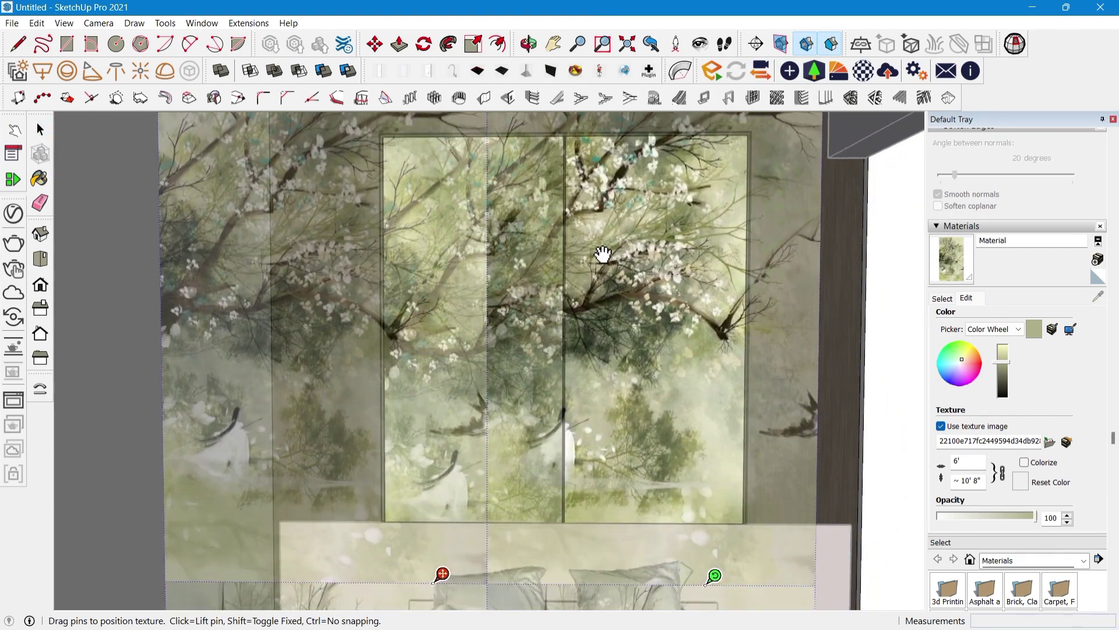
pyautogui.press('Return')
pyautogui.scroll(-8, 786, 311)
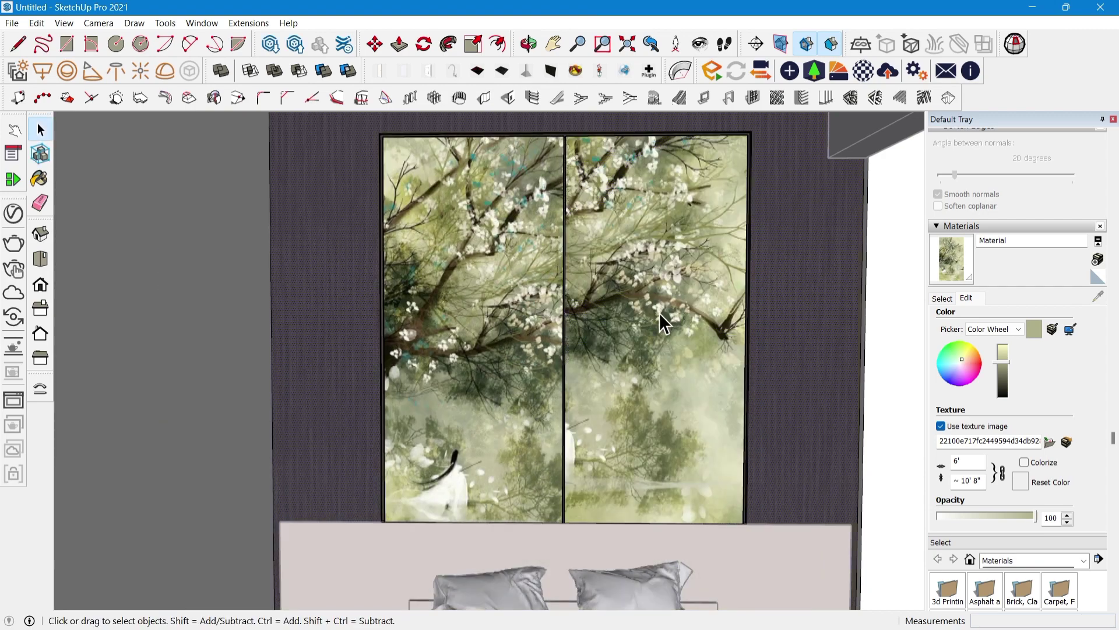
pyautogui.click(820, 397)
# Examine the artwork wall up close and compare the whole room with the reference image
pyautogui.scroll(5, 496, 373)
pyautogui.moveTo(494, 368); pyautogui.dragTo(662, 312, button='middle')
pyautogui.scroll(3, 649, 368)
pyautogui.scroll(-6, 650, 366)
pyautogui.scroll(5, 666, 365)
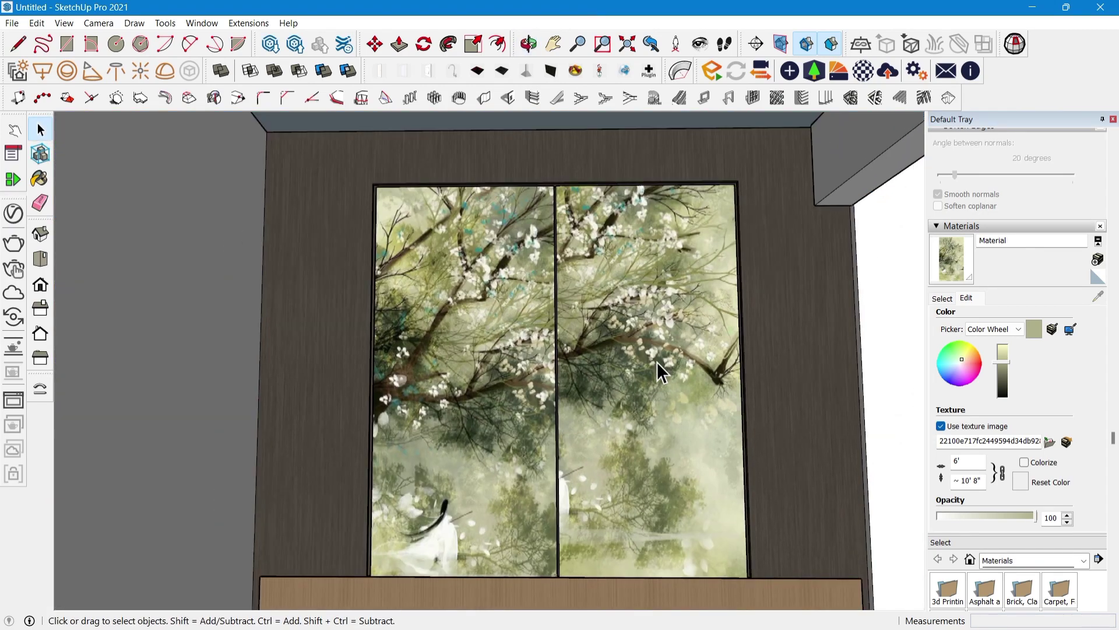
pyautogui.scroll(-6, 600, 353)
pyautogui.moveTo(604, 344)
pyautogui.mouseDown(button='middle')
pyautogui.moveTo(570, 343)
pyautogui.moveTo(587, 334)
pyautogui.mouseUp(button='middle')
pyautogui.scroll(4, 583, 343)
pyautogui.scroll(-4, 583, 343)
pyautogui.scroll(2, 783, 366)
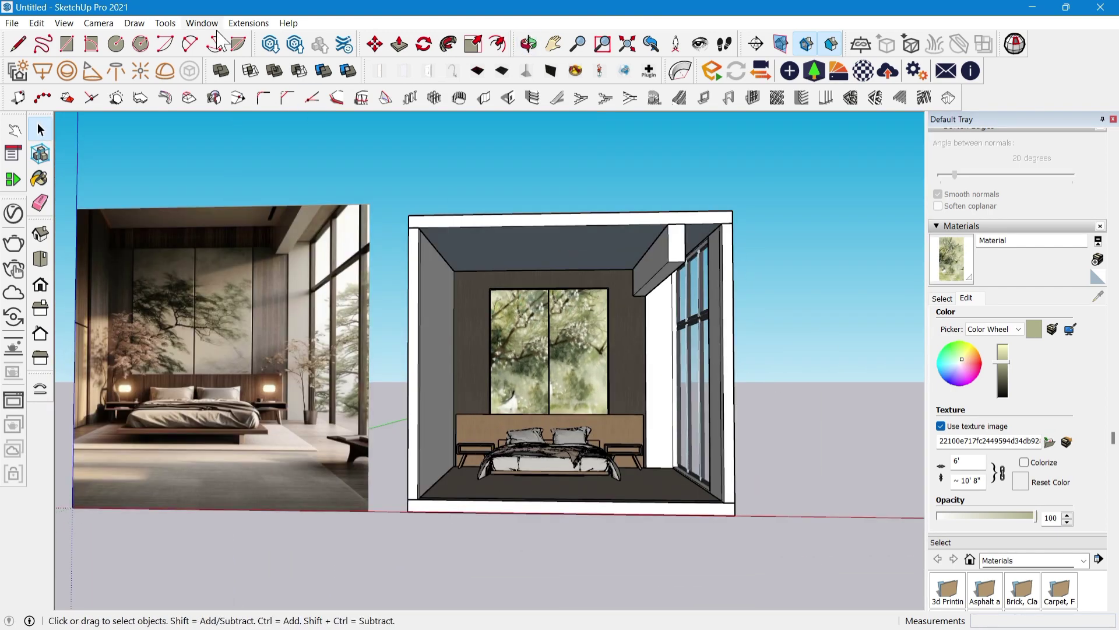
# Place a plant asset from the Enscape Asset Library on the ground in front of the room and scale it down
pyautogui.click(248, 23)
pyautogui.moveTo(282, 190)
pyautogui.click(437, 257)
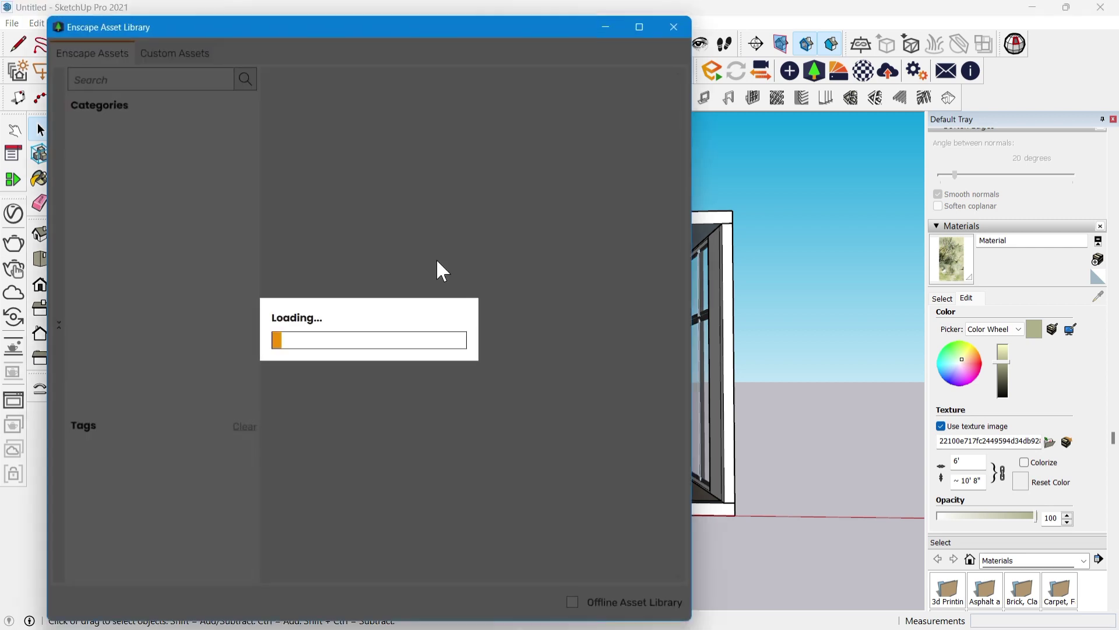
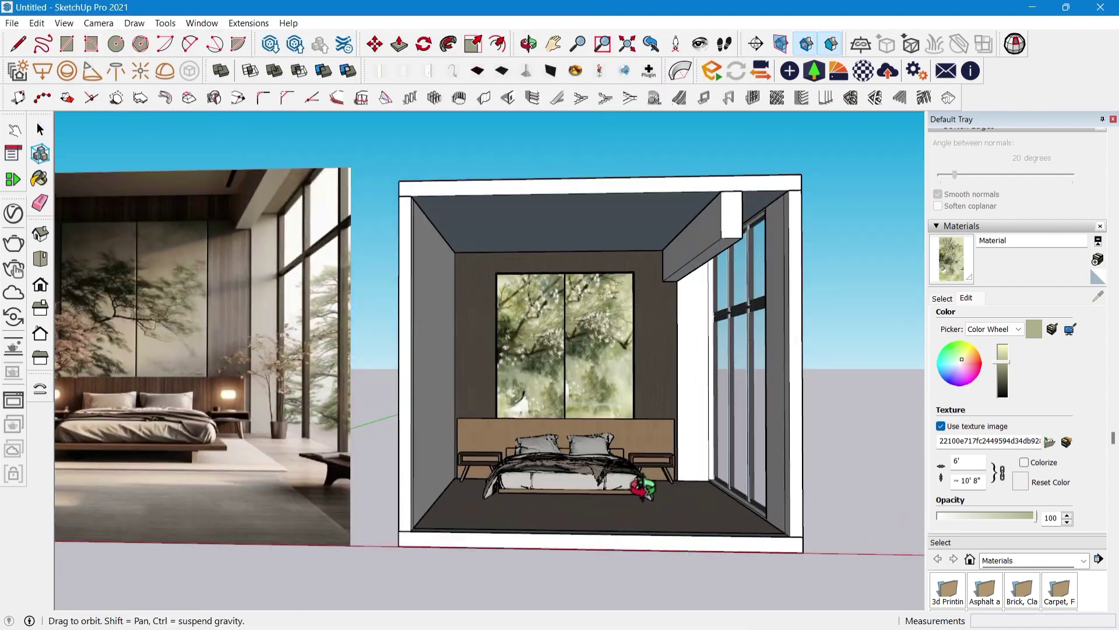
pyautogui.moveTo(644, 486); pyautogui.dragTo(543, 445)
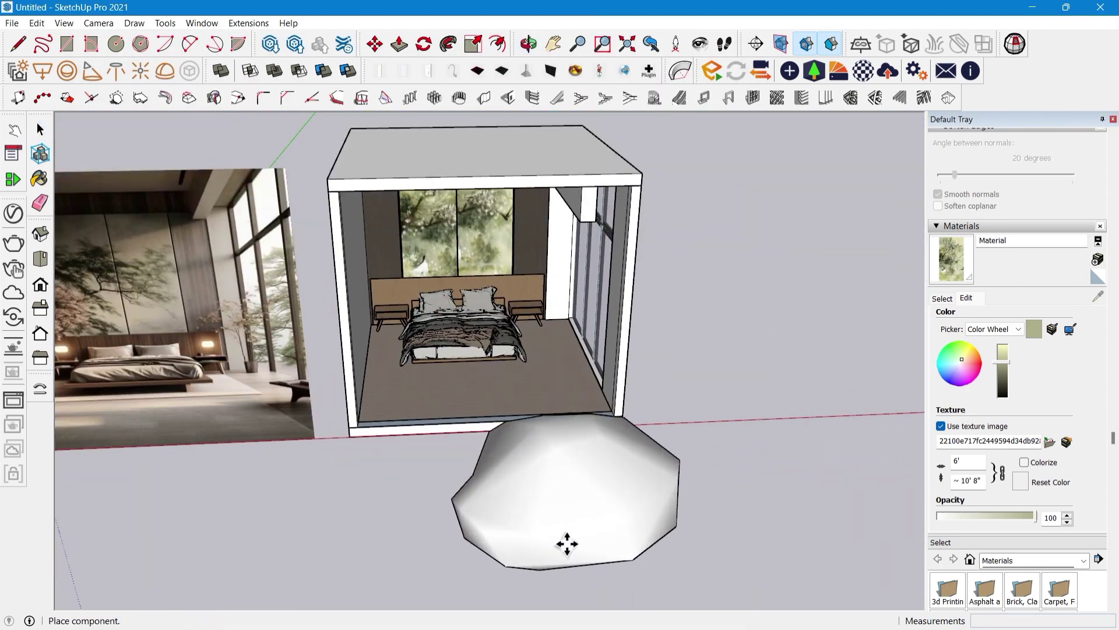
pyautogui.click(601, 504)
pyautogui.click(601, 503)
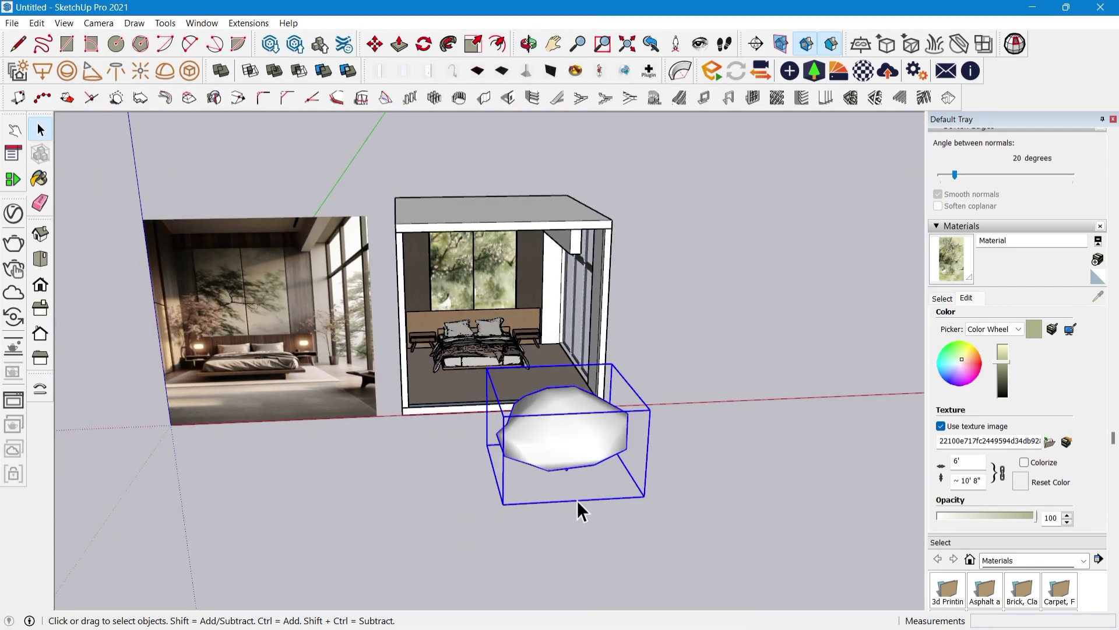
pyautogui.press('s')
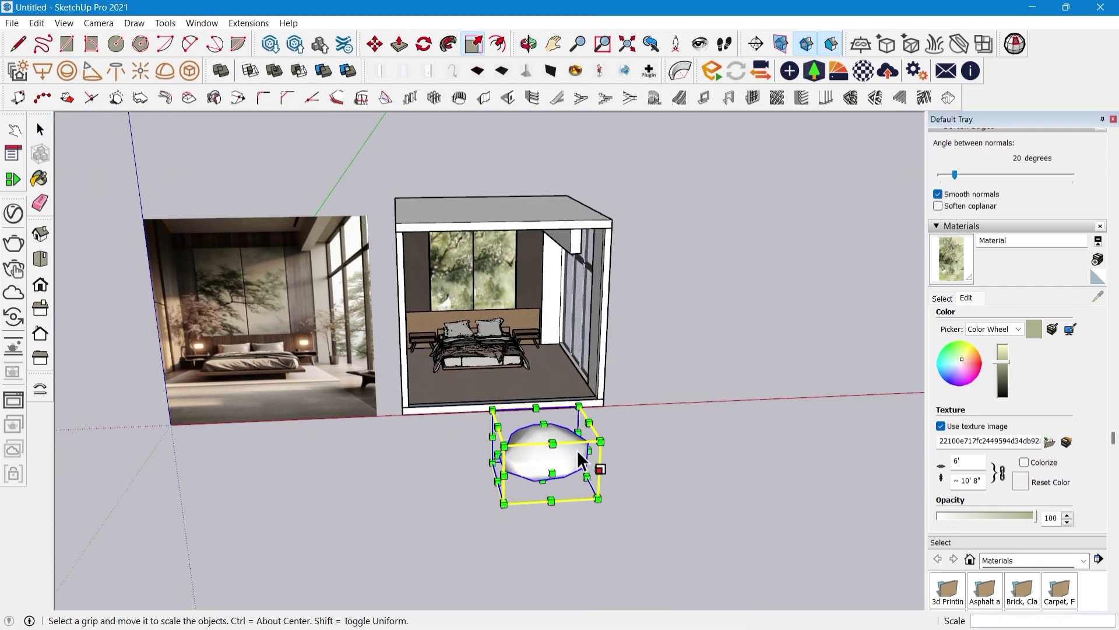
pyautogui.scroll(3, 576, 450)
pyautogui.moveTo(593, 449); pyautogui.dragTo(536, 455)
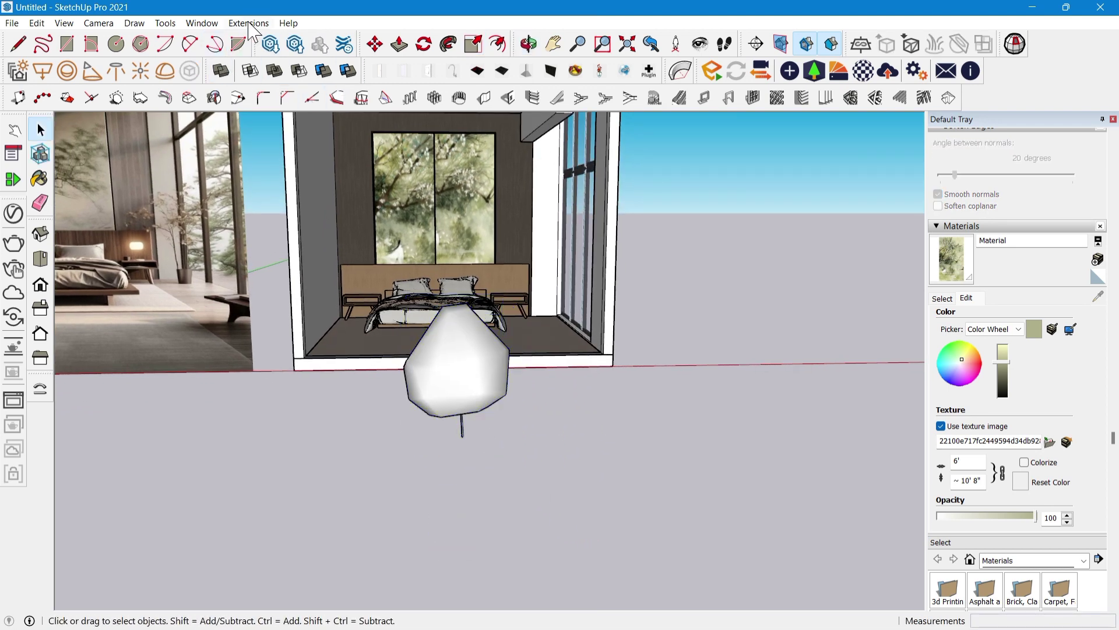
# Browse the accessories in the Enscape Asset Library and search them for VASE
pyautogui.click(249, 24)
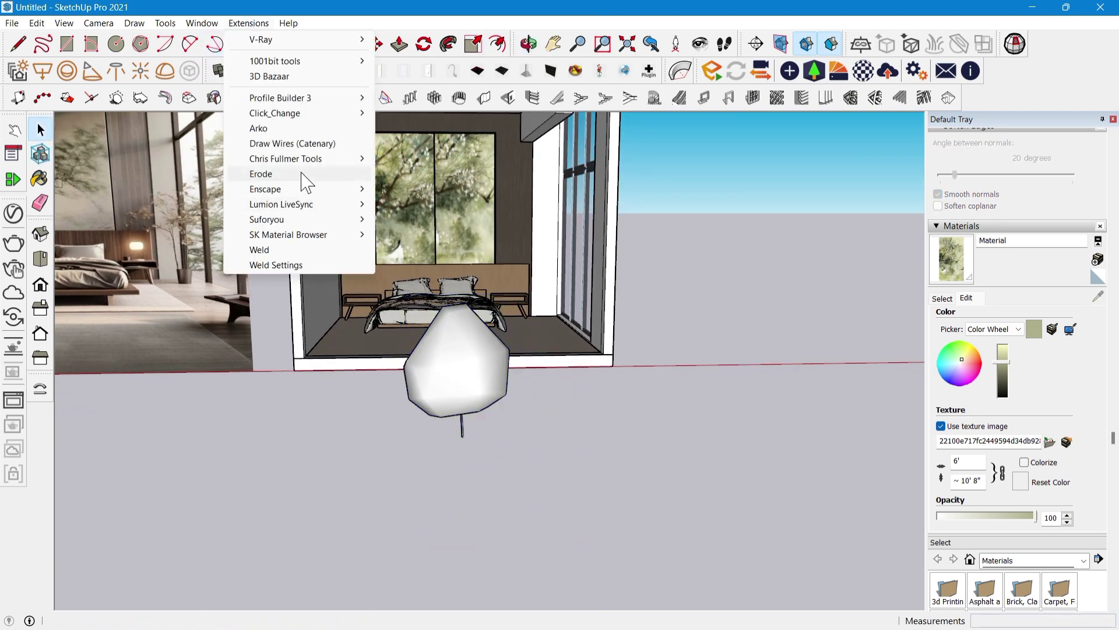
pyautogui.moveTo(302, 176)
pyautogui.click(435, 254)
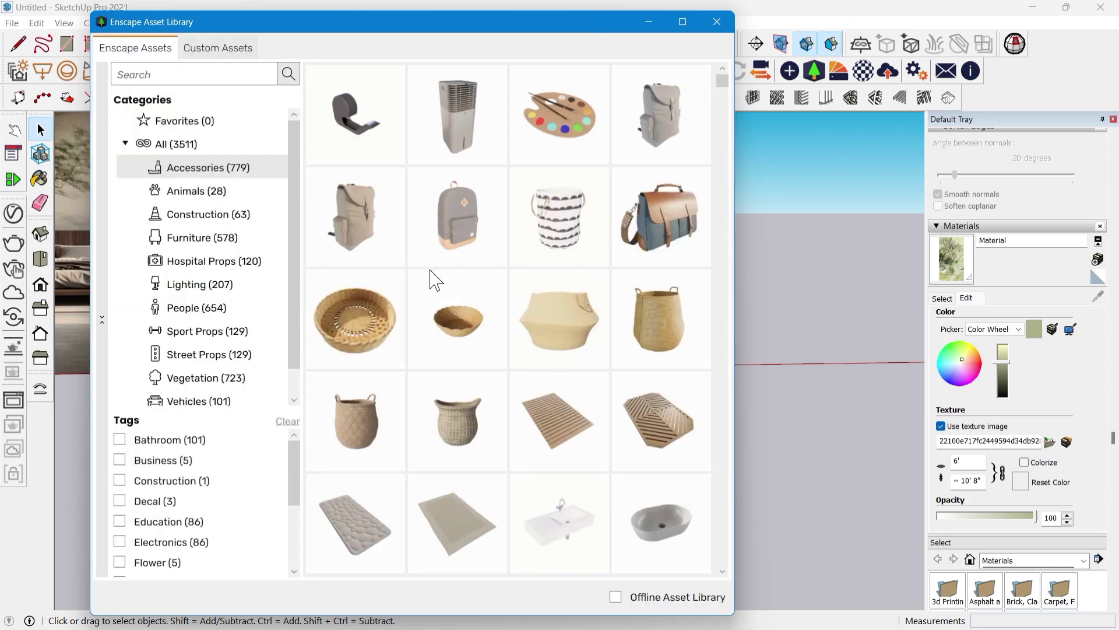
pyautogui.scroll(-10, 566, 464)
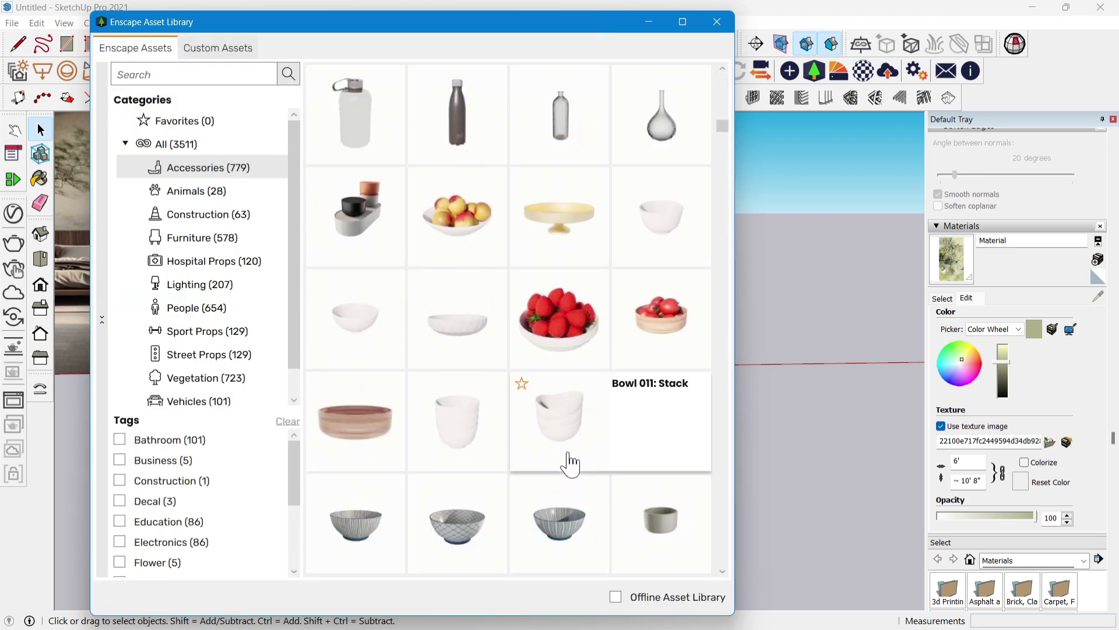
pyautogui.scroll(-6, 571, 460)
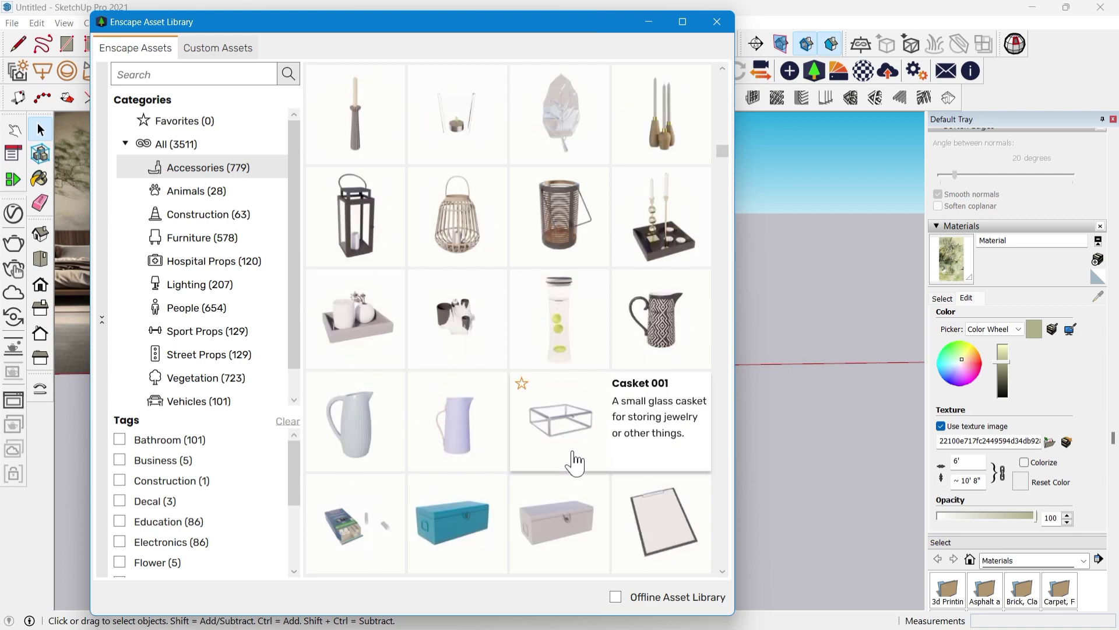
pyautogui.scroll(-12, 574, 463)
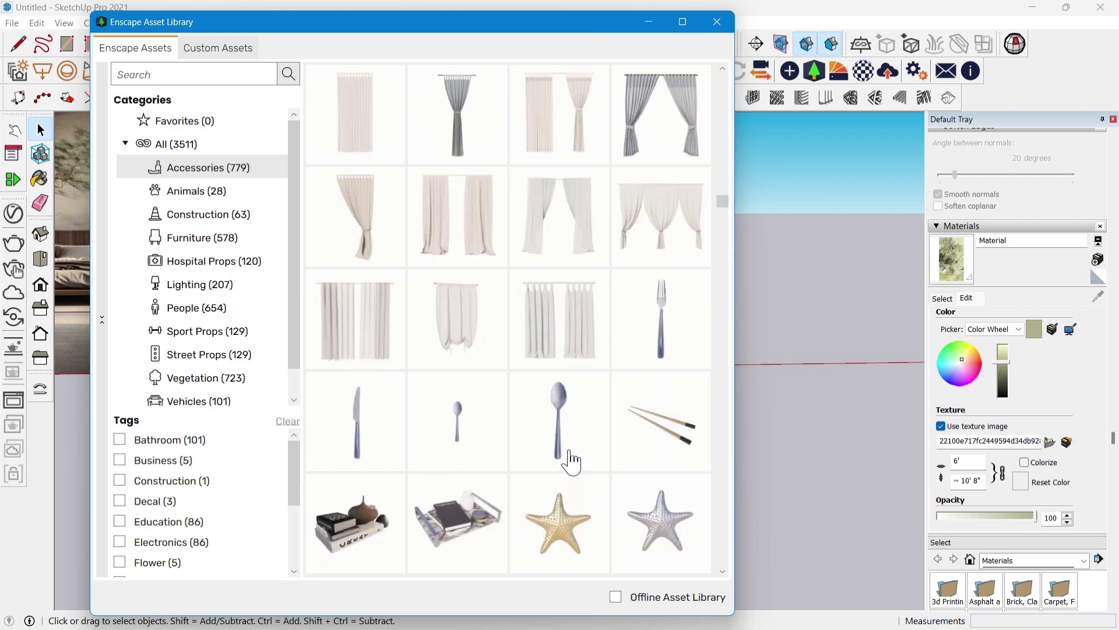
pyautogui.scroll(-10, 571, 462)
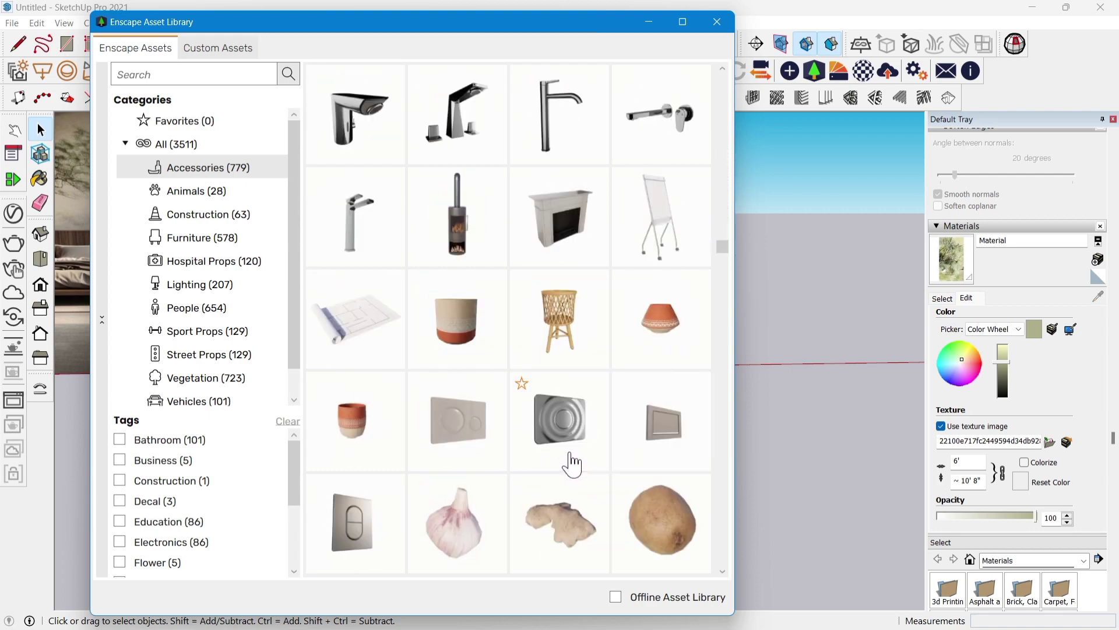
pyautogui.scroll(-10, 571, 463)
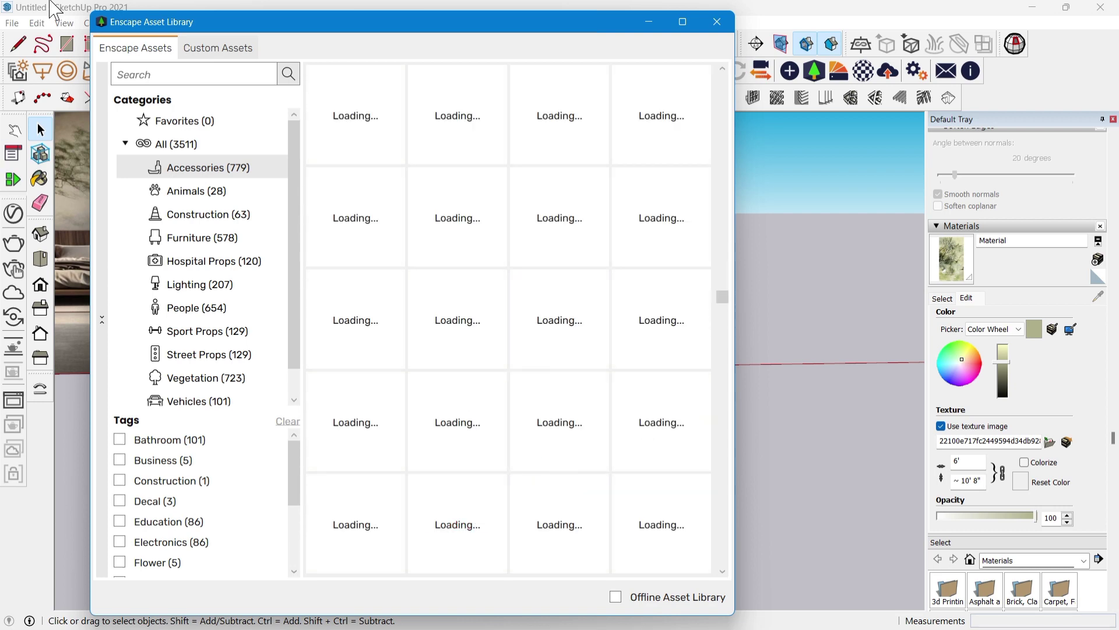
pyautogui.press('Return')
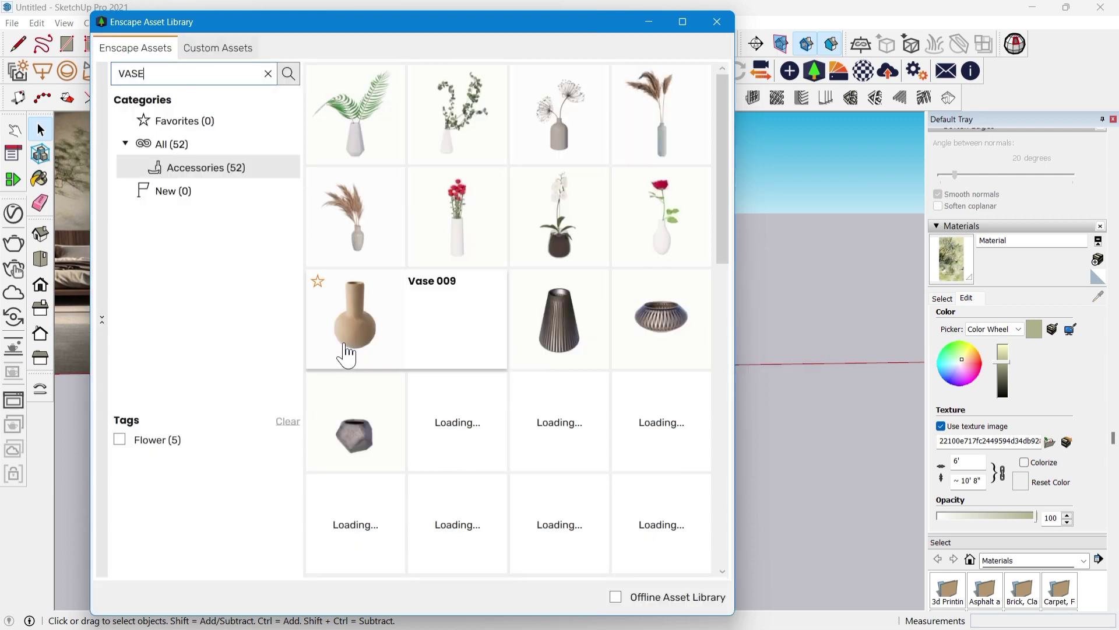
# Place Vase 009 on the nightstand left of the bed and enlarge it
pyautogui.click(367, 344)
pyautogui.scroll(10, 323, 344)
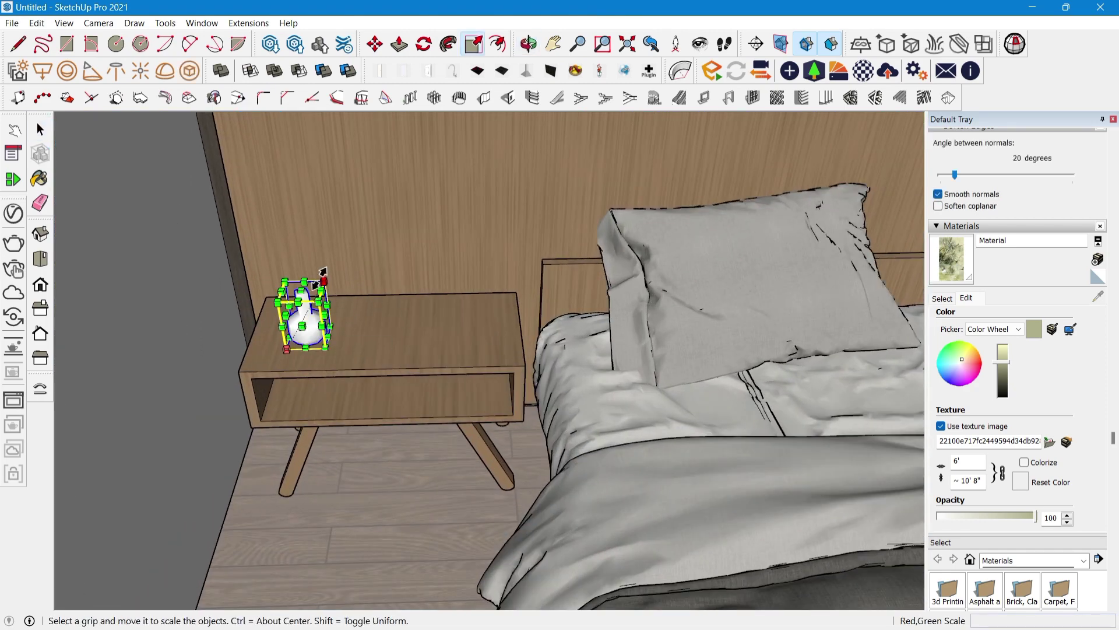
pyautogui.moveTo(323, 272); pyautogui.dragTo(407, 208)
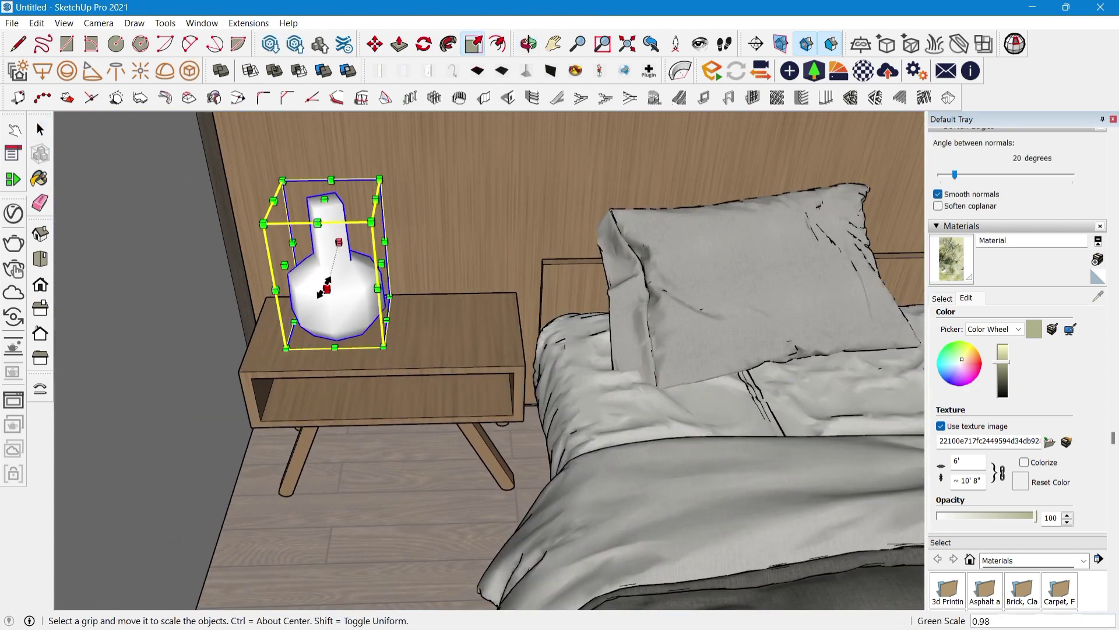
pyautogui.press('space')
# Move the plant from in front of the room into the neck of the vase on the left nightstand
pyautogui.scroll(-10, 309, 303)
pyautogui.scroll(-2, 442, 306)
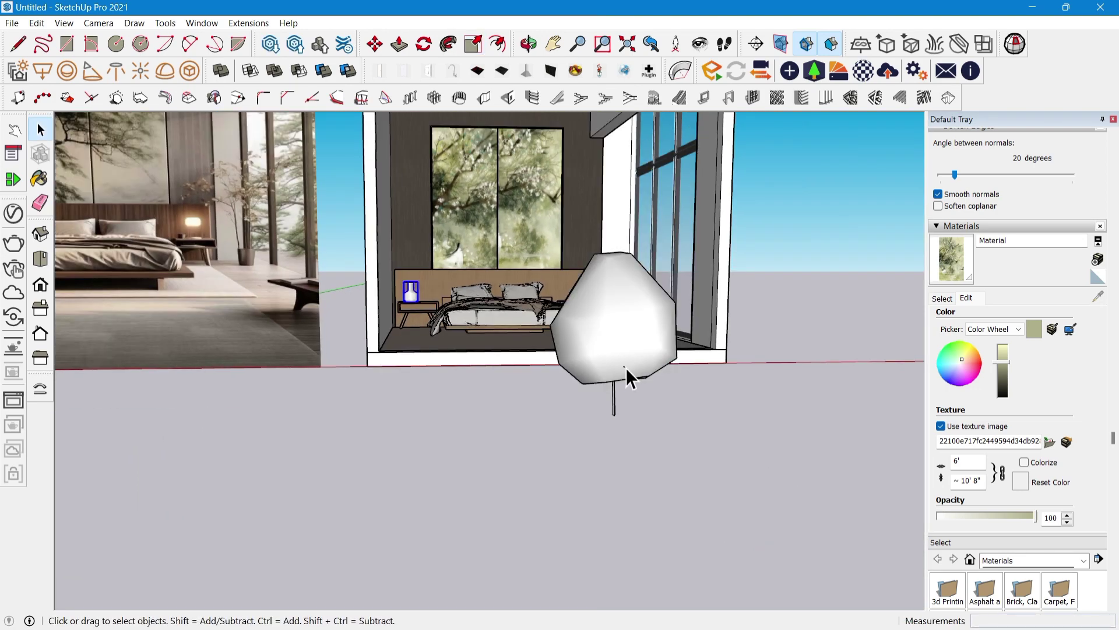
pyautogui.click(624, 368)
pyautogui.scroll(3, 619, 382)
pyautogui.press('m')
pyautogui.click(604, 441)
pyautogui.scroll(8, 379, 253)
pyautogui.moveTo(361, 274); pyautogui.dragTo(357, 405, button='middle')
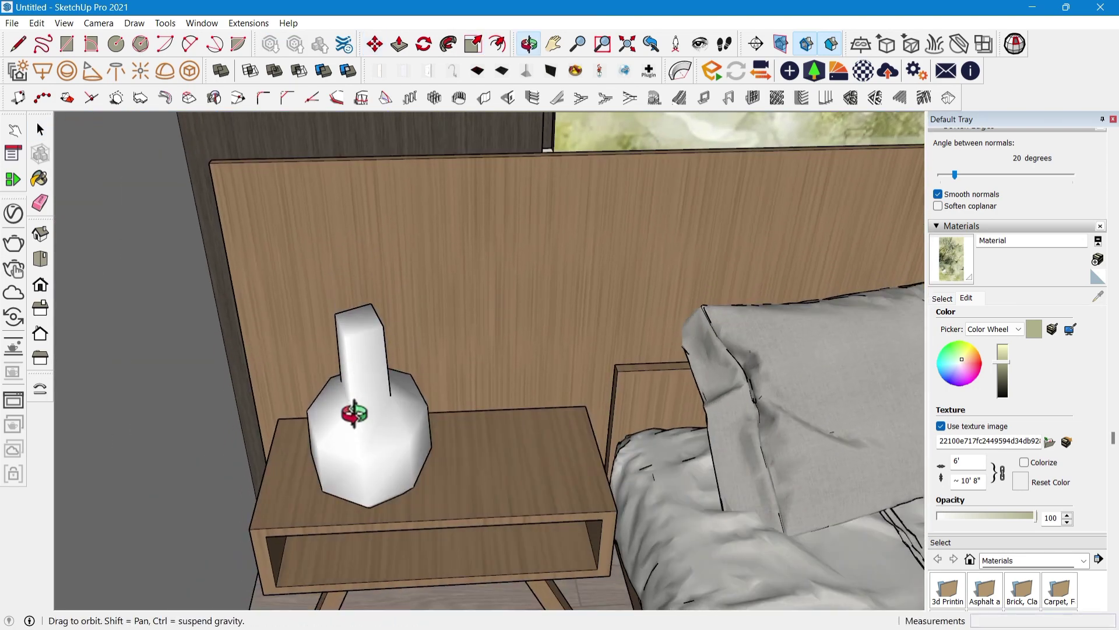
pyautogui.scroll(3, 358, 320)
pyautogui.click(361, 320)
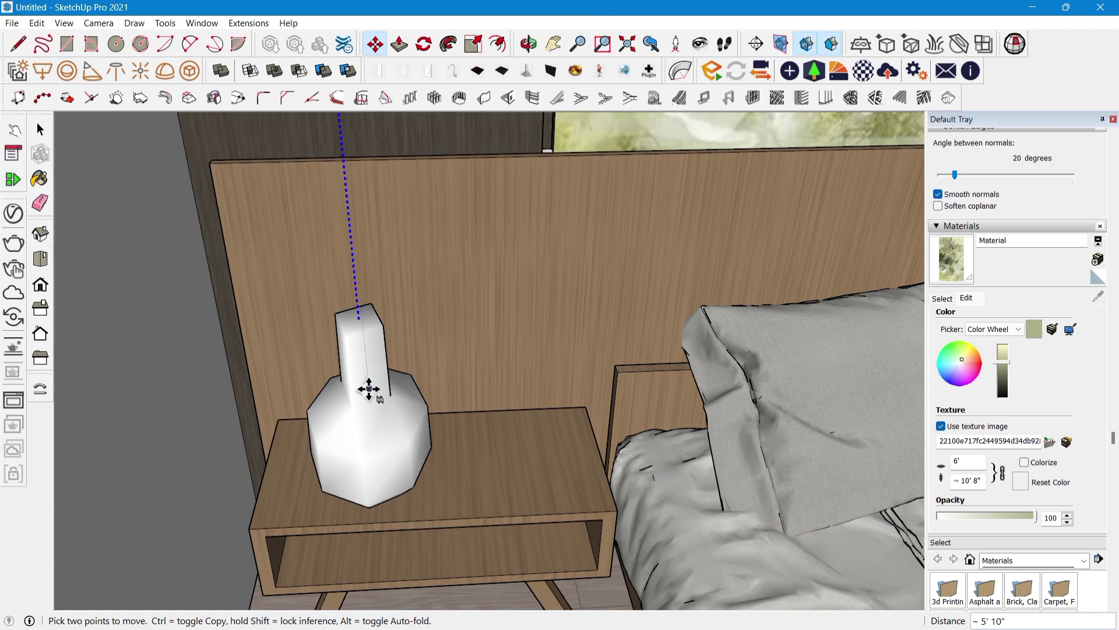
pyautogui.click(367, 396)
pyautogui.moveTo(367, 397); pyautogui.dragTo(359, 309, button='middle')
pyautogui.scroll(-2, 359, 309)
pyautogui.press('space')
pyautogui.scroll(-10, 358, 309)
pyautogui.click(460, 484)
# Compare the floor area around the bed with the rug in the reference image
pyautogui.moveTo(461, 484); pyautogui.dragTo(637, 488, button='middle')
pyautogui.scroll(1, 280, 428)
pyautogui.moveTo(280, 428); pyautogui.dragTo(275, 472, button='middle')
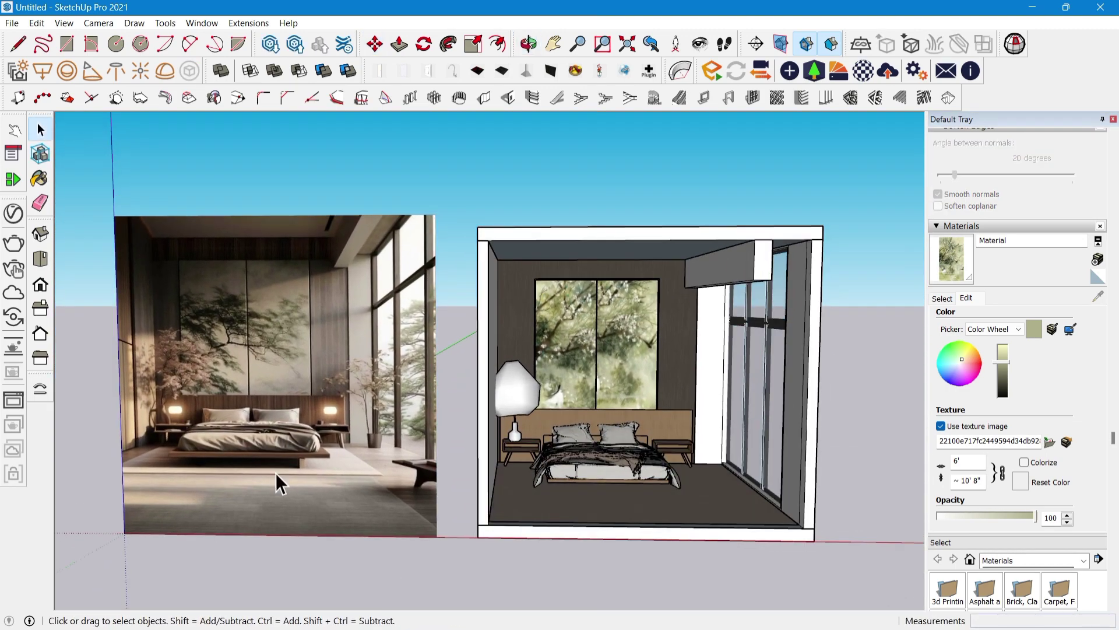
pyautogui.scroll(-2, 275, 472)
pyautogui.scroll(4, 633, 482)
pyautogui.moveTo(554, 402); pyautogui.dragTo(548, 461, button='middle')
pyautogui.scroll(1, 548, 460)
pyautogui.press('r')
pyautogui.scroll(6, 513, 569)
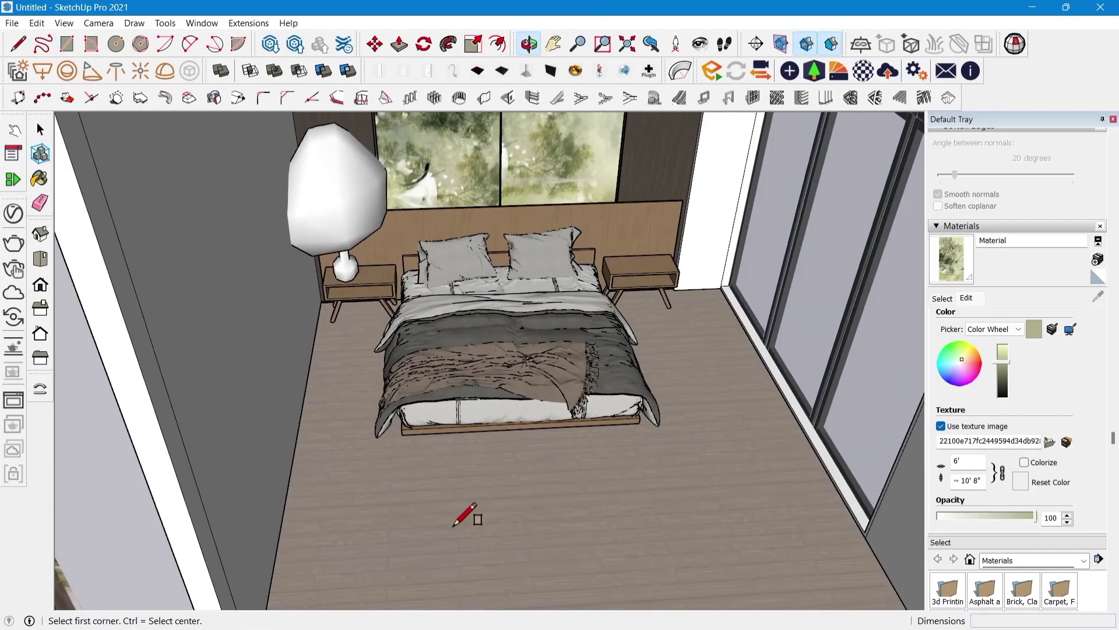
# Search the Enscape Asset Library for RUG and place the plain cream rectangular rug on the floor at the bed's foot
pyautogui.click(245, 24)
pyautogui.moveTo(300, 184)
pyautogui.click(443, 255)
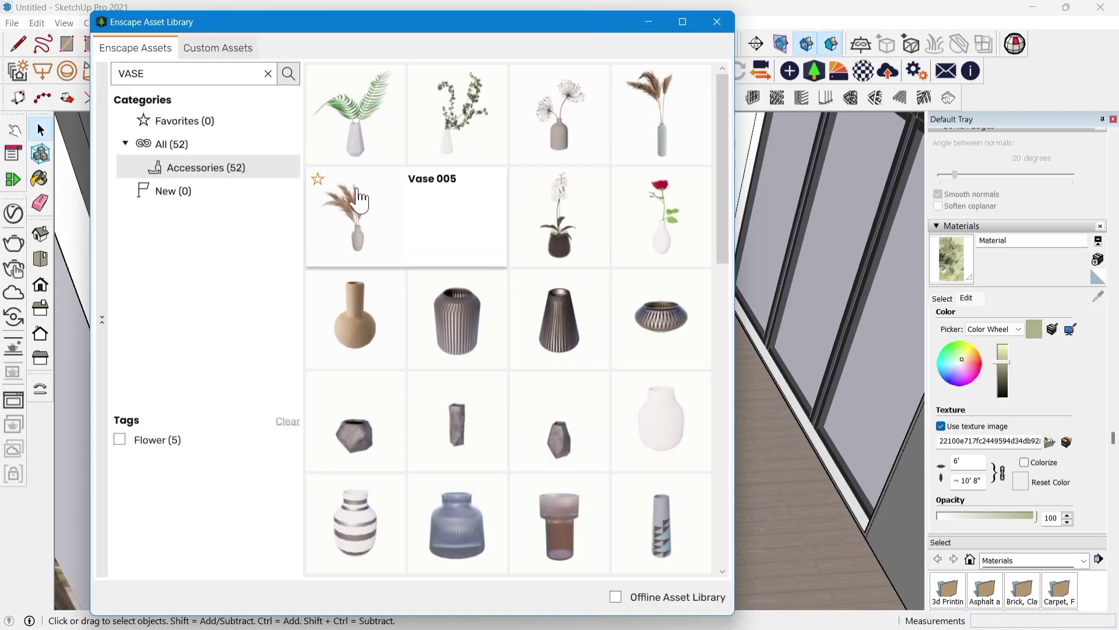
pyautogui.click(269, 74)
pyautogui.write('RUG')
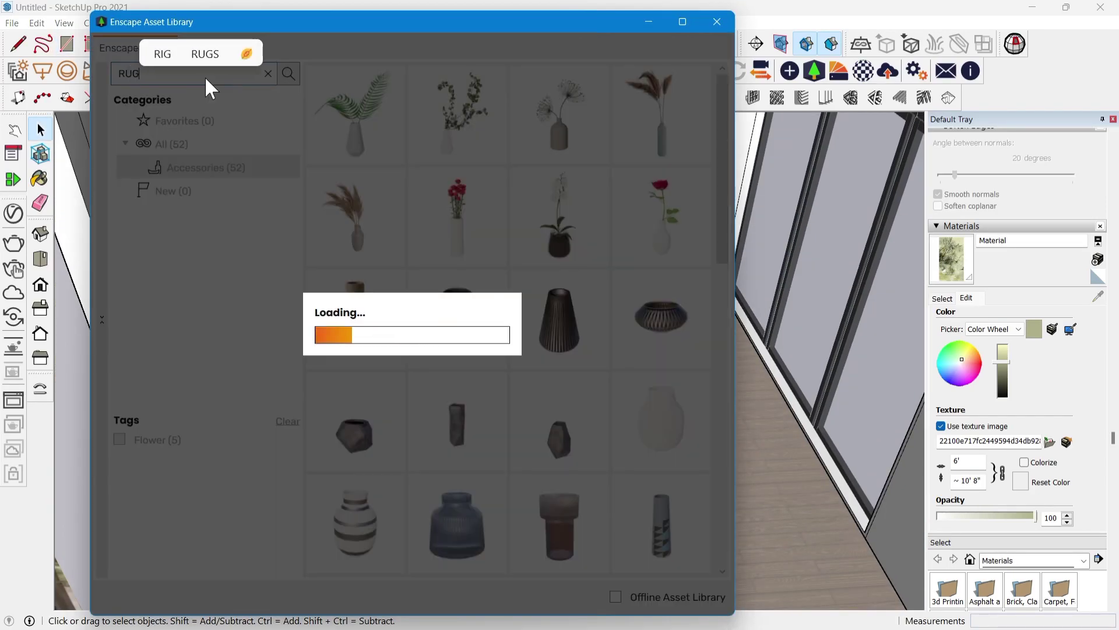
pyautogui.press('Return')
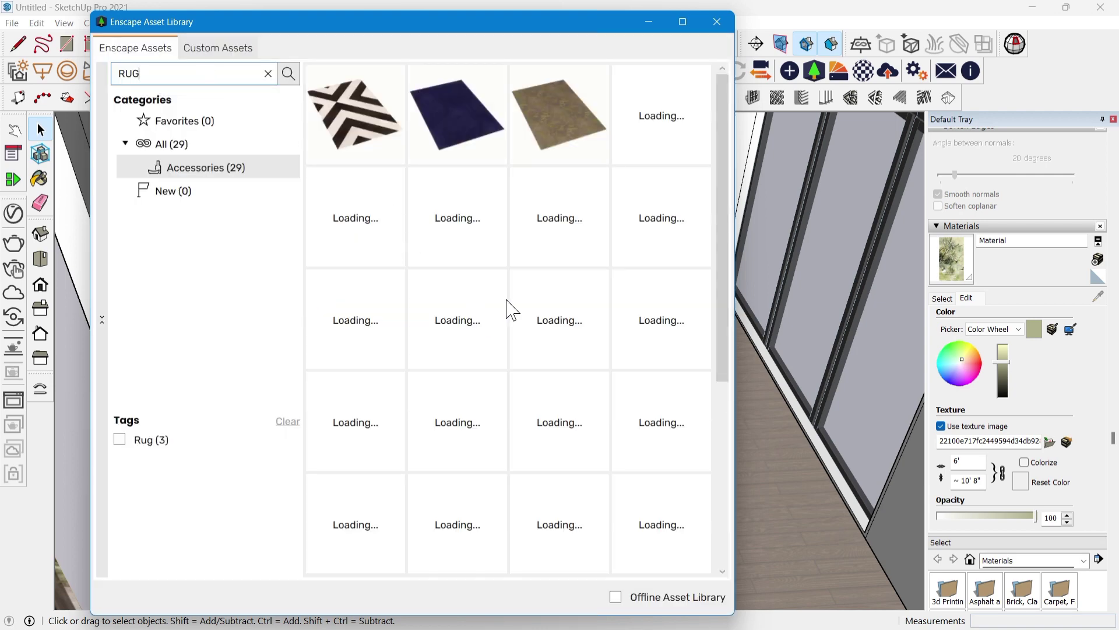
pyautogui.scroll(-3, 532, 282)
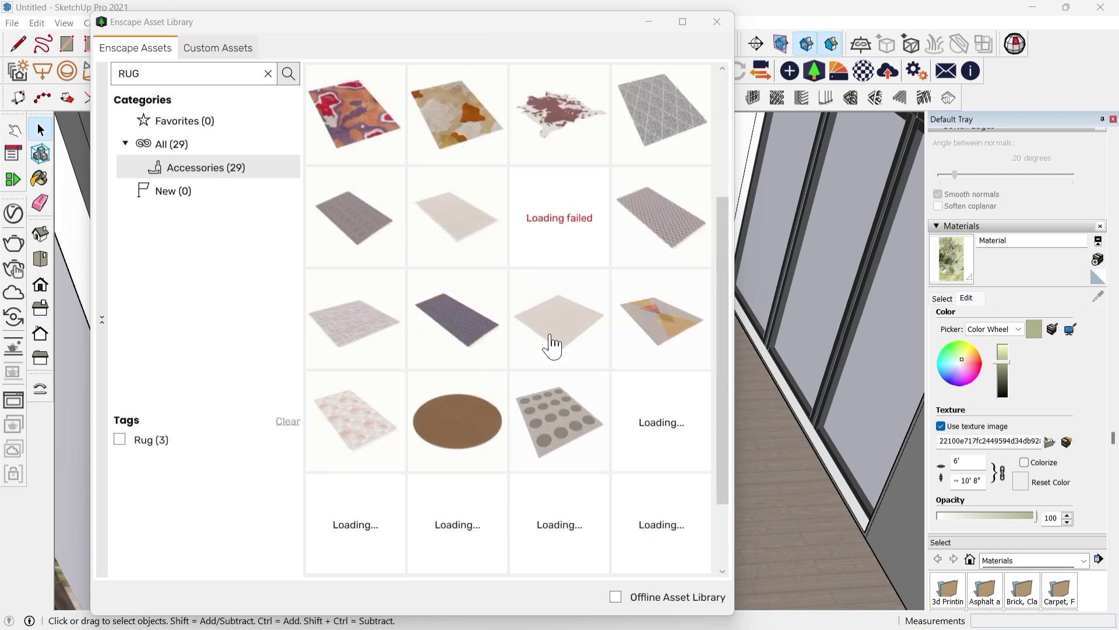
pyautogui.click(467, 233)
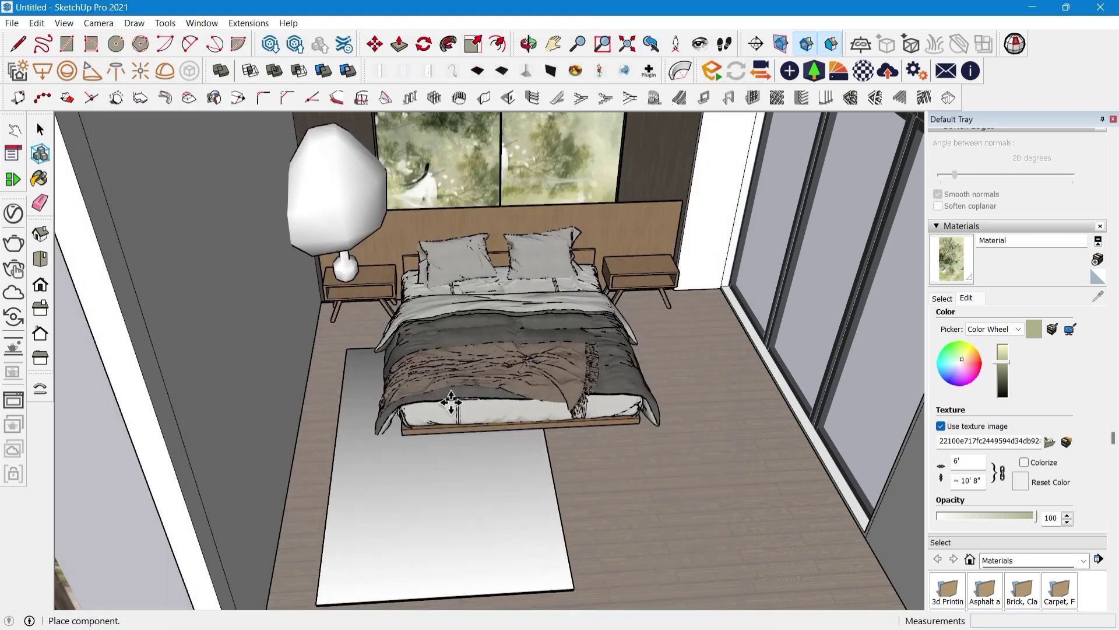
pyautogui.click(451, 402)
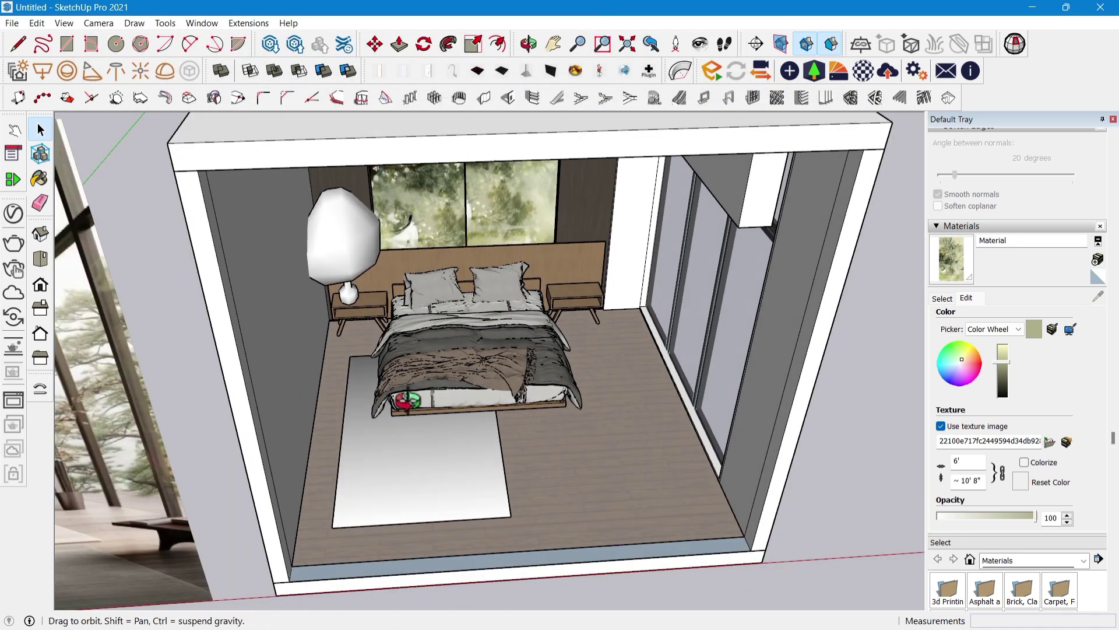
# Move the cream rug under the bed so it extends past both sides and the foot
pyautogui.click(432, 454)
pyautogui.press('m')
pyautogui.scroll(1, 441, 501)
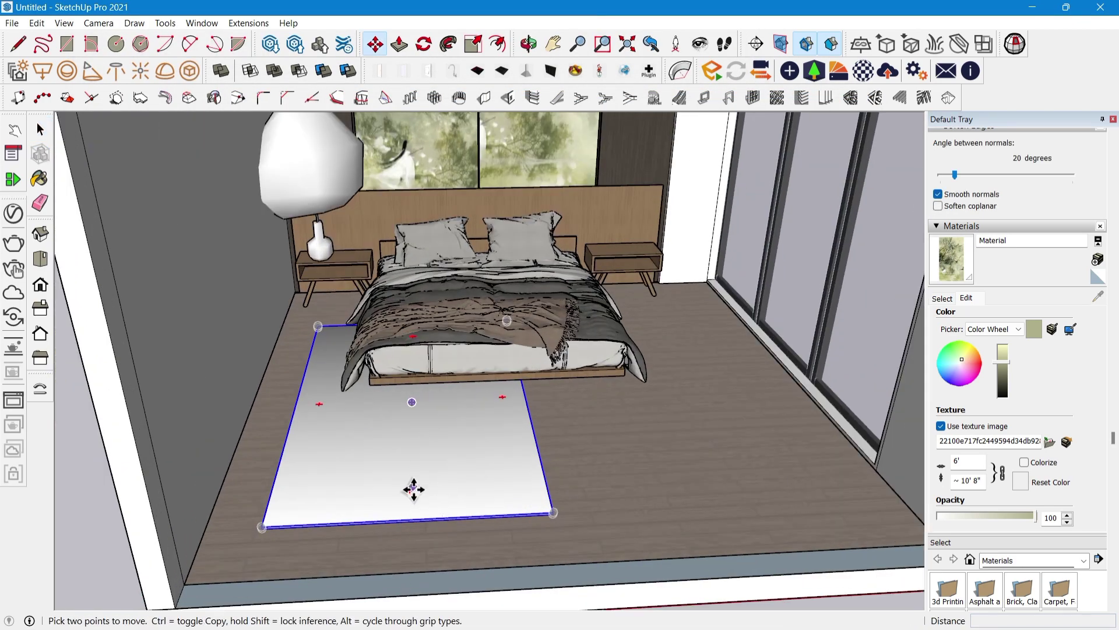
pyautogui.click(412, 488)
pyautogui.click(563, 396)
pyautogui.click(626, 463)
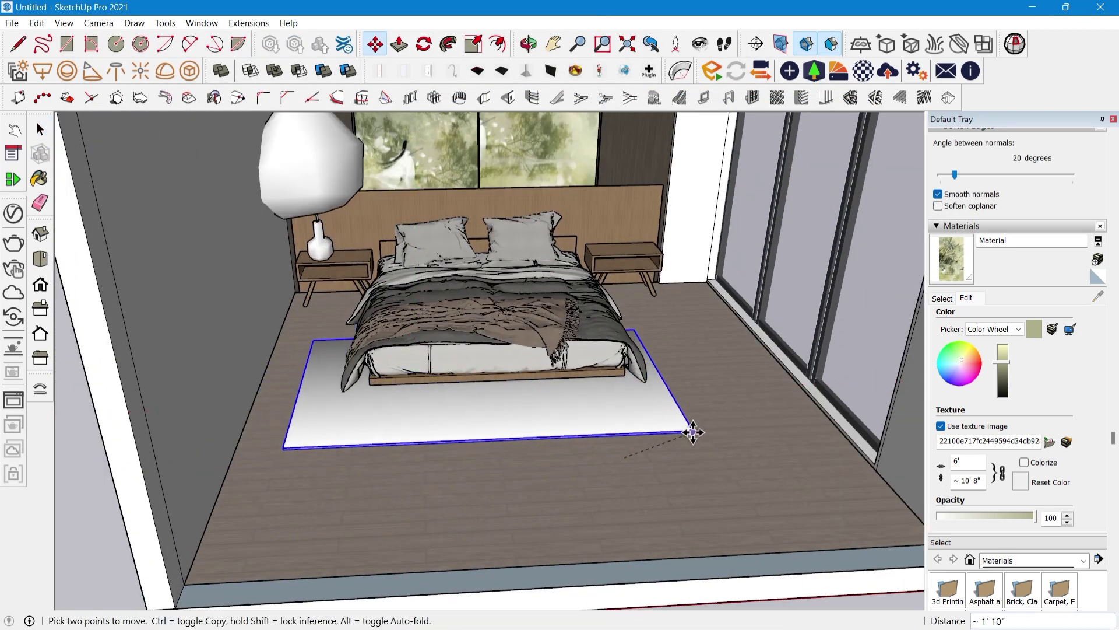
pyautogui.click(682, 392)
# Scale the rug outward along its edge on the side of the nightstand holding the vase
pyautogui.moveTo(682, 392); pyautogui.dragTo(531, 331, button='middle')
pyautogui.scroll(3, 293, 349)
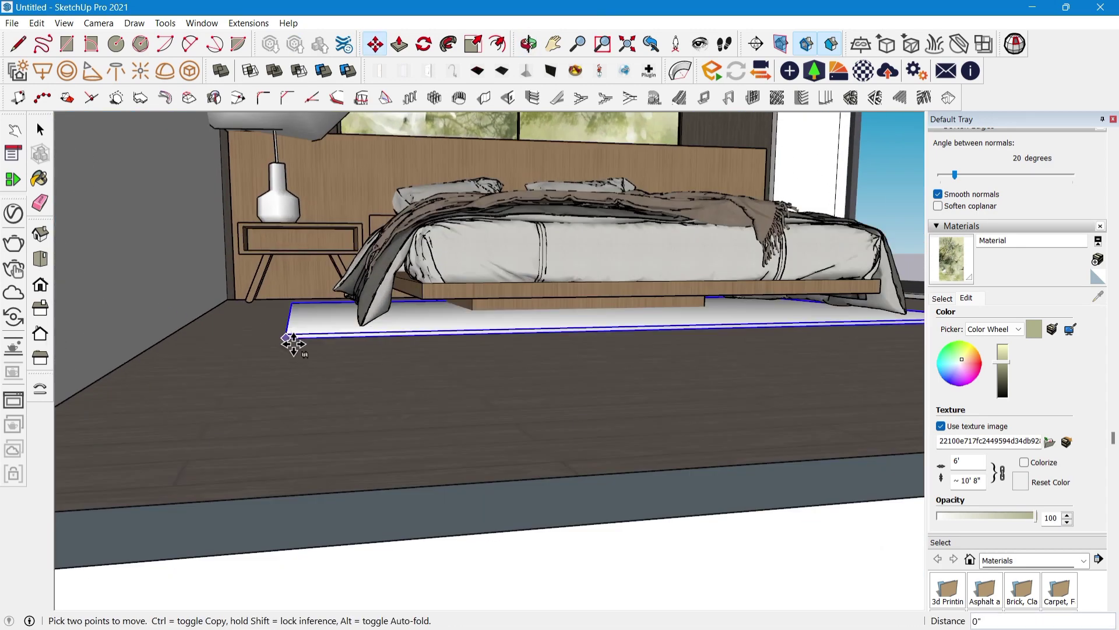
pyautogui.moveTo(294, 343); pyautogui.dragTo(293, 455, button='middle')
pyautogui.scroll(4, 289, 350)
pyautogui.moveTo(288, 318); pyautogui.dragTo(319, 277, button='middle')
pyautogui.scroll(2, 320, 274)
pyautogui.press('s')
pyautogui.moveTo(320, 271); pyautogui.dragTo(264, 270)
pyautogui.scroll(-4, 261, 274)
# Scale the rug's front edge outward so it reaches further beyond the bed's foot
pyautogui.moveTo(250, 303); pyautogui.dragTo(578, 348, button='middle')
pyautogui.scroll(-1, 580, 348)
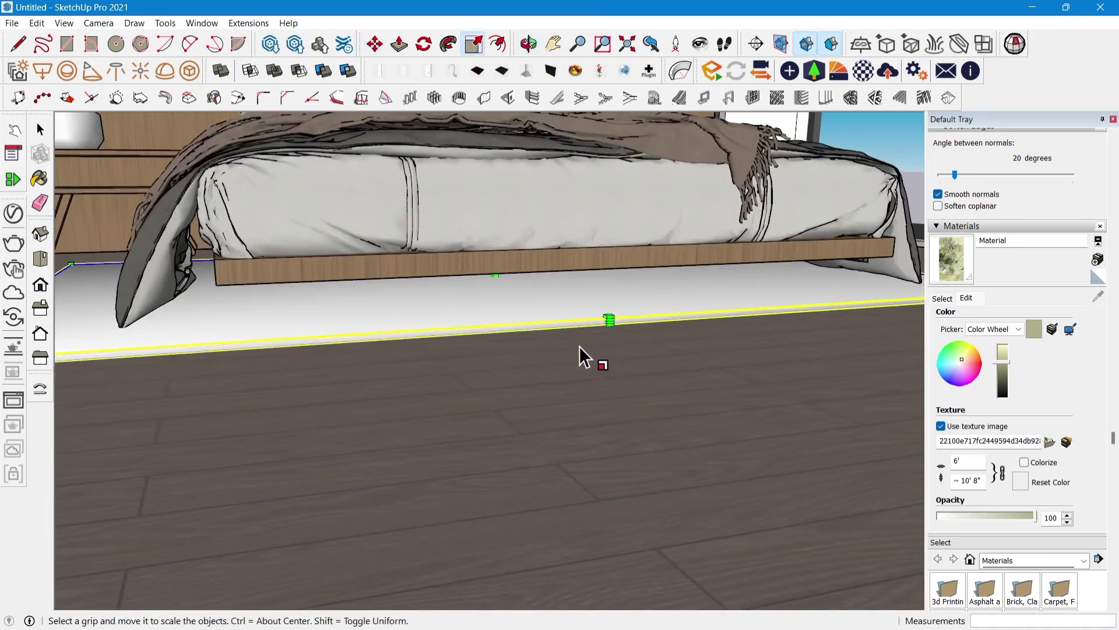
pyautogui.scroll(1, 612, 318)
pyautogui.click(615, 317)
pyautogui.scroll(-3, 612, 320)
pyautogui.scroll(-3, 598, 359)
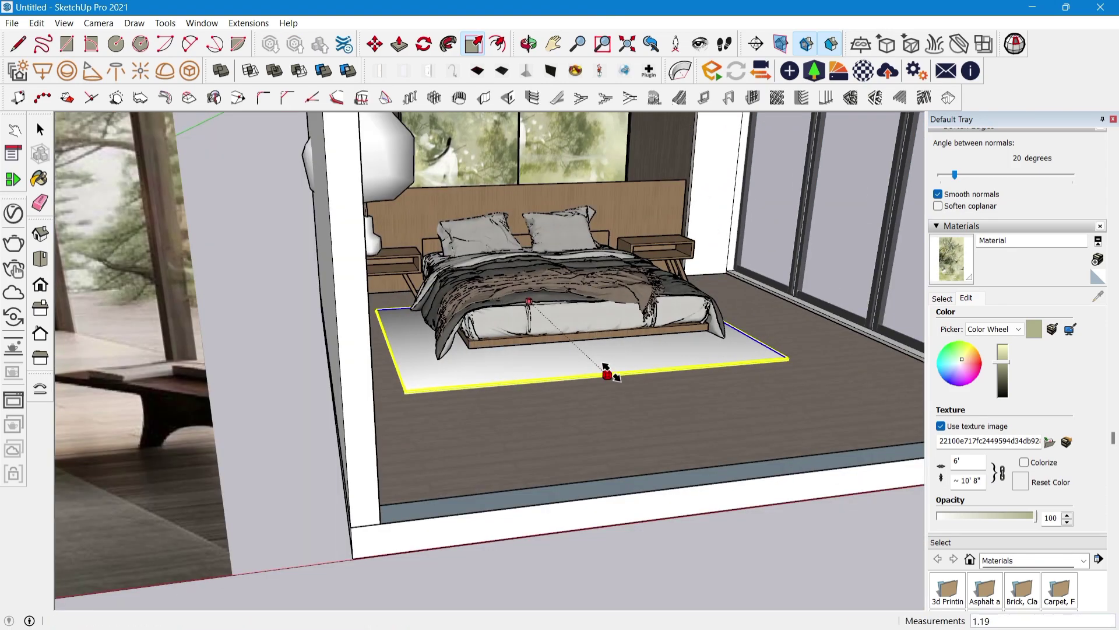
pyautogui.click(622, 388)
# Scale the rug outward along its edge on the window side of the bed and clear the selection
pyautogui.moveTo(736, 356); pyautogui.dragTo(671, 349, button='middle')
pyautogui.scroll(5, 695, 353)
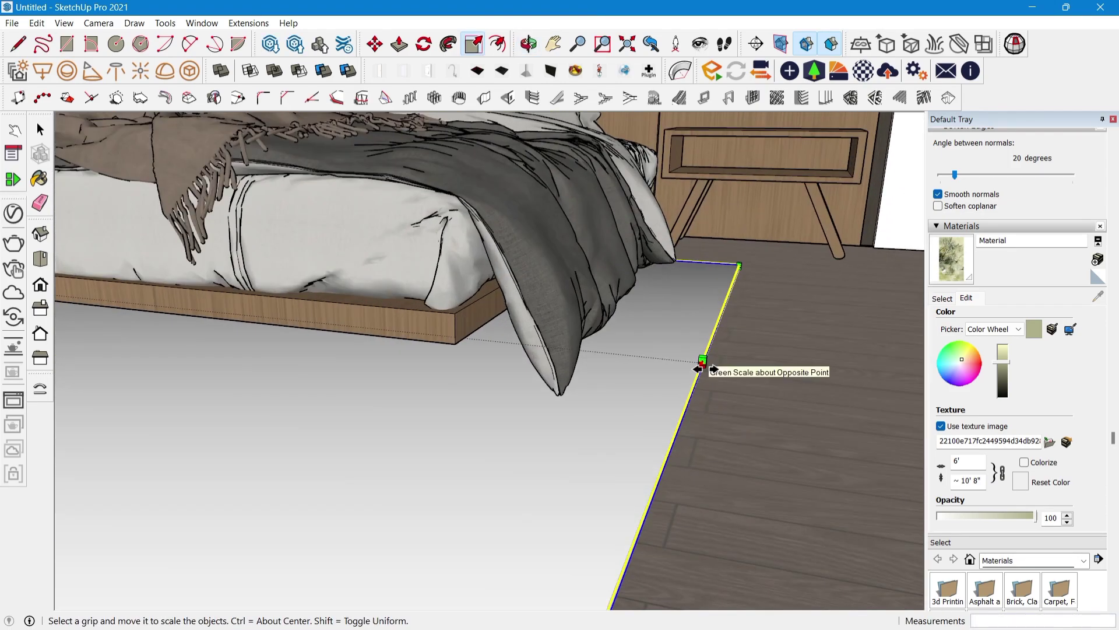
pyautogui.click(704, 362)
pyautogui.scroll(-3, 705, 365)
pyautogui.press('space')
pyautogui.scroll(-5, 580, 415)
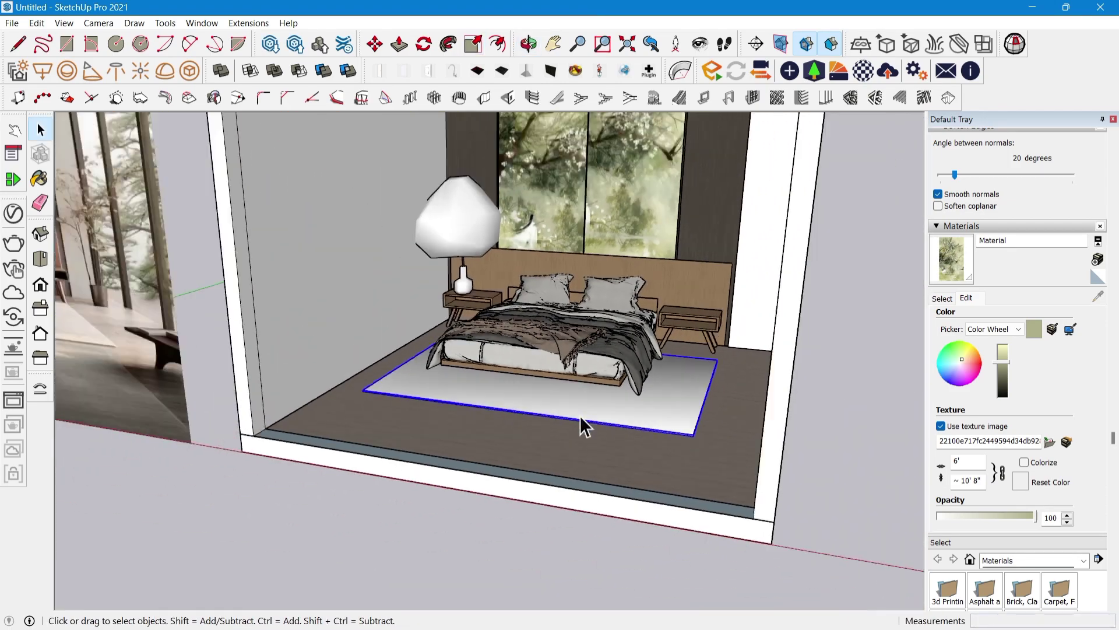
pyautogui.click(582, 466)
pyautogui.moveTo(582, 466); pyautogui.dragTo(524, 548, button='middle')
pyautogui.scroll(-2, 523, 277)
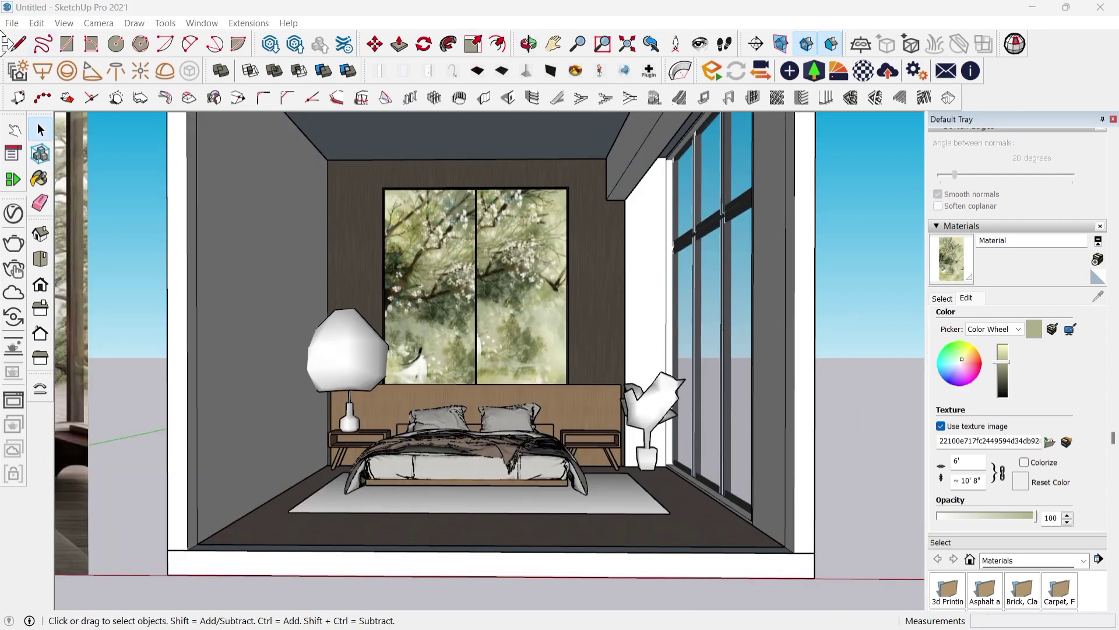
# Import the 101CPH_Mushroom+Table+Lamp model from the Downloads folder
pyautogui.click(12, 23)
pyautogui.click(80, 266)
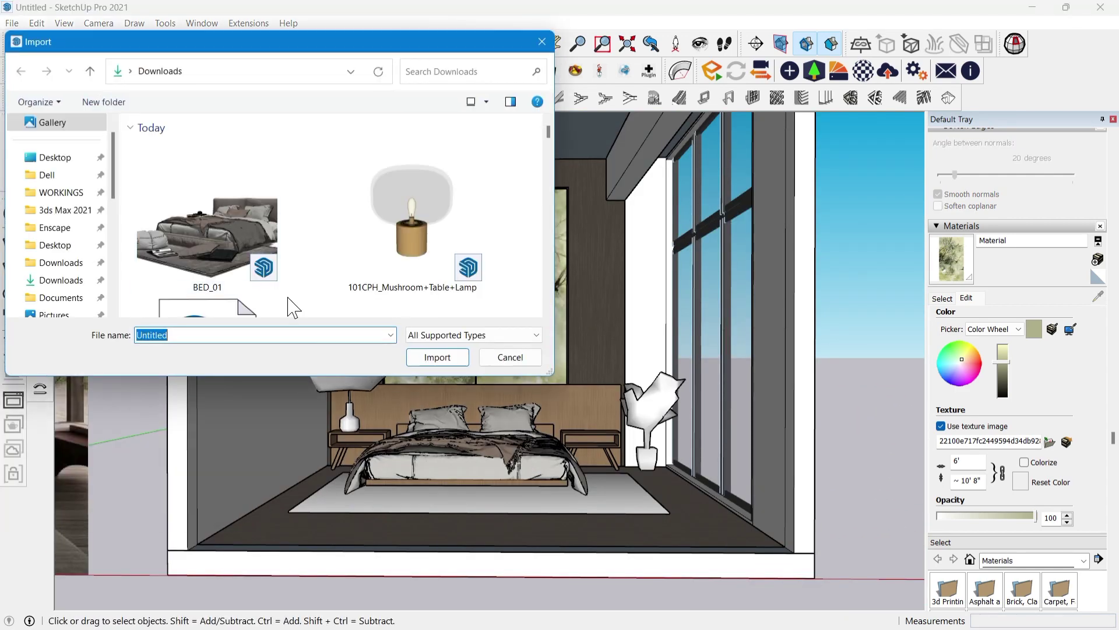
pyautogui.click(456, 363)
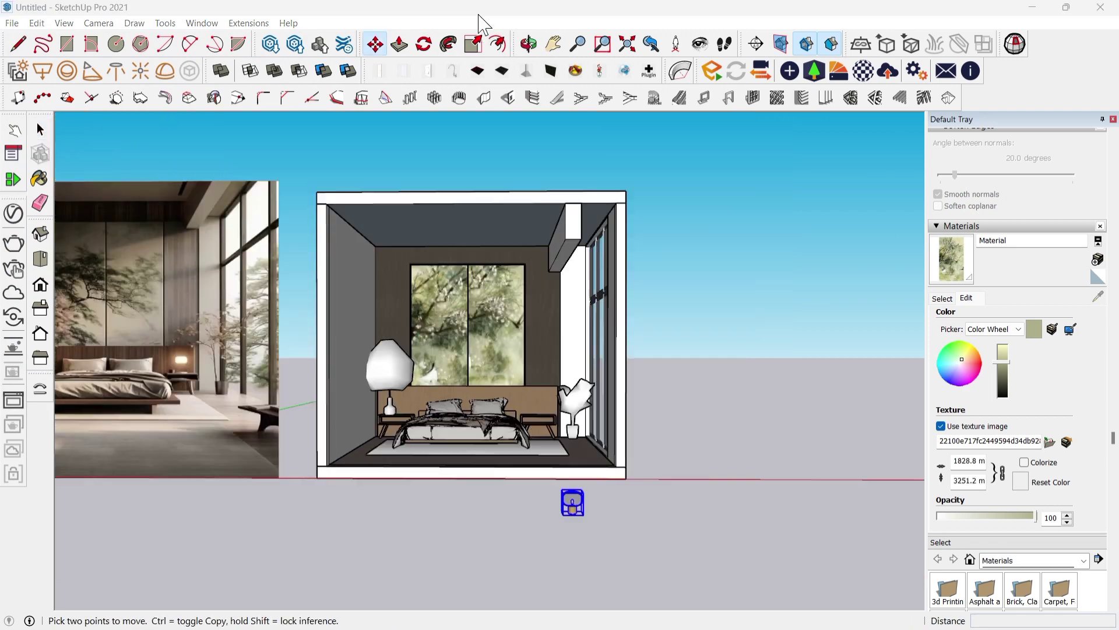
# Move the mushroom table lamp onto the left nightstand, between the vase and the bed
pyautogui.scroll(4, 571, 525)
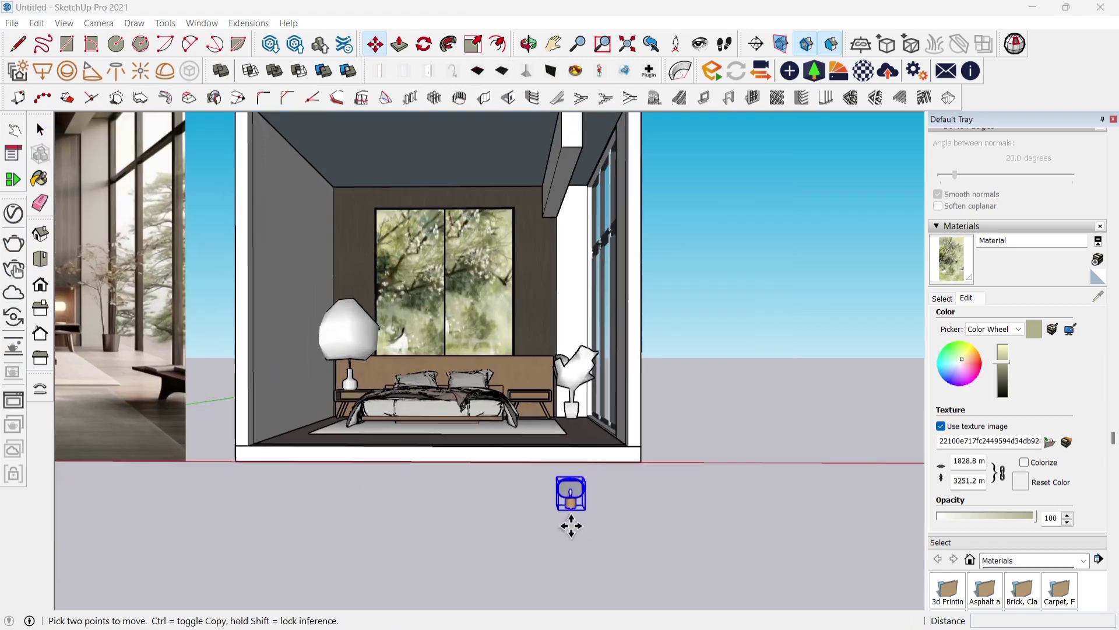
pyautogui.click(571, 495)
pyautogui.moveTo(341, 313); pyautogui.dragTo(380, 429, button='middle')
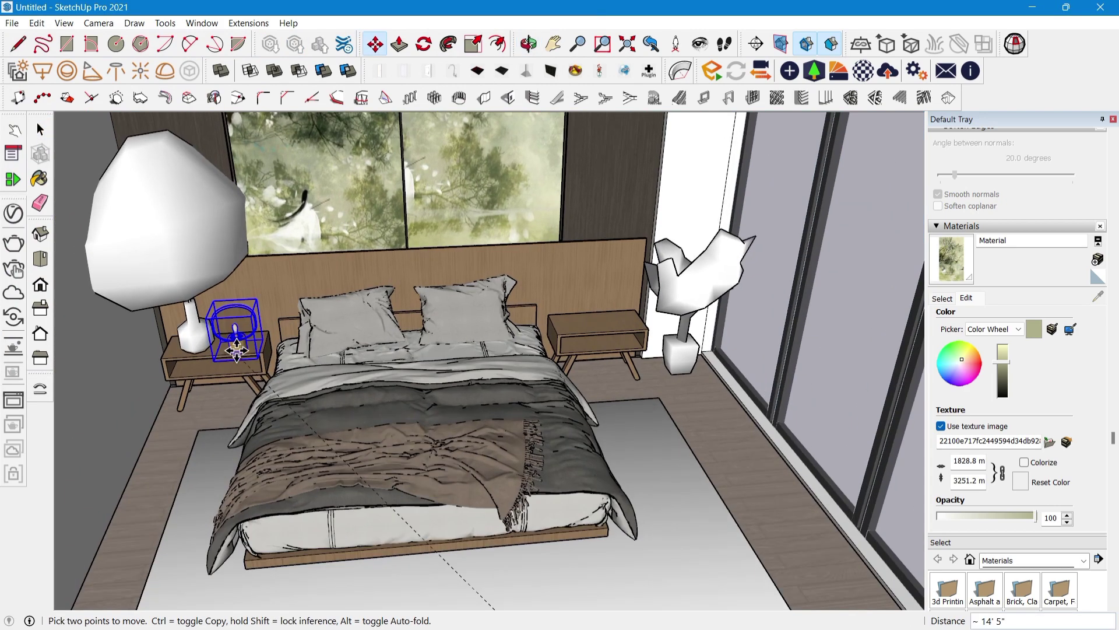
pyautogui.scroll(10, 233, 332)
pyautogui.click(262, 347)
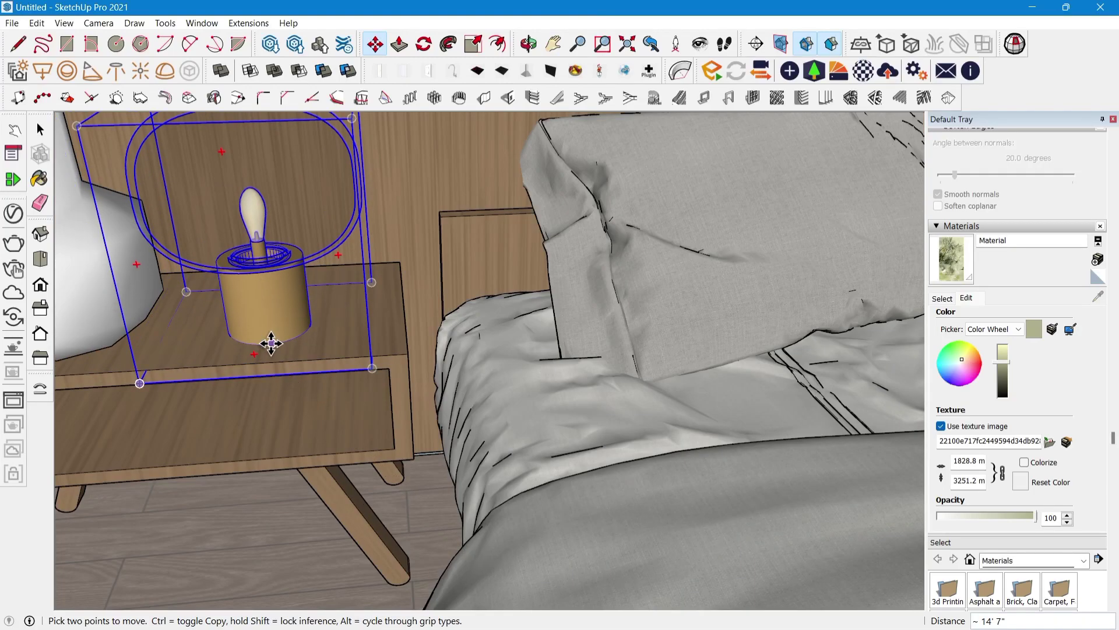
pyautogui.press('space')
# Open the table lamp's nested groups and select all the geometry of its bulb
pyautogui.scroll(-1, 335, 355)
pyautogui.moveTo(335, 355); pyautogui.dragTo(344, 274, button='middle')
pyautogui.keyDown('shift'); pyautogui.moveTo(344, 274); pyautogui.dragTo(414, 480, button='middle'); pyautogui.keyUp('shift')
pyautogui.scroll(12, 457, 507)
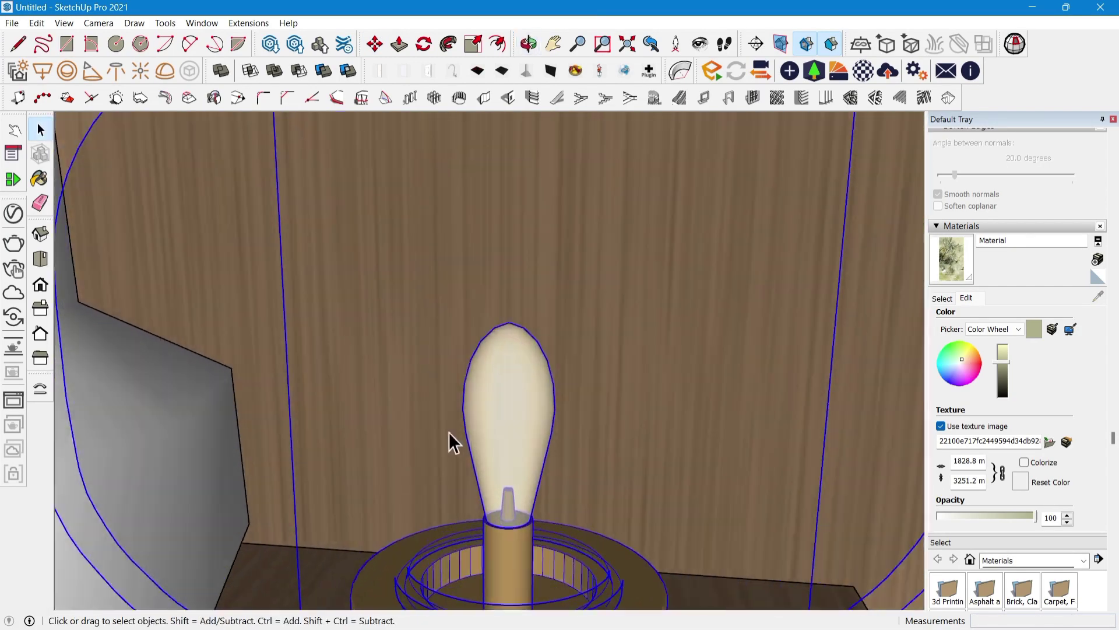
pyautogui.scroll(6, 519, 380)
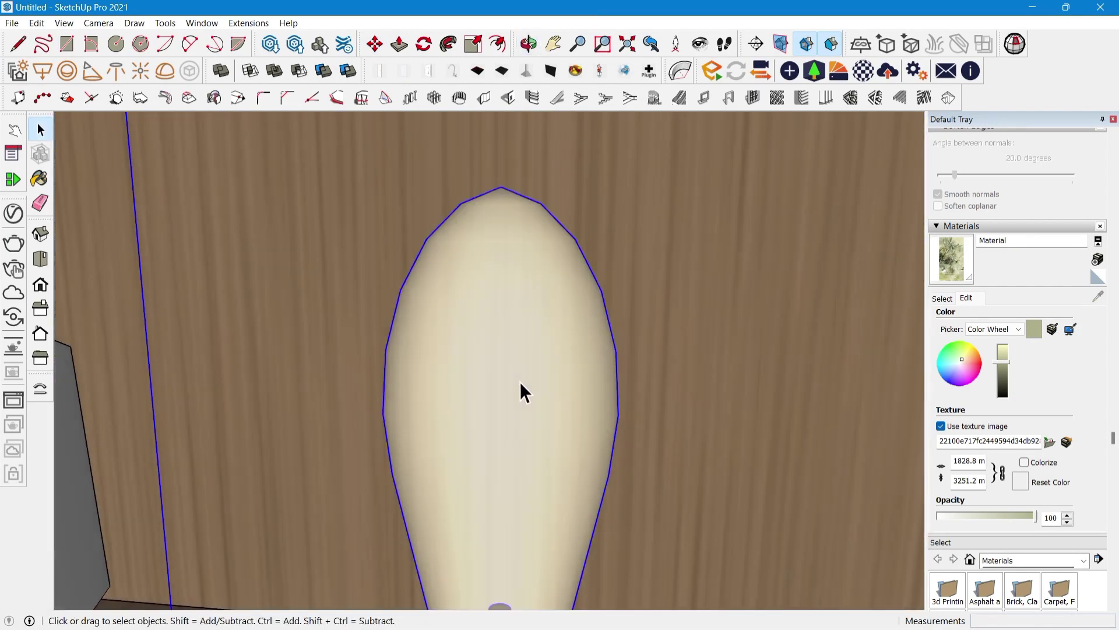
pyautogui.doubleClick(472, 257)
pyautogui.doubleClick(472, 258)
pyautogui.doubleClick(472, 258)
pyautogui.click(471, 257)
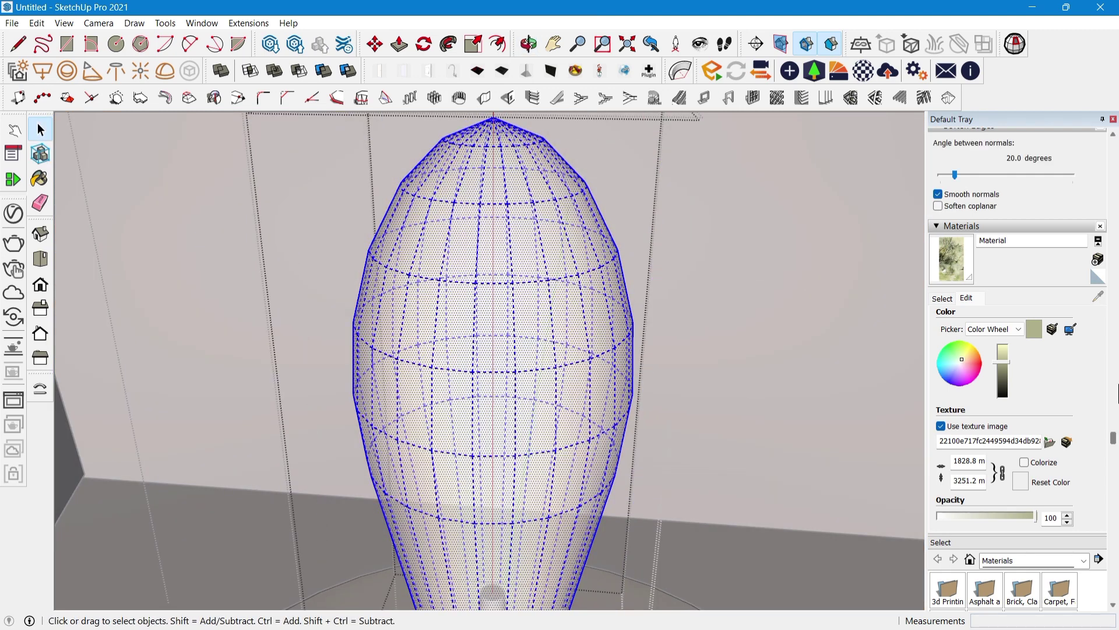
# Sample the bulb's PDM_LEM_2700K material and open the Enscape Material Editor
pyautogui.click(943, 298)
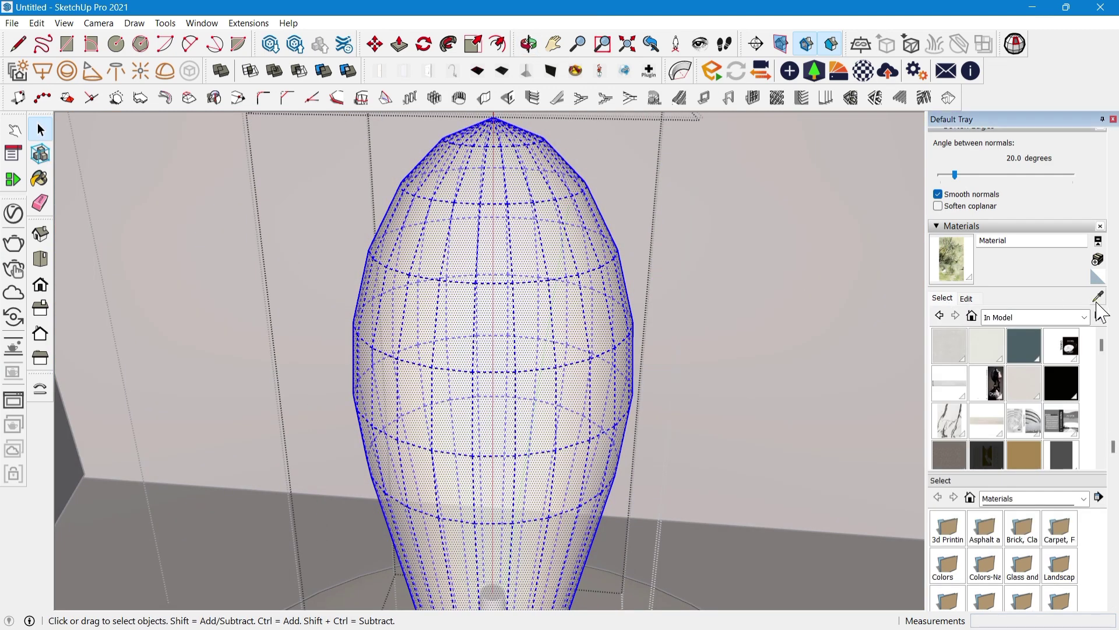
pyautogui.click(248, 23)
pyautogui.moveTo(289, 190)
pyautogui.click(431, 285)
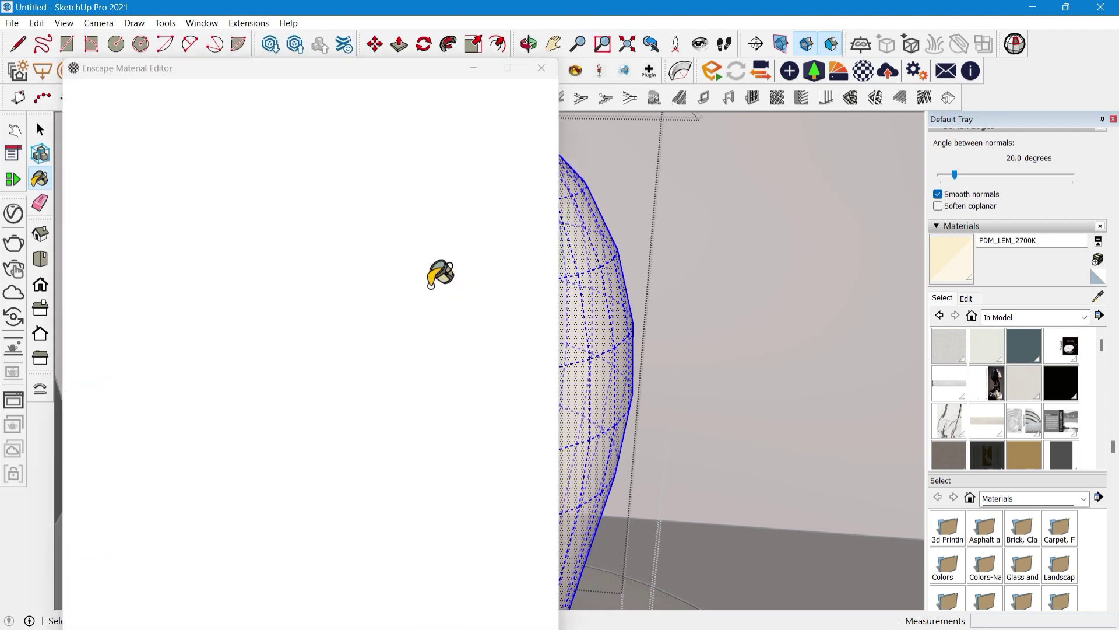
# Make the PDM_LEM_2700K material Self-illuminated with a luminance of 20,719 cd/m² and a pale yellow light color
pyautogui.click(397, 98)
pyautogui.click(388, 175)
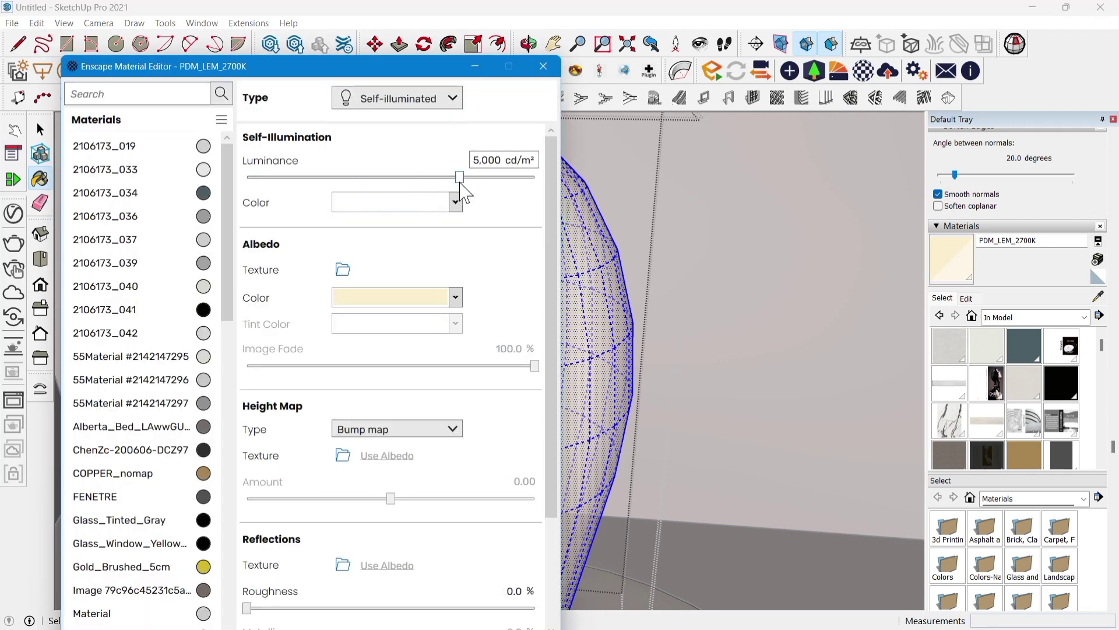
pyautogui.click(408, 200)
pyautogui.click(542, 73)
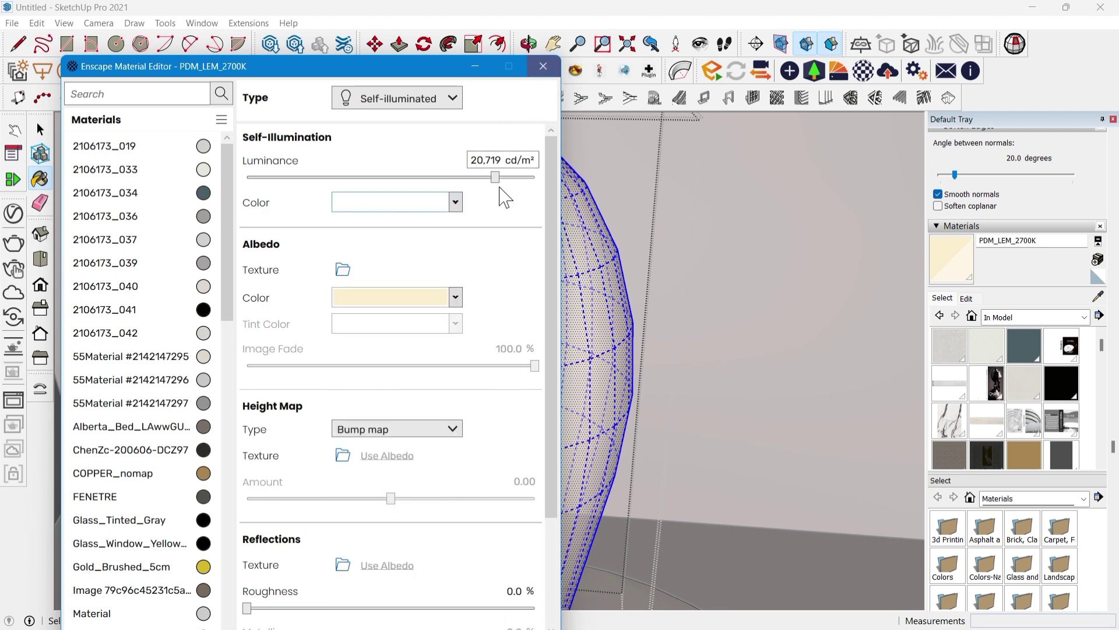
pyautogui.click(423, 204)
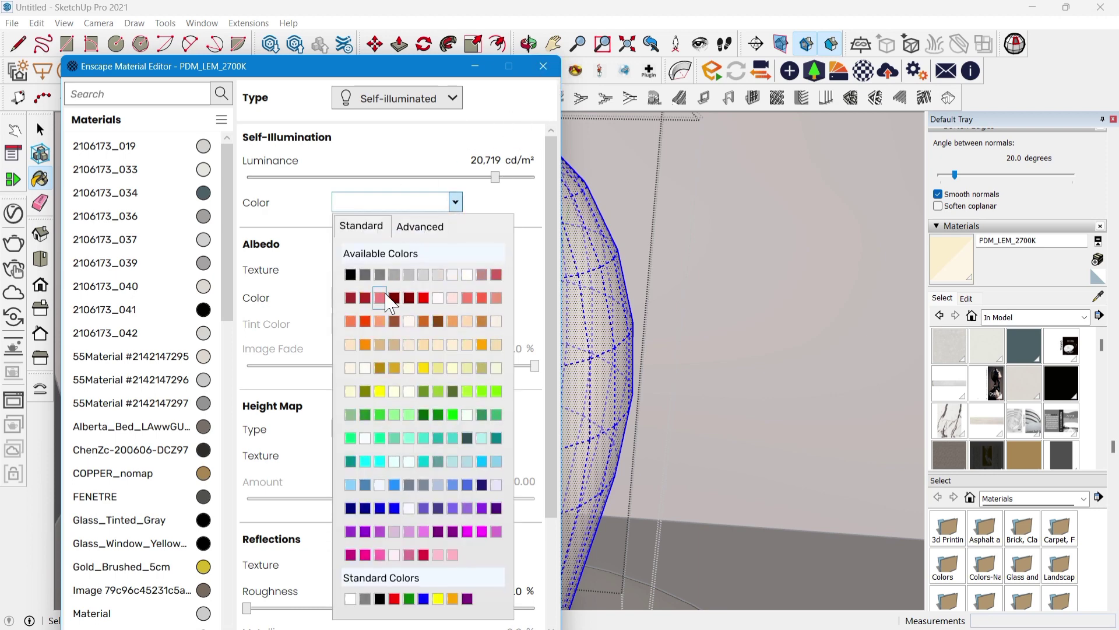
pyautogui.click(438, 369)
pyautogui.click(543, 66)
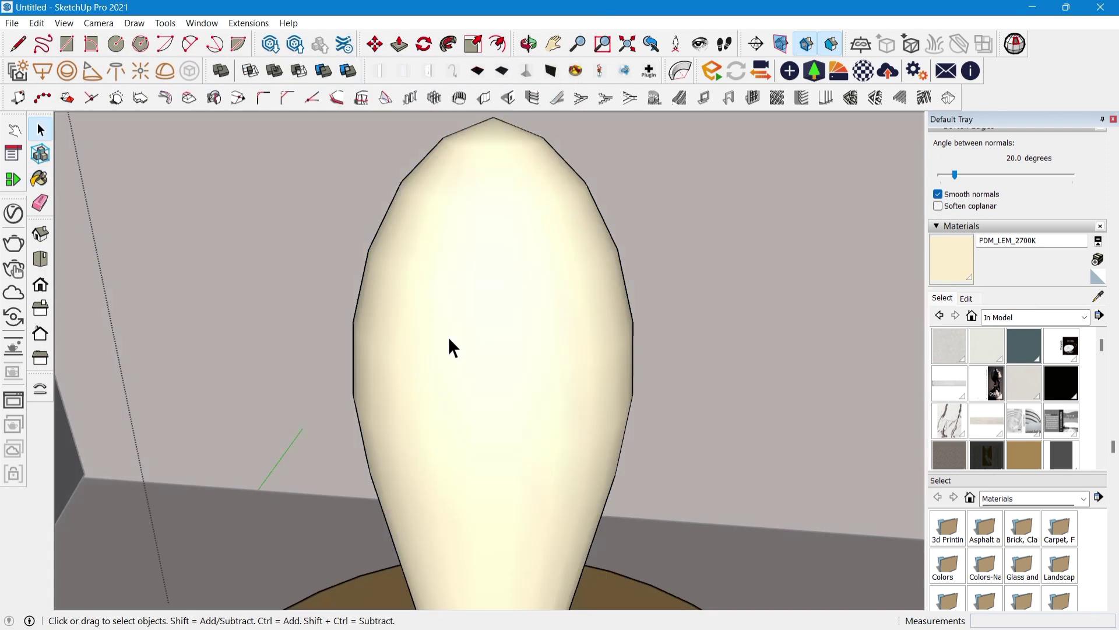
# Exit the lamp's groups and copy the whole table lamp along the red axis onto the nightstand on the bed's other side
pyautogui.scroll(-10, 449, 344)
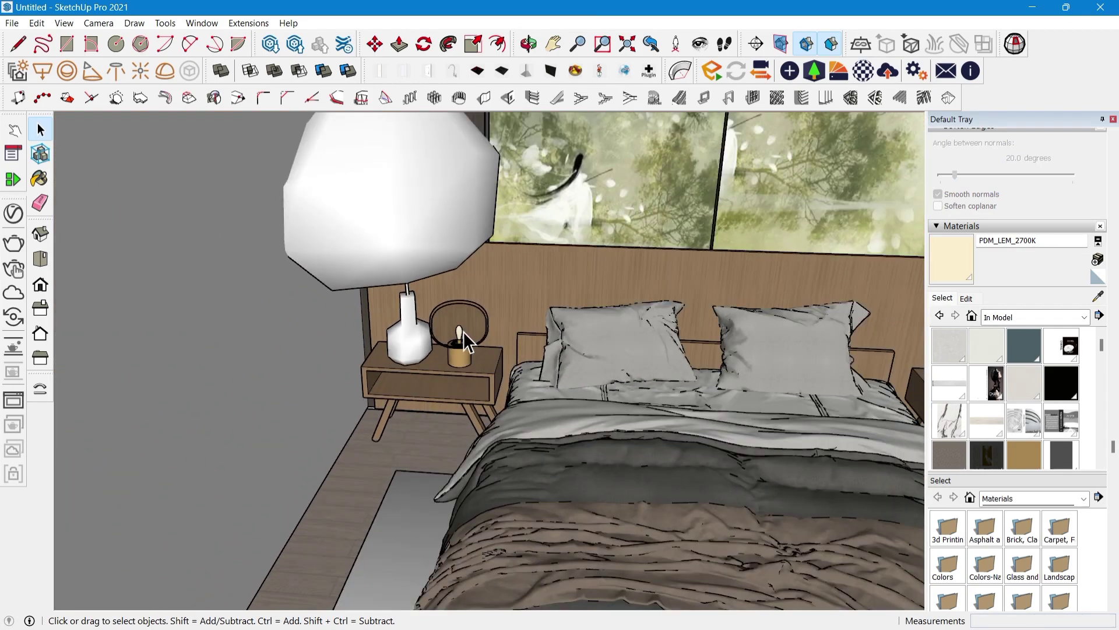
pyautogui.moveTo(464, 331); pyautogui.dragTo(509, 243, button='middle')
pyautogui.scroll(9, 450, 349)
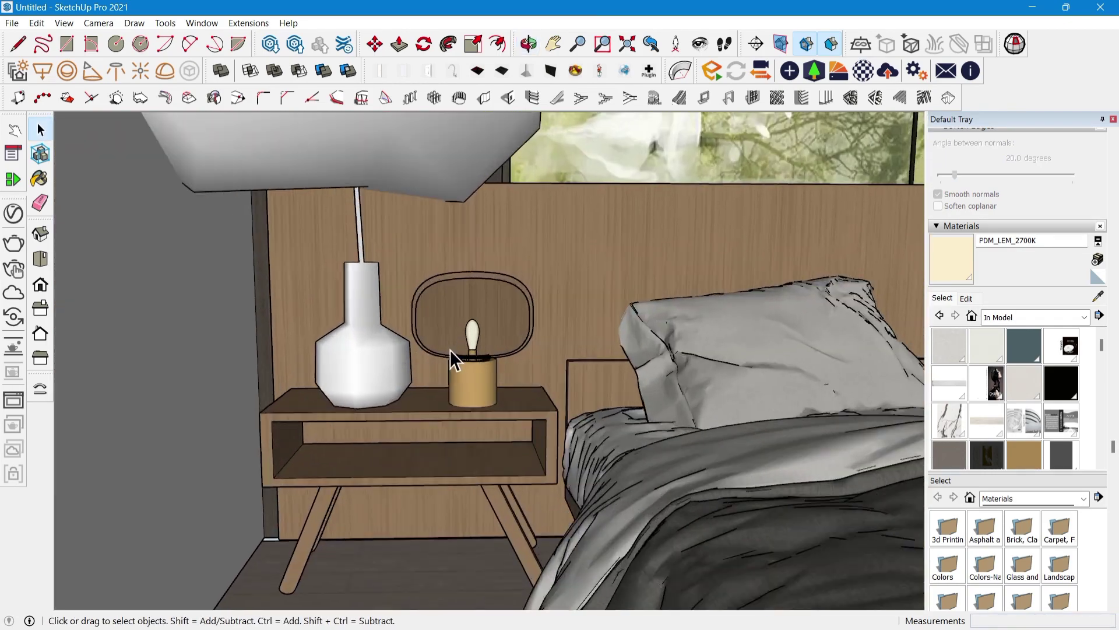
pyautogui.click(460, 335)
pyautogui.moveTo(460, 335); pyautogui.dragTo(470, 408, button='middle')
pyautogui.scroll(-8, 470, 408)
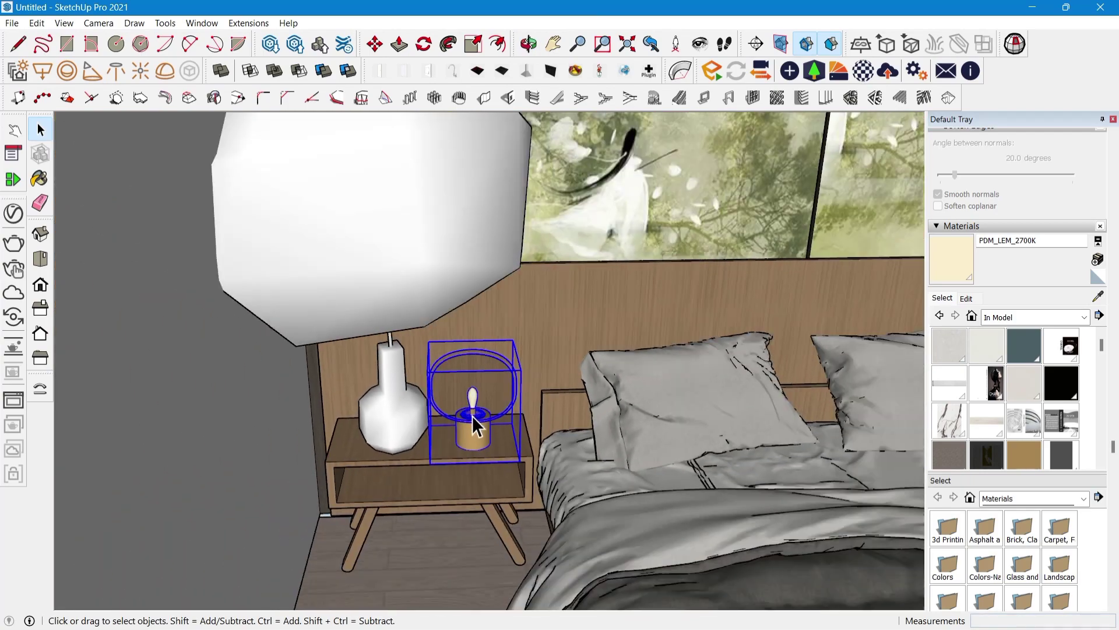
pyautogui.scroll(2, 474, 418)
pyautogui.press('m')
pyautogui.hotkey('ctrl', 't')
pyautogui.scroll(-1, 525, 452)
pyautogui.keyDown('shift'); pyautogui.moveTo(542, 458); pyautogui.dragTo(14, 455, button='middle'); pyautogui.keyUp('shift')
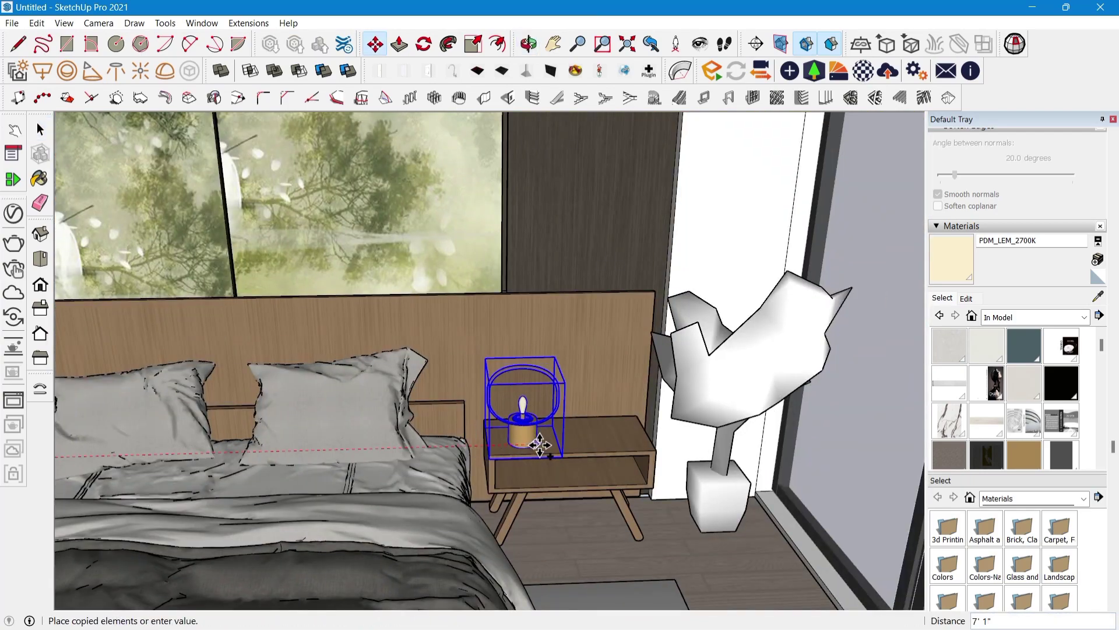
pyautogui.click(540, 445)
pyautogui.press('space')
# Compare the furnished room's lamps, rug, walls and ceiling with the reference image
pyautogui.scroll(-5, 544, 396)
pyautogui.moveTo(545, 373); pyautogui.dragTo(528, 297, button='middle')
pyautogui.scroll(-5, 675, 379)
pyautogui.click(797, 408)
pyautogui.moveTo(796, 408); pyautogui.dragTo(694, 361, button='middle')
pyautogui.keyDown('shift'); pyautogui.moveTo(694, 361); pyautogui.dragTo(728, 420, button='middle'); pyautogui.keyUp('shift')
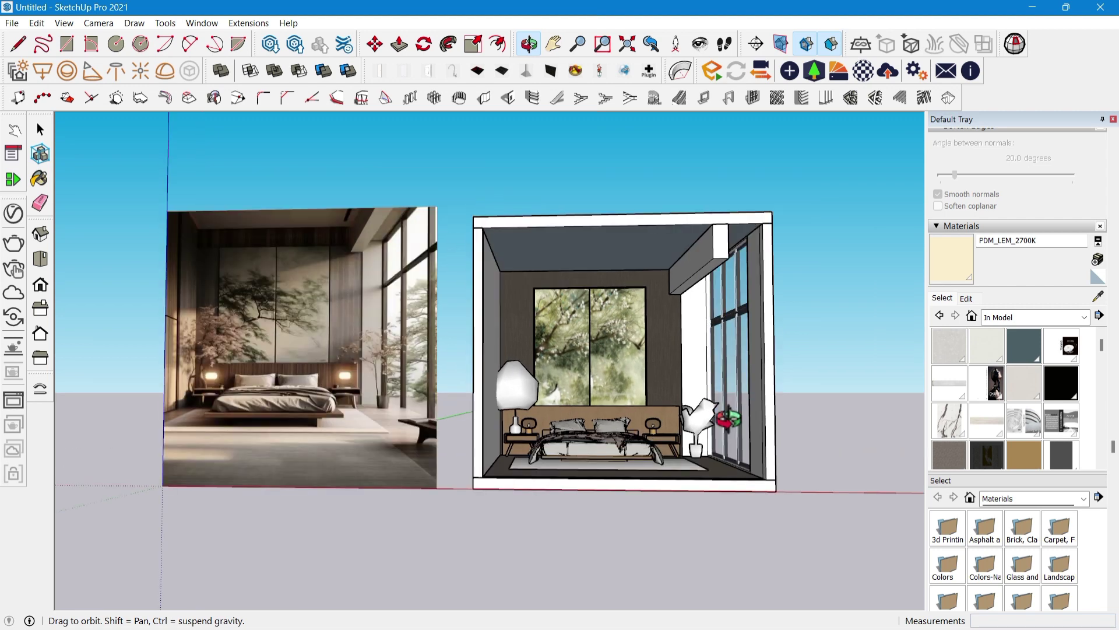
pyautogui.scroll(3, 294, 422)
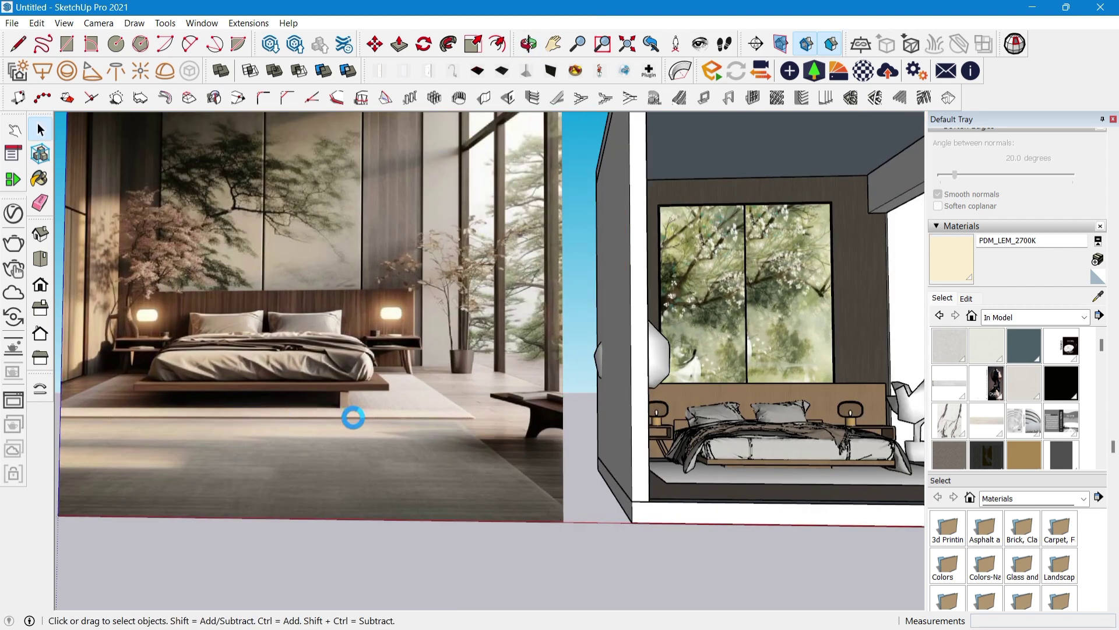
pyautogui.scroll(1, 353, 417)
pyautogui.scroll(-5, 340, 429)
pyautogui.scroll(2, 549, 462)
pyautogui.keyDown('shift'); pyautogui.moveTo(340, 430); pyautogui.dragTo(429, 387, button='middle'); pyautogui.keyUp('shift')
pyautogui.scroll(-3, 629, 383)
pyautogui.scroll(2, 625, 383)
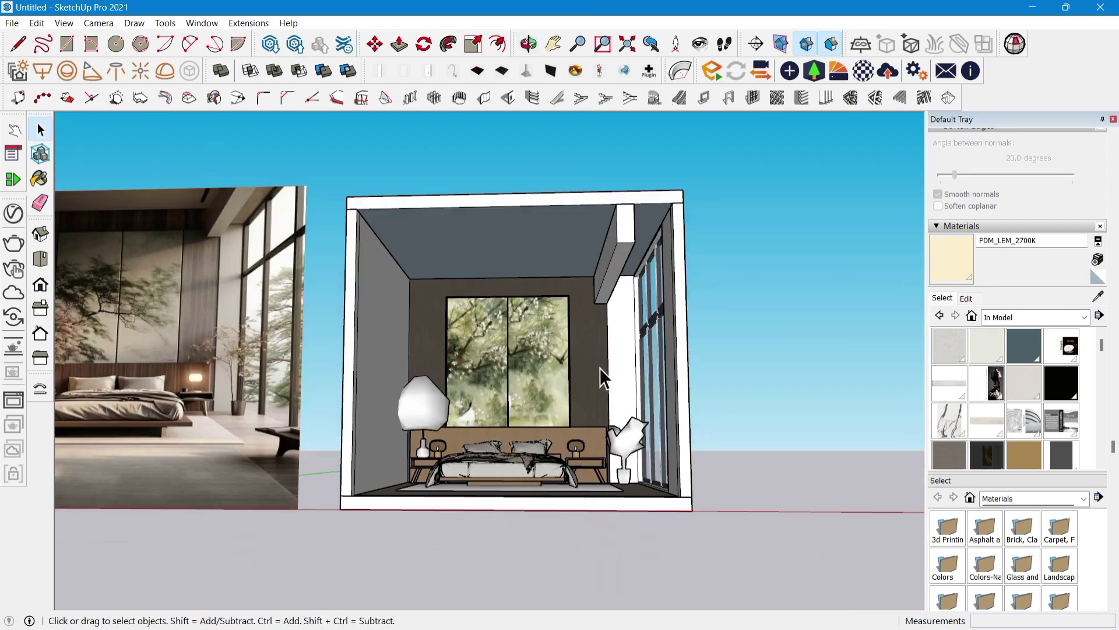
pyautogui.scroll(3, 600, 369)
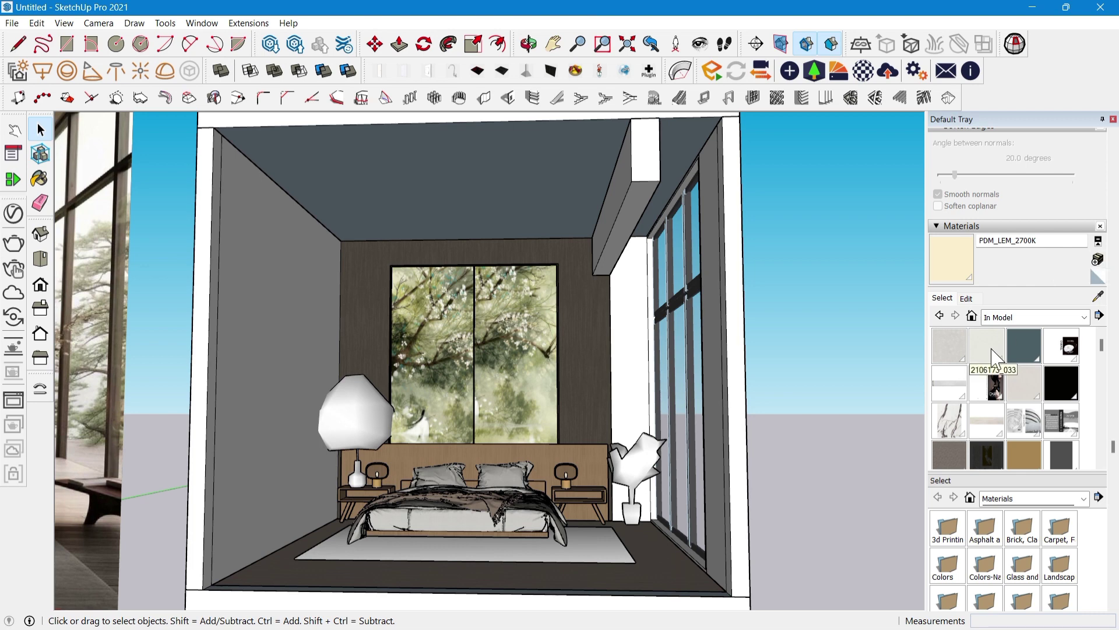
# Create a new material named Material1 using the 07149-01-ivory image as its texture
pyautogui.click(1045, 328)
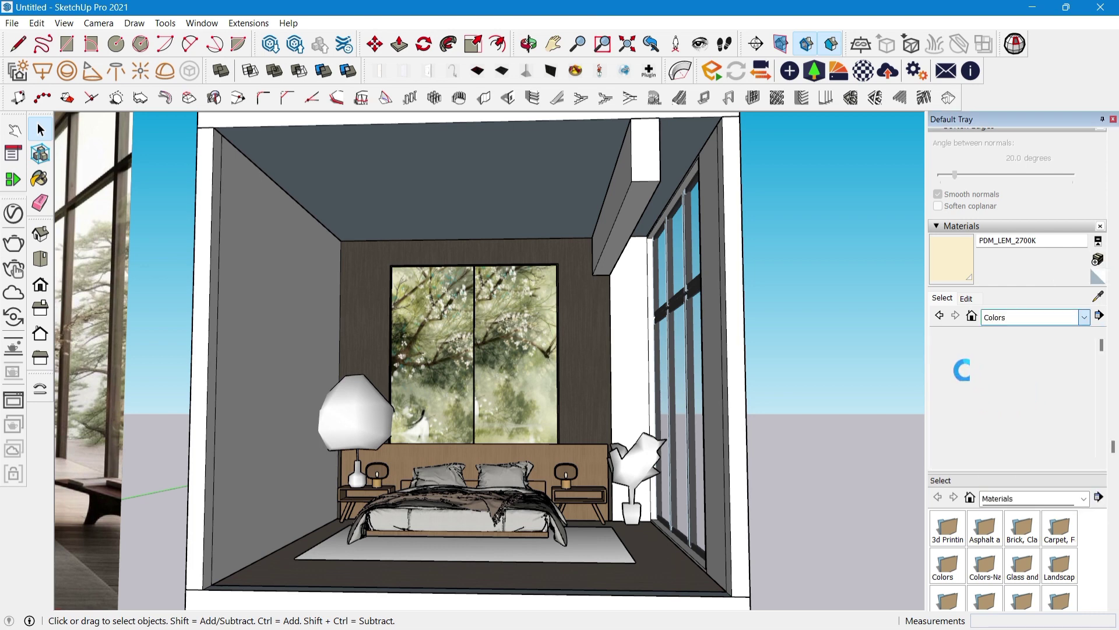
pyautogui.click(949, 346)
pyautogui.click(1098, 259)
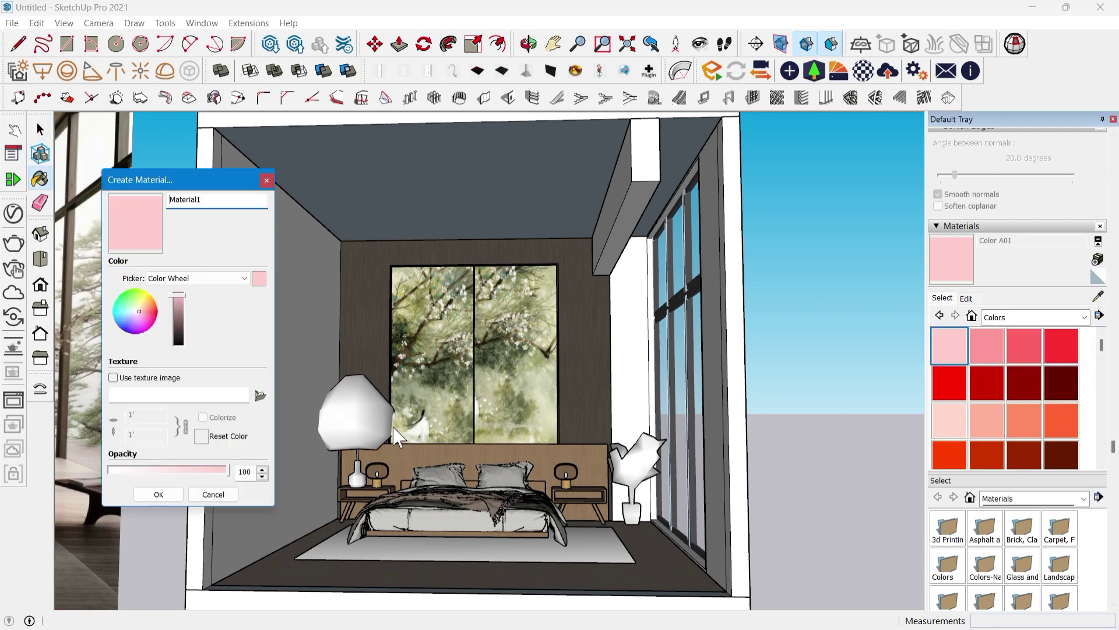
pyautogui.click(260, 396)
pyautogui.scroll(-3, 249, 376)
pyautogui.click(320, 257)
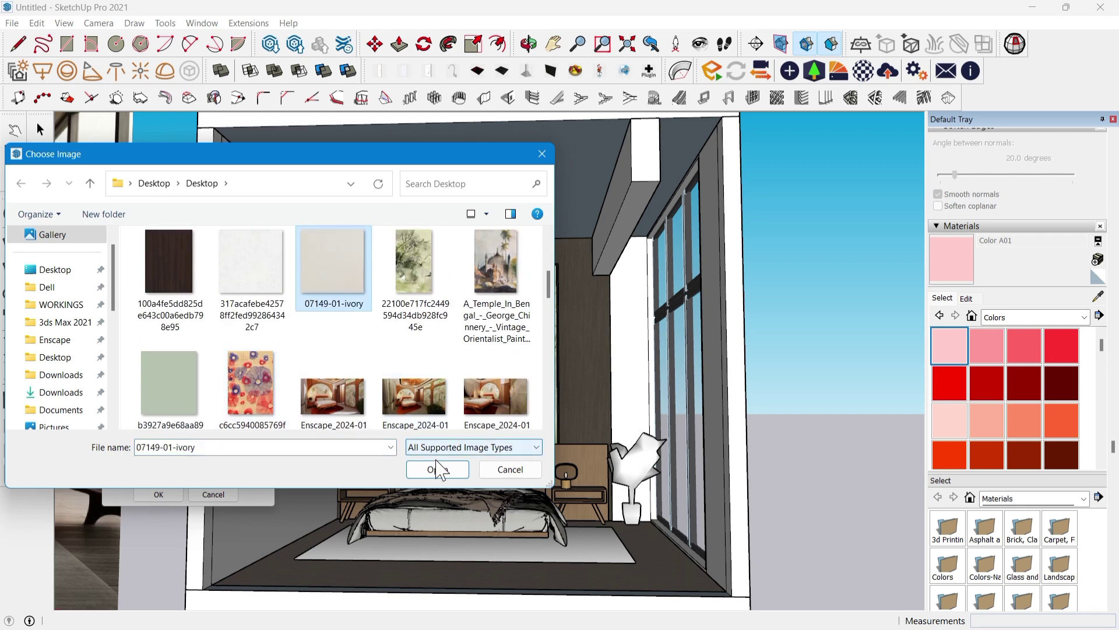
pyautogui.click(438, 469)
pyautogui.click(158, 494)
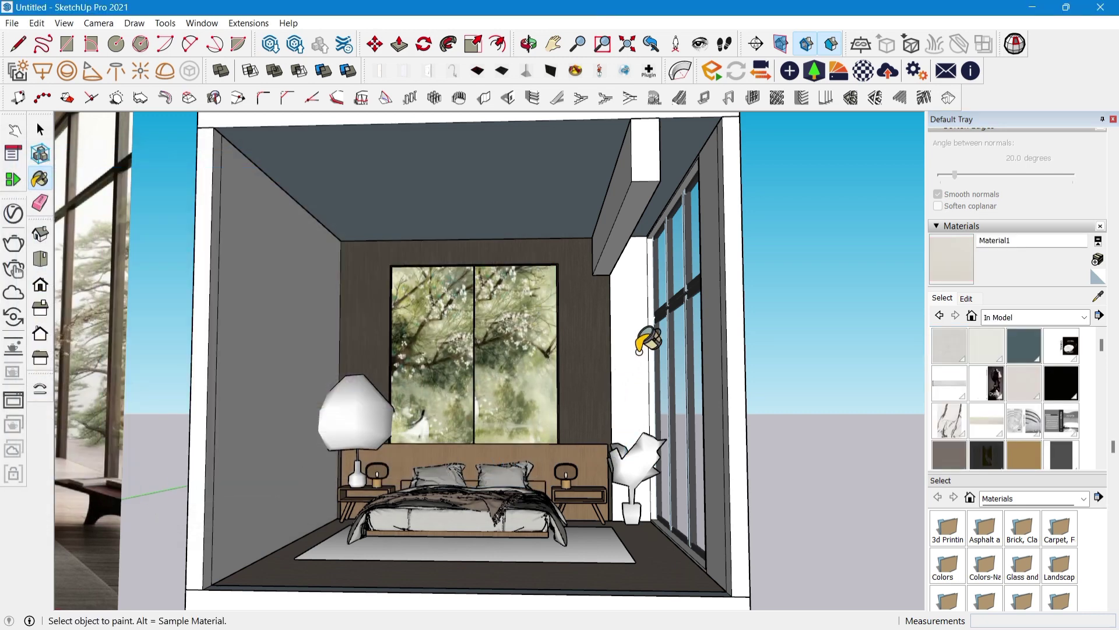
# Apply Material1 to the window wall and set its texture size to 10' by 10'
pyautogui.hotkey('ctrl', 'a')
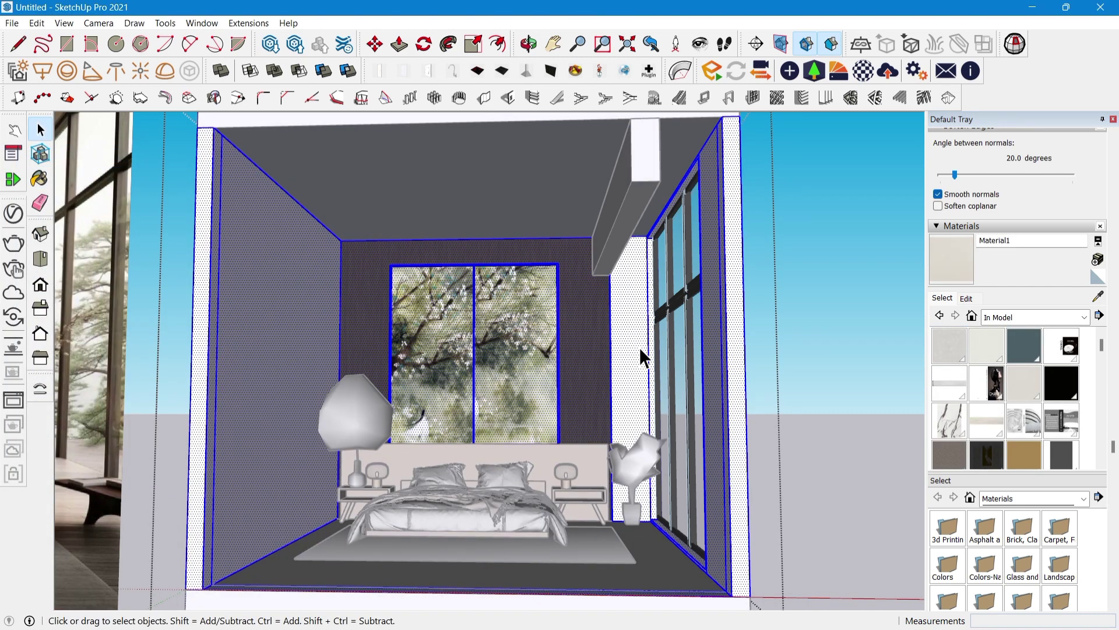
pyautogui.press('b')
pyautogui.scroll(6, 642, 282)
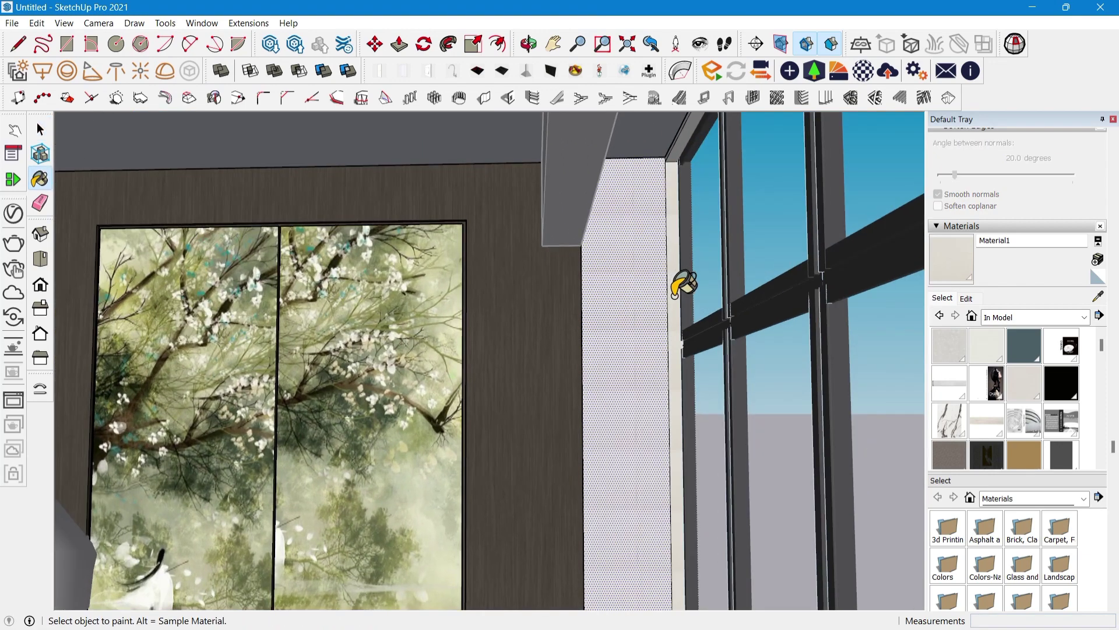
pyautogui.click(966, 298)
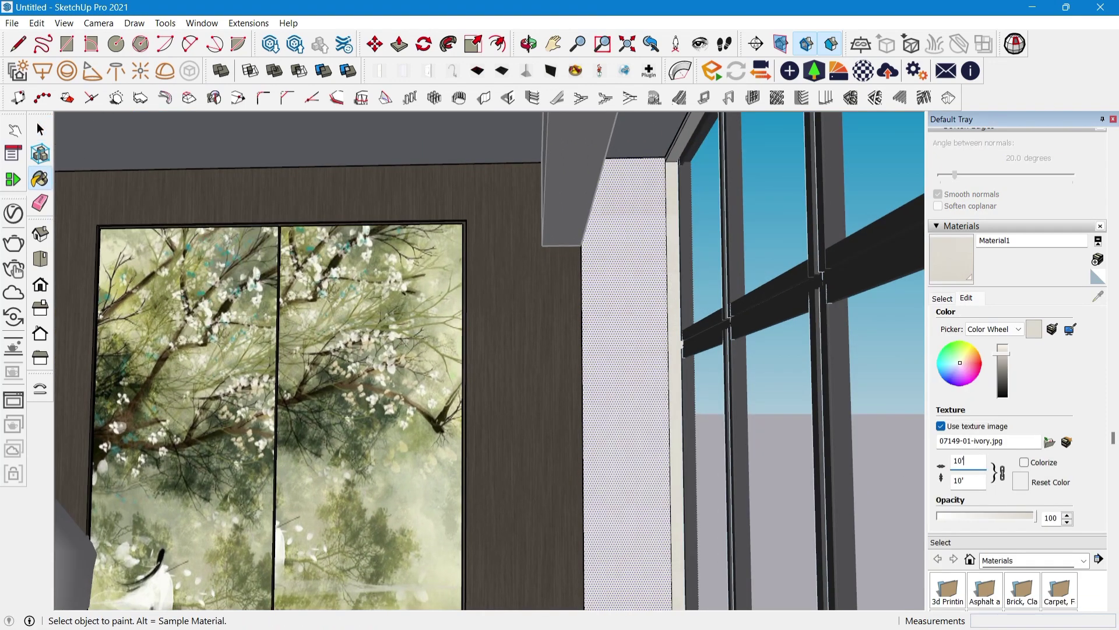
pyautogui.scroll(-6, 554, 232)
pyautogui.scroll(3, 653, 234)
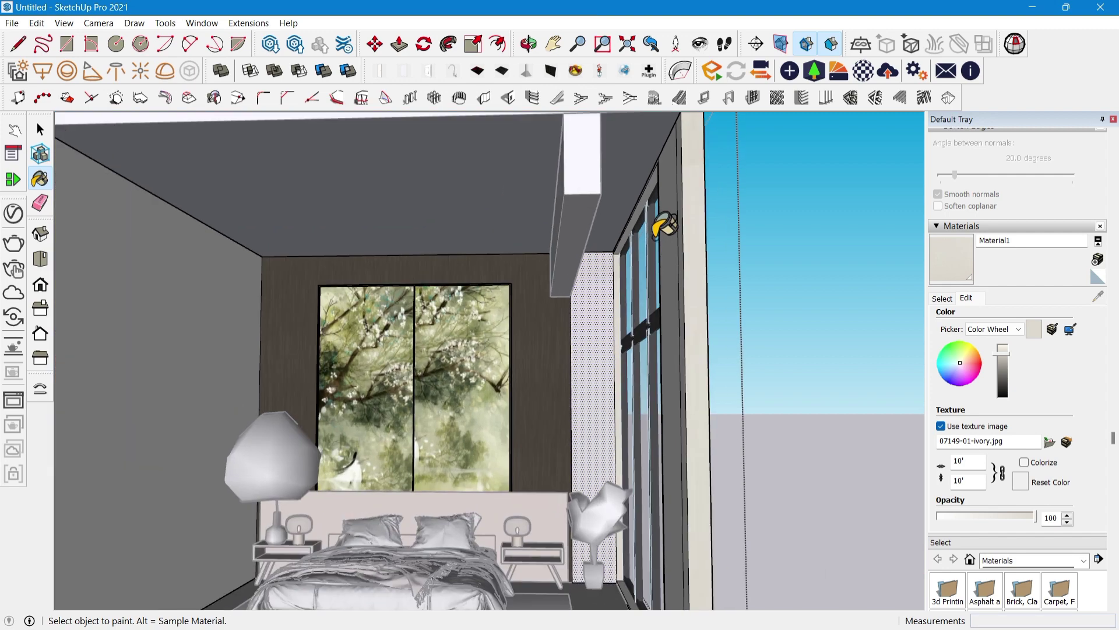
# Paint the remaining side wall faces, including the long wall opposite the windows, with Material1
pyautogui.moveTo(653, 235); pyautogui.dragTo(332, 367, button='middle')
pyautogui.scroll(-5, 638, 237)
pyautogui.click(332, 367)
pyautogui.scroll(3, 327, 356)
pyautogui.click(173, 391)
pyautogui.moveTo(174, 390); pyautogui.dragTo(399, 225, button='middle')
pyautogui.scroll(-2, 399, 224)
# Apply Material1 to the room's ceiling and to the ceiling beam near the windows
pyautogui.press('space')
pyautogui.click(565, 150)
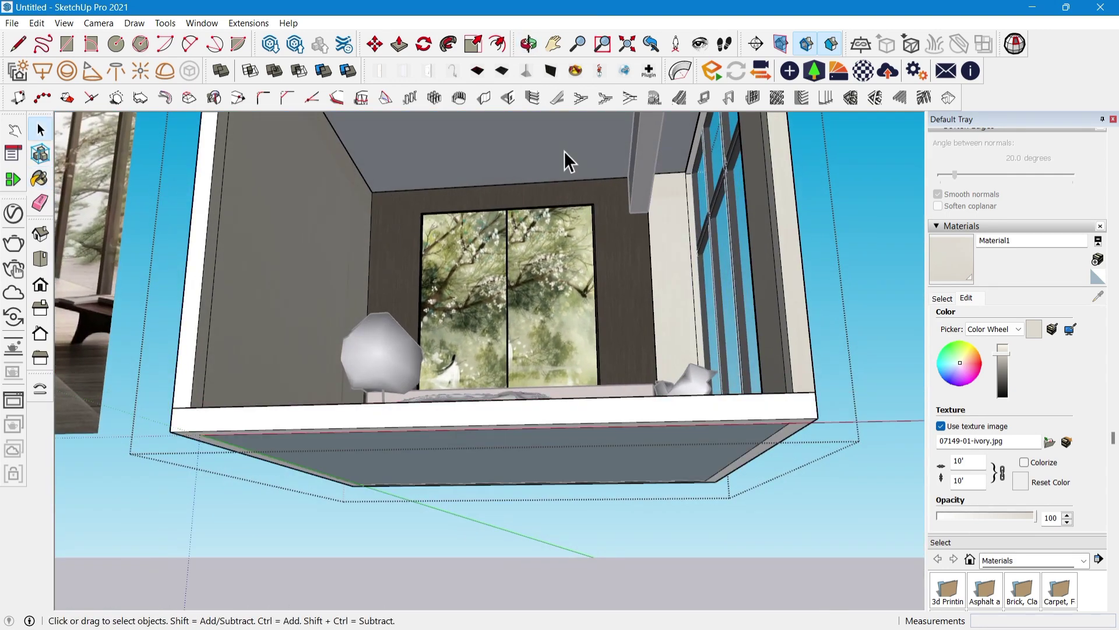
pyautogui.tripleClick(564, 150)
pyautogui.keyDown('shift'); pyautogui.moveTo(564, 151); pyautogui.dragTo(567, 396, button='middle'); pyautogui.keyUp('shift')
pyautogui.click(960, 260)
pyautogui.scroll(2, 688, 309)
pyautogui.press('space')
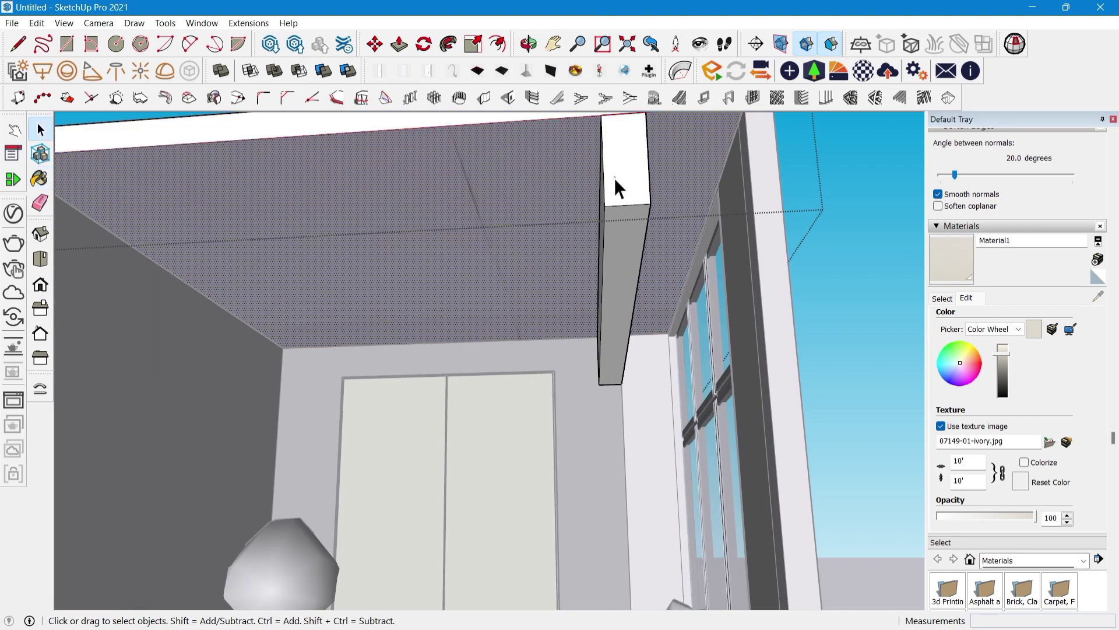
pyautogui.click(614, 181)
pyautogui.click(939, 260)
pyautogui.click(627, 175)
pyautogui.press('space')
# Compare the painted room with the reference image and inspect the texture on the wall opposite the windows
pyautogui.scroll(-2, 684, 419)
pyautogui.moveTo(627, 175)
pyautogui.mouseDown(button='middle')
pyautogui.moveTo(683, 419)
pyautogui.moveTo(614, 547)
pyautogui.mouseUp(button='middle')
pyautogui.scroll(-3, 685, 427)
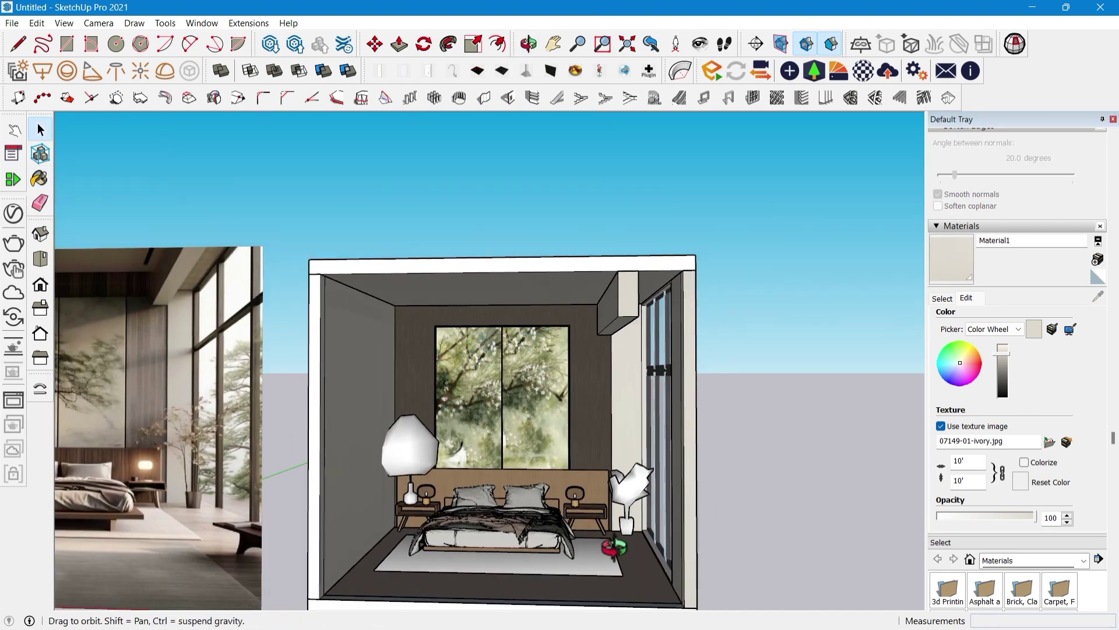
pyautogui.moveTo(564, 505); pyautogui.dragTo(588, 472, button='middle')
pyautogui.scroll(-4, 653, 395)
pyautogui.scroll(4, 650, 395)
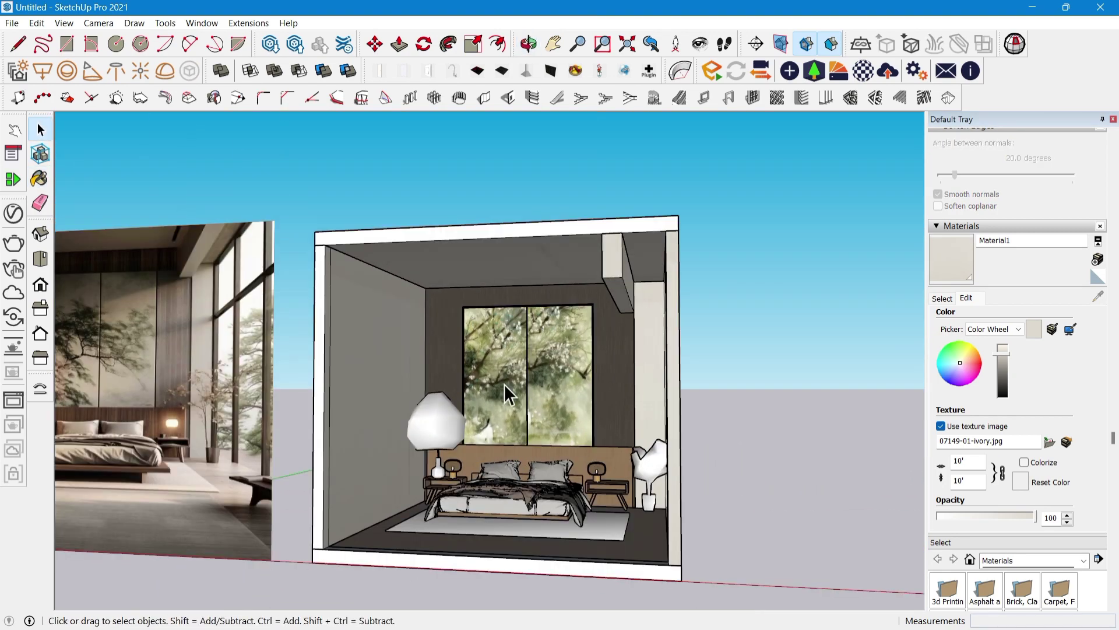
pyautogui.moveTo(507, 392); pyautogui.dragTo(397, 430, button='middle')
pyautogui.scroll(4, 376, 420)
pyautogui.press('r')
pyautogui.press('space')
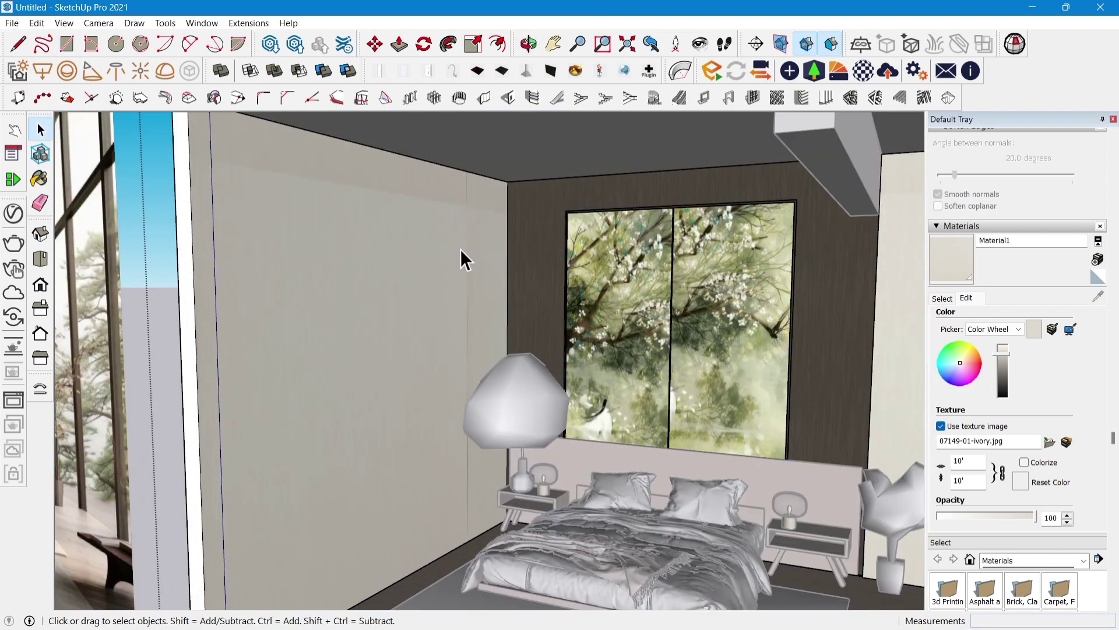
pyautogui.scroll(-3, 972, 458)
pyautogui.moveTo(416, 356); pyautogui.dragTo(449, 401, button='middle')
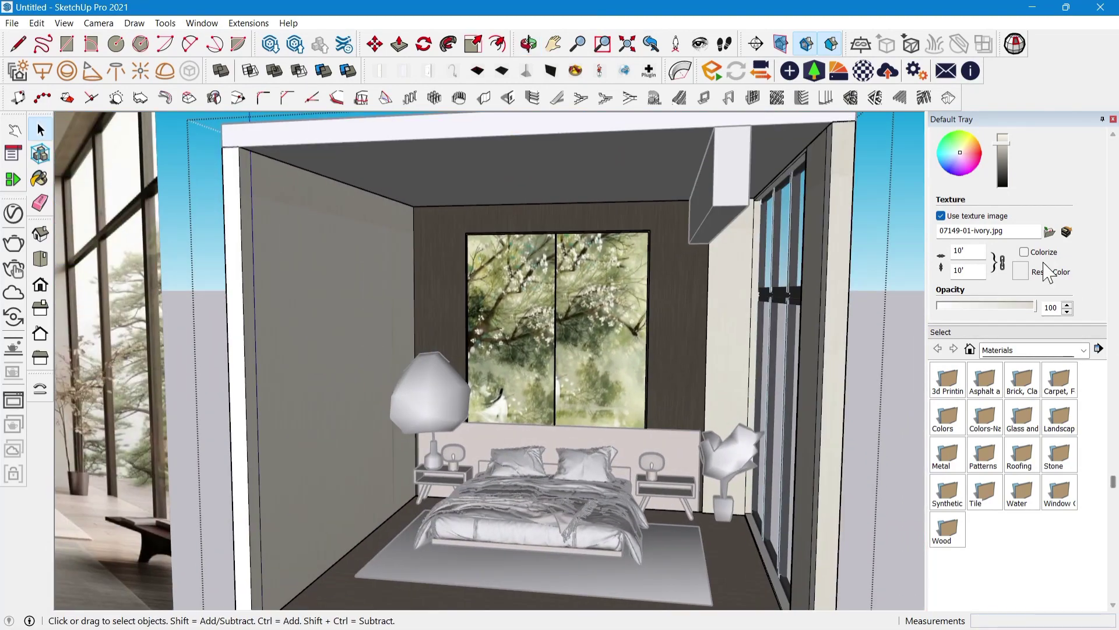
# Remove the texture image from Material1 so the walls use its plain ivory color
pyautogui.scroll(2, 991, 271)
pyautogui.scroll(2, 952, 285)
pyautogui.click(941, 425)
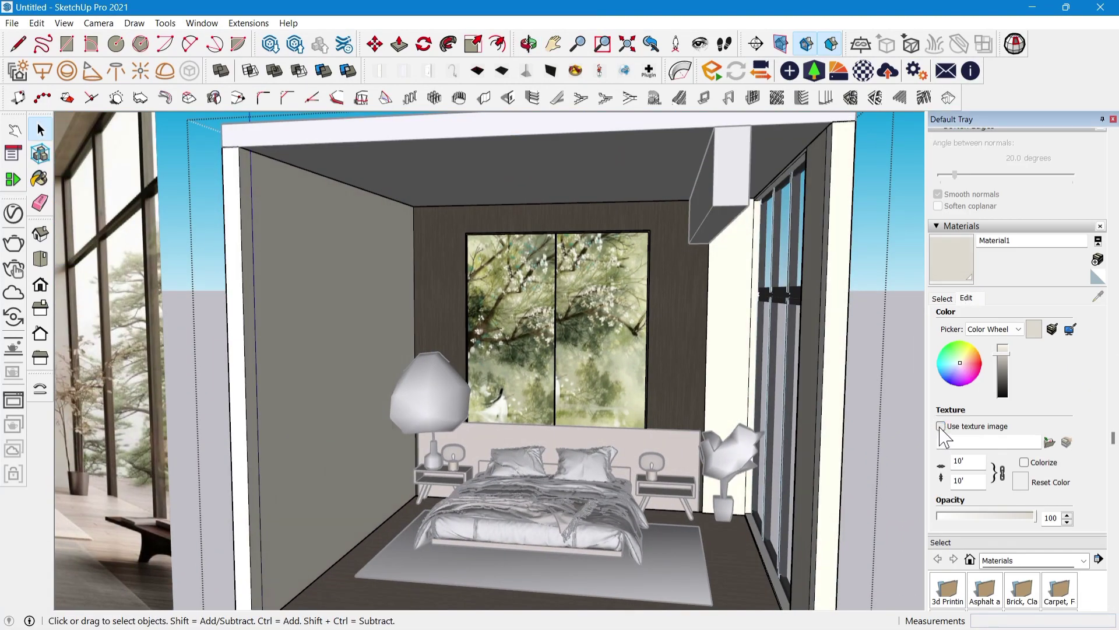
pyautogui.scroll(-3, 703, 297)
pyautogui.scroll(2, 432, 408)
# Draw a rectangle 11' high and about 4' 7" wide on the wall opposite the windows, starting at the back corner
pyautogui.moveTo(432, 408); pyautogui.dragTo(488, 380, button='middle')
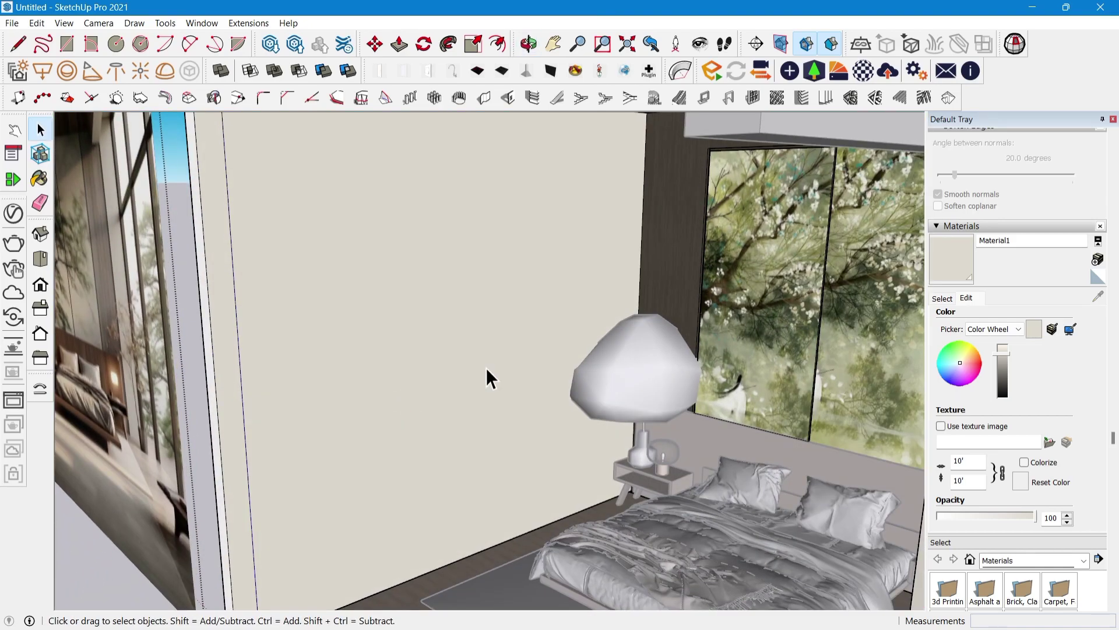
pyautogui.click(489, 382)
pyautogui.press('r')
pyautogui.scroll(2, 574, 341)
pyautogui.scroll(-1, 563, 352)
pyautogui.scroll(1, 610, 182)
pyautogui.press('space')
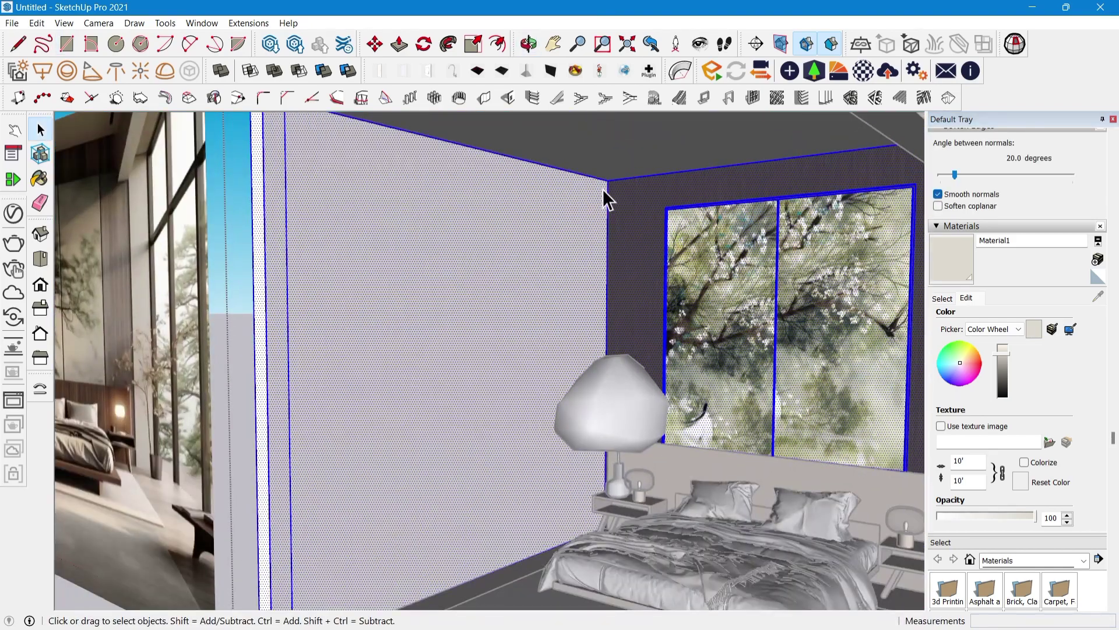
pyautogui.press('Escape')
pyautogui.press('r')
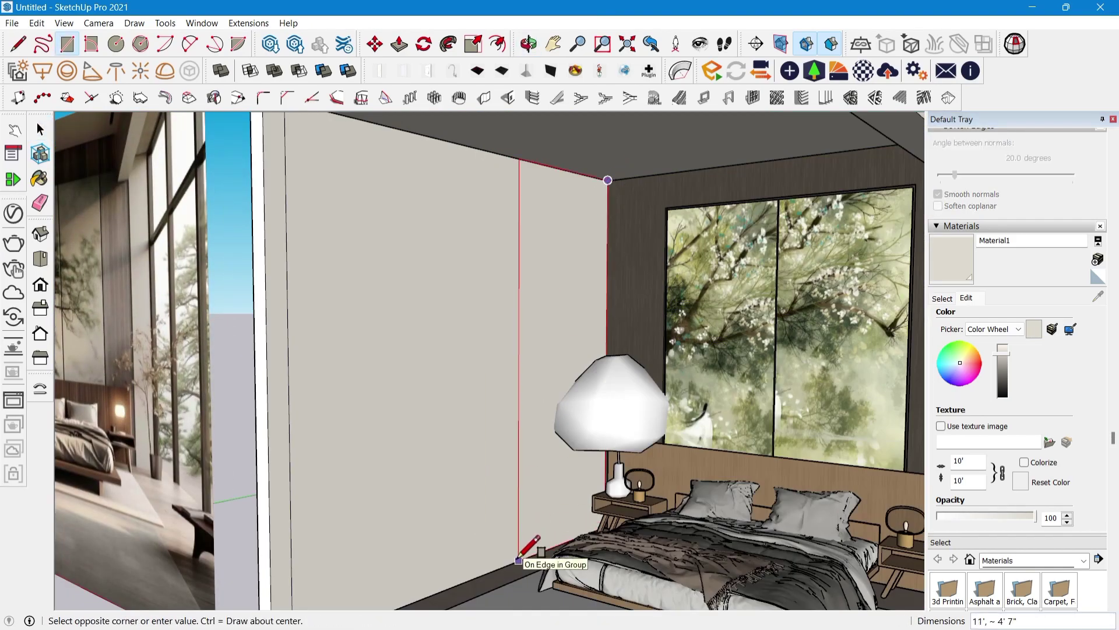
pyautogui.click(621, 409)
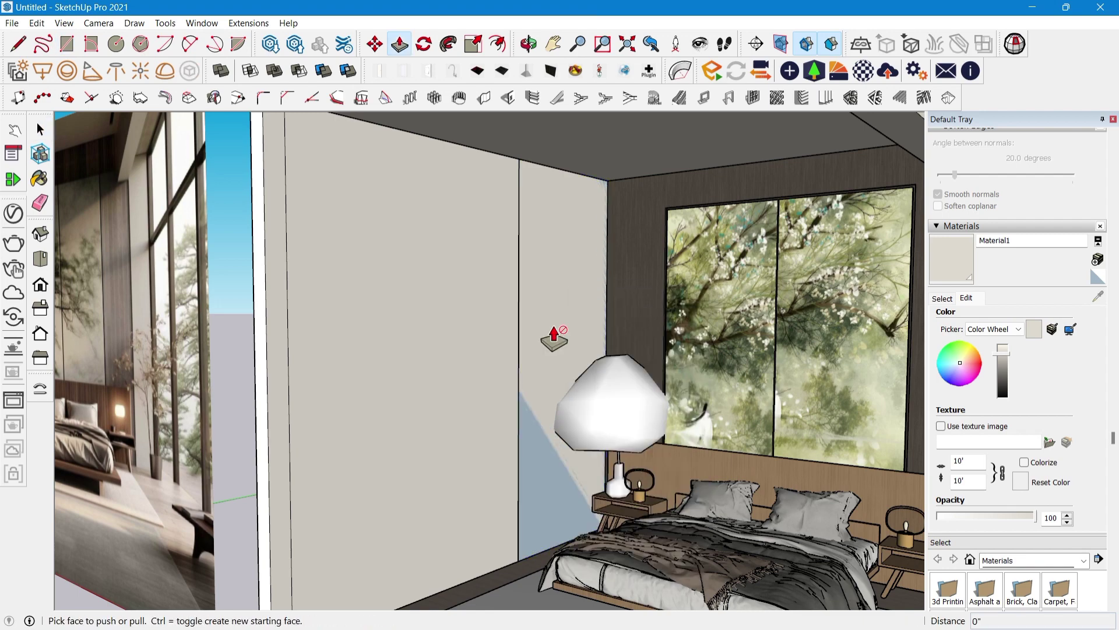
# Group the wall rectangle and extrude it 18 mm into the room as a panel
pyautogui.press('space')
pyautogui.doubleClick(556, 338)
pyautogui.click(554, 331)
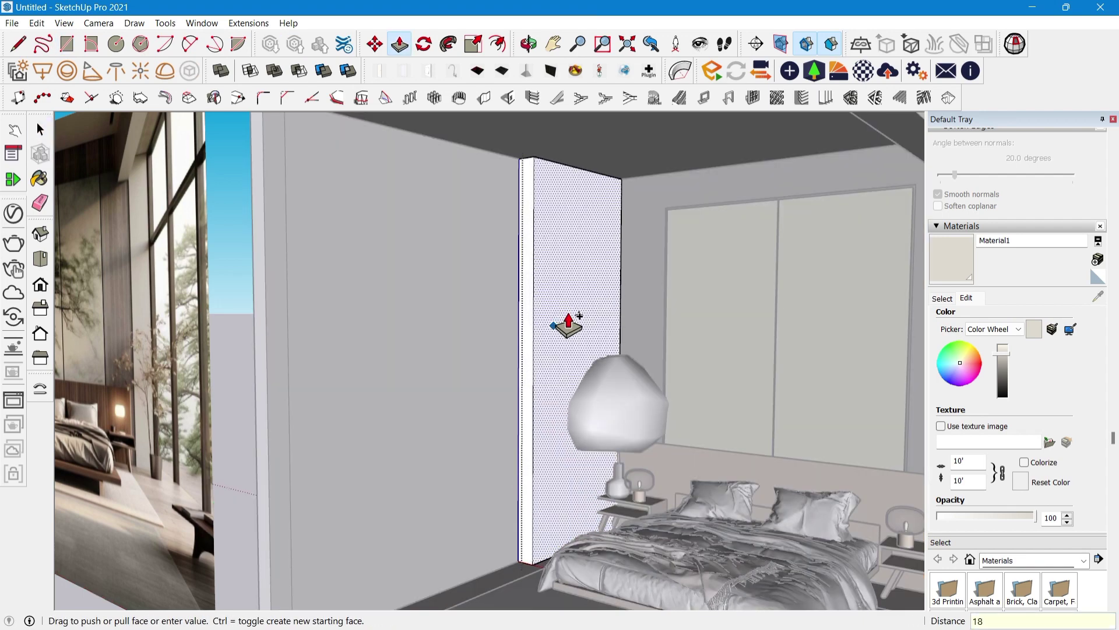
pyautogui.write('mm')
pyautogui.press('Return')
pyautogui.moveTo(553, 326)
pyautogui.mouseDown(button='middle')
pyautogui.moveTo(564, 329)
pyautogui.moveTo(543, 312)
pyautogui.mouseUp(button='middle')
pyautogui.press('space')
pyautogui.press('Escape')
# Scale the new wall panel along the green axis from its free side edge
pyautogui.press('s')
pyautogui.scroll(5, 530, 351)
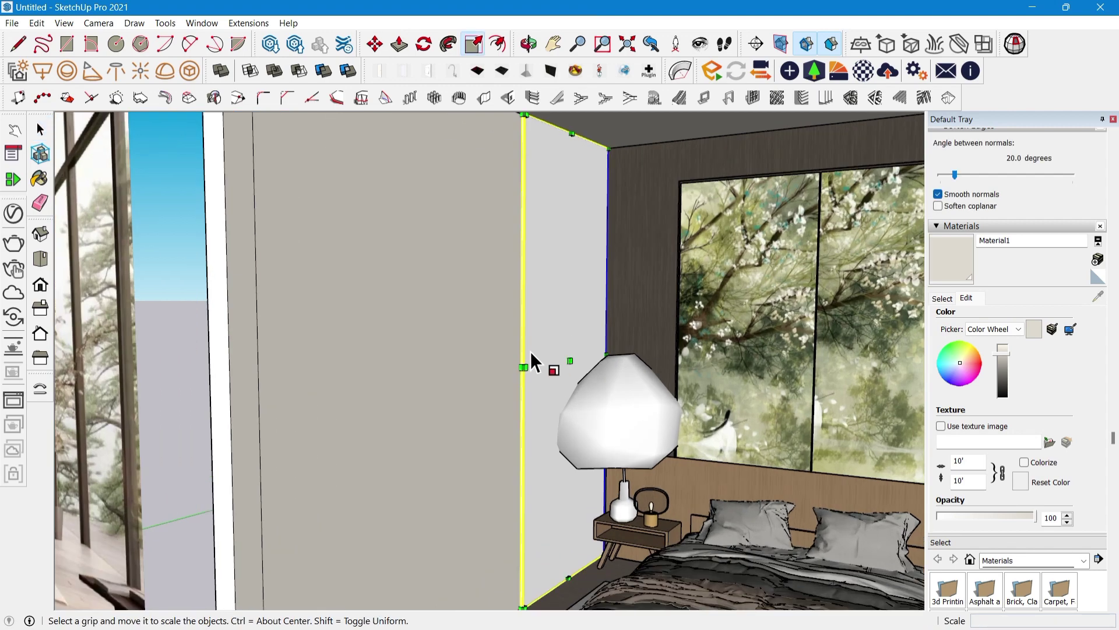
pyautogui.scroll(2, 530, 366)
pyautogui.moveTo(527, 368); pyautogui.dragTo(585, 324)
pyautogui.scroll(-1, 592, 321)
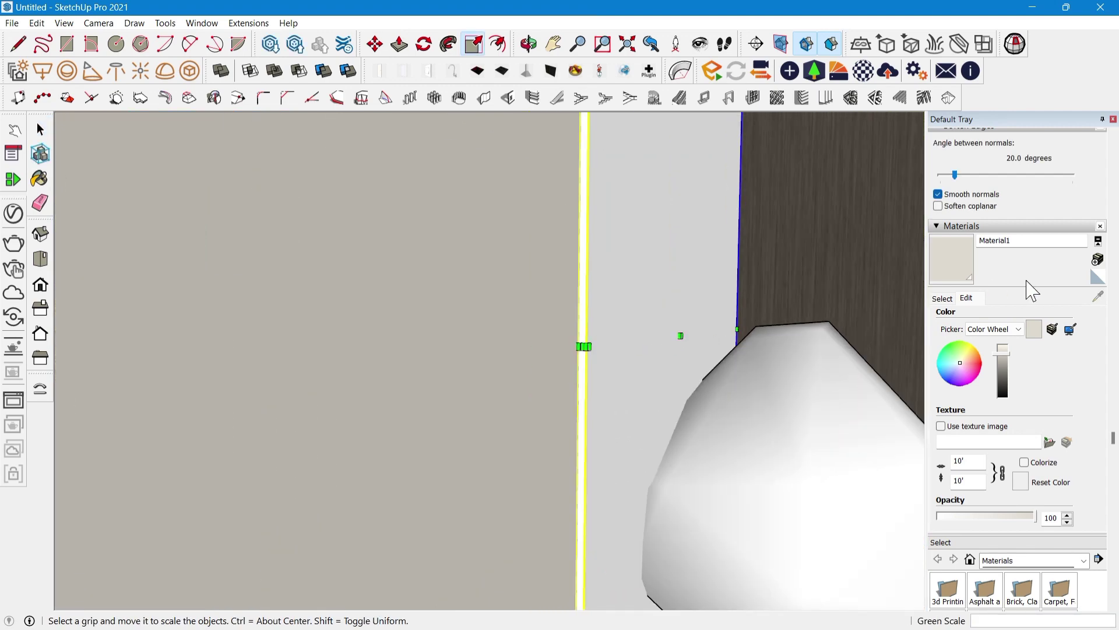
# Sample the Wood 44 material and paint the new wall panel with it
pyautogui.press('space')
pyautogui.click(942, 298)
pyautogui.click(1098, 296)
pyautogui.scroll(-5, 630, 217)
pyautogui.click(607, 230)
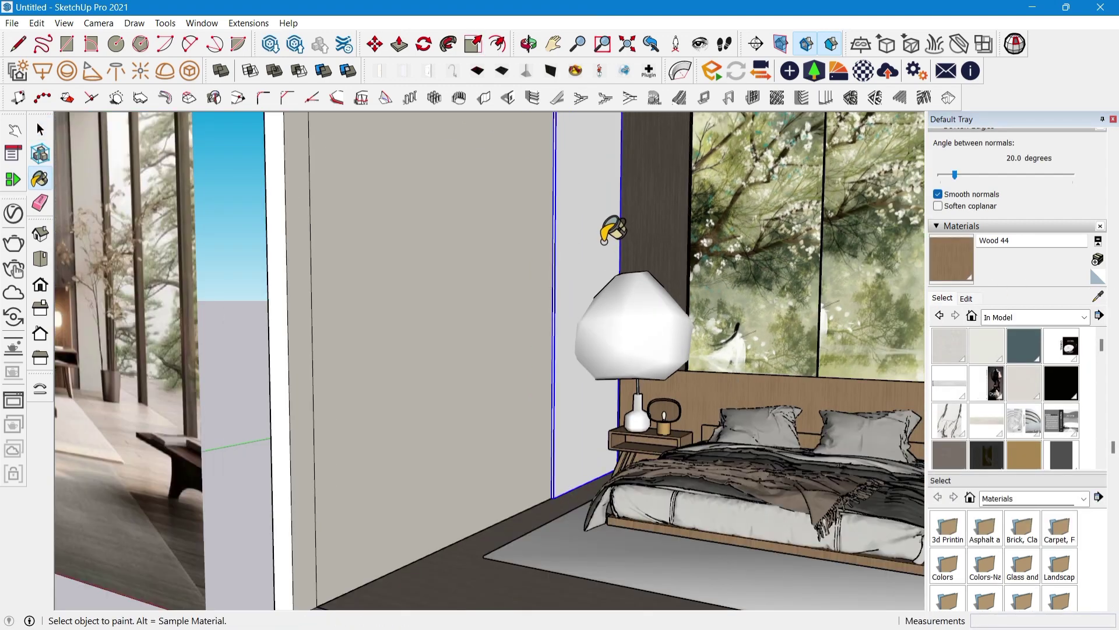
pyautogui.press('space')
# Place an Enscape sphere light at the bulb of the table lamp beside the white vase
pyautogui.scroll(-5, 511, 546)
pyautogui.moveTo(510, 546); pyautogui.dragTo(531, 528, button='middle')
pyautogui.keyDown('shift'); pyautogui.moveTo(629, 358); pyautogui.dragTo(586, 455, button='middle'); pyautogui.keyUp('shift')
pyautogui.click(236, 25)
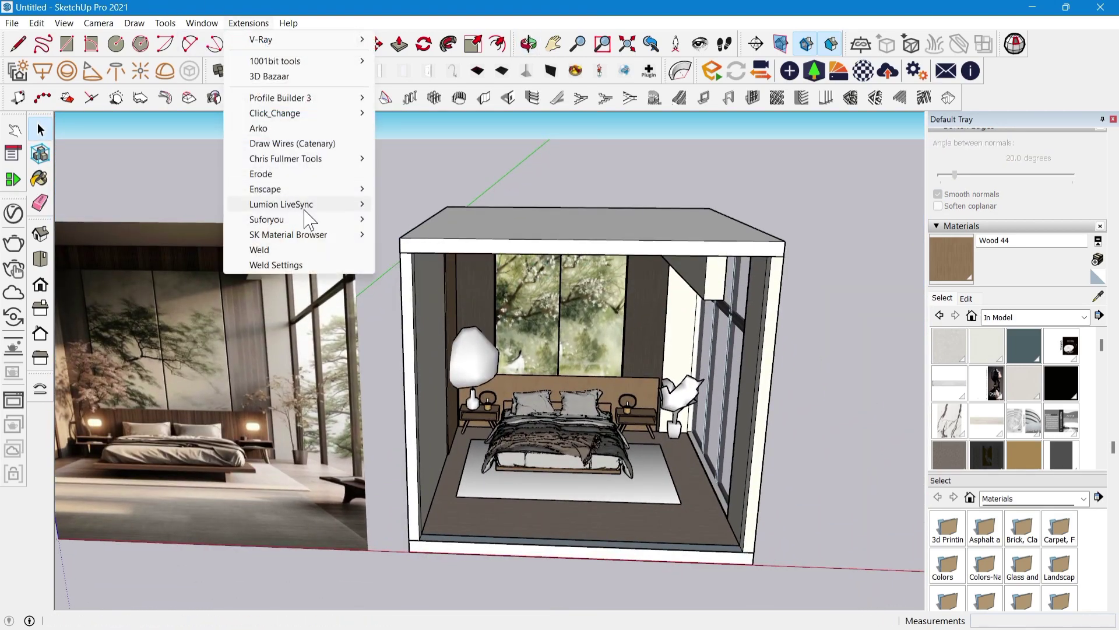
pyautogui.moveTo(309, 189)
pyautogui.click(457, 245)
pyautogui.click(107, 108)
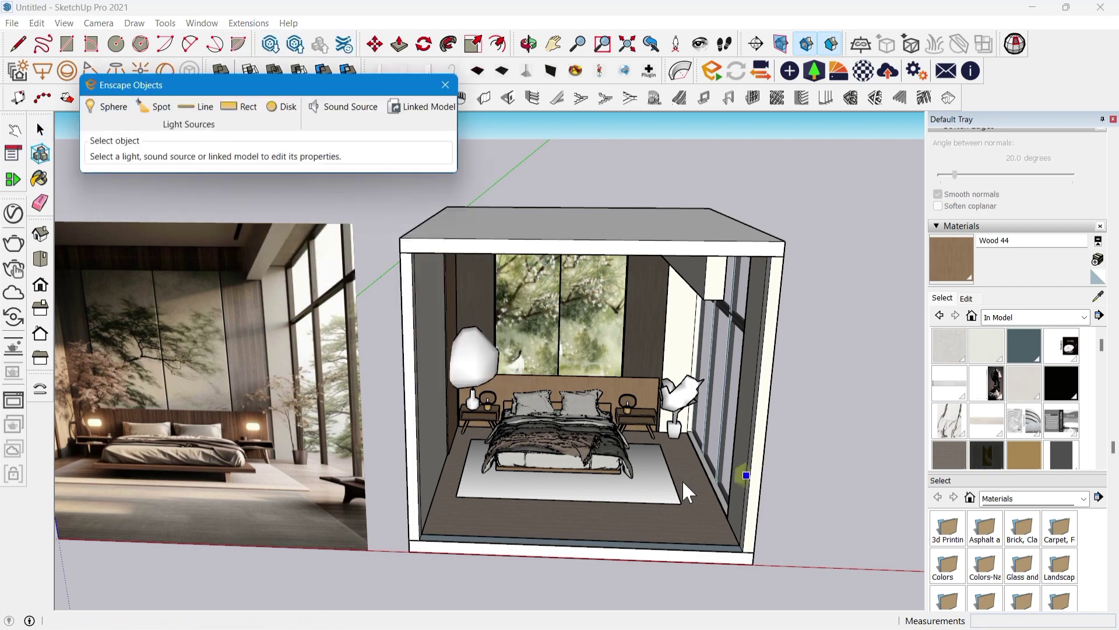
pyautogui.scroll(3, 515, 407)
pyautogui.scroll(10, 489, 396)
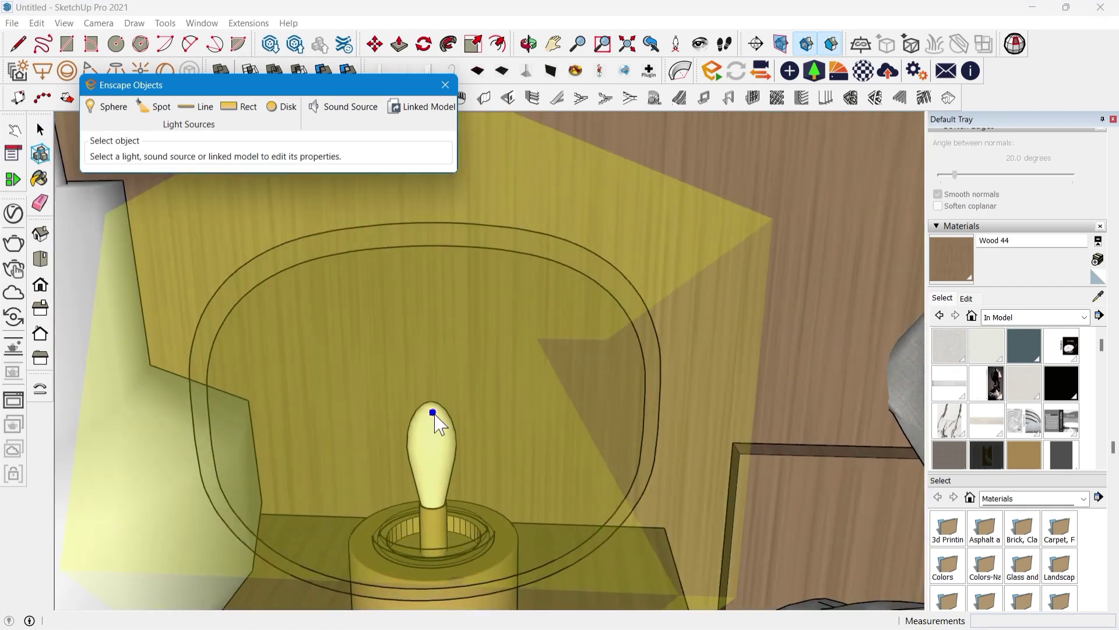
pyautogui.click(434, 415)
# Set the sphere light's luminous intensity to 203 cd and color it with 0047_Khaki from Colors-Named
pyautogui.scroll(-5, 434, 415)
pyautogui.moveTo(264, 159); pyautogui.dragTo(244, 161)
pyautogui.click(1029, 457)
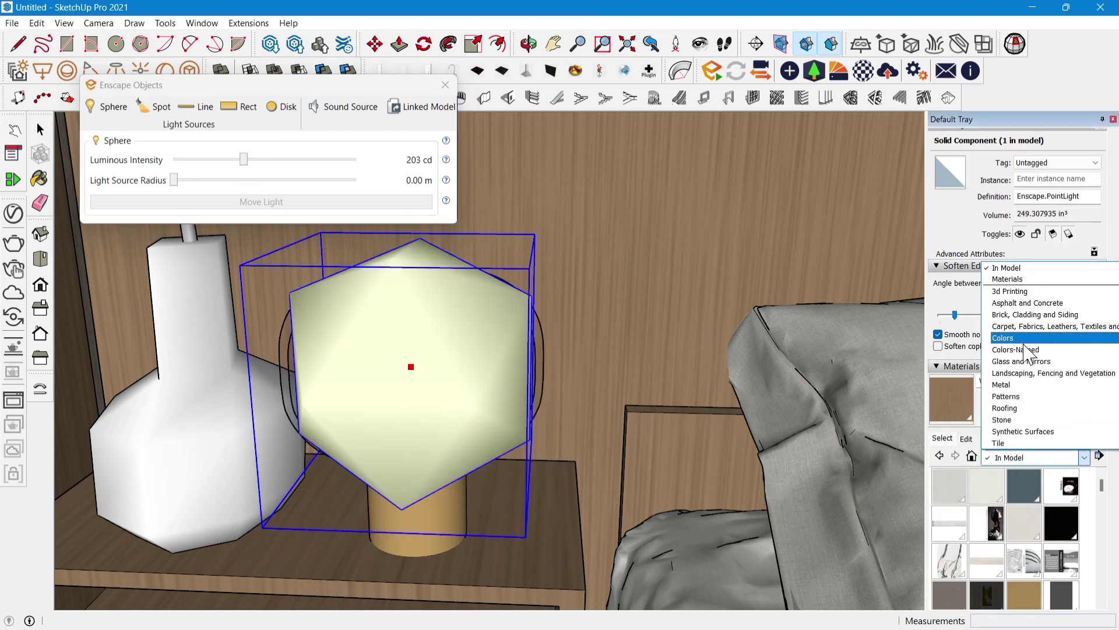
pyautogui.click(1025, 349)
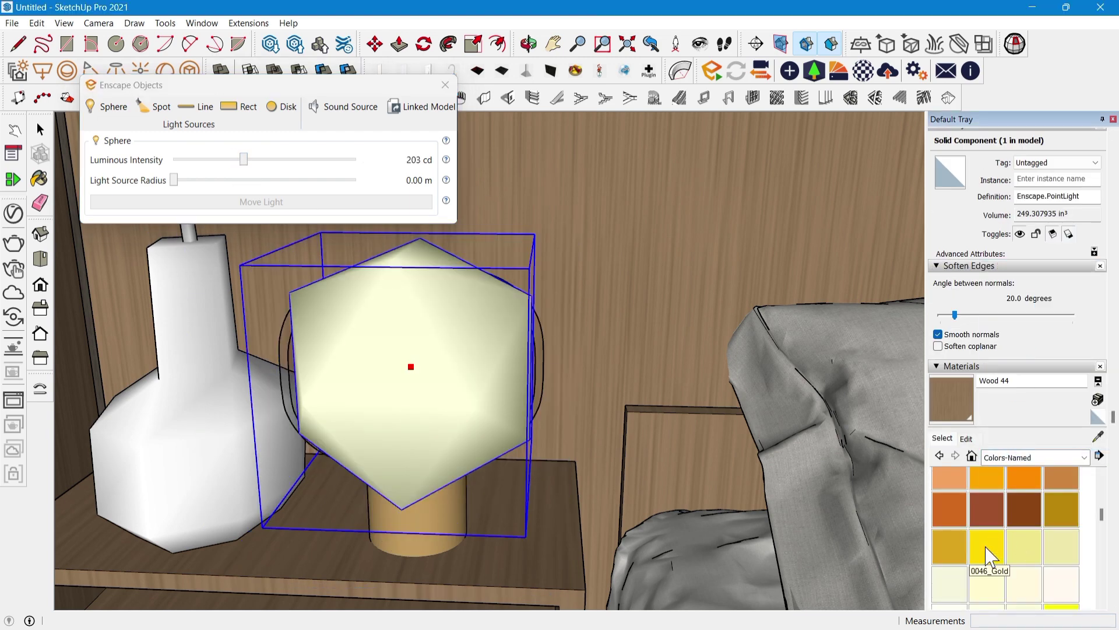
pyautogui.click(1025, 547)
pyautogui.click(454, 410)
# Copy the sphere light about 7' across to the table lamp on the other nightstand and close the Enscape Objects window
pyautogui.scroll(-4, 455, 409)
pyautogui.press('m')
pyautogui.press('ctrl')
pyautogui.click(400, 392)
pyautogui.scroll(-5, 399, 393)
pyautogui.keyDown('shift'); pyautogui.moveTo(574, 402); pyautogui.dragTo(179, 402, button='middle'); pyautogui.keyUp('shift')
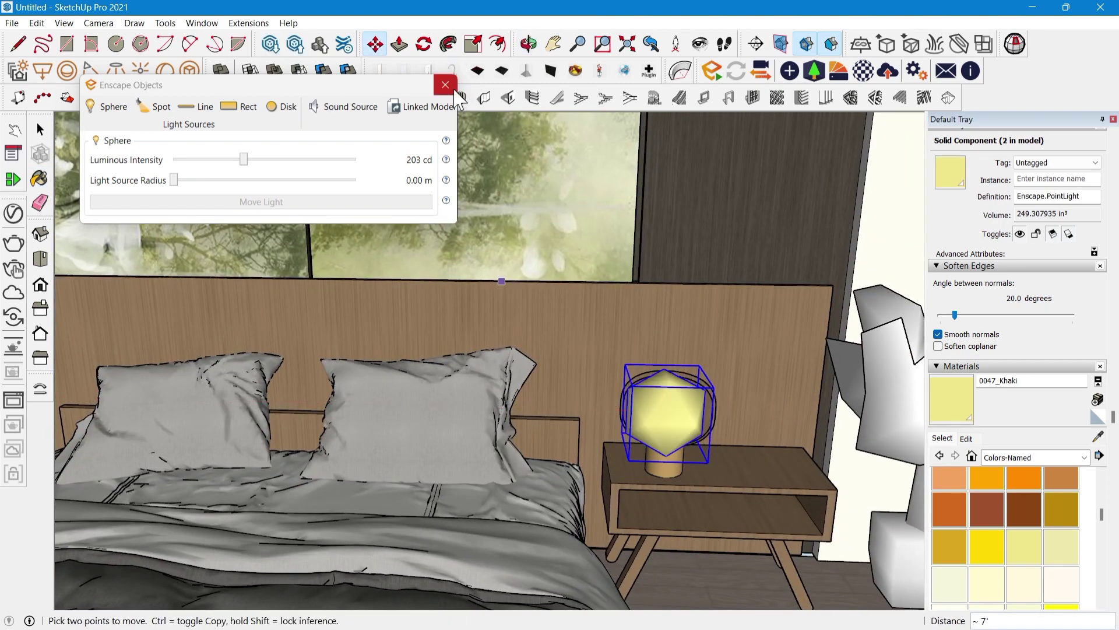
pyautogui.click(445, 85)
pyautogui.press('space')
pyautogui.scroll(-9, 566, 318)
pyautogui.click(810, 358)
# Sample the Wood 05, Brick Bond floor material and paint the bare floor strip at the room's open front with it
pyautogui.moveTo(551, 367); pyautogui.dragTo(534, 312, button='middle')
pyautogui.keyDown('shift'); pyautogui.moveTo(534, 312); pyautogui.dragTo(617, 330, button='middle'); pyautogui.keyUp('shift')
pyautogui.moveTo(617, 330); pyautogui.dragTo(617, 339, button='middle')
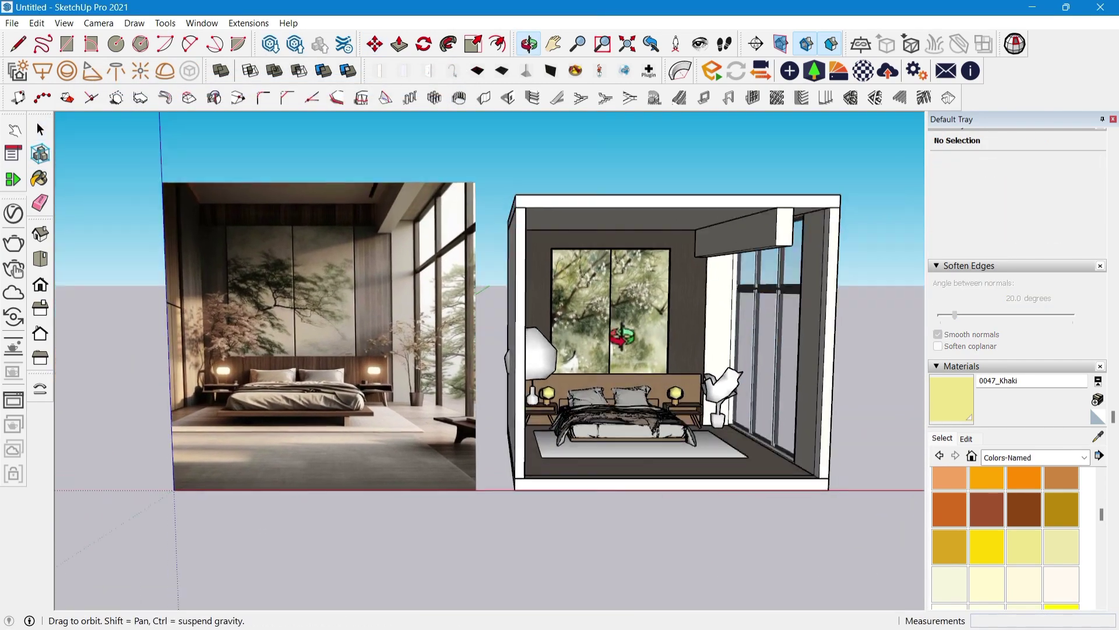
pyautogui.scroll(3, 700, 371)
pyautogui.moveTo(674, 457)
pyautogui.mouseDown(button='middle')
pyautogui.moveTo(642, 505)
pyautogui.moveTo(649, 523)
pyautogui.moveTo(705, 425)
pyautogui.mouseUp(button='middle')
pyautogui.scroll(4, 692, 557)
pyautogui.tripleClick(692, 565)
pyautogui.click(692, 565)
pyautogui.click(1099, 436)
pyautogui.click(622, 512)
pyautogui.click(645, 561)
pyautogui.press('space')
pyautogui.scroll(-2, 654, 550)
# Push/pull the narrow front face of the window wall, using the opposite wall's front edge as the reference
pyautogui.click(816, 365)
pyautogui.moveTo(816, 364)
pyautogui.mouseDown(button='middle')
pyautogui.moveTo(845, 309)
pyautogui.moveTo(756, 382)
pyautogui.moveTo(775, 411)
pyautogui.mouseUp(button='middle')
pyautogui.scroll(5, 757, 387)
pyautogui.scroll(3, 857, 385)
pyautogui.click(857, 385)
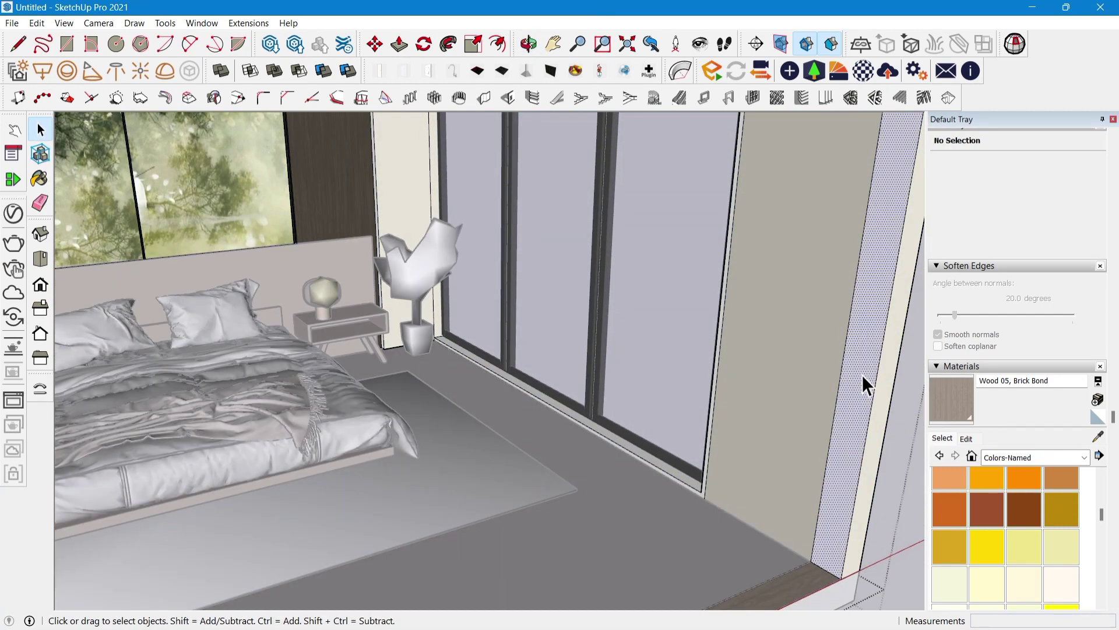
pyautogui.scroll(-4, 869, 383)
pyautogui.moveTo(869, 383); pyautogui.dragTo(770, 388, button='middle')
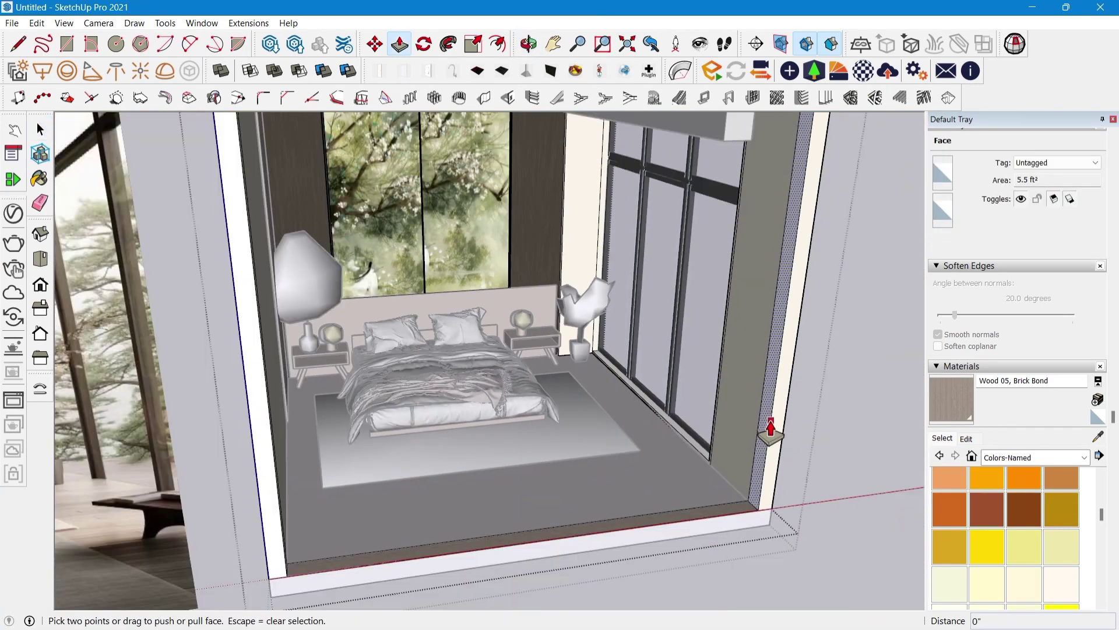
pyautogui.click(770, 420)
pyautogui.click(277, 457)
pyautogui.moveTo(431, 408); pyautogui.dragTo(200, 375, button='middle')
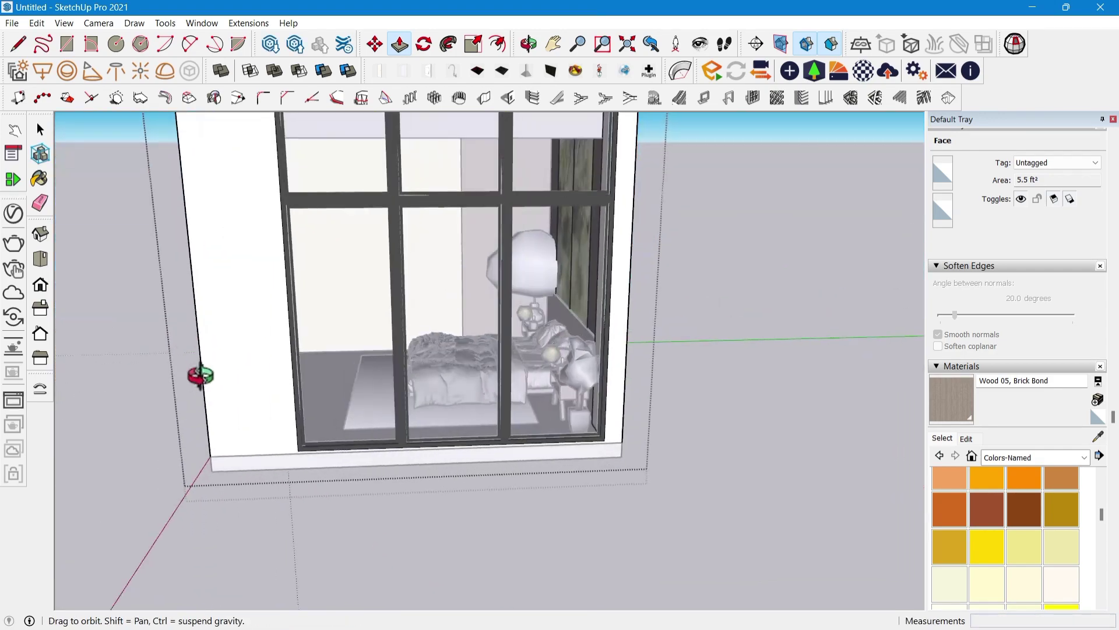
pyautogui.press('space')
# Inspect the bed, lamps and plant through the window wall from outside the room
pyautogui.moveTo(490, 341); pyautogui.dragTo(599, 297, button='middle')
pyautogui.click(600, 297)
pyautogui.scroll(8, 594, 326)
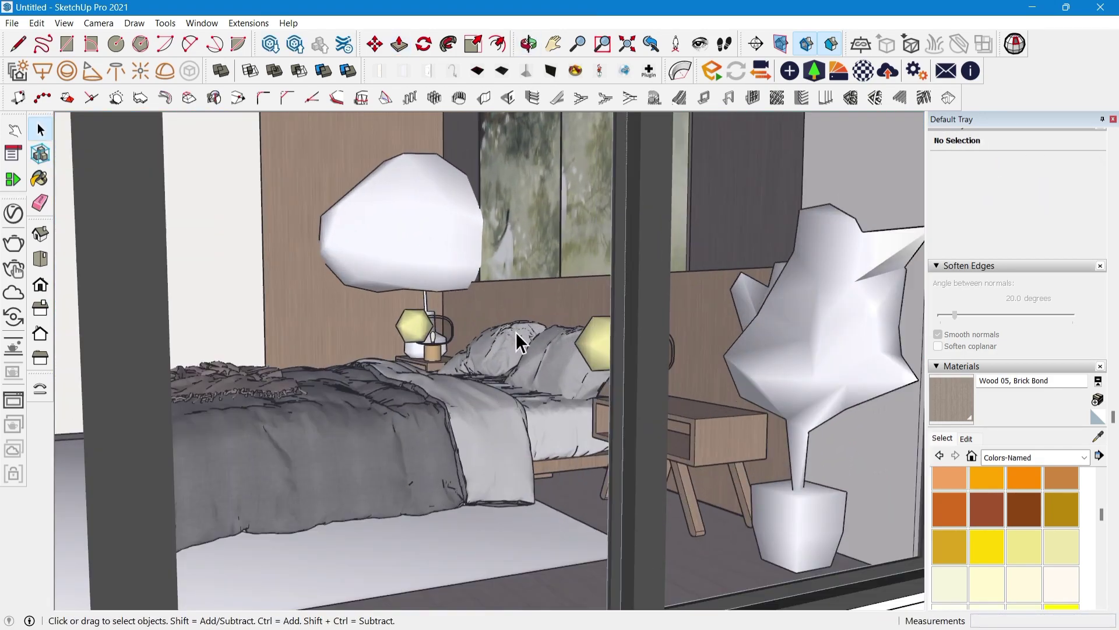
pyautogui.moveTo(517, 342); pyautogui.dragTo(690, 376, button='middle')
pyautogui.scroll(-4, 558, 413)
pyautogui.scroll(-3, 280, 368)
pyautogui.scroll(-3, 690, 376)
pyautogui.moveTo(662, 125); pyautogui.dragTo(482, 35, button='middle')
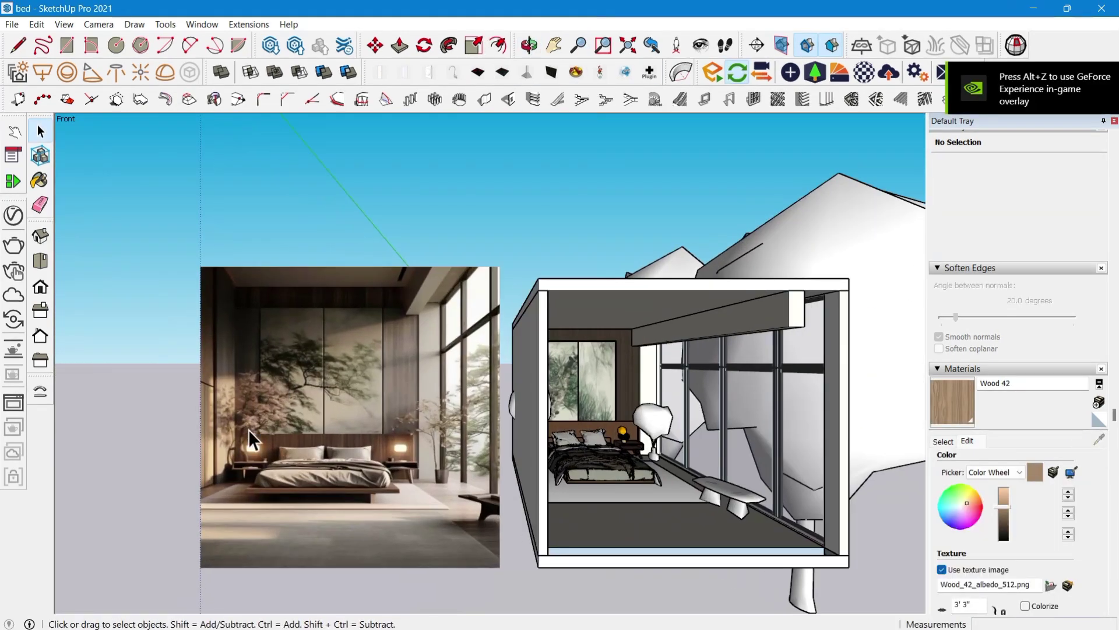
# Look around the completed bedroom in the bed file, and switch to Enscape to examine its render
pyautogui.scroll(3, 270, 391)
pyautogui.scroll(2, 787, 376)
pyautogui.keyDown('shift'); pyautogui.moveTo(805, 376); pyautogui.dragTo(326, 376, button='middle'); pyautogui.keyUp('shift')
pyautogui.scroll(3, 501, 365)
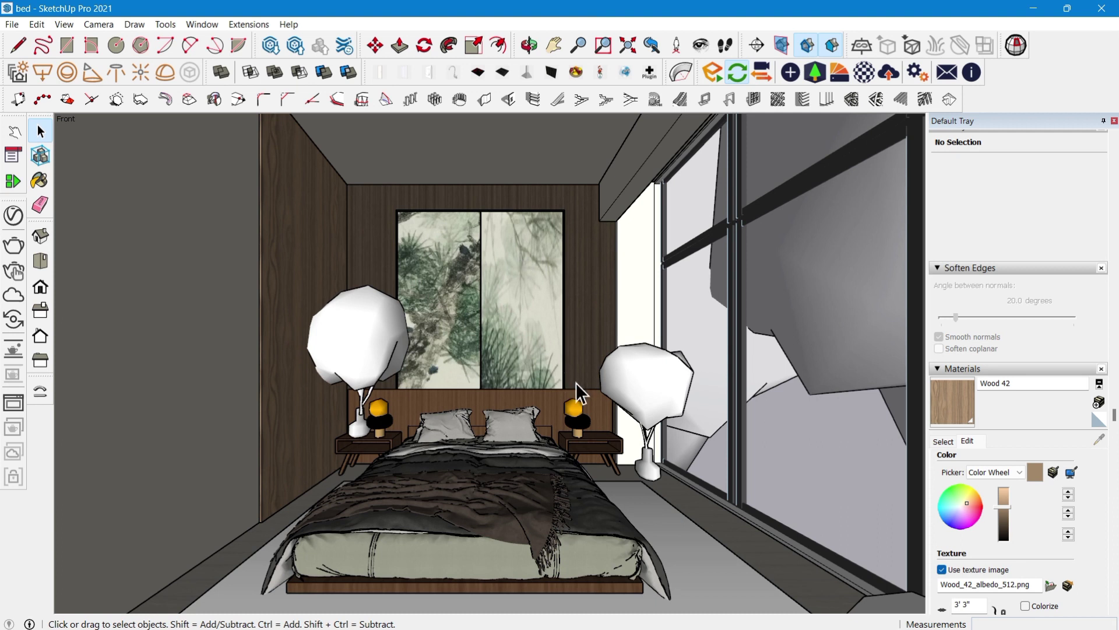
pyautogui.scroll(-3, 576, 385)
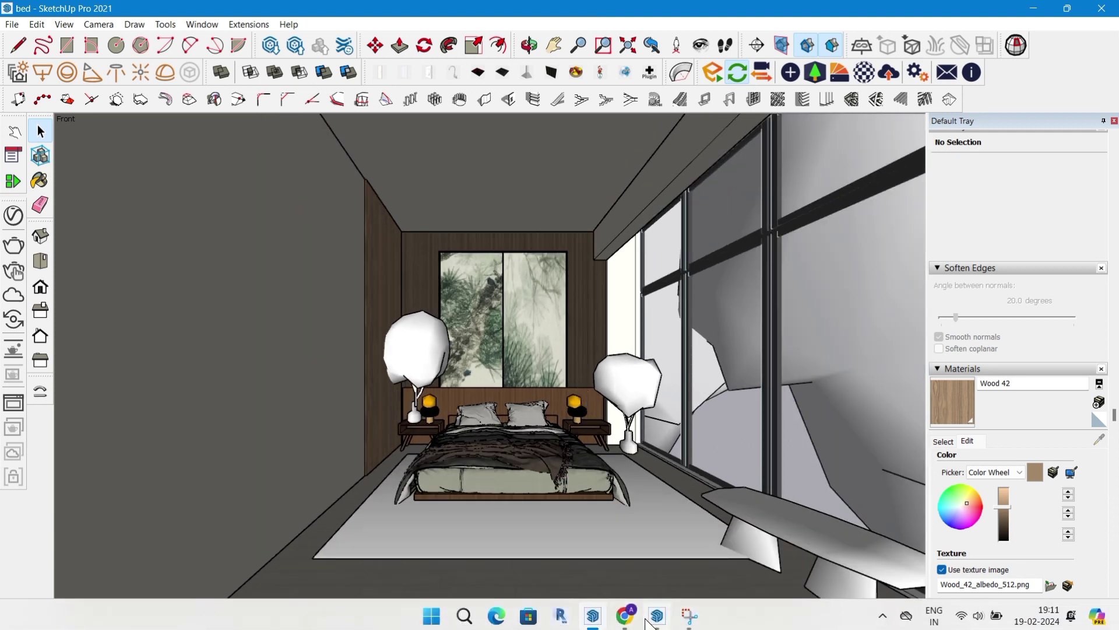
pyautogui.click(653, 617)
pyautogui.click(964, 37)
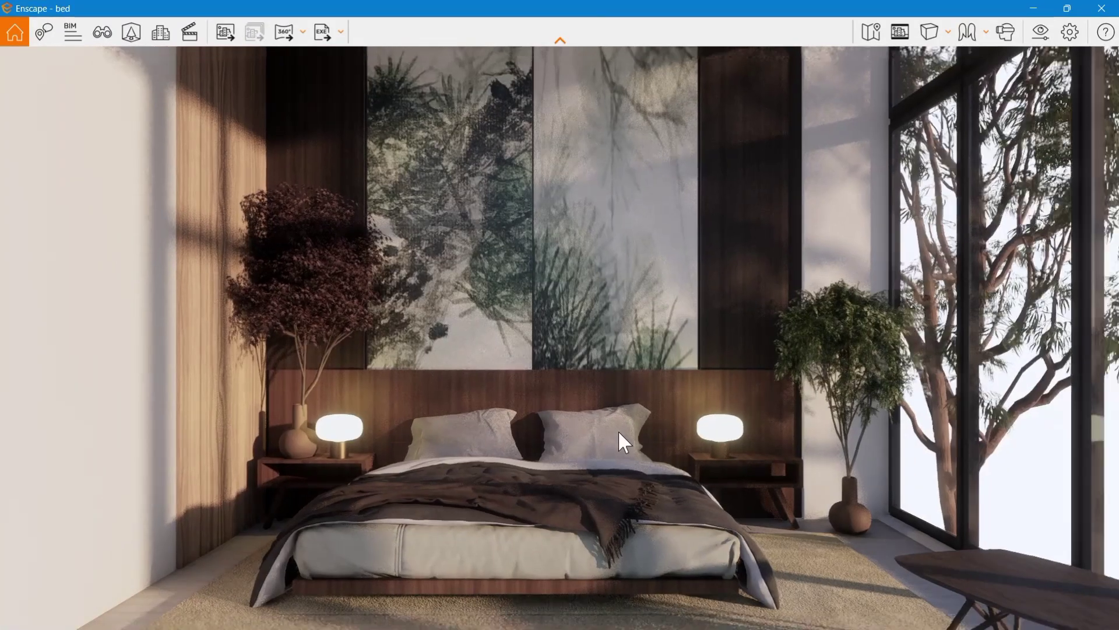
pyautogui.scroll(-3, 618, 430)
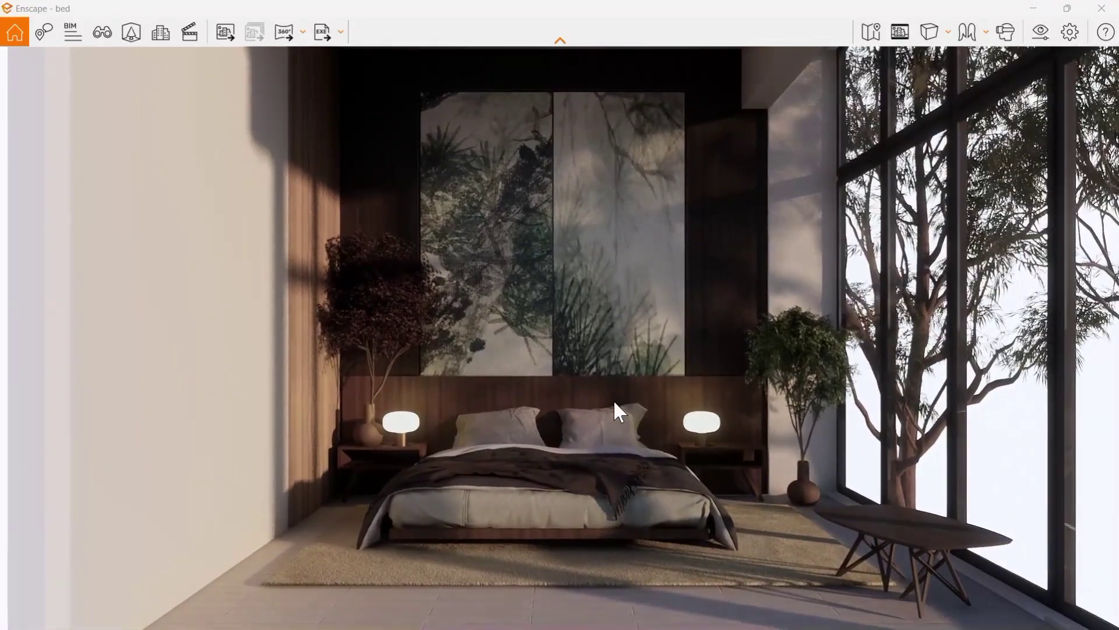
# Shift the render's time of day to 07:44, and set outlines to 2%, exposure to 63% and field of view to 57° in the visual settings
pyautogui.moveTo(615, 402)
pyautogui.keyDown('shift'); pyautogui.mouseDown(button='right')
pyautogui.moveTo(592, 402)
pyautogui.moveTo(688, 402)
pyautogui.moveTo(616, 402)
pyautogui.mouseUp(button='right'); pyautogui.keyUp('shift')
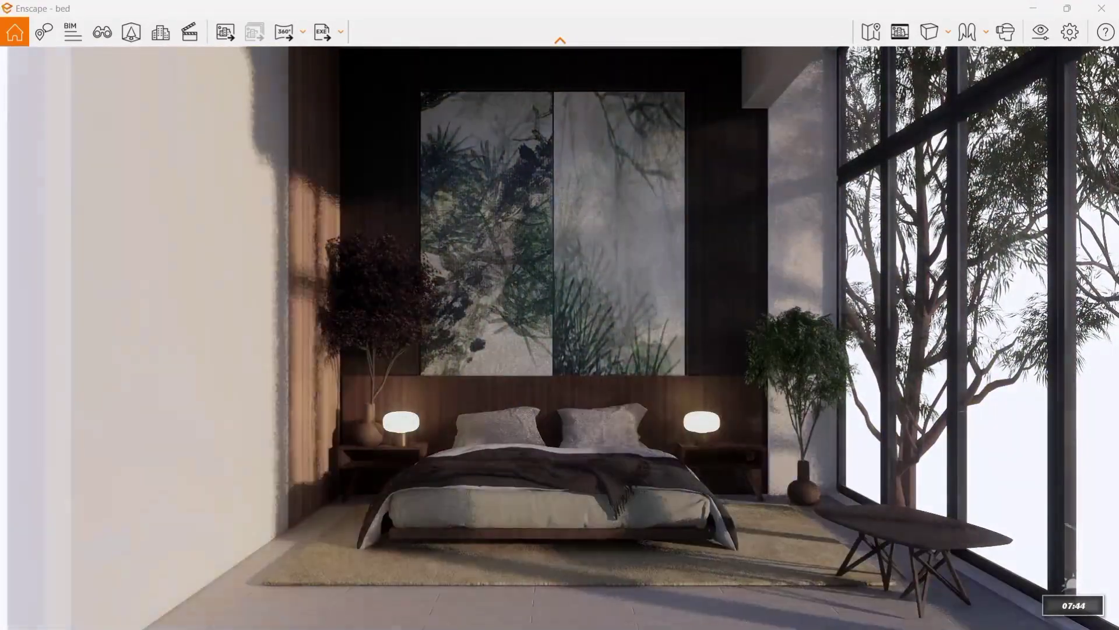
pyautogui.click(1070, 31)
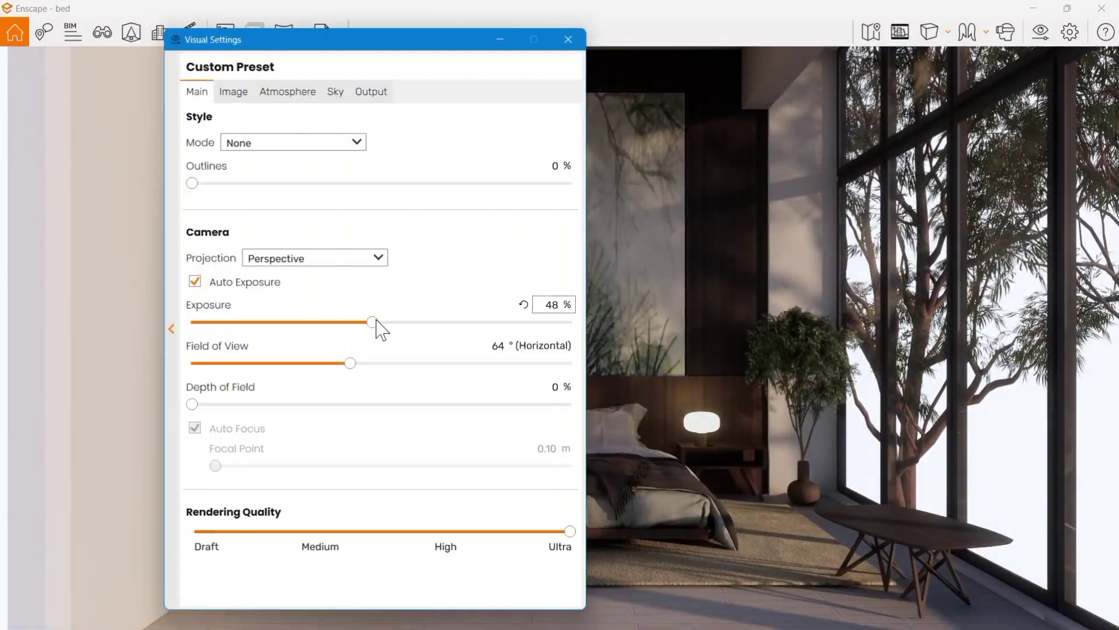
pyautogui.moveTo(376, 321); pyautogui.dragTo(435, 322)
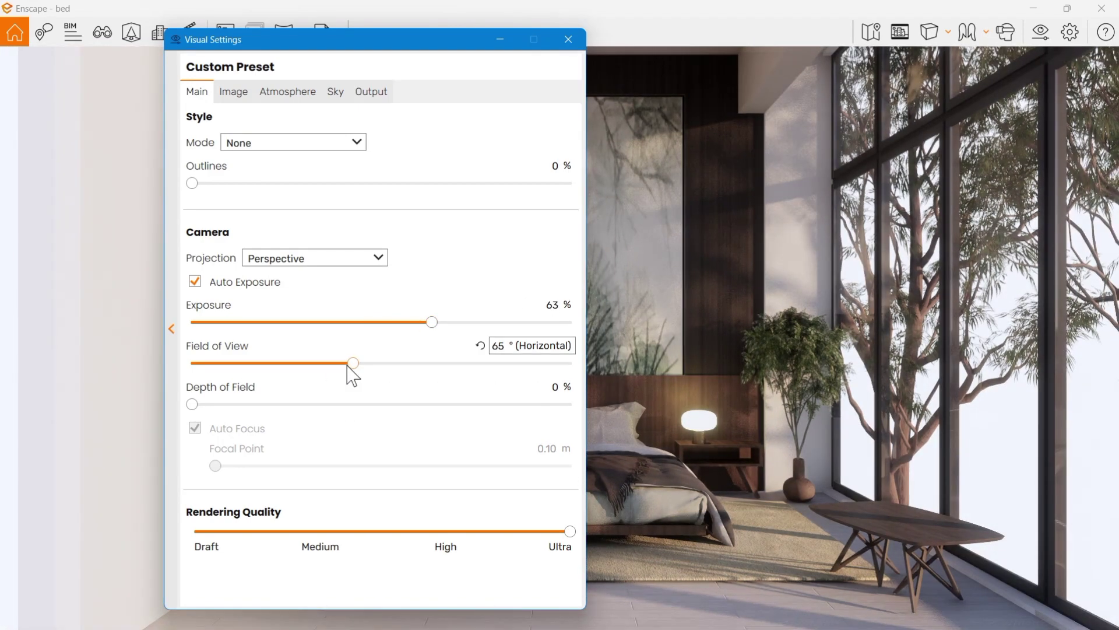
pyautogui.moveTo(349, 364); pyautogui.dragTo(330, 363)
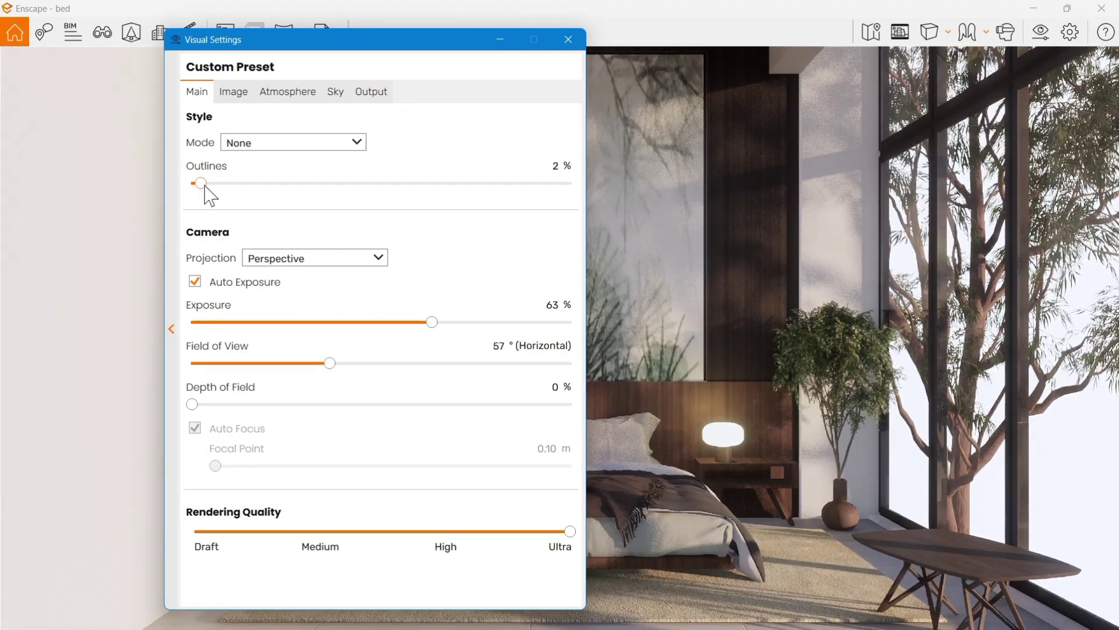
# Set the image color temperature to 14,163 K and review the atmosphere, sky, output and main visual settings
pyautogui.click(232, 91)
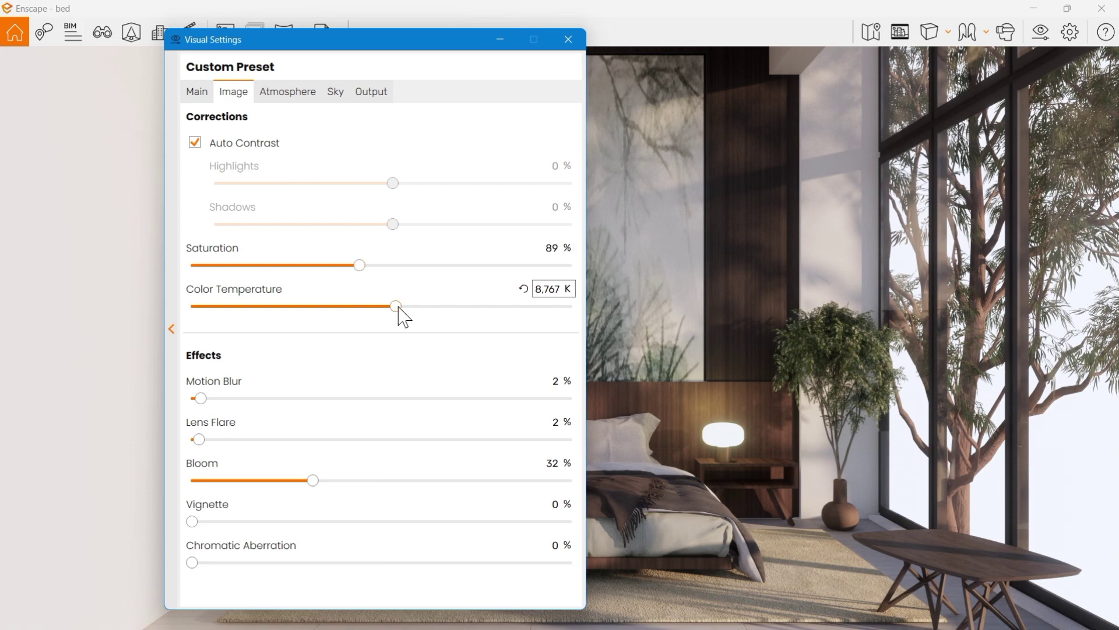
pyautogui.moveTo(399, 307); pyautogui.dragTo(478, 306)
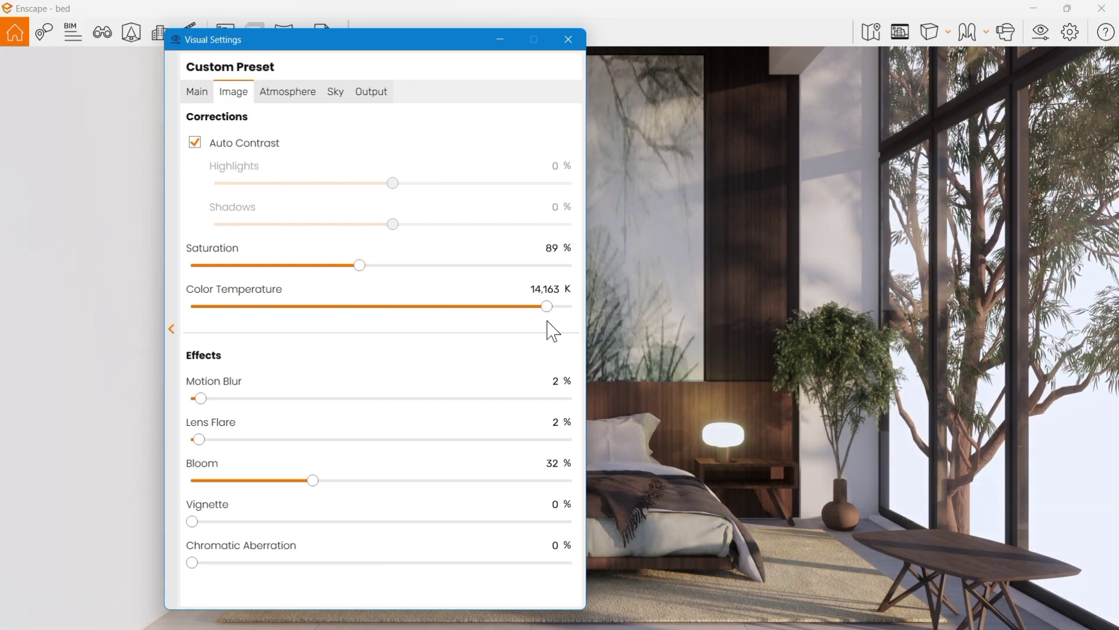
pyautogui.click(291, 96)
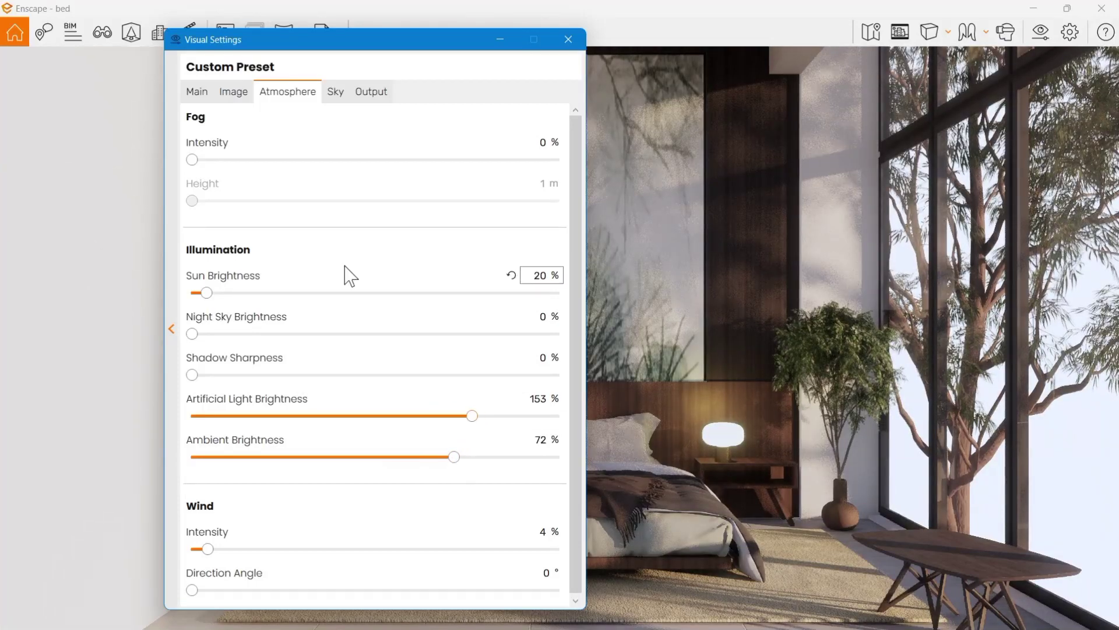
pyautogui.click(336, 93)
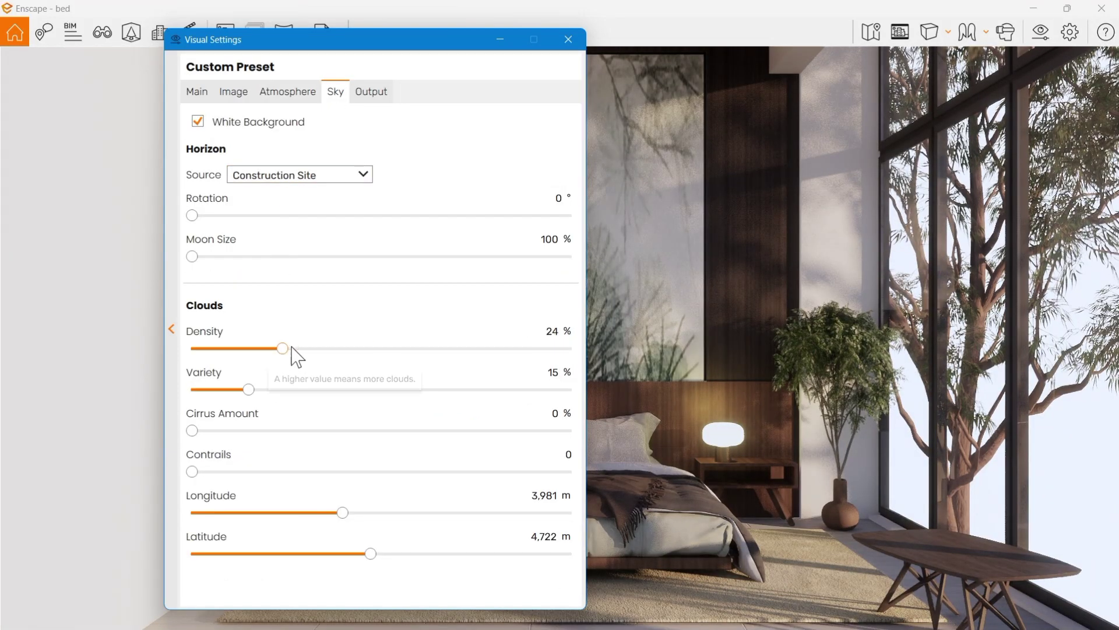
pyautogui.click(373, 93)
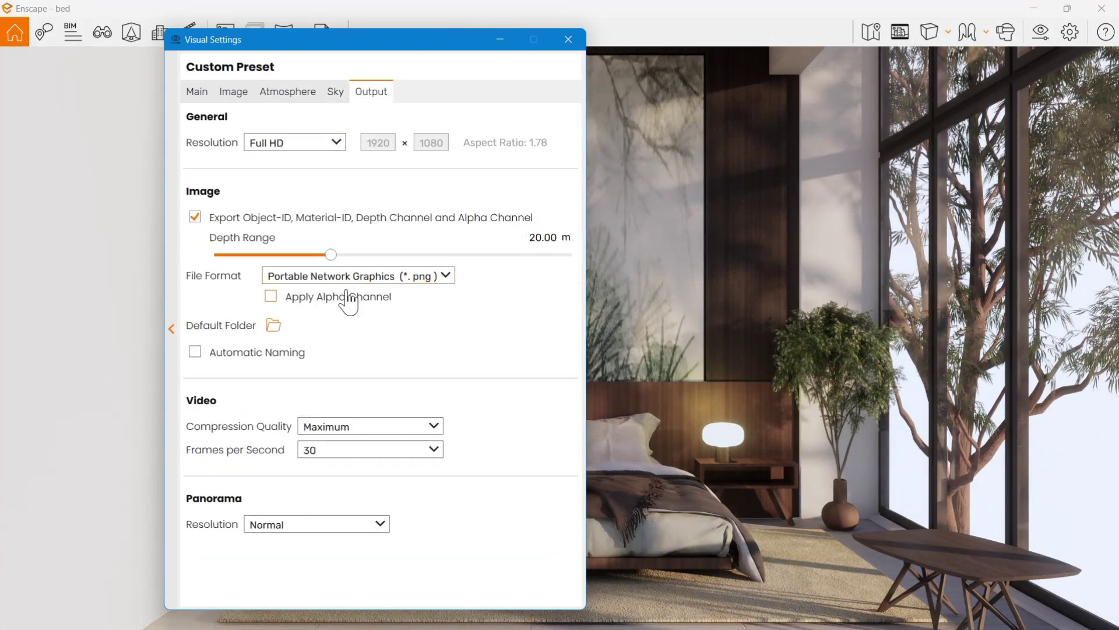
pyautogui.moveTo(390, 49); pyautogui.dragTo(391, 57)
pyautogui.click(192, 102)
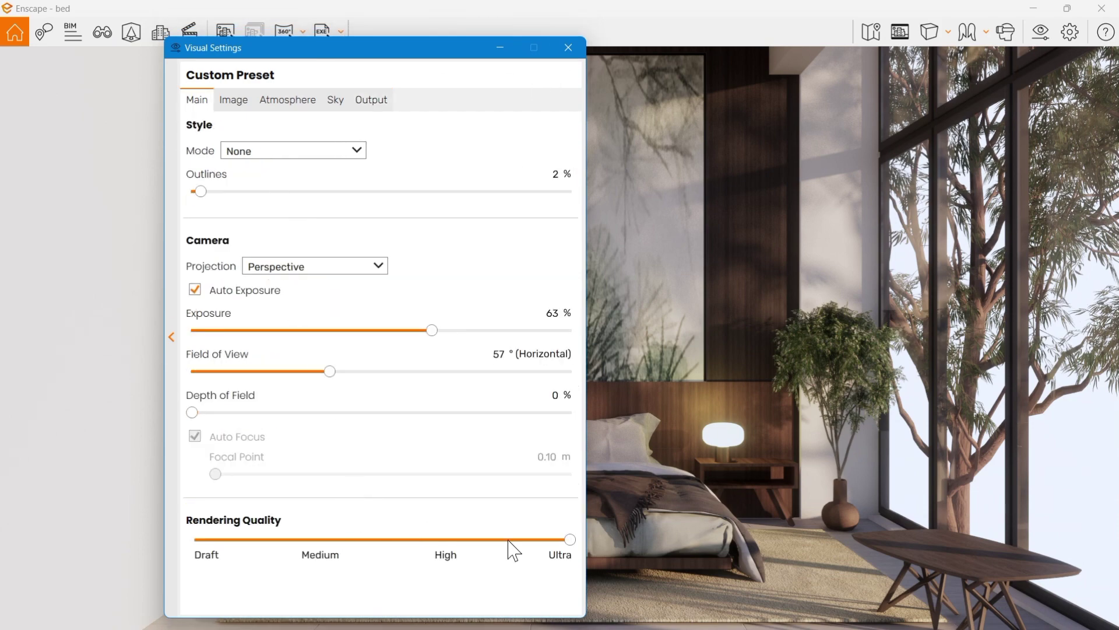
pyautogui.moveTo(520, 56); pyautogui.dragTo(426, 59)
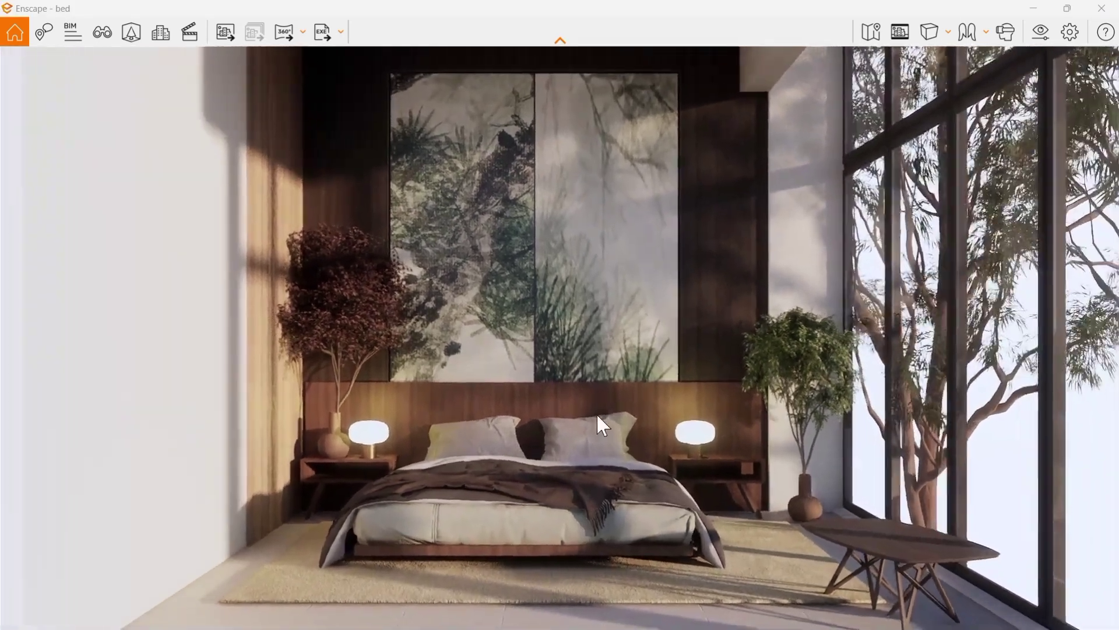
pyautogui.moveTo(596, 413)
pyautogui.mouseDown(button='middle')
pyautogui.moveTo(626, 344)
pyautogui.moveTo(597, 410)
pyautogui.mouseUp(button='middle')
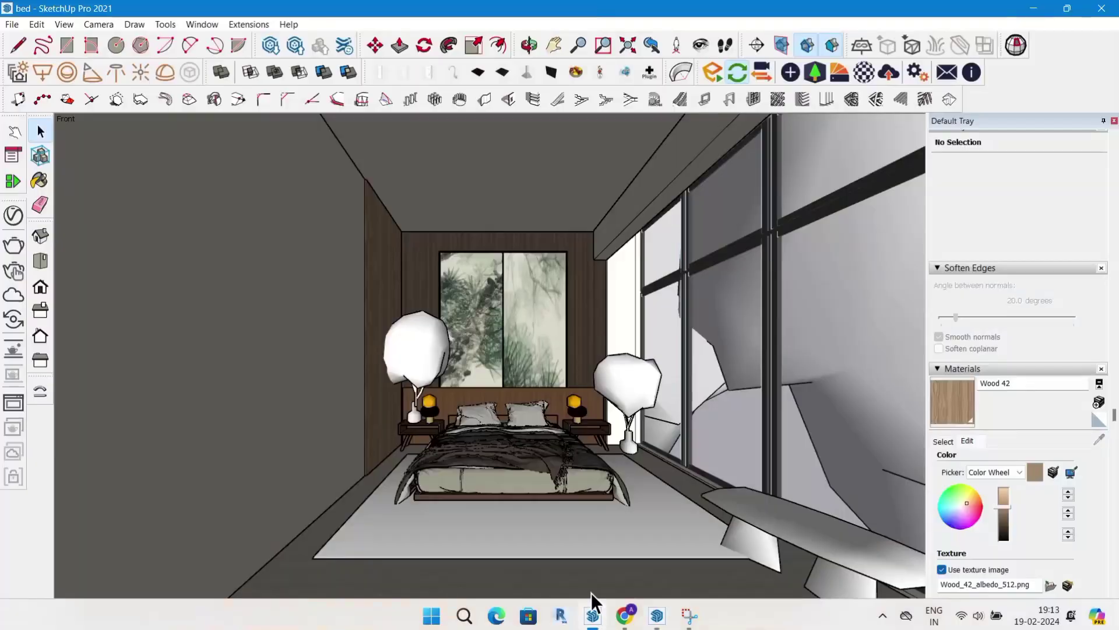
# Switch to SketchUp and copy the Wood 42 panel along the side wall, placing the copy against the original's front edge
pyautogui.scroll(-5, 591, 593)
pyautogui.moveTo(408, 467)
pyautogui.mouseDown(button='middle')
pyautogui.moveTo(446, 495)
pyautogui.moveTo(475, 406)
pyautogui.moveTo(503, 415)
pyautogui.moveTo(575, 371)
pyautogui.moveTo(560, 382)
pyautogui.moveTo(548, 366)
pyautogui.moveTo(560, 405)
pyautogui.mouseUp(button='middle')
pyautogui.scroll(8, 446, 495)
pyautogui.press('m')
pyautogui.scroll(4, 471, 438)
pyautogui.scroll(4, 525, 408)
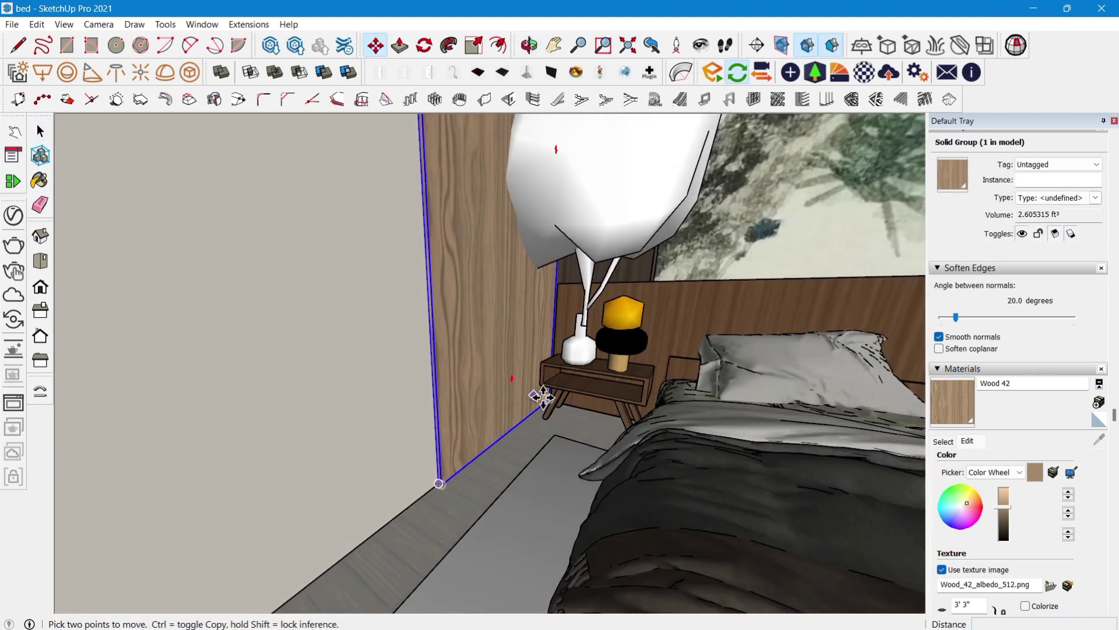
pyautogui.scroll(4, 543, 397)
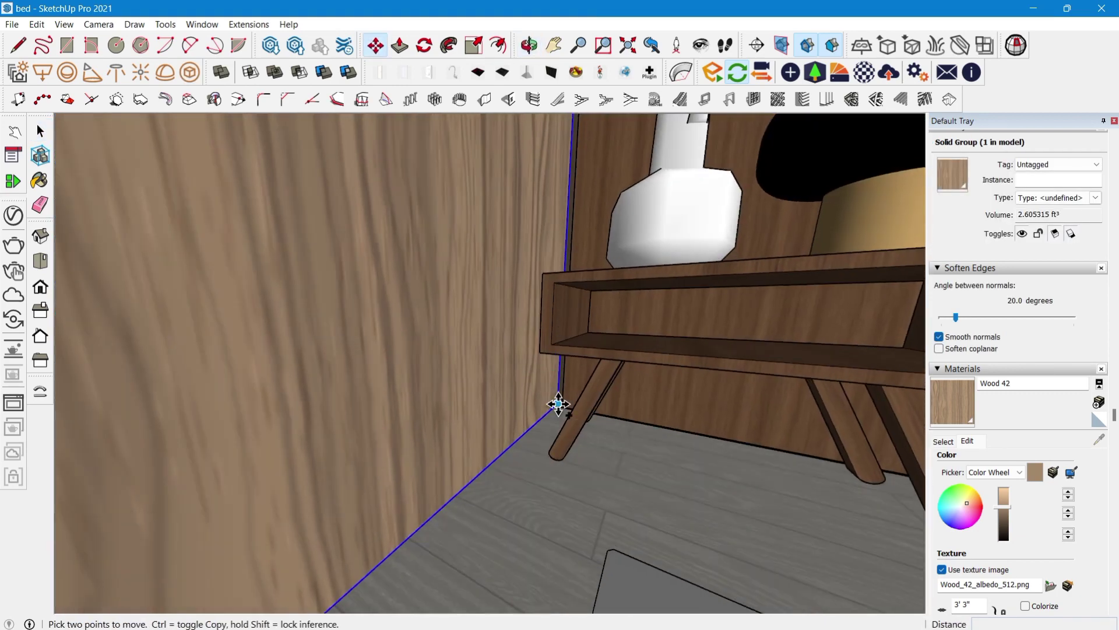
pyautogui.click(558, 405)
pyautogui.press('ctrl')
pyautogui.scroll(-2, 558, 405)
pyautogui.scroll(-4, 558, 404)
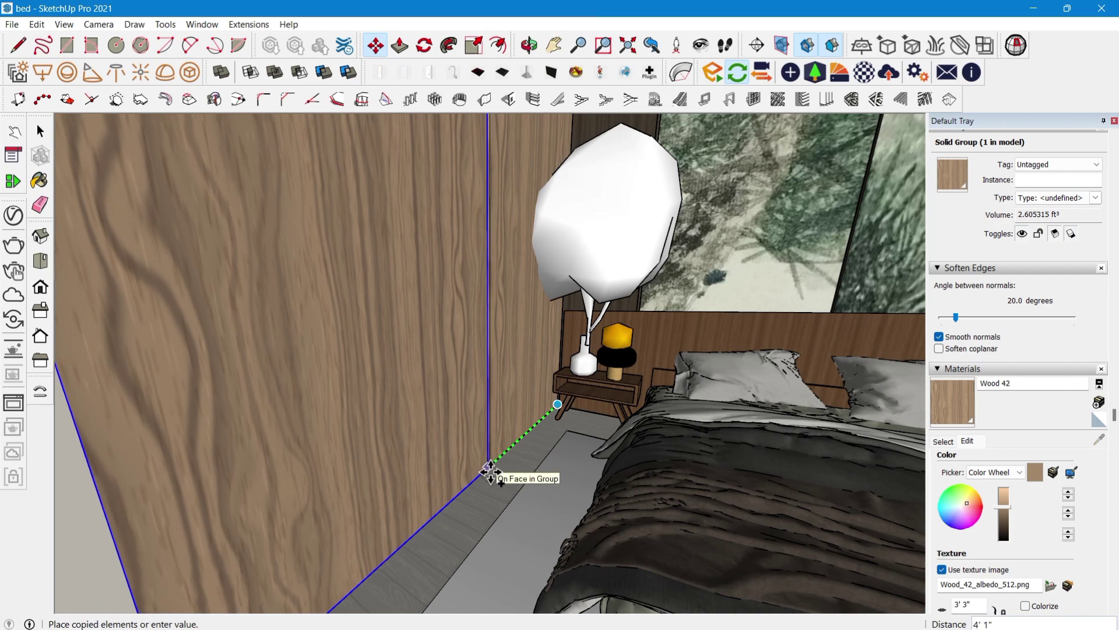
pyautogui.click(490, 469)
# Copy the new Wood 42 panel once more toward the room's open front, snapping it to the previous panel's corner
pyautogui.click(490, 469)
pyautogui.scroll(-4, 491, 471)
pyautogui.scroll(2, 400, 554)
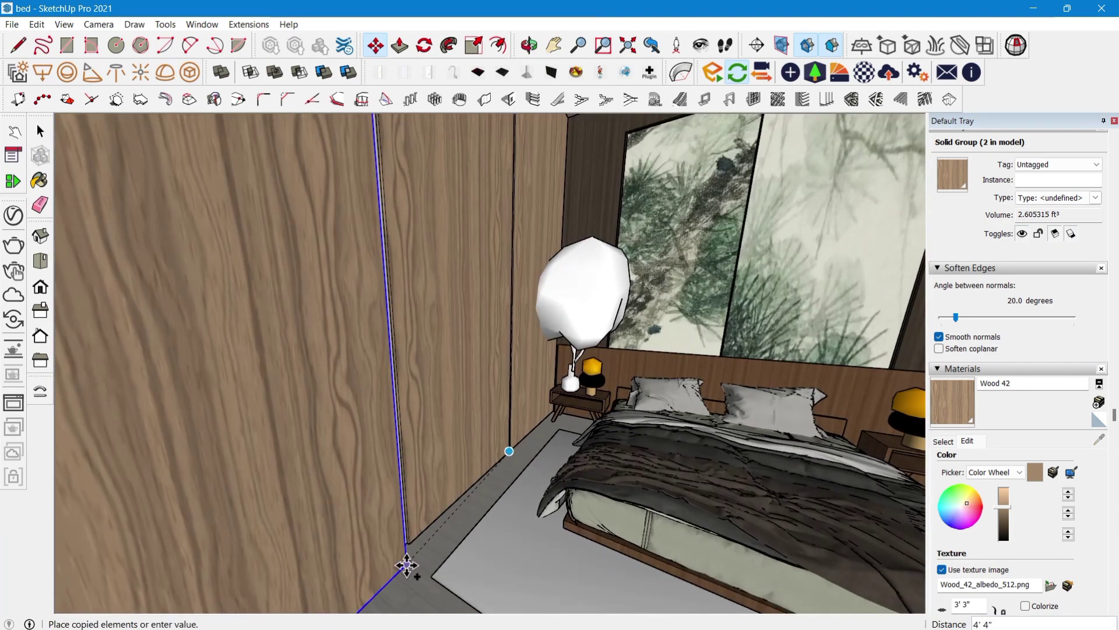
pyautogui.scroll(2, 407, 557)
pyautogui.moveTo(406, 555); pyautogui.dragTo(420, 529, button='middle')
pyautogui.scroll(1, 416, 531)
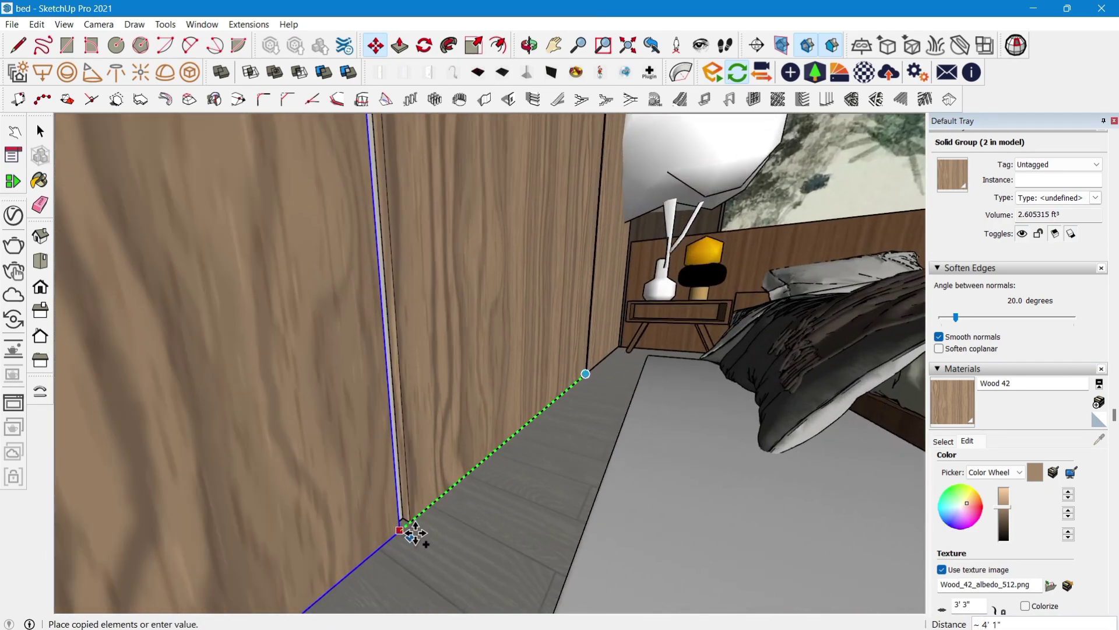
pyautogui.click(408, 528)
pyautogui.scroll(-3, 497, 432)
pyautogui.press('space')
# Switch to Enscape and examine the extended wood cladding on the side wall in the render
pyautogui.click(658, 620)
pyautogui.scroll(-2, 577, 477)
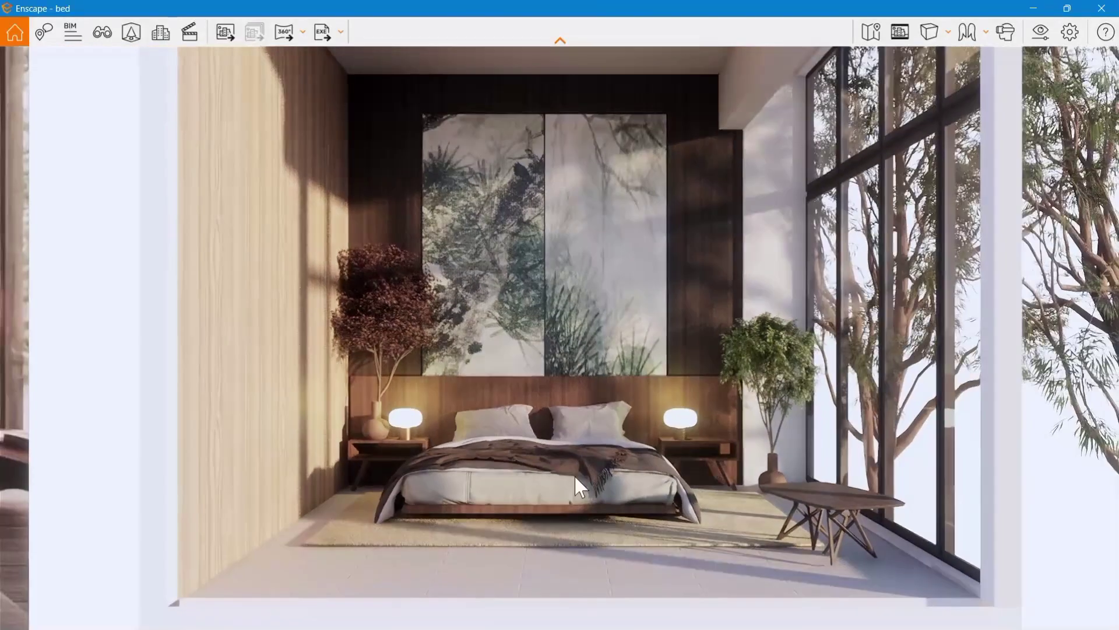
pyautogui.scroll(2, 561, 470)
pyautogui.scroll(-1, 554, 467)
pyautogui.scroll(-2, 554, 466)
pyautogui.moveTo(573, 467); pyautogui.dragTo(583, 477)
pyautogui.scroll(2, 572, 466)
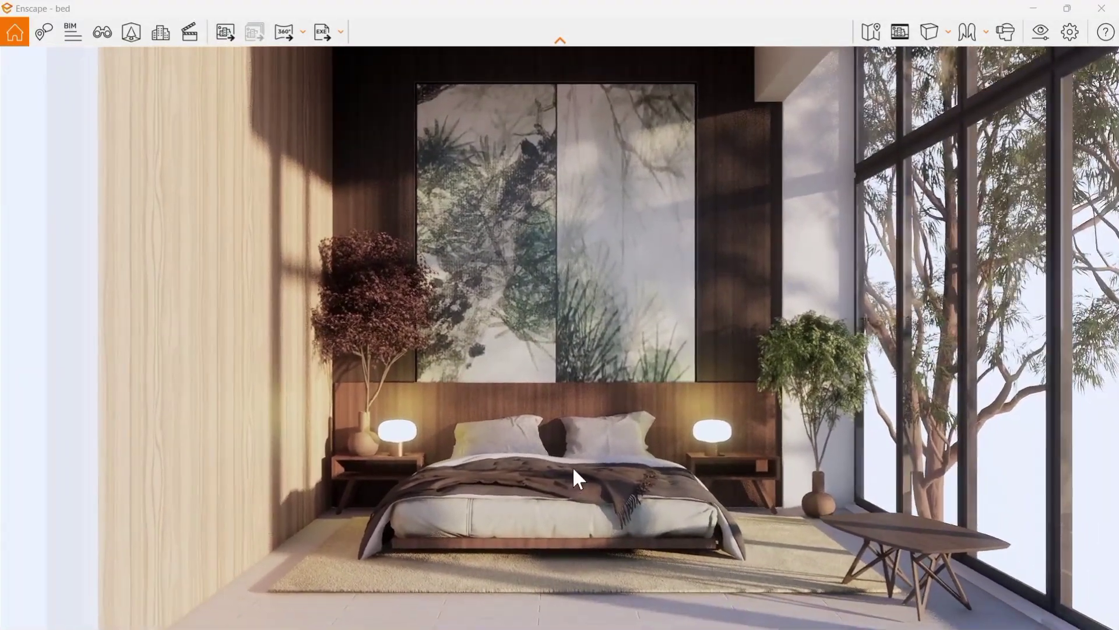
# Return to SketchUp and compare the modeled bedroom with the reference image beside it
pyautogui.click(656, 619)
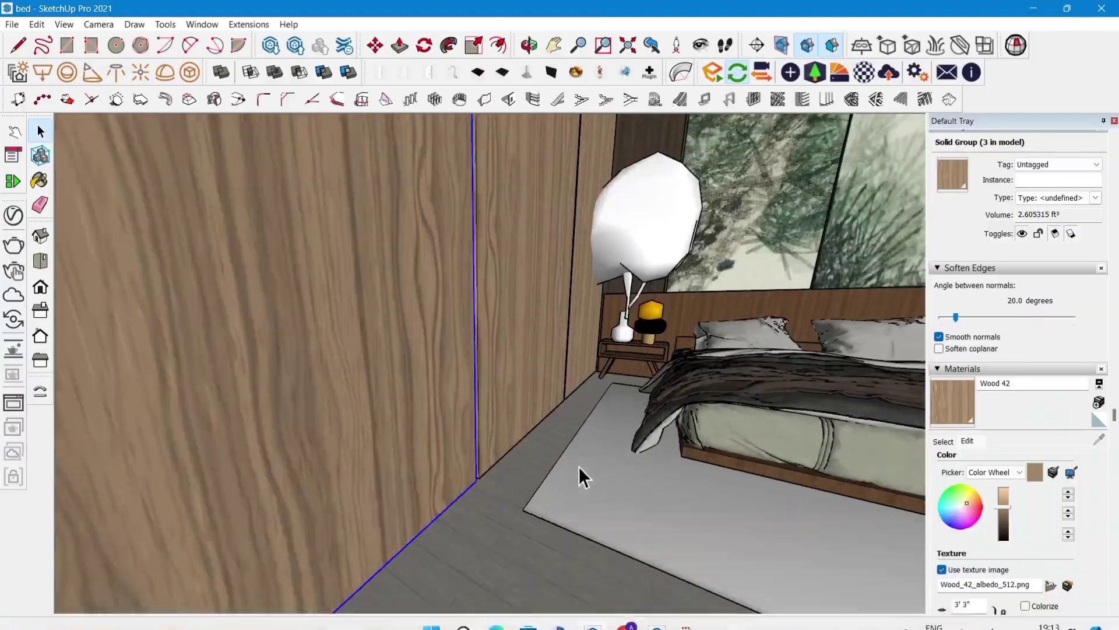
pyautogui.scroll(-4, 570, 462)
pyautogui.moveTo(561, 456)
pyautogui.mouseDown(button='middle')
pyautogui.moveTo(670, 390)
pyautogui.moveTo(582, 425)
pyautogui.mouseUp(button='middle')
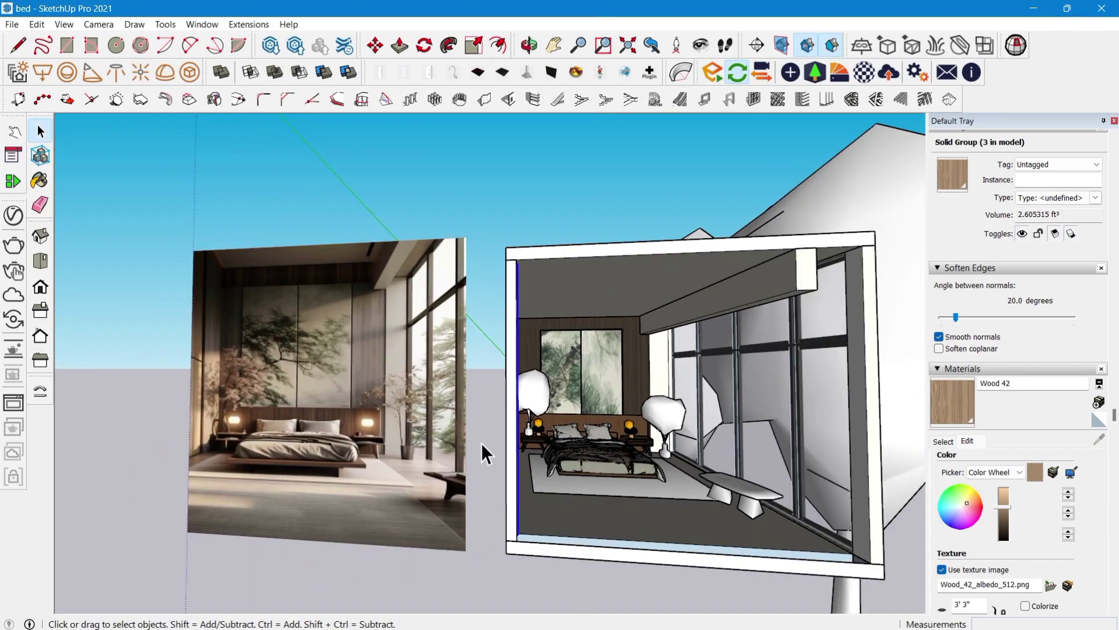
pyautogui.moveTo(481, 443)
pyautogui.mouseDown(button='middle')
pyautogui.moveTo(500, 432)
pyautogui.moveTo(452, 463)
pyautogui.mouseUp(button='middle')
pyautogui.scroll(-2, 492, 435)
pyautogui.scroll(6, 628, 481)
pyautogui.scroll(-5, 604, 470)
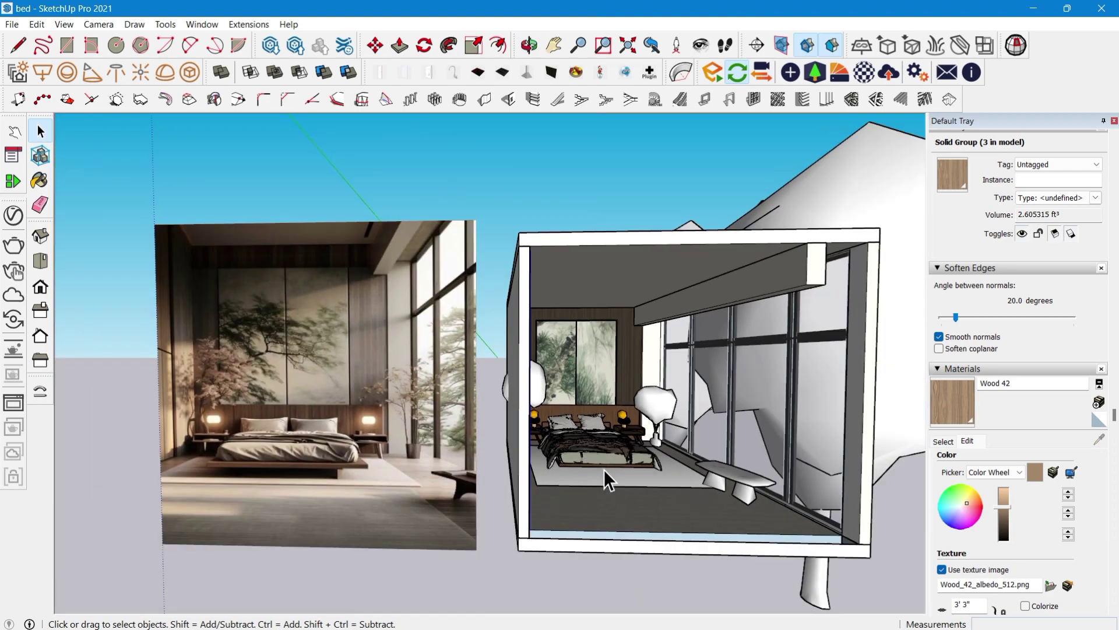
# Open the bed's wooden base for editing, pull its side face outward about 4" and erase the leftover seam edge
pyautogui.scroll(6, 558, 453)
pyautogui.tripleClick(521, 470)
pyautogui.tripleClick(503, 471)
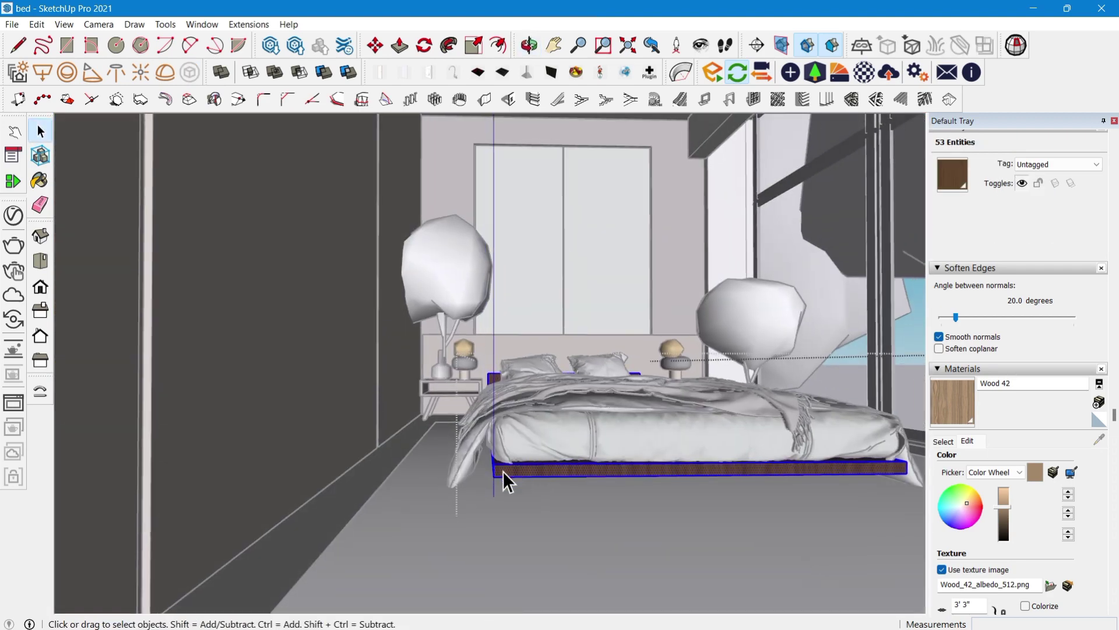
pyautogui.scroll(3, 485, 471)
pyautogui.press('p')
pyautogui.moveTo(528, 457); pyautogui.dragTo(471, 464)
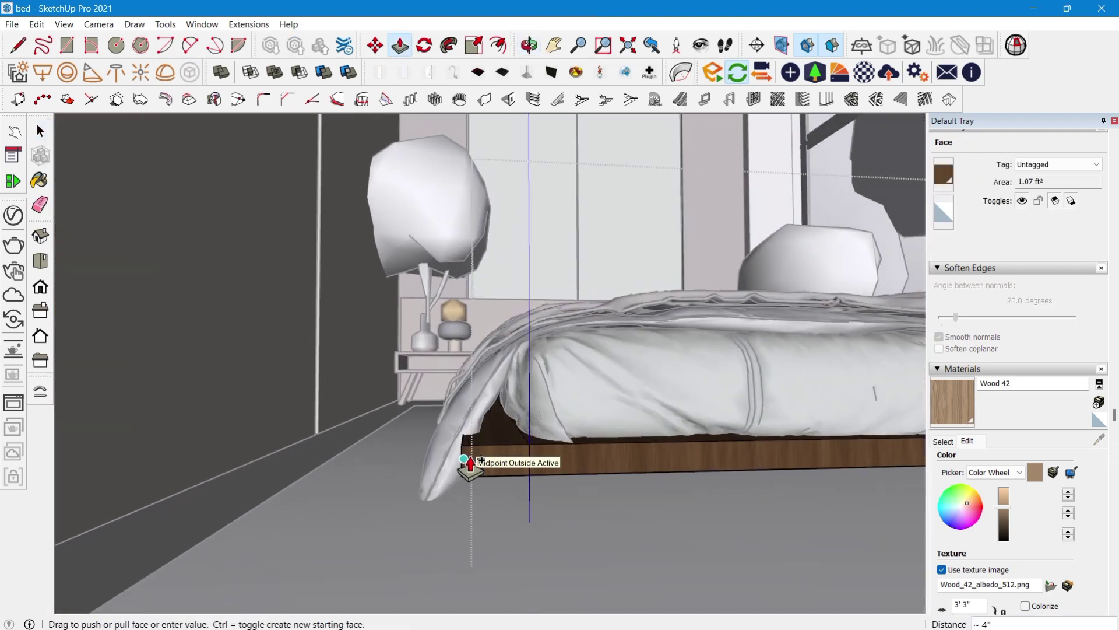
pyautogui.click(471, 465)
pyautogui.moveTo(471, 465); pyautogui.dragTo(497, 475, button='middle')
pyautogui.press('e')
pyautogui.scroll(2, 452, 460)
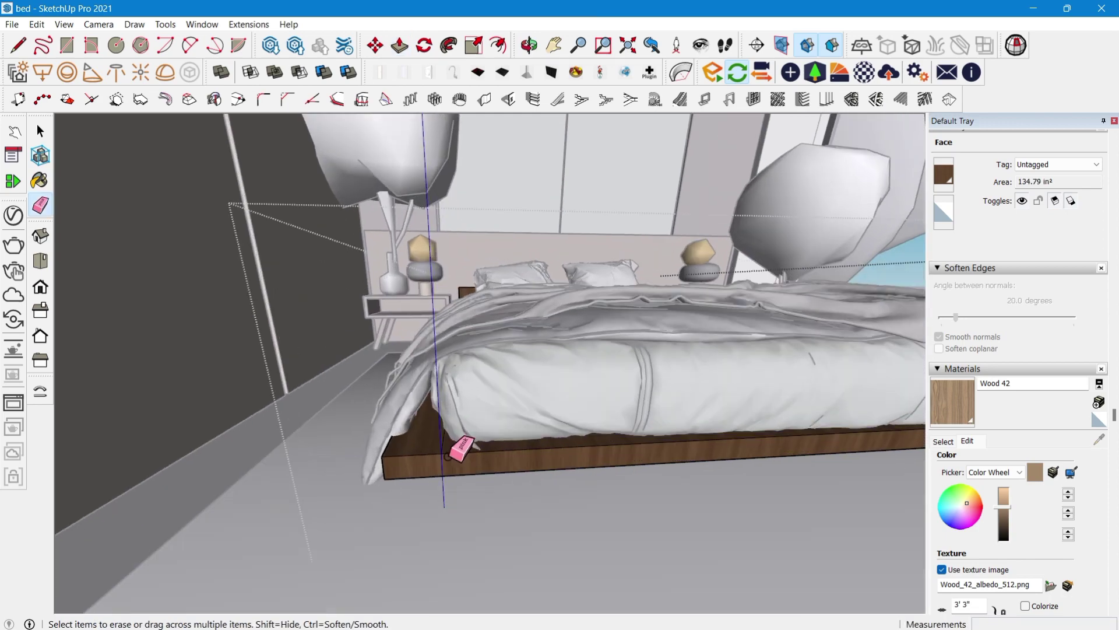
pyautogui.click(449, 463)
# Pull the bed base's front face out 4", and extend its opposite side face outward beyond the mattress
pyautogui.press('p')
pyautogui.moveTo(465, 471); pyautogui.dragTo(487, 504)
pyautogui.scroll(-4, 486, 505)
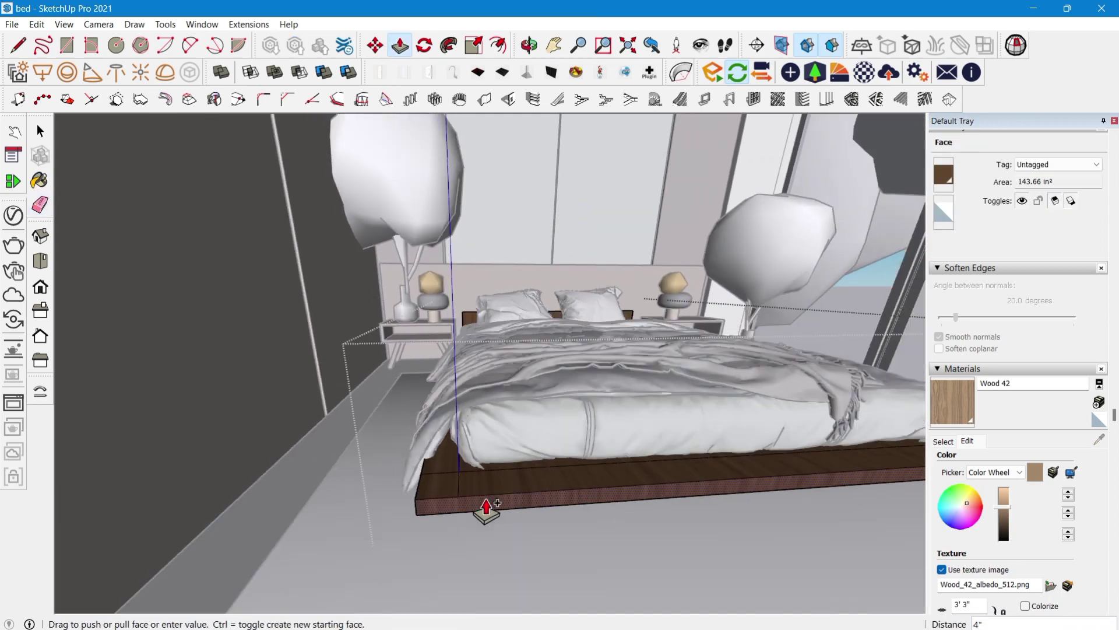
pyautogui.moveTo(487, 507); pyautogui.dragTo(507, 467, button='middle')
pyautogui.scroll(4, 509, 462)
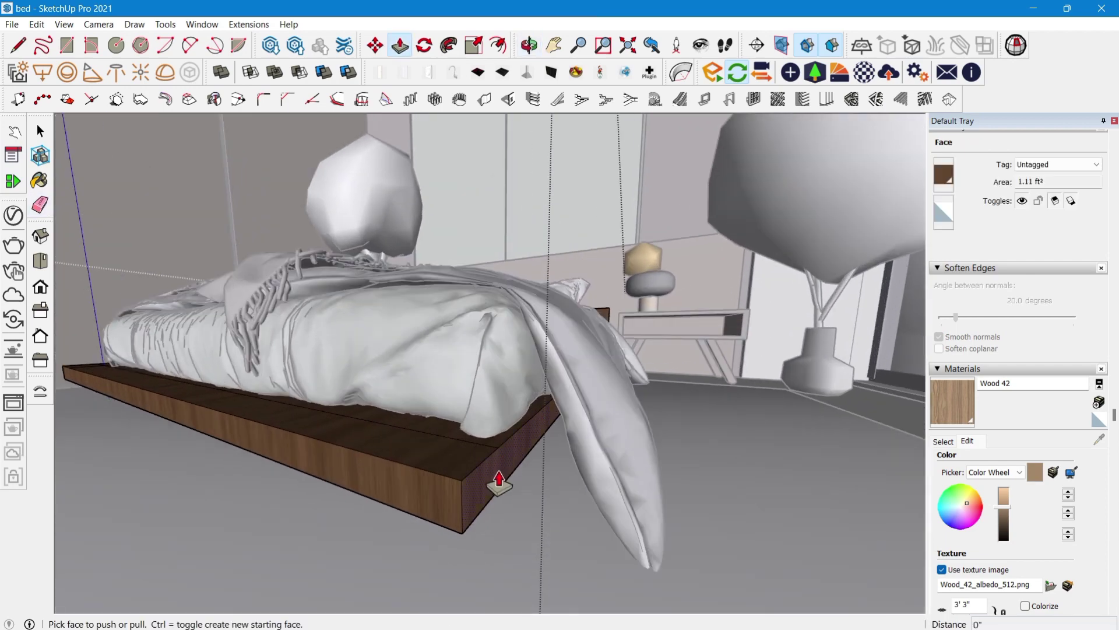
pyautogui.moveTo(499, 479); pyautogui.dragTo(572, 470)
pyautogui.press('space')
pyautogui.moveTo(572, 470); pyautogui.dragTo(546, 397, button='middle')
pyautogui.scroll(-4, 643, 450)
pyautogui.scroll(3, 546, 397)
# Switch to Enscape and inspect the widened bed base and the room's framing in the render
pyautogui.moveTo(657, 616)
pyautogui.click(659, 541)
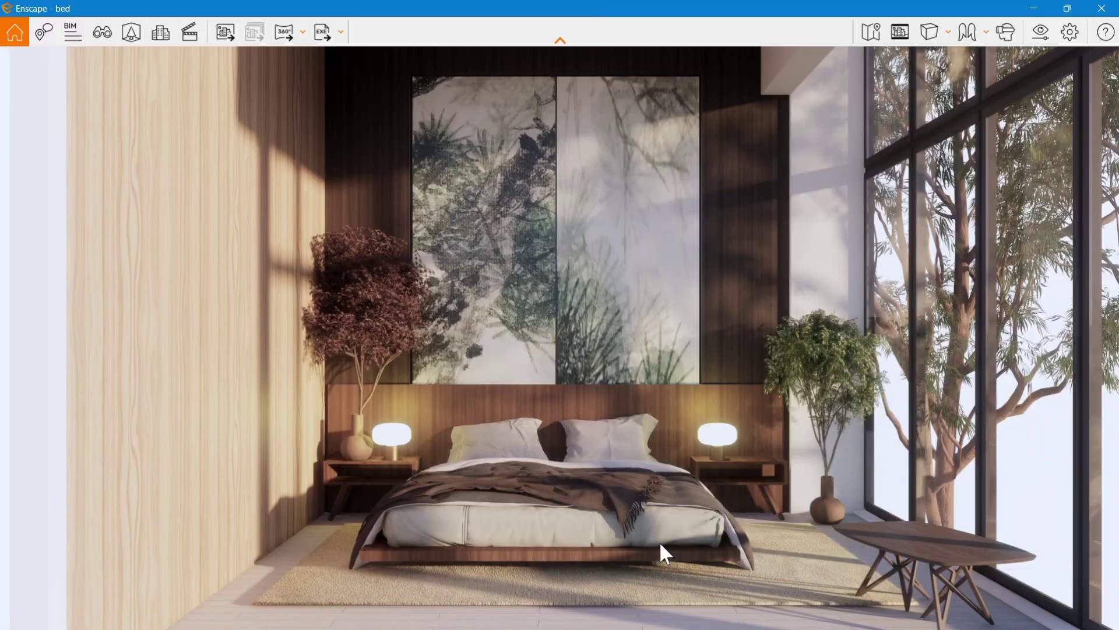
pyautogui.scroll(1, 660, 537)
pyautogui.scroll(-3, 660, 537)
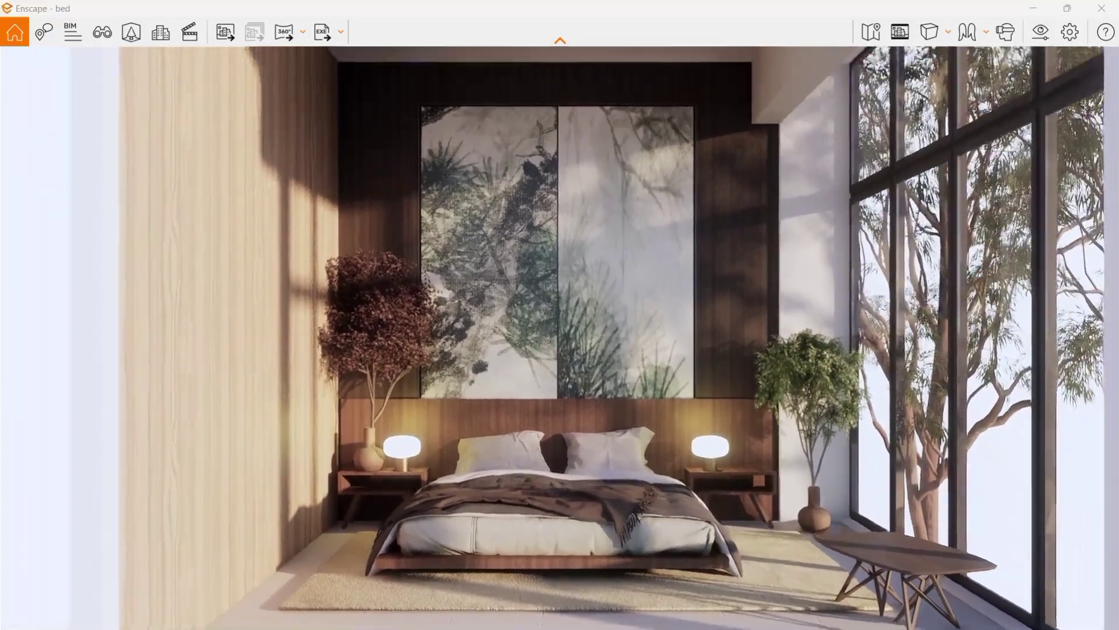
pyautogui.moveTo(660, 537); pyautogui.dragTo(650, 488, button='middle')
pyautogui.scroll(3, 657, 518)
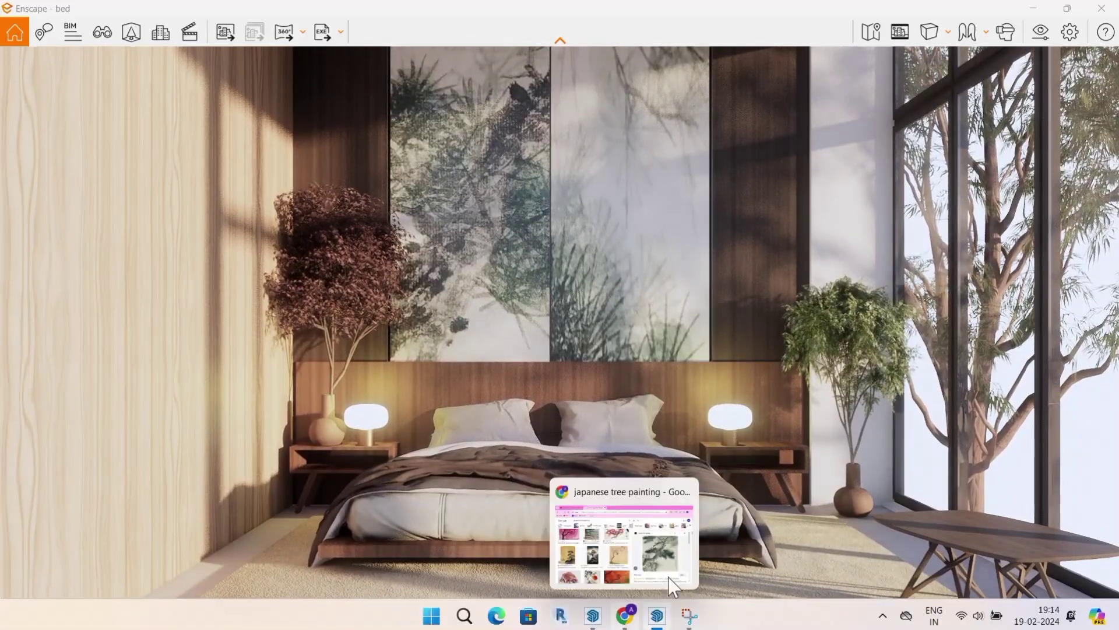
# Set the image color temperature to 11,433 K in the Enscape visual settings
pyautogui.click(1041, 32)
pyautogui.click(79, 138)
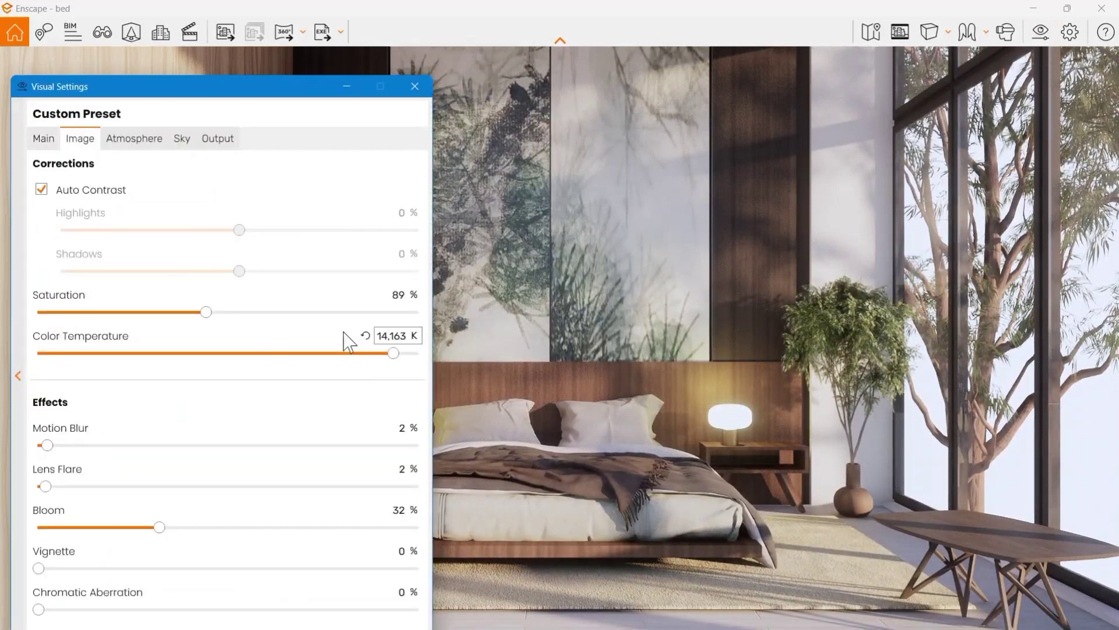
pyautogui.moveTo(99, 356); pyautogui.dragTo(201, 358)
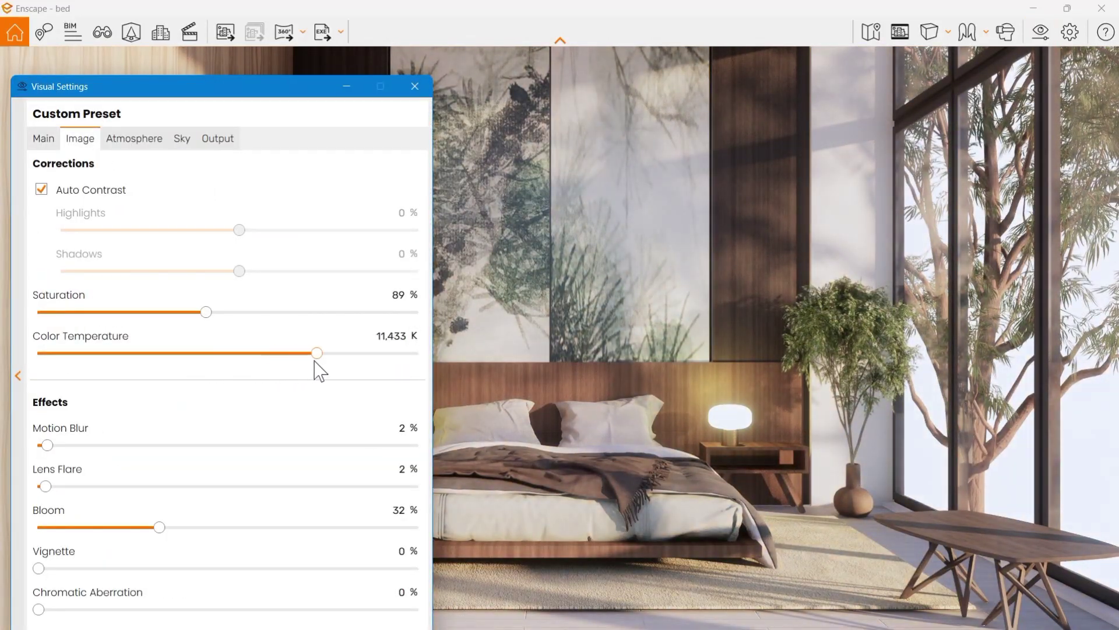
# Turn off auto contrast, set highlights to 55% and shadows to 5%, and increase the image saturation
pyautogui.click(76, 196)
pyautogui.moveTo(360, 230); pyautogui.dragTo(344, 230)
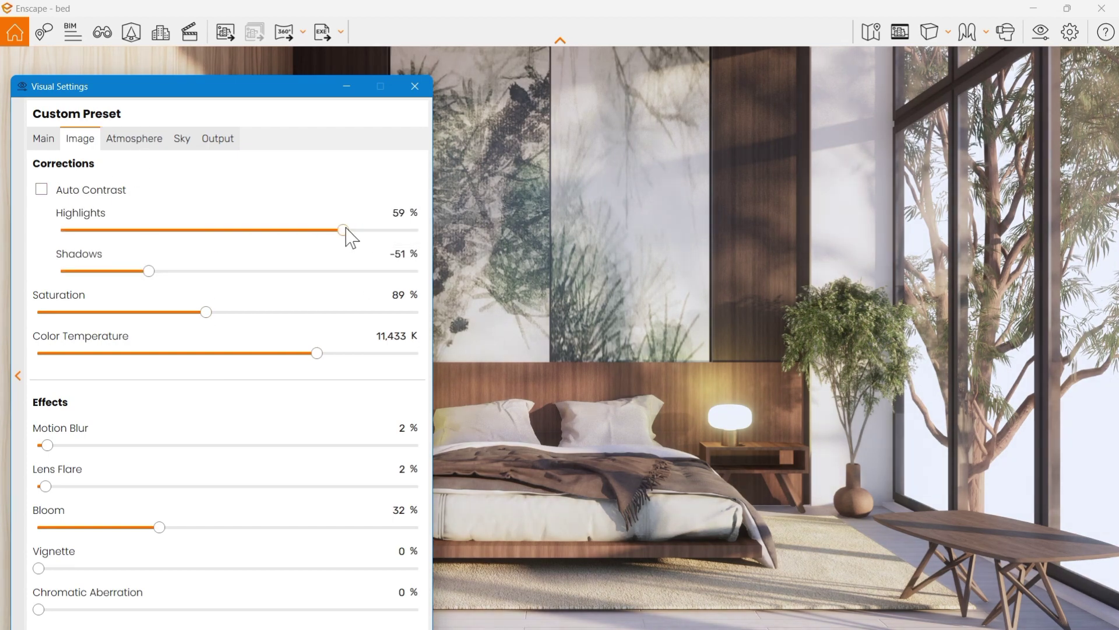
pyautogui.moveTo(151, 272); pyautogui.dragTo(249, 272)
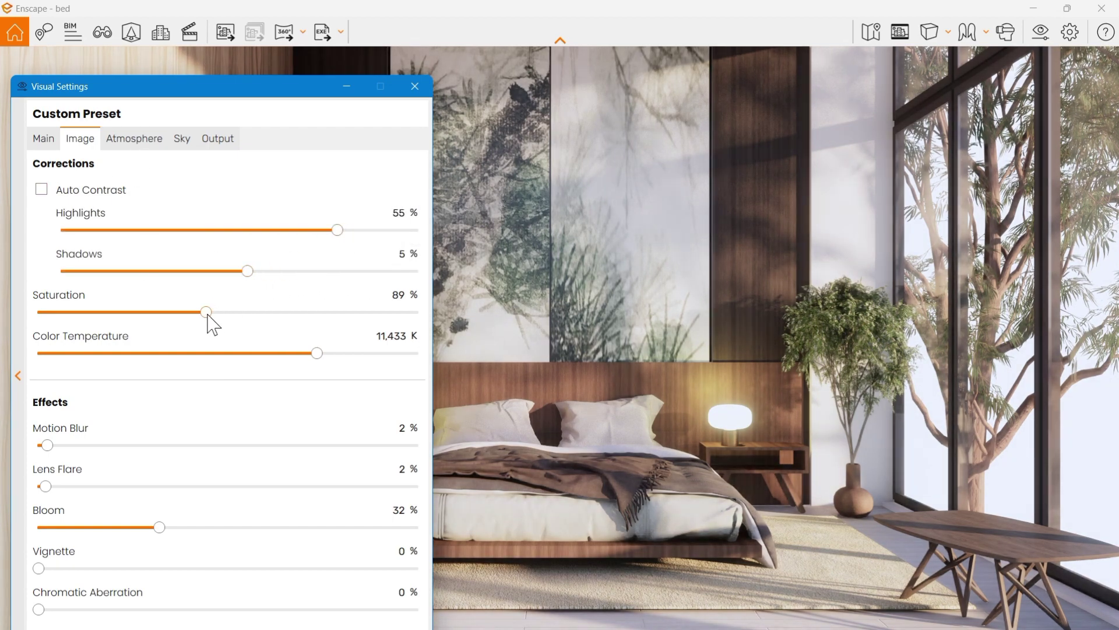
pyautogui.moveTo(199, 312); pyautogui.dragTo(270, 311)
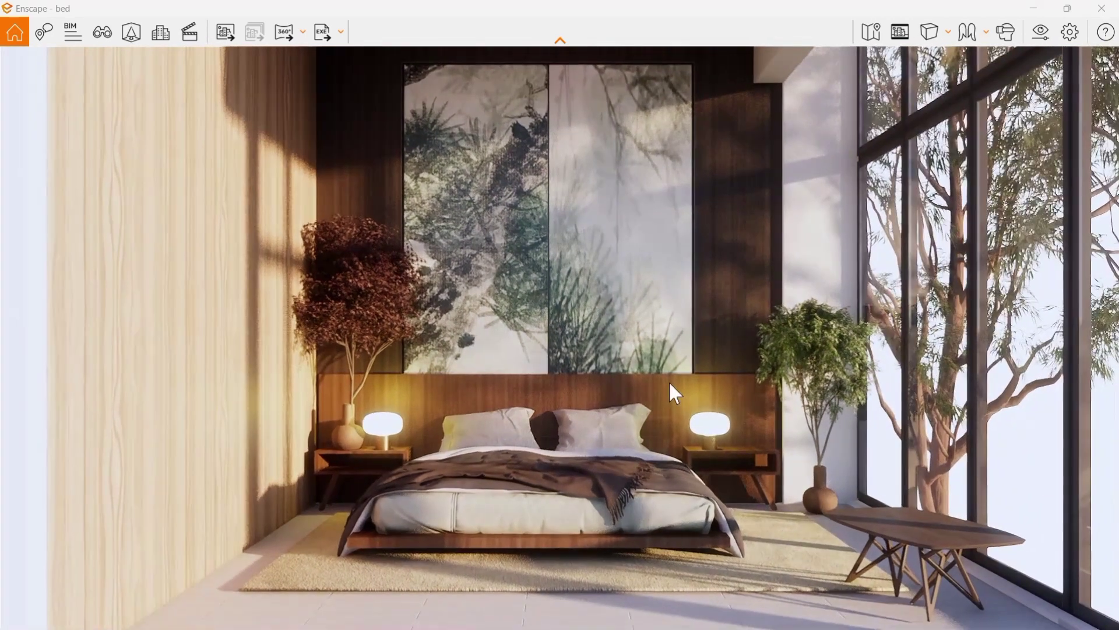
# Compare the rendered bedroom's colors and lighting with the reference image beside the model
pyautogui.moveTo(669, 380); pyautogui.dragTo(663, 394, button='middle')
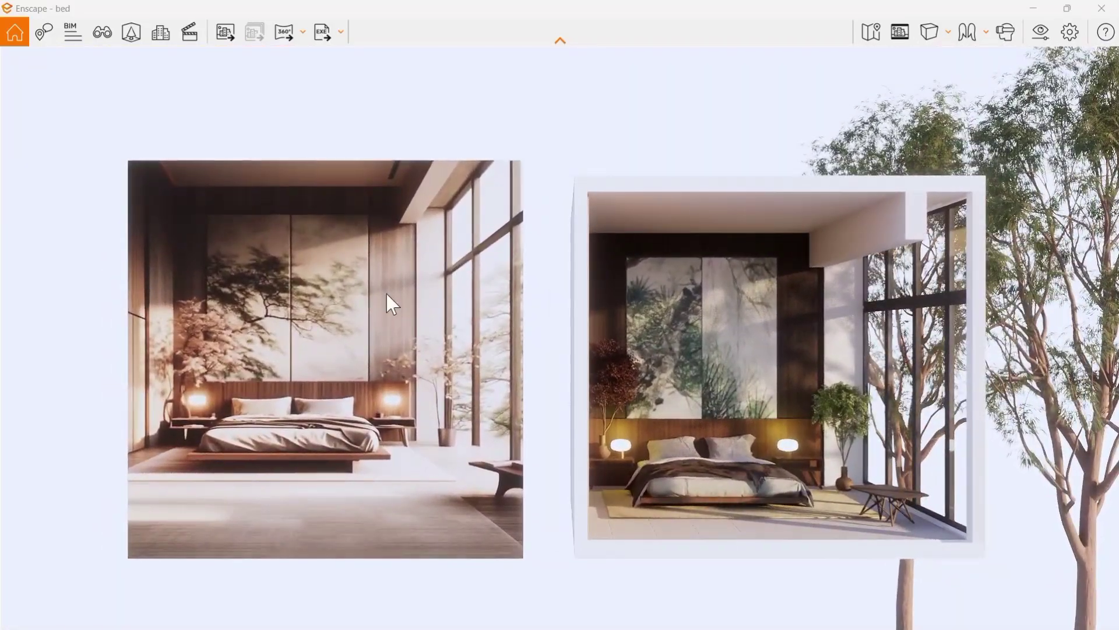
pyautogui.moveTo(730, 427); pyautogui.dragTo(719, 407, button='middle')
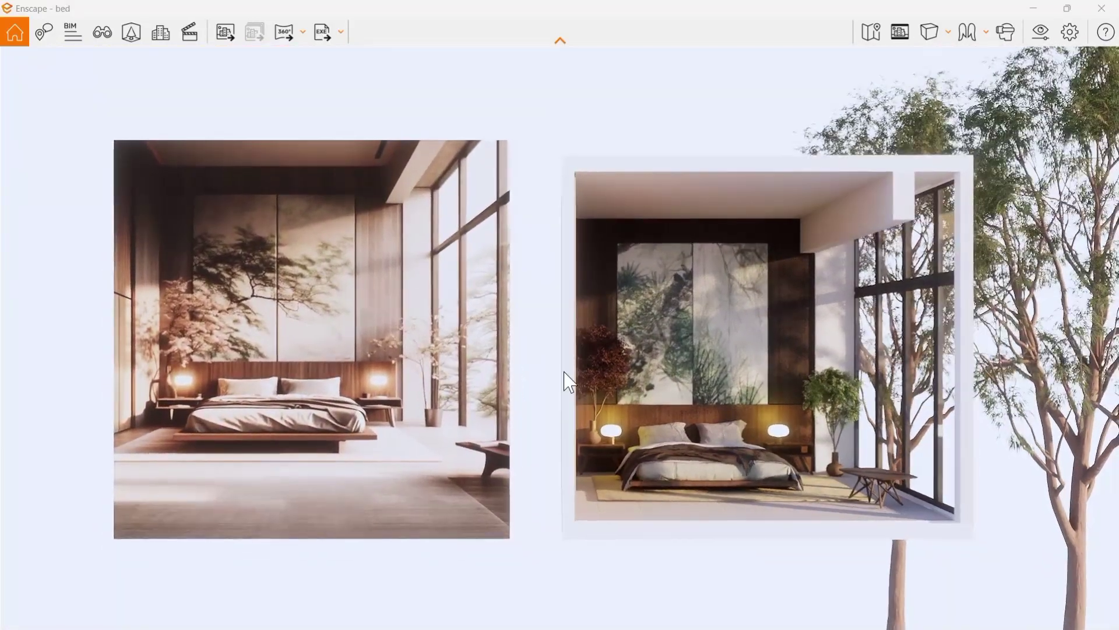
pyautogui.scroll(-1, 702, 426)
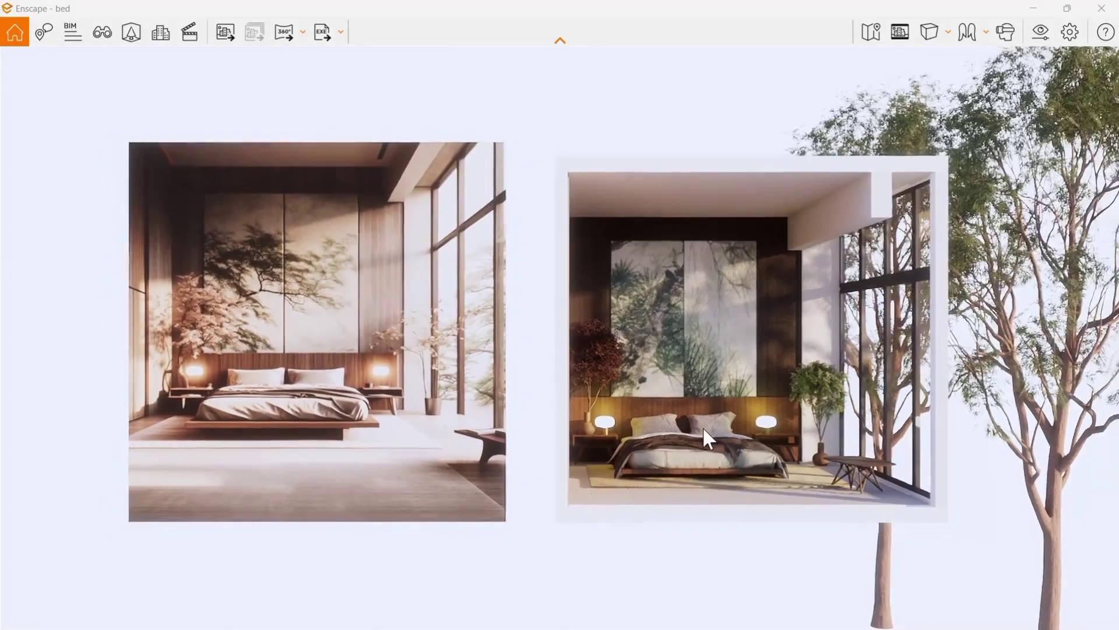
pyautogui.moveTo(806, 458); pyautogui.dragTo(695, 474, button='middle')
pyautogui.scroll(-1, 693, 475)
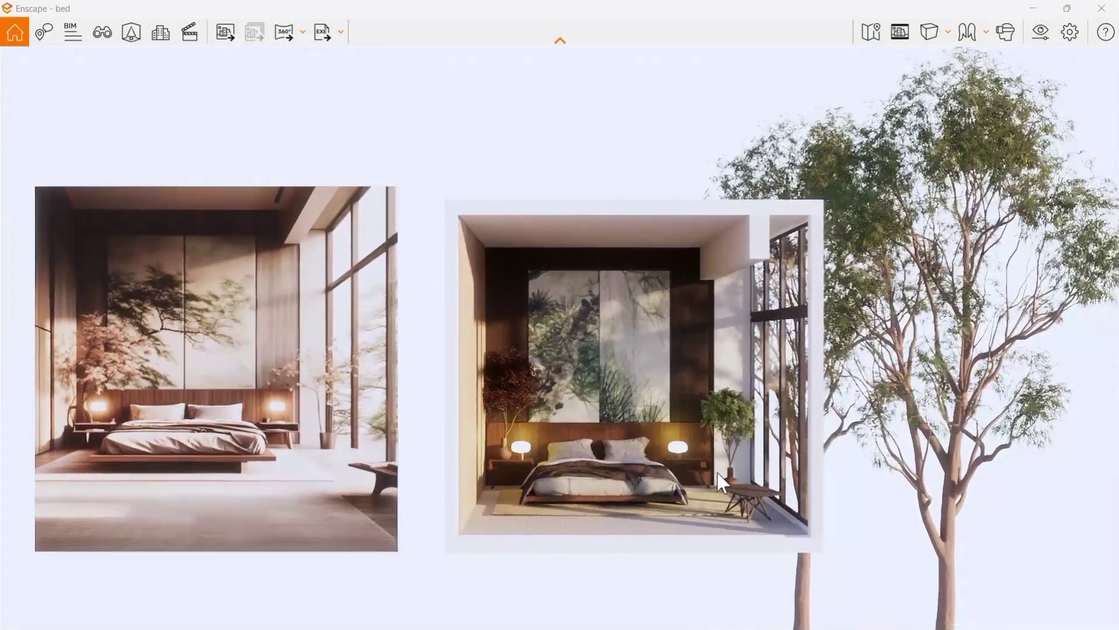
pyautogui.scroll(4, 665, 527)
pyautogui.scroll(-2, 664, 527)
# Set the image saturation to 90% in the visual settings and return to the full render view
pyautogui.moveTo(517, 463); pyautogui.dragTo(650, 456, button='middle')
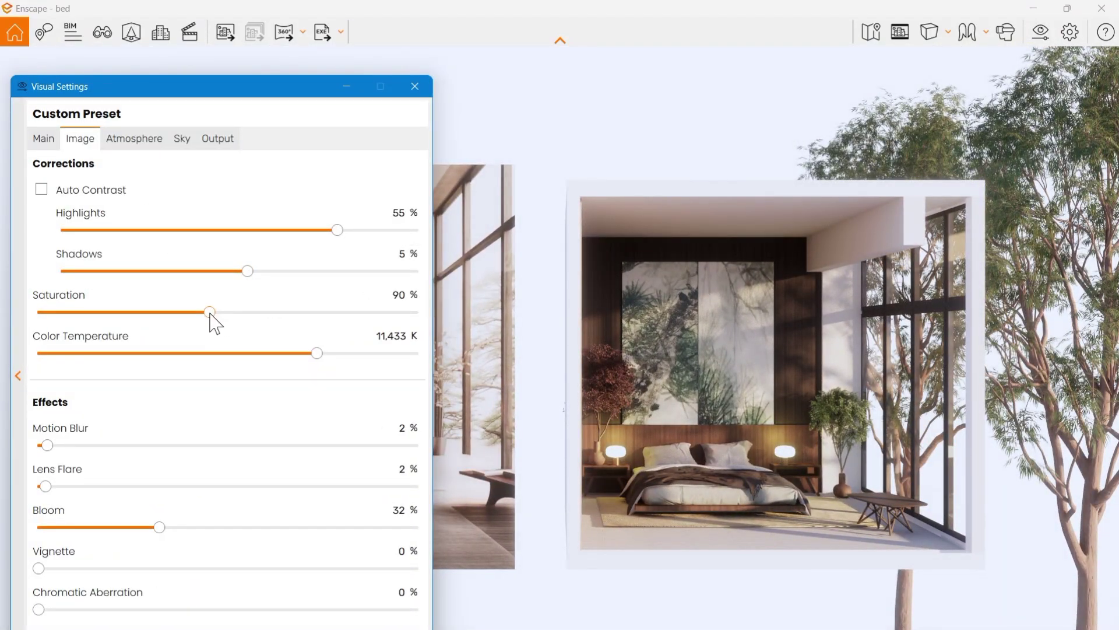
pyautogui.click(346, 91)
pyautogui.scroll(3, 735, 466)
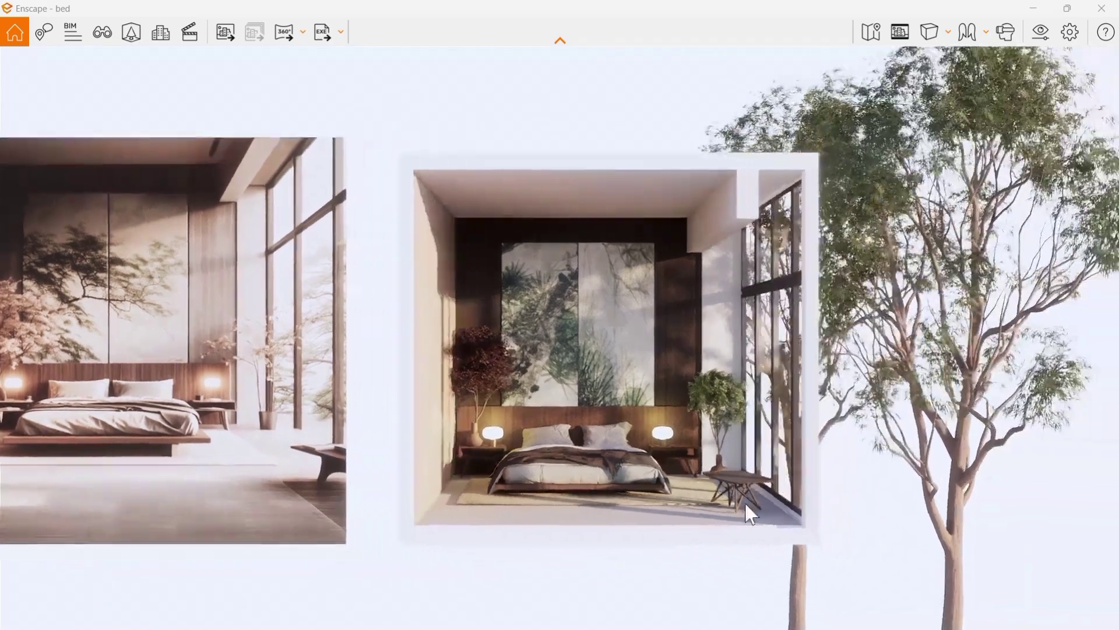
# Examine the nightstand, lamp glow and bedding up close, and frame the bedroom front-on around the bed
pyautogui.scroll(2, 592, 475)
pyautogui.moveTo(582, 469); pyautogui.dragTo(335, 469)
pyautogui.scroll(2, 562, 425)
pyautogui.scroll(3, 655, 461)
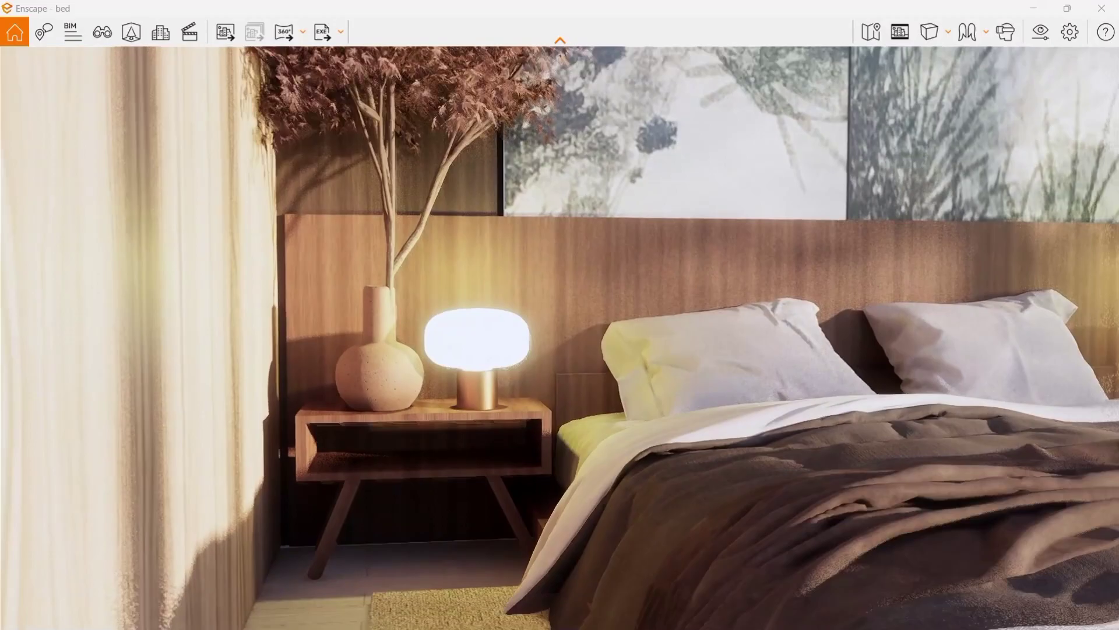
pyautogui.moveTo(405, 108); pyautogui.dragTo(347, 268, button='middle')
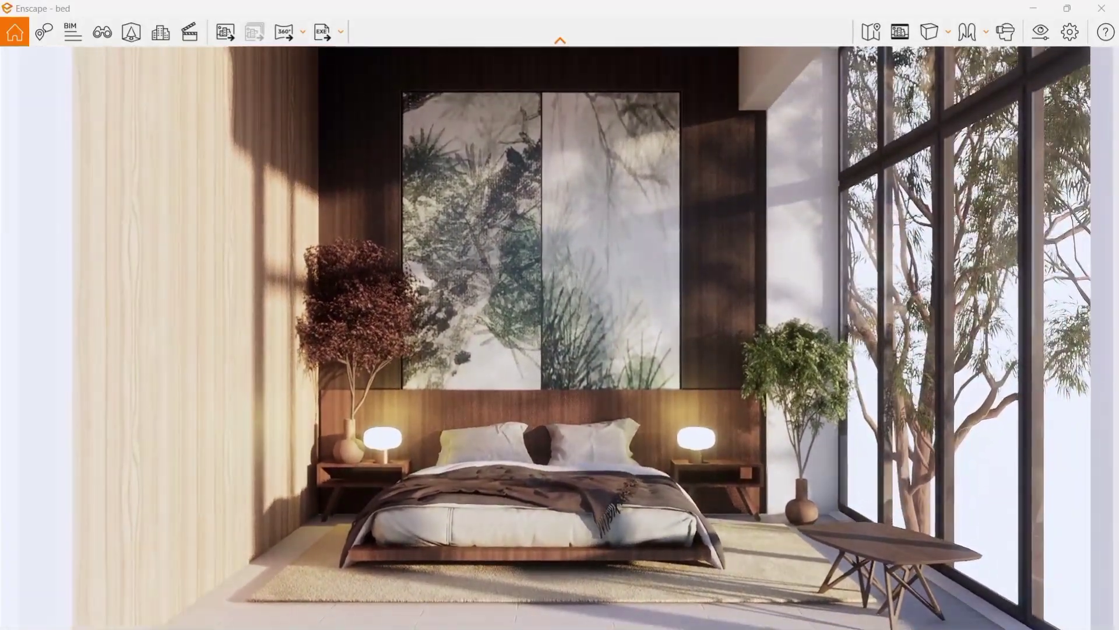
# Set the render output to a custom resolution 5000 pixels wide, using the viewport aspect ratio
pyautogui.click(1038, 33)
pyautogui.click(222, 142)
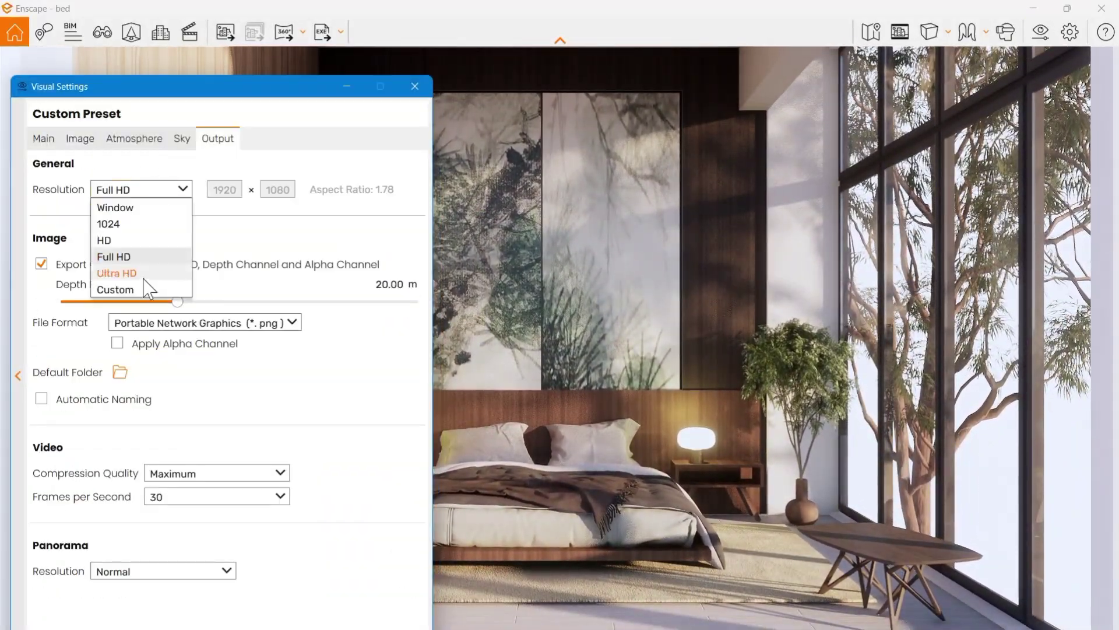
pyautogui.click(144, 288)
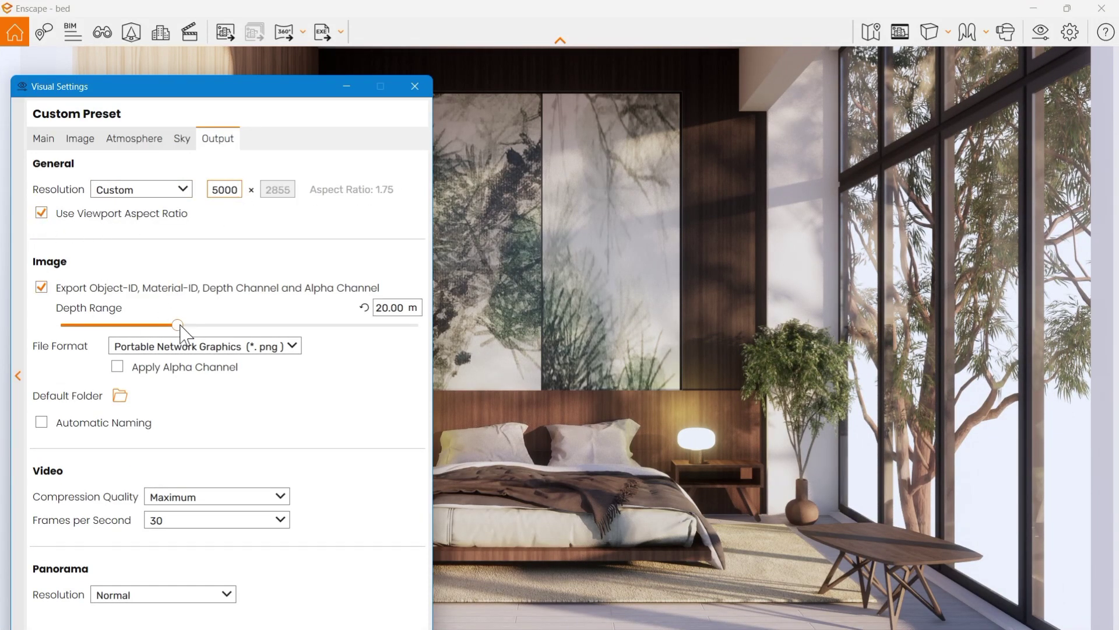
# Set the export depth range to 10000 m and choose Desktop as the default output folder
pyautogui.click(119, 396)
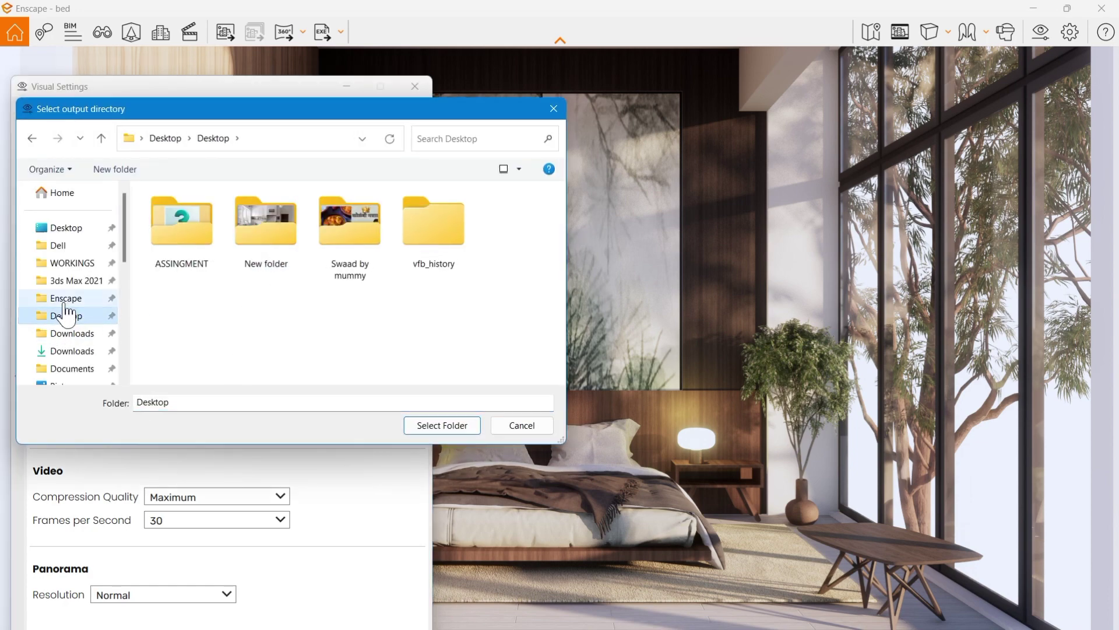
pyautogui.click(446, 426)
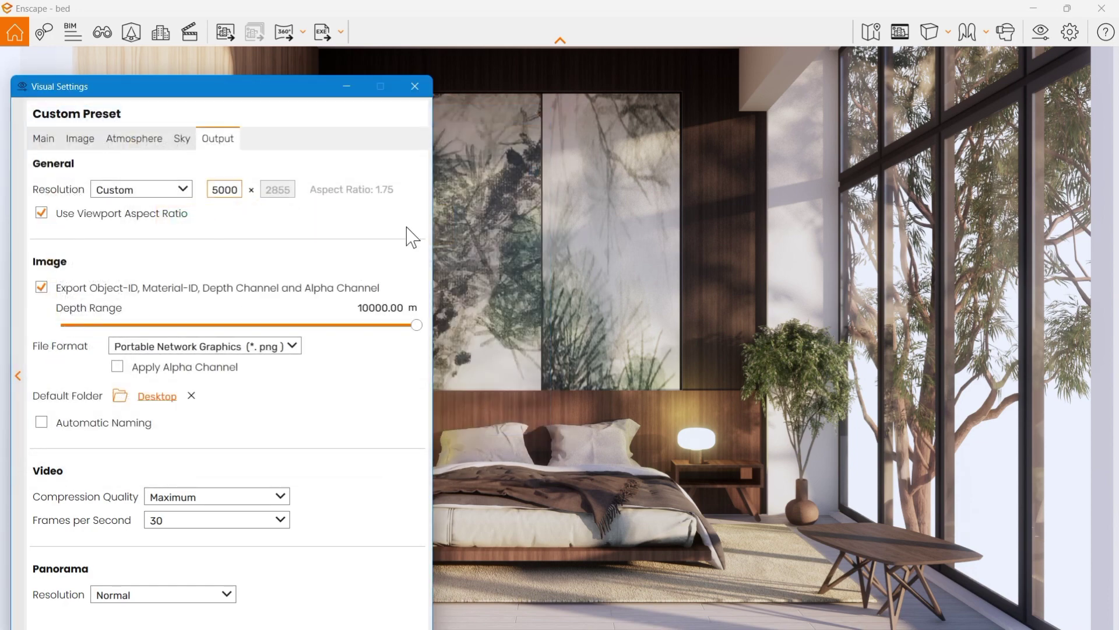
pyautogui.click(417, 87)
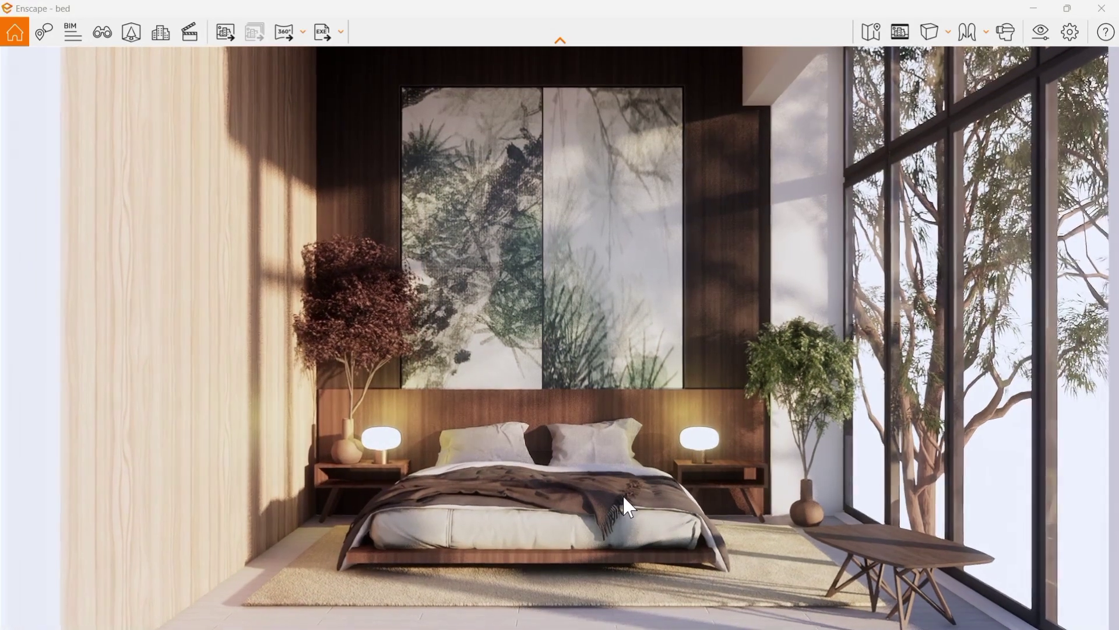
# Move the view slightly closer to the bed and export the render as a JPEG image to the Desktop folder
pyautogui.scroll(1, 624, 497)
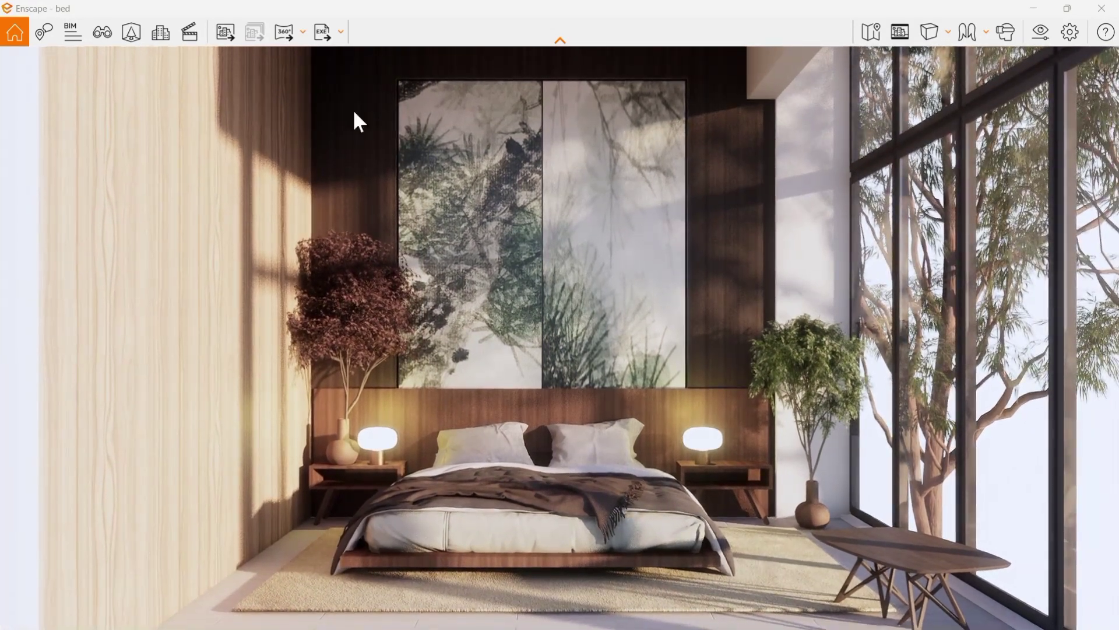
pyautogui.click(223, 34)
pyautogui.click(134, 309)
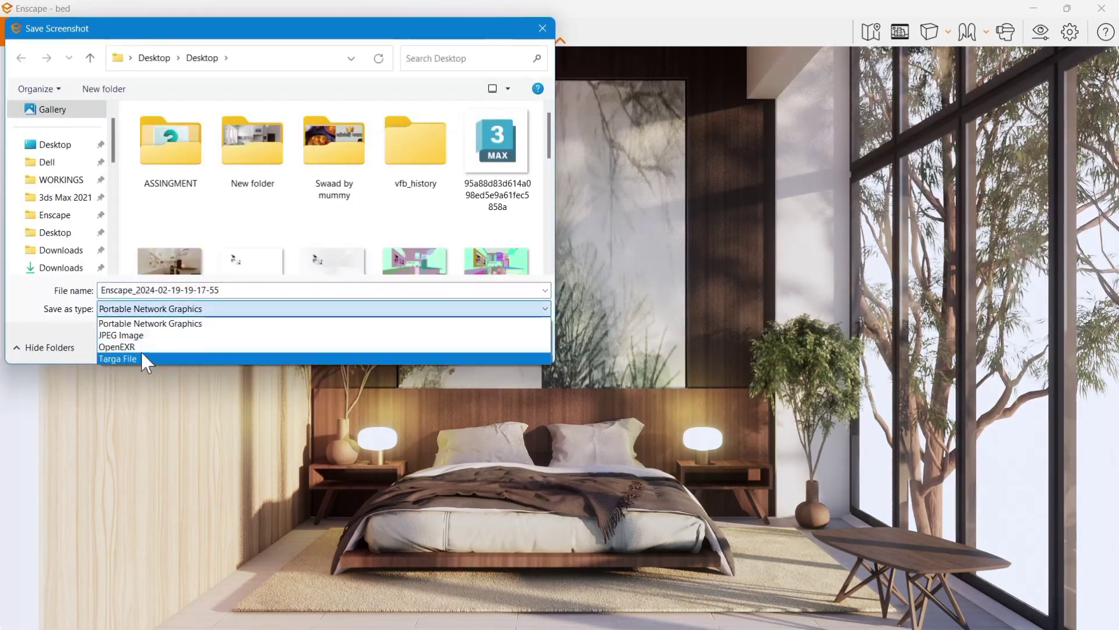
pyautogui.click(139, 335)
pyautogui.scroll(-10, 264, 209)
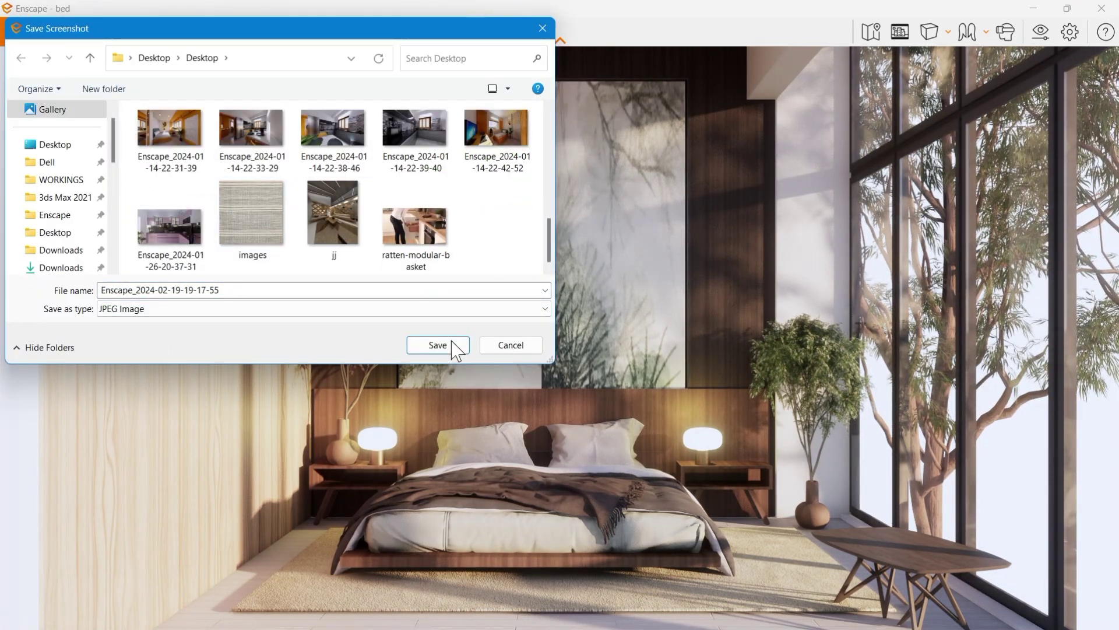
pyautogui.click(439, 345)
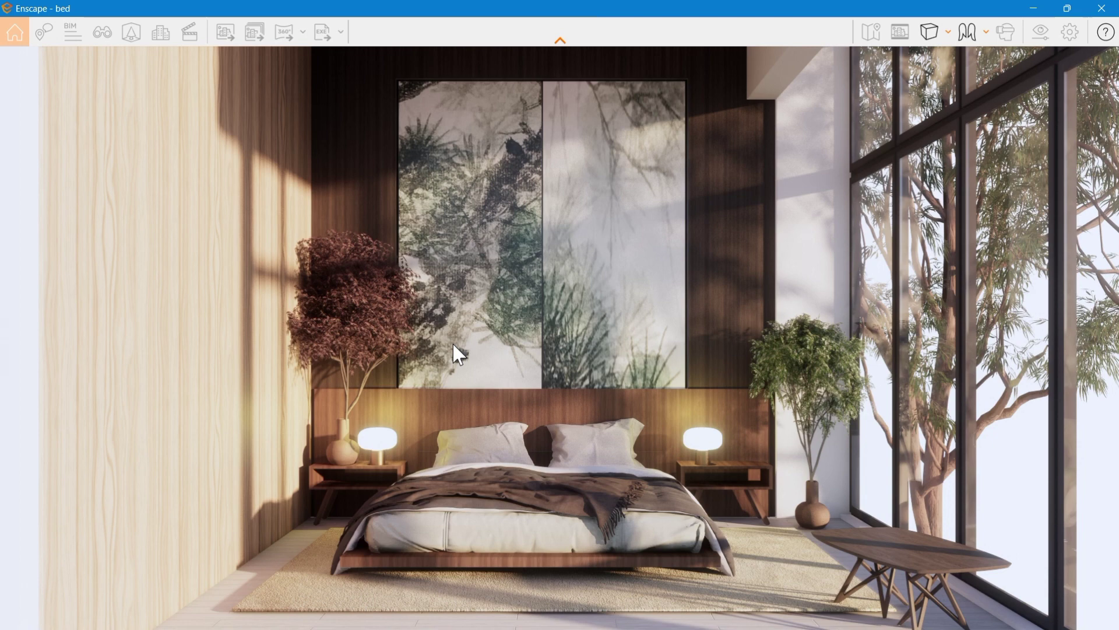